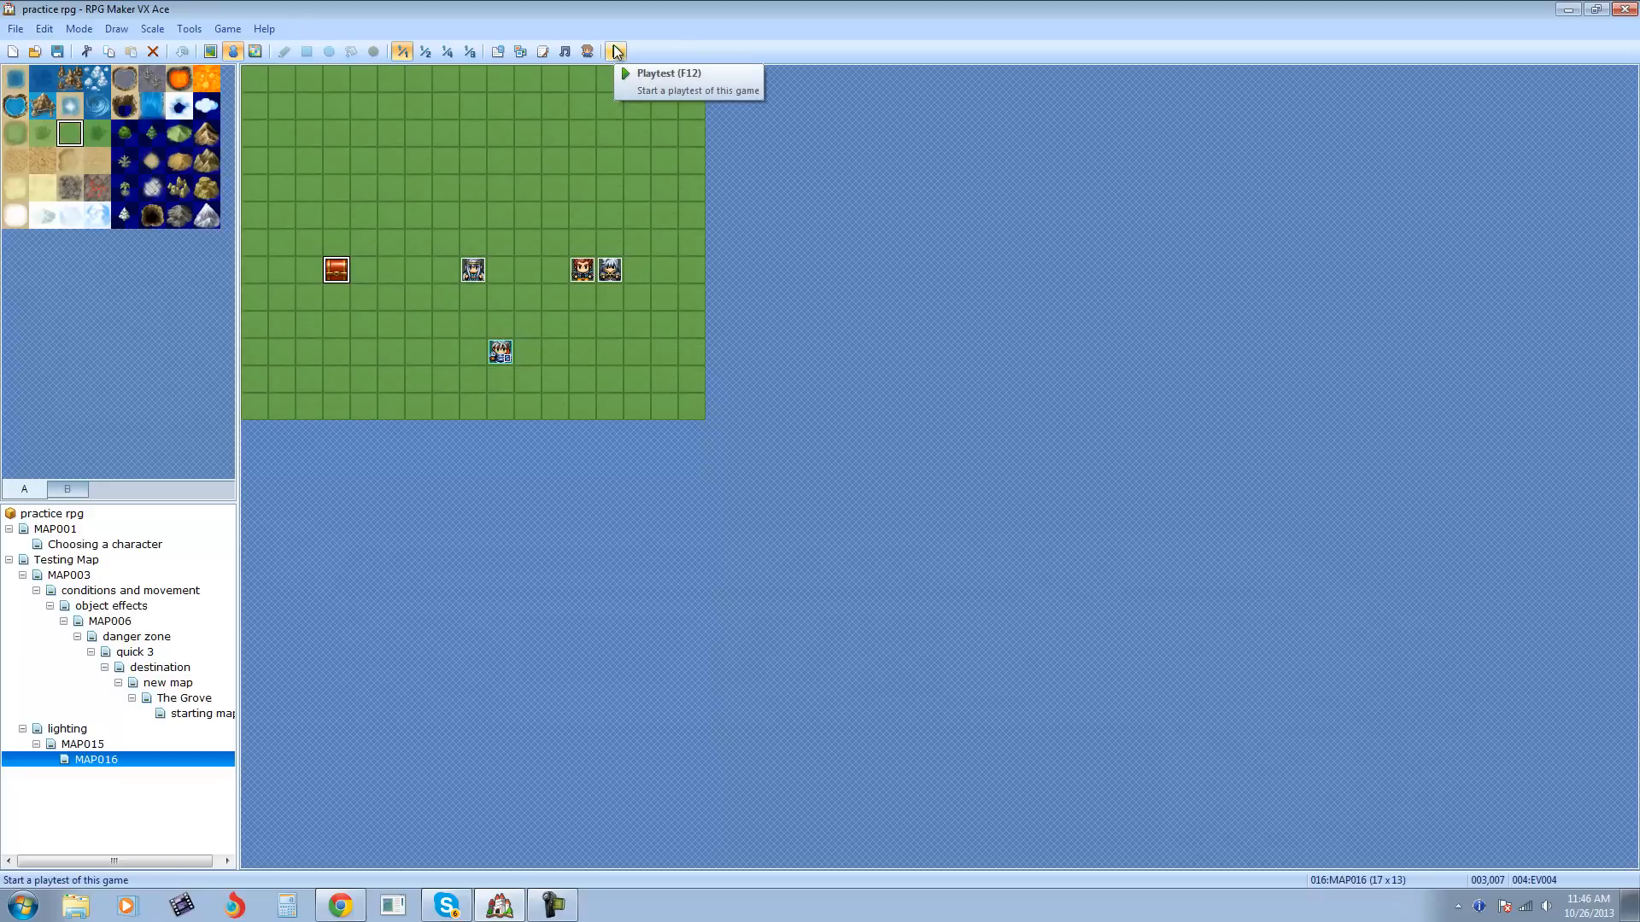
Step: Start a playtest of the practice rpg project and begin a new game
click(613, 53)
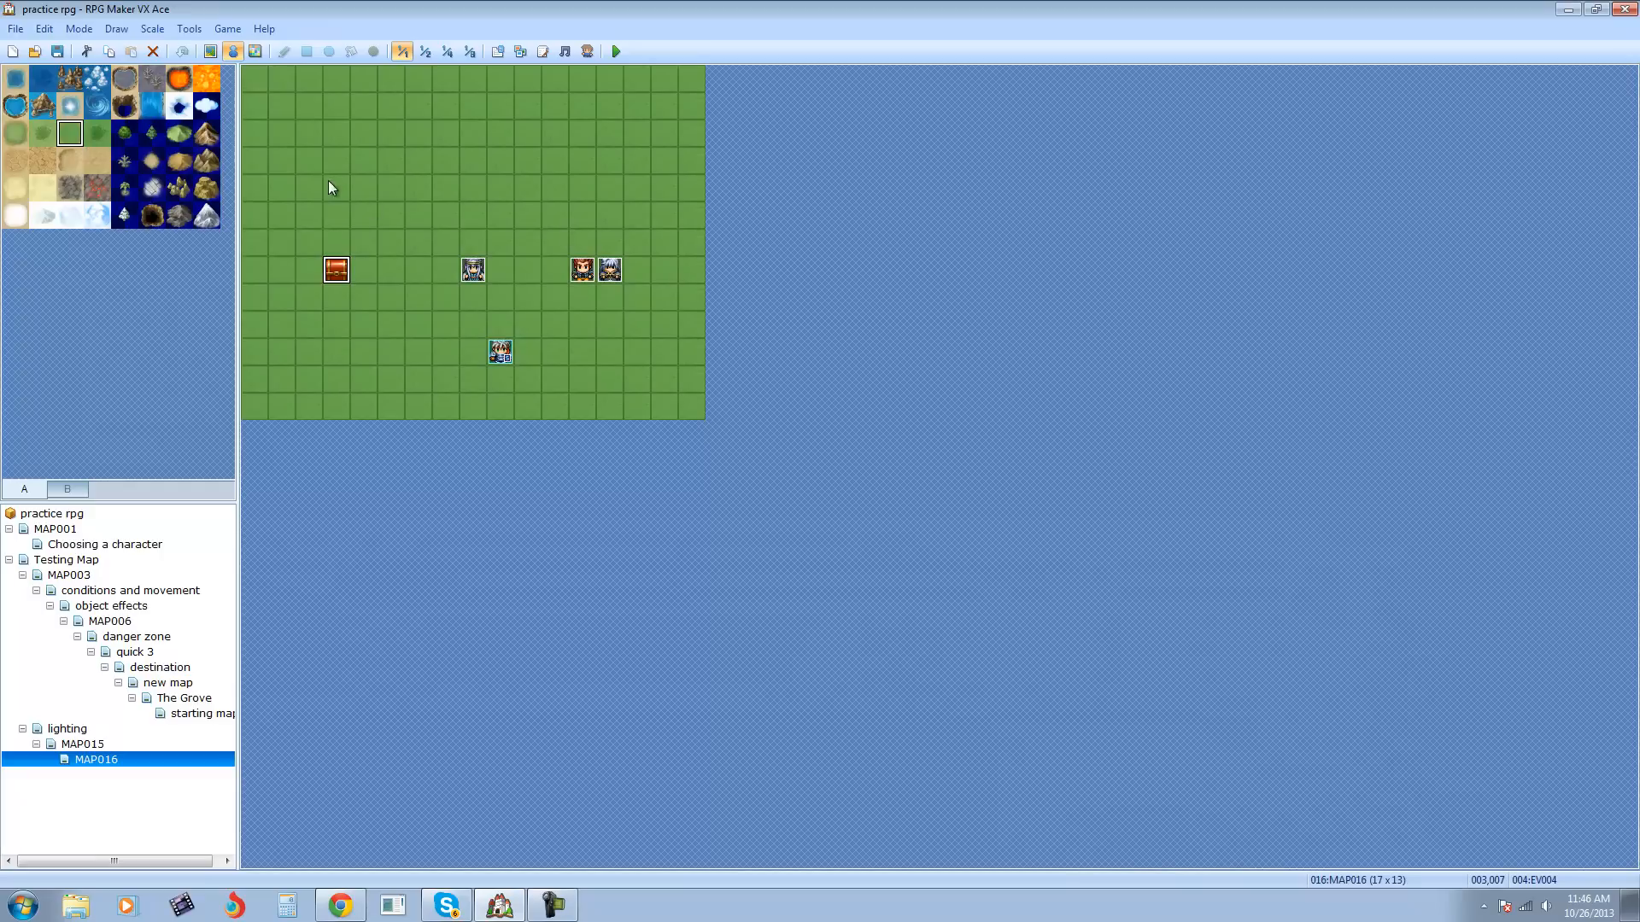
click(616, 51)
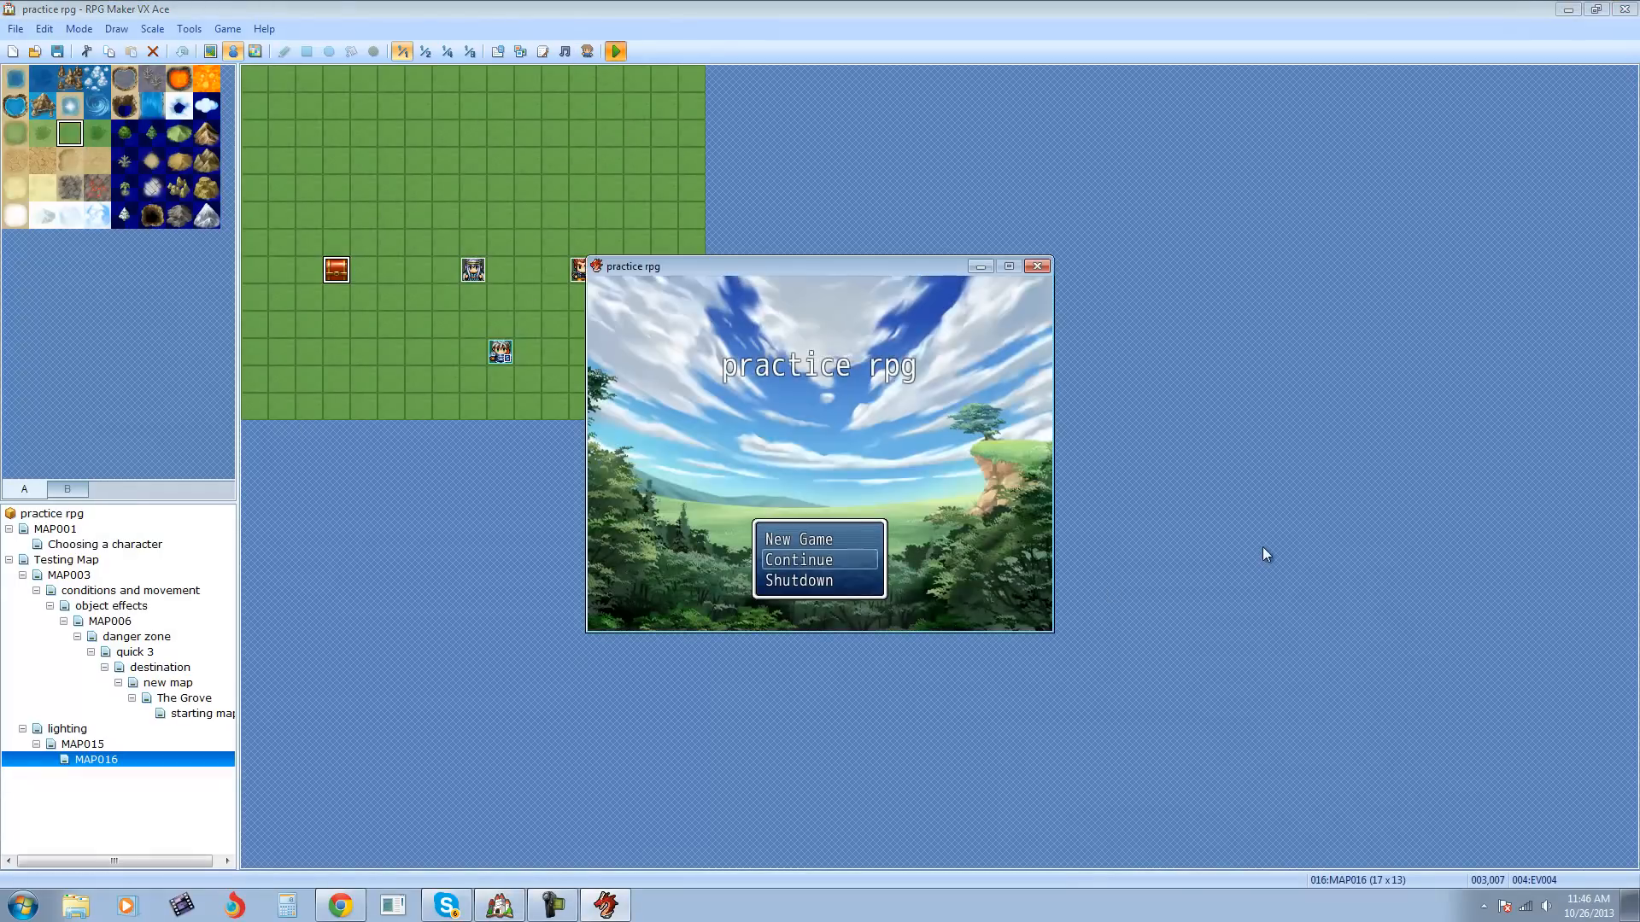
key(Up)
key(Return)
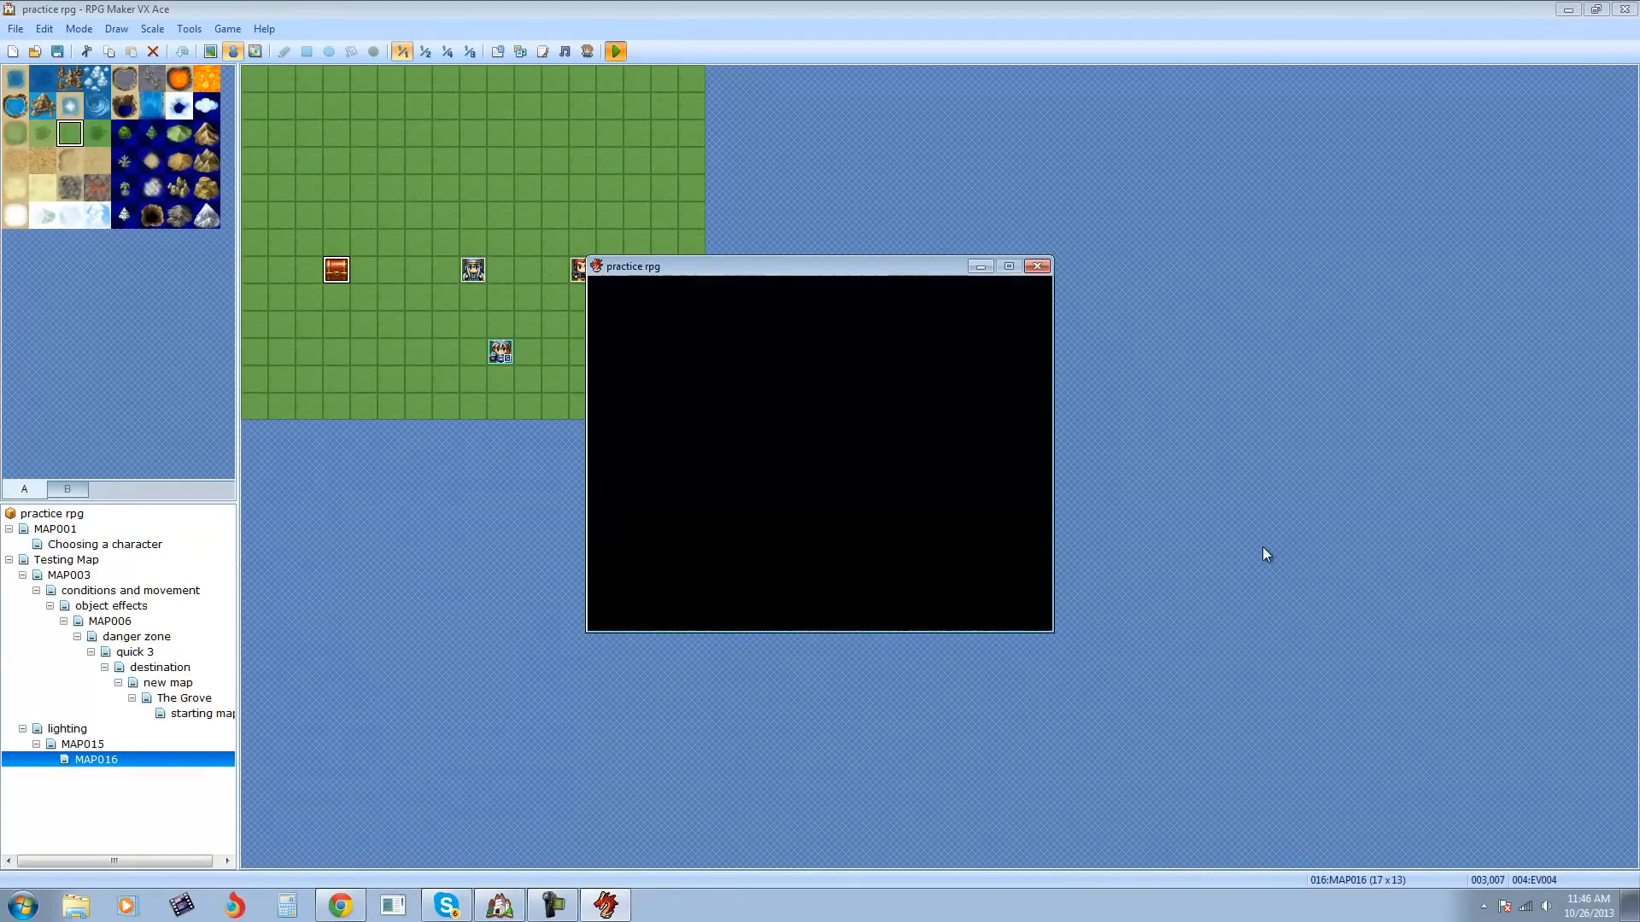
key(Left)
key(Right)
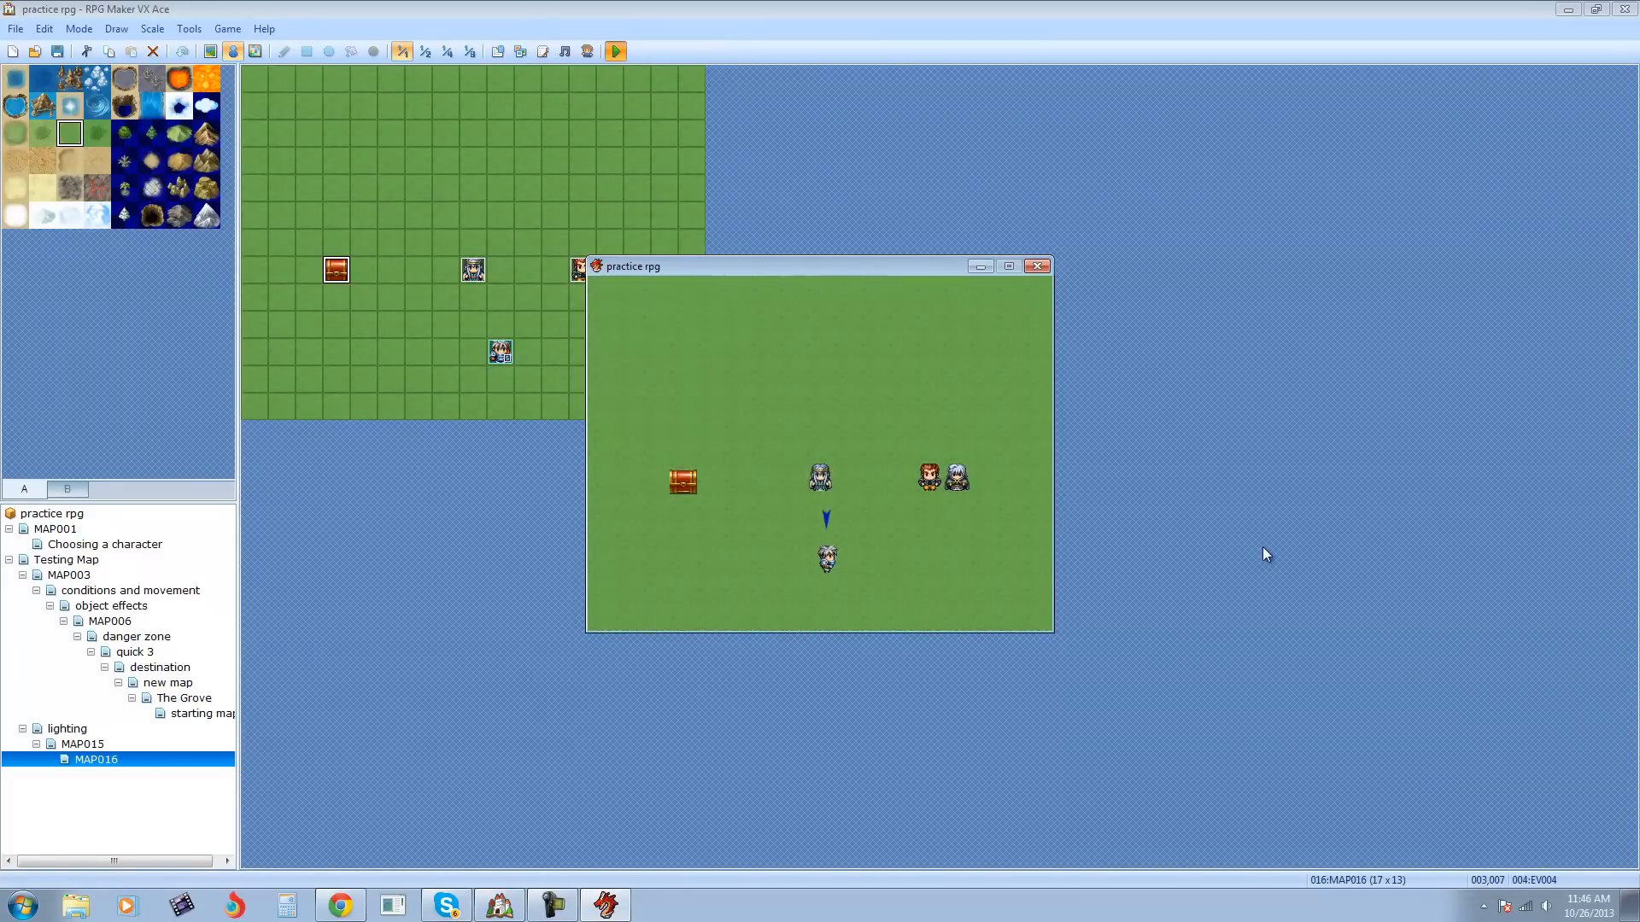
key(Up)
key(Left)
key(Down)
key(Right)
key(Up)
key(Left)
key(Down)
key(Right)
key(Up)
key(Left)
key(Down)
key(Left)
key(Left)
key(Up)
key(Right)
key(Down)
key(Left)
key(Up)
key(Right)
key(Down)
key(Left)
key(Left)
key(Up)
key(Right)
key(Down)
key(Down)
key(Left)
key(Left)
key(Up)
key(Right)
key(Down)
key(Down)
key(Left)
key(Right)
key(Up)
key(Down)
key(Right)
key(Up)
key(Left)
key(Down)
key(Left)
key(Left)
key(Up)
key(Right)
key(Down)
key(Up)
key(Left)
key(Up)
key(Down)
key(Up)
key(Down)
key(Down)
key(Up)
key(Up)
key(Right)
key(Right)
key(Down)
key(Down)
key(Down)
key(Left)
key(Left)
key(Up)
key(Up)
key(Down)
key(Down)
key(Right)
key(Right)
key(Right)
key(Right)
key(Up)
key(Up)
key(Right)
Step: Talk to the grey-haired music teacher in the playtest and answer No to the 20-gold ear practice offer
key(shift+Left)
key(shift+Down)
key(shift+Left)
key(shift+Up)
key(Return)
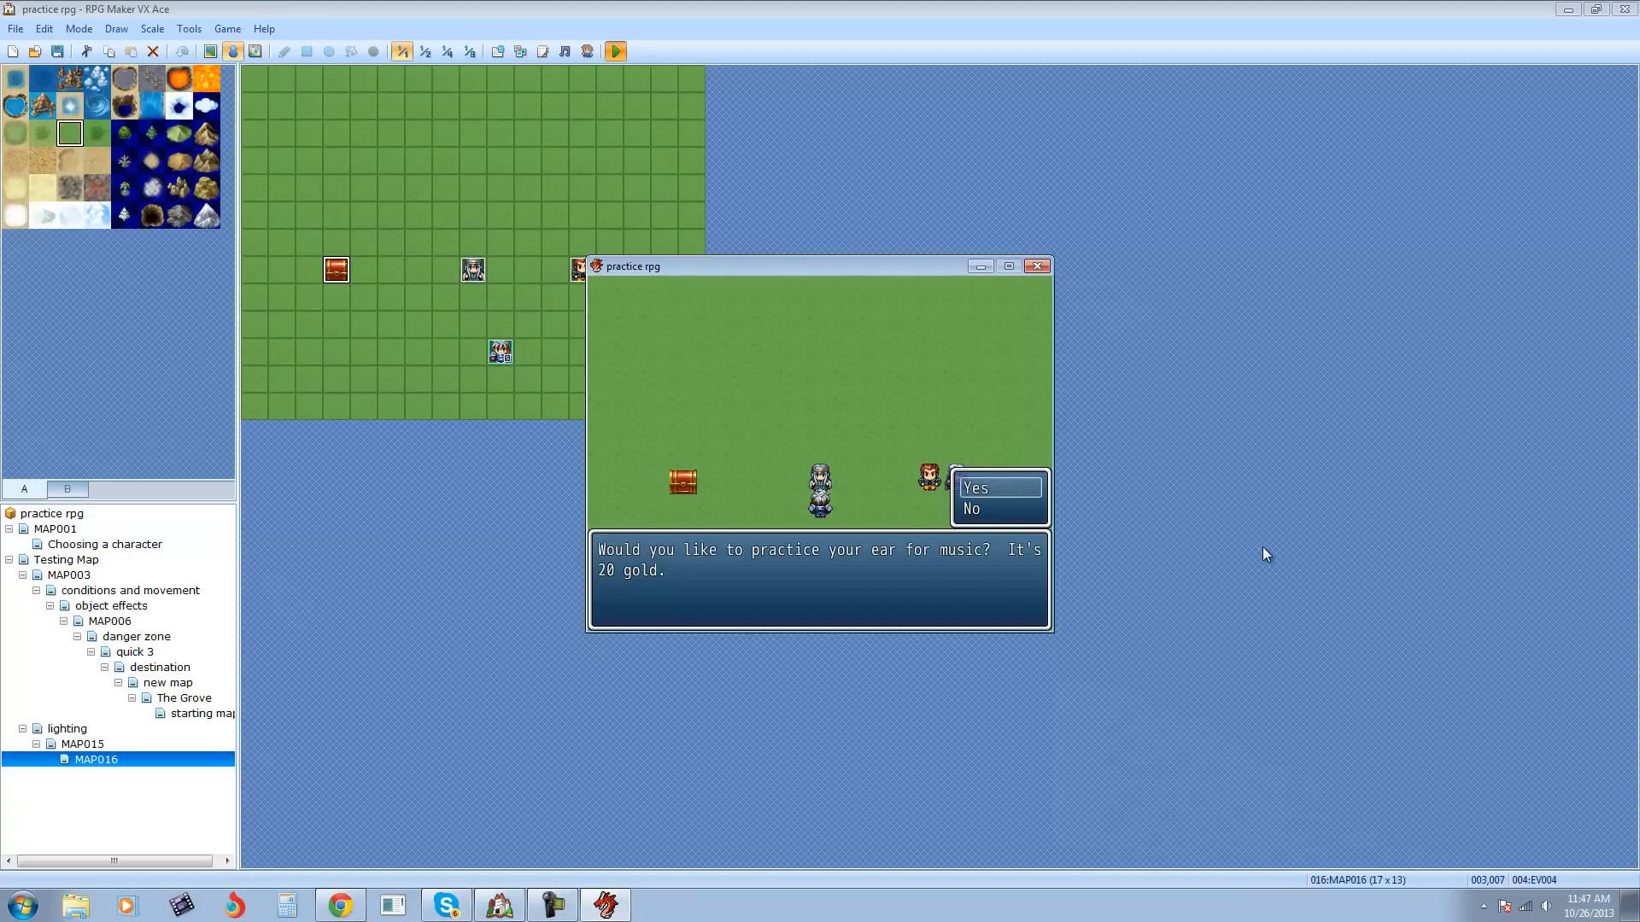
key(Down)
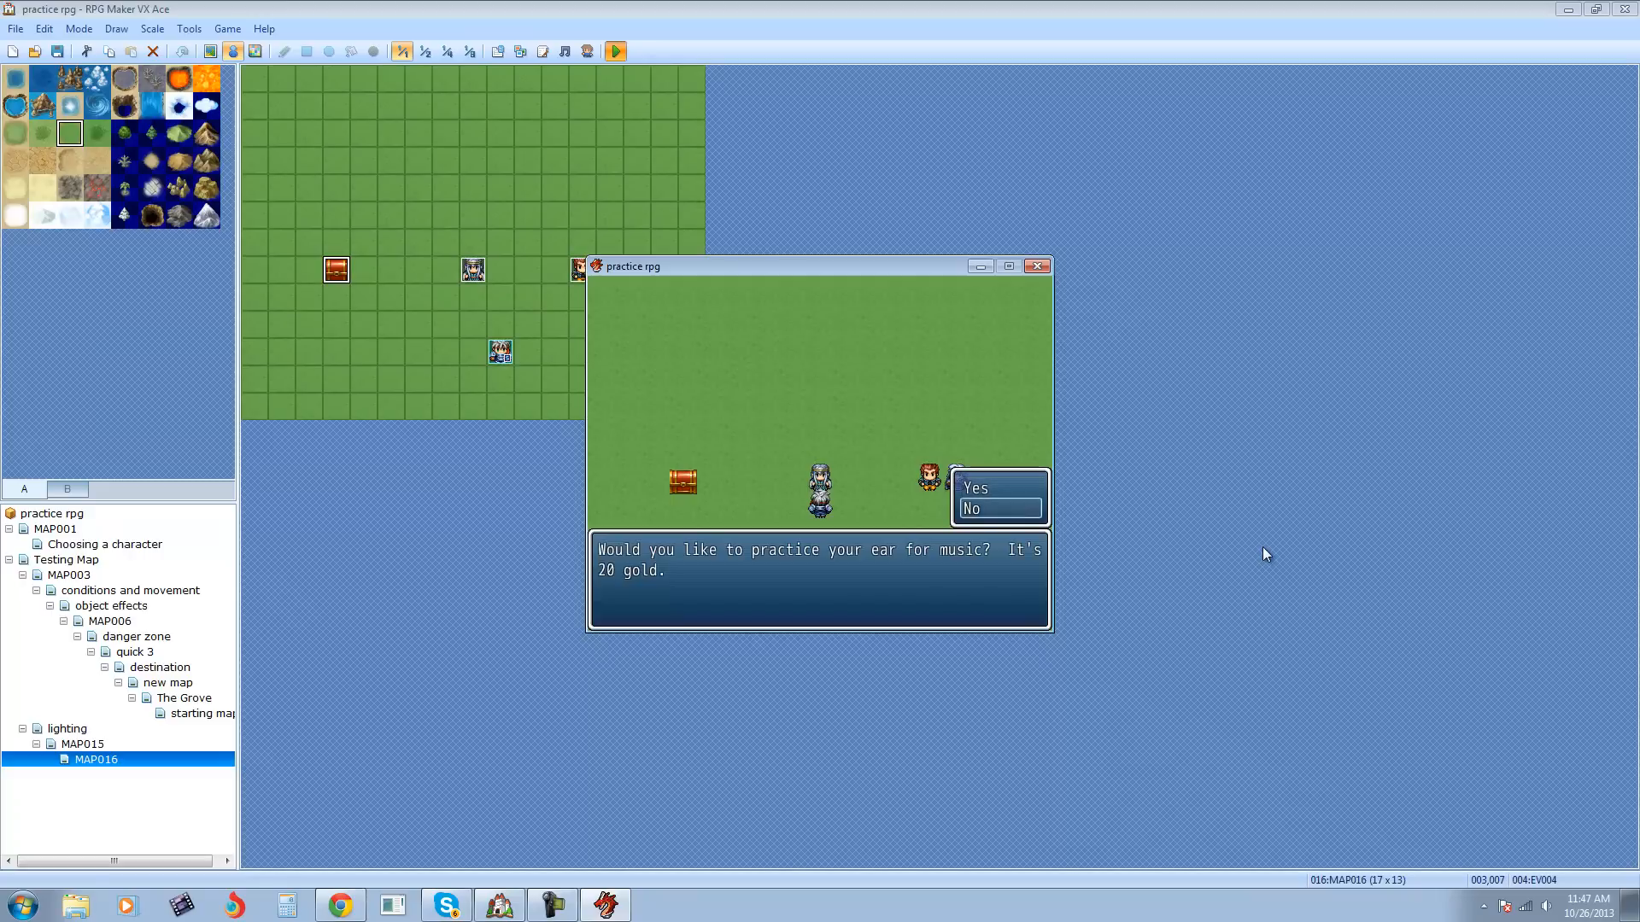
key(Return)
key(Return)
key(Return)
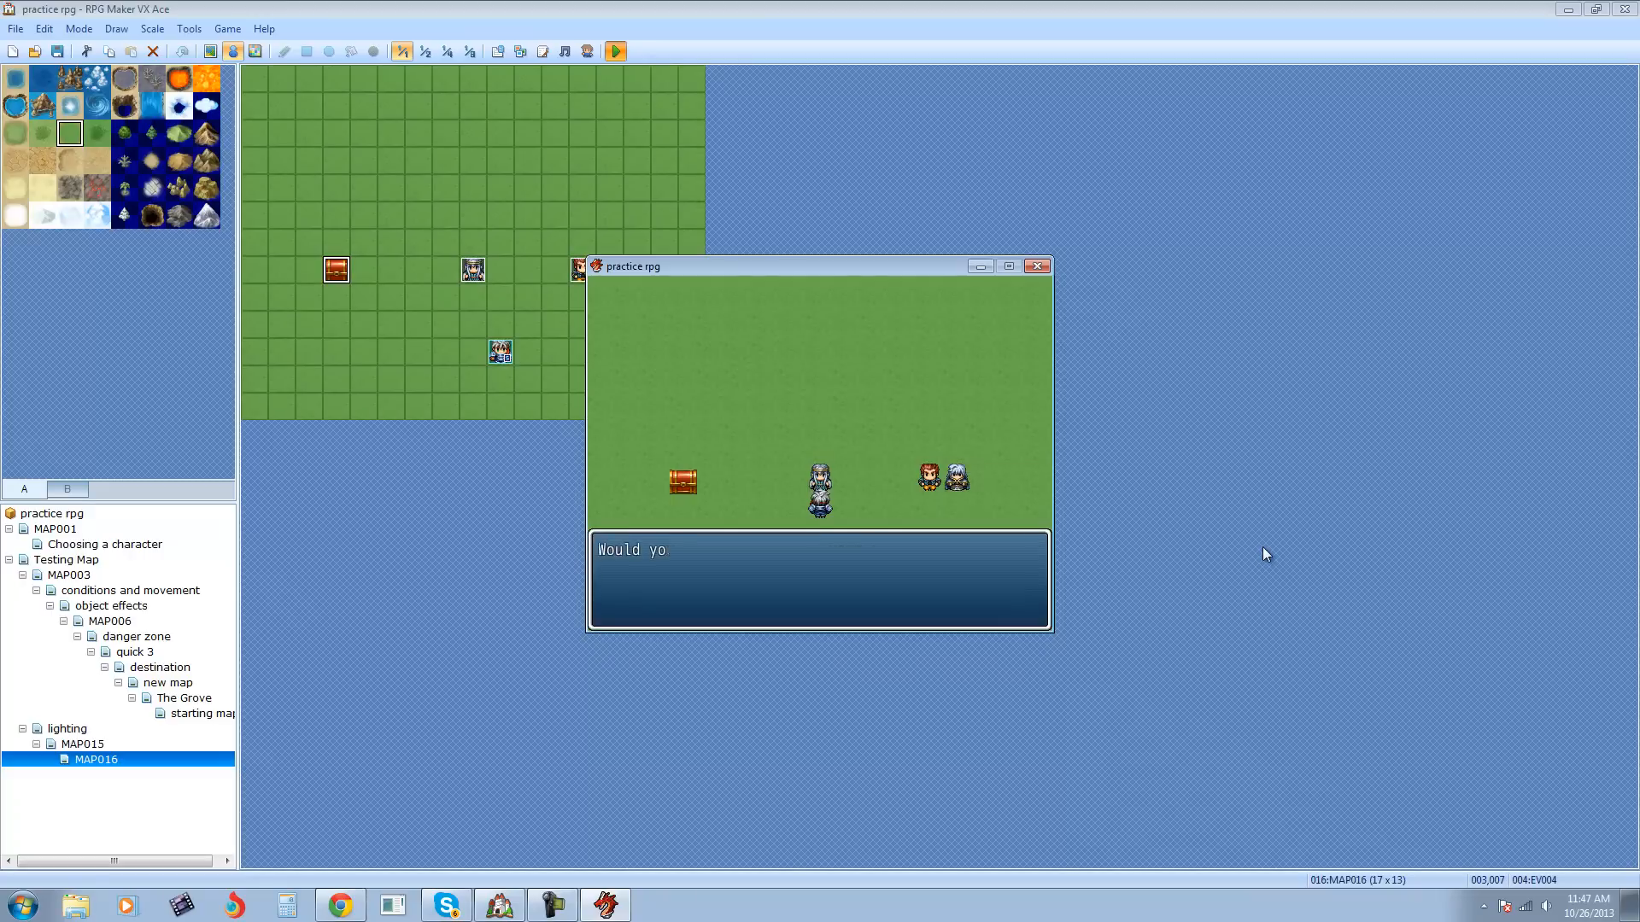
key(Return)
key(Return)
Step: Walk to the treasure chest, open it to collect its gold, and close the message
key(Left)
key(Left)
key(Left)
key(Left)
key(Left)
key(Up)
key(Return)
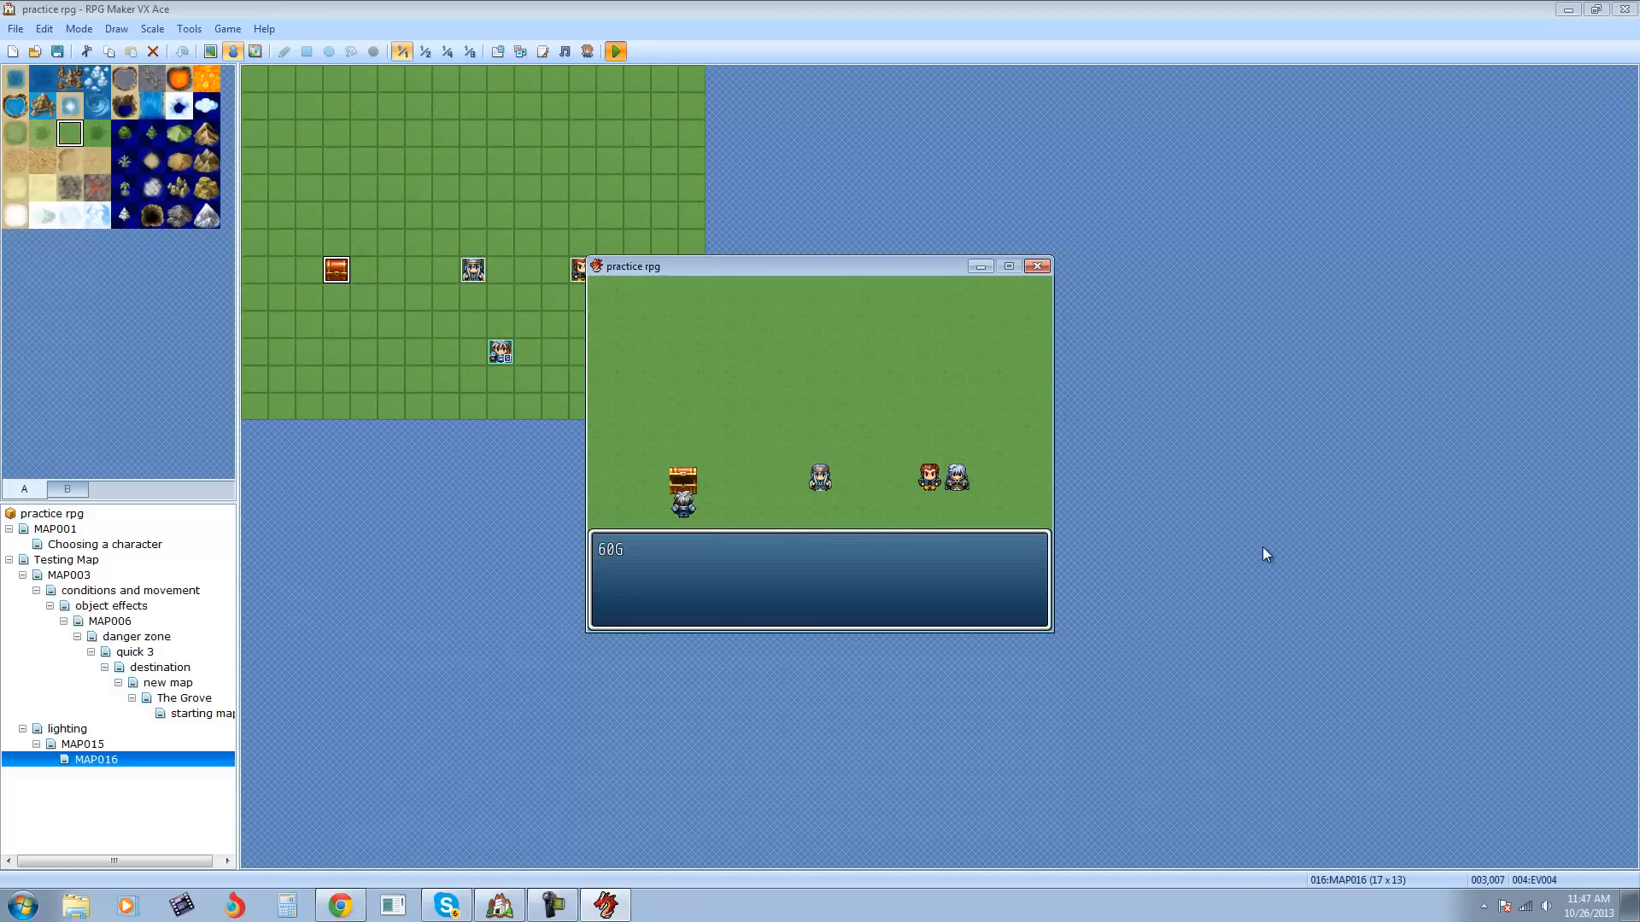
key(Return)
Step: Walk back to the music teacher, bring up the 20-gold practice offer again and leave the conversation
key(Right)
key(Right)
key(Right)
key(Right)
key(Right)
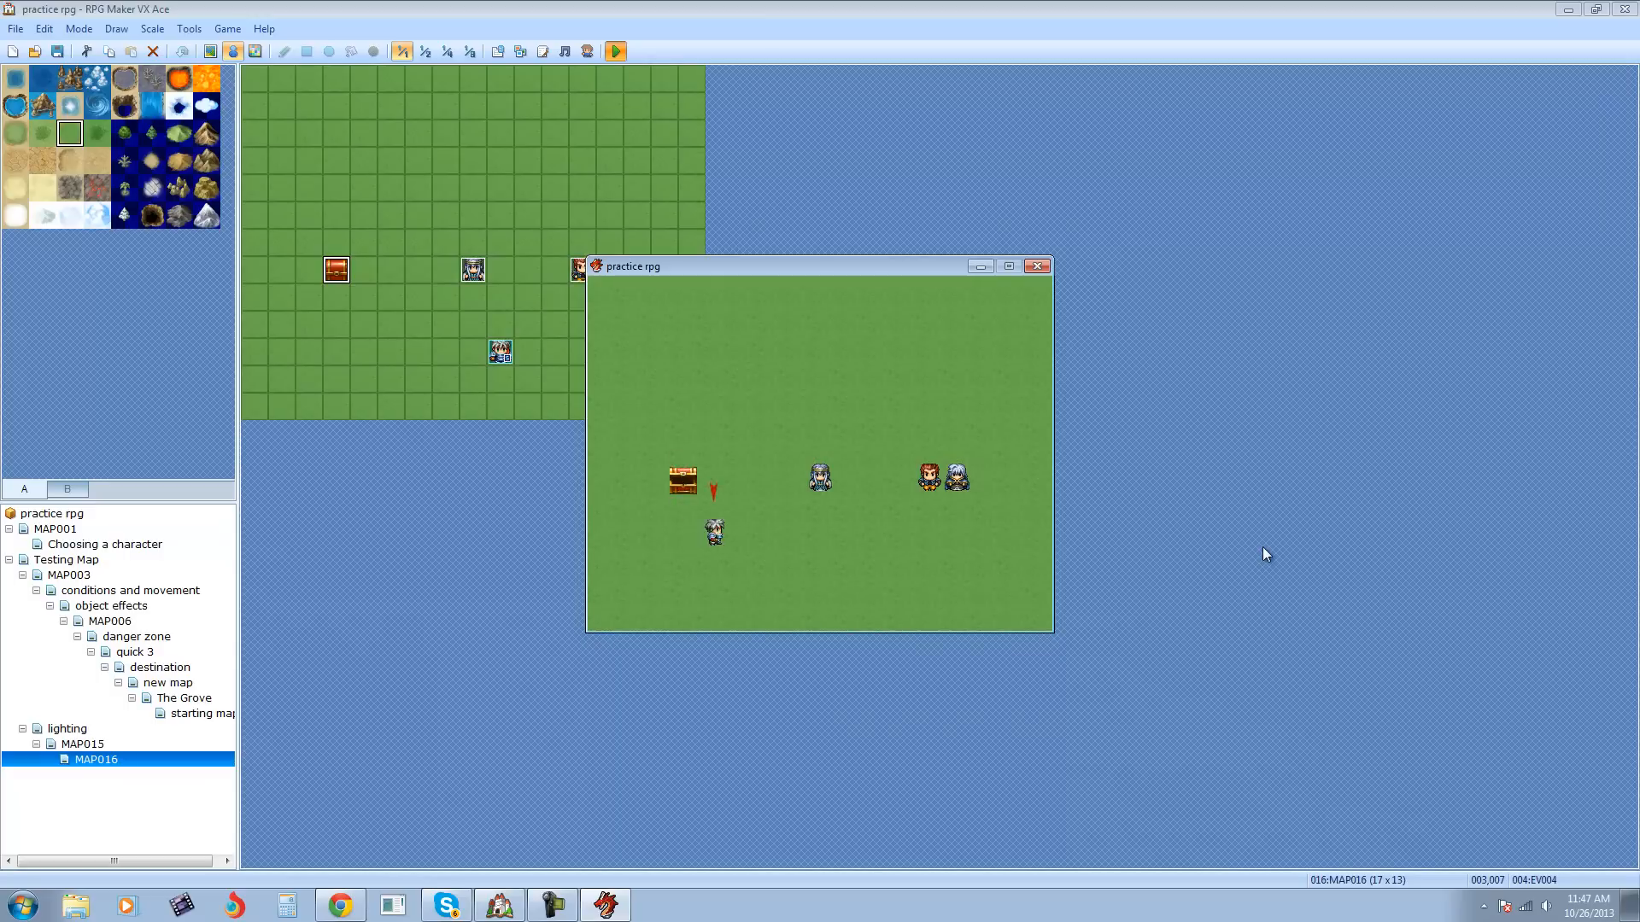
key(Up)
key(Return)
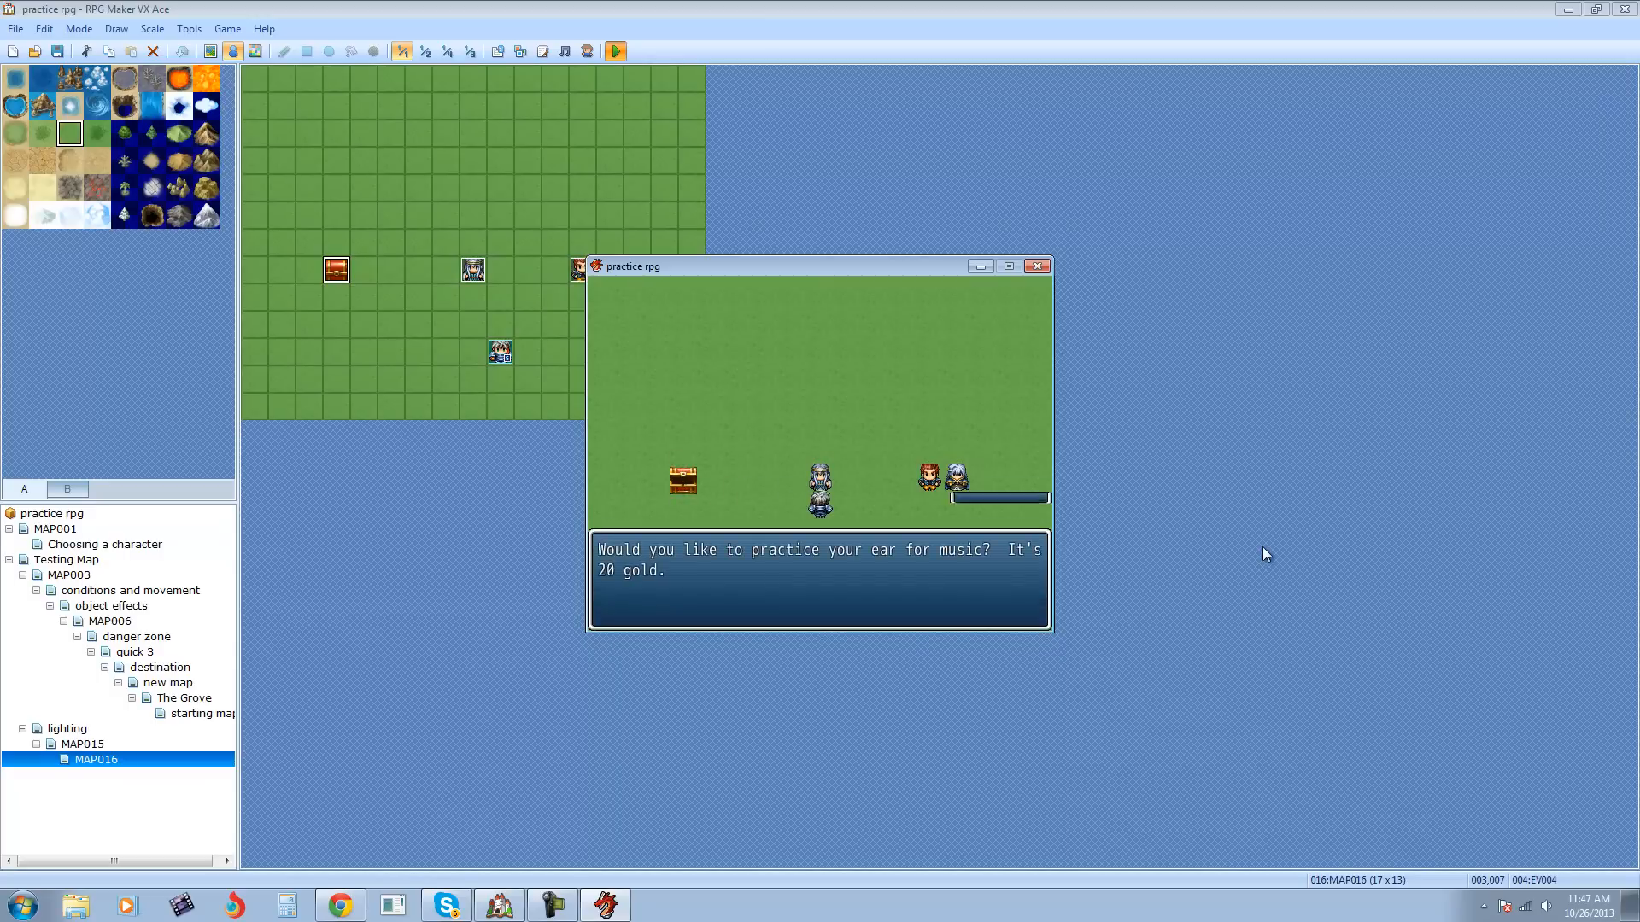
key(Return)
key(Return)
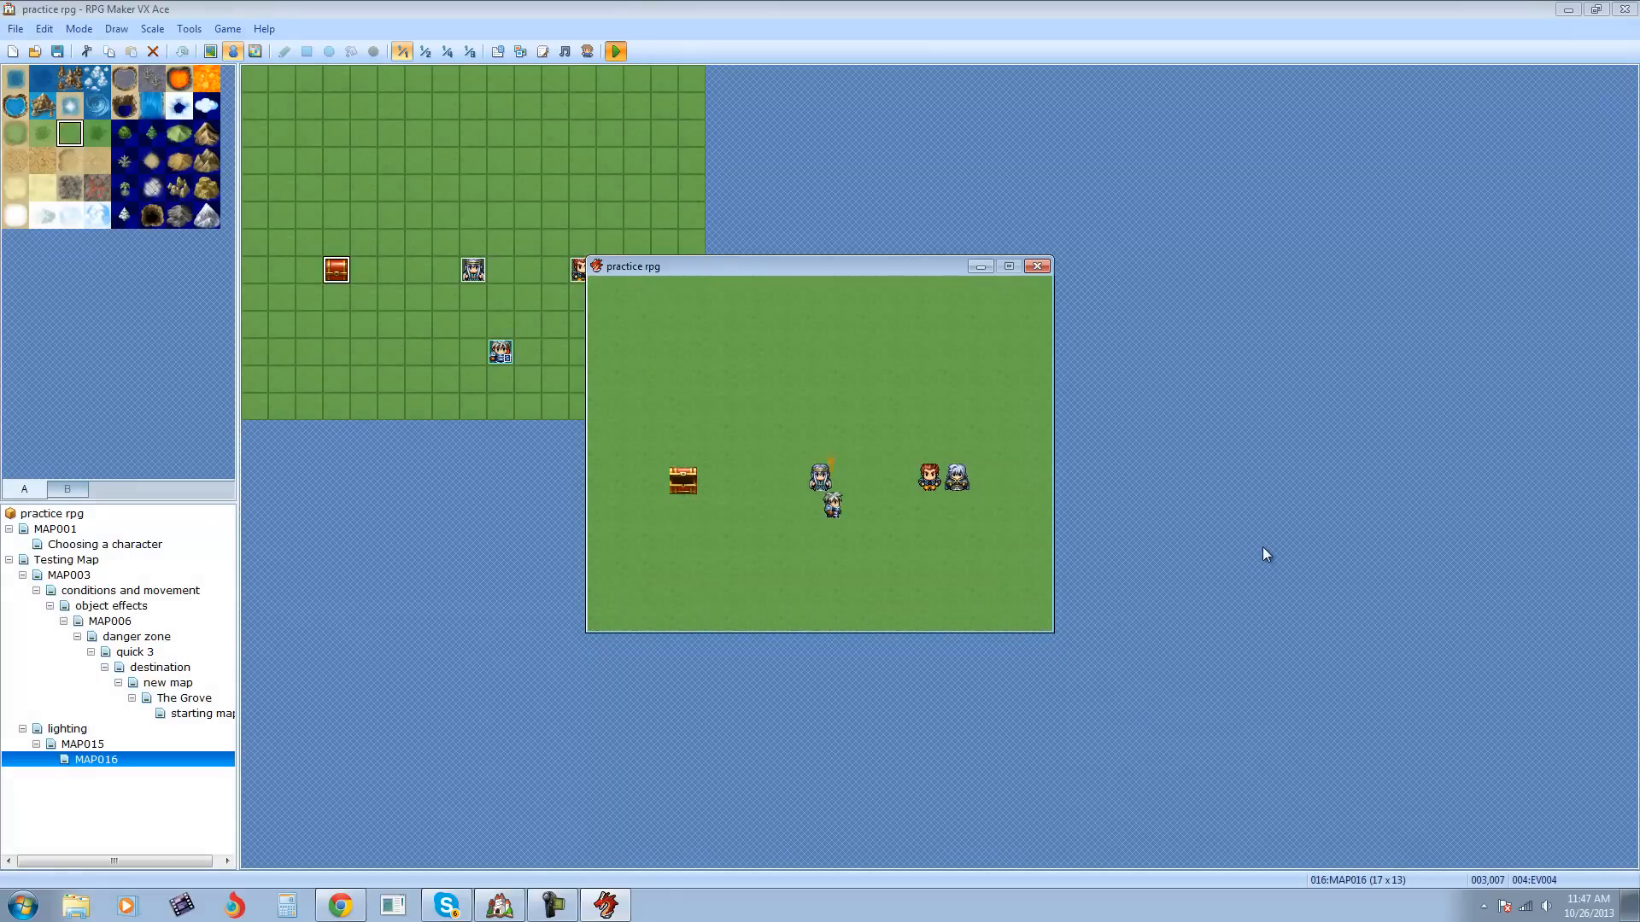
Step: Walk to the red-haired character and read the dialogue to test the low music skill response
key(Right)
key(Right)
key(Right)
key(Right)
key(Return)
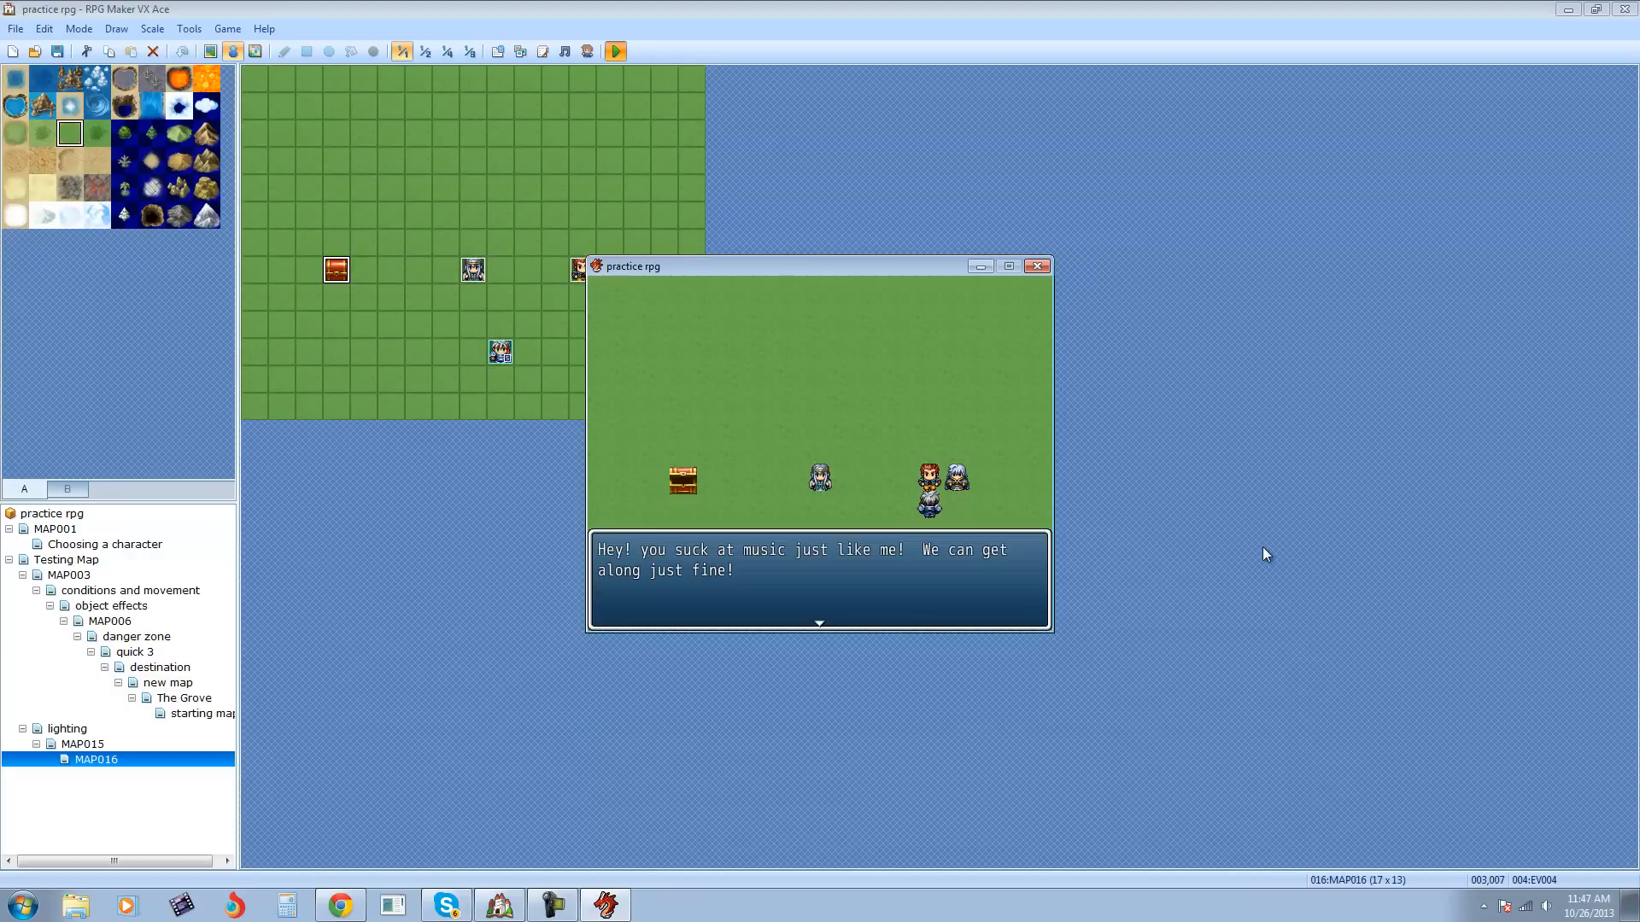
key(Return)
Step: Talk to the pale-haired character beside the red-haired one and read the response for an untrained player
key(Right)
key(Return)
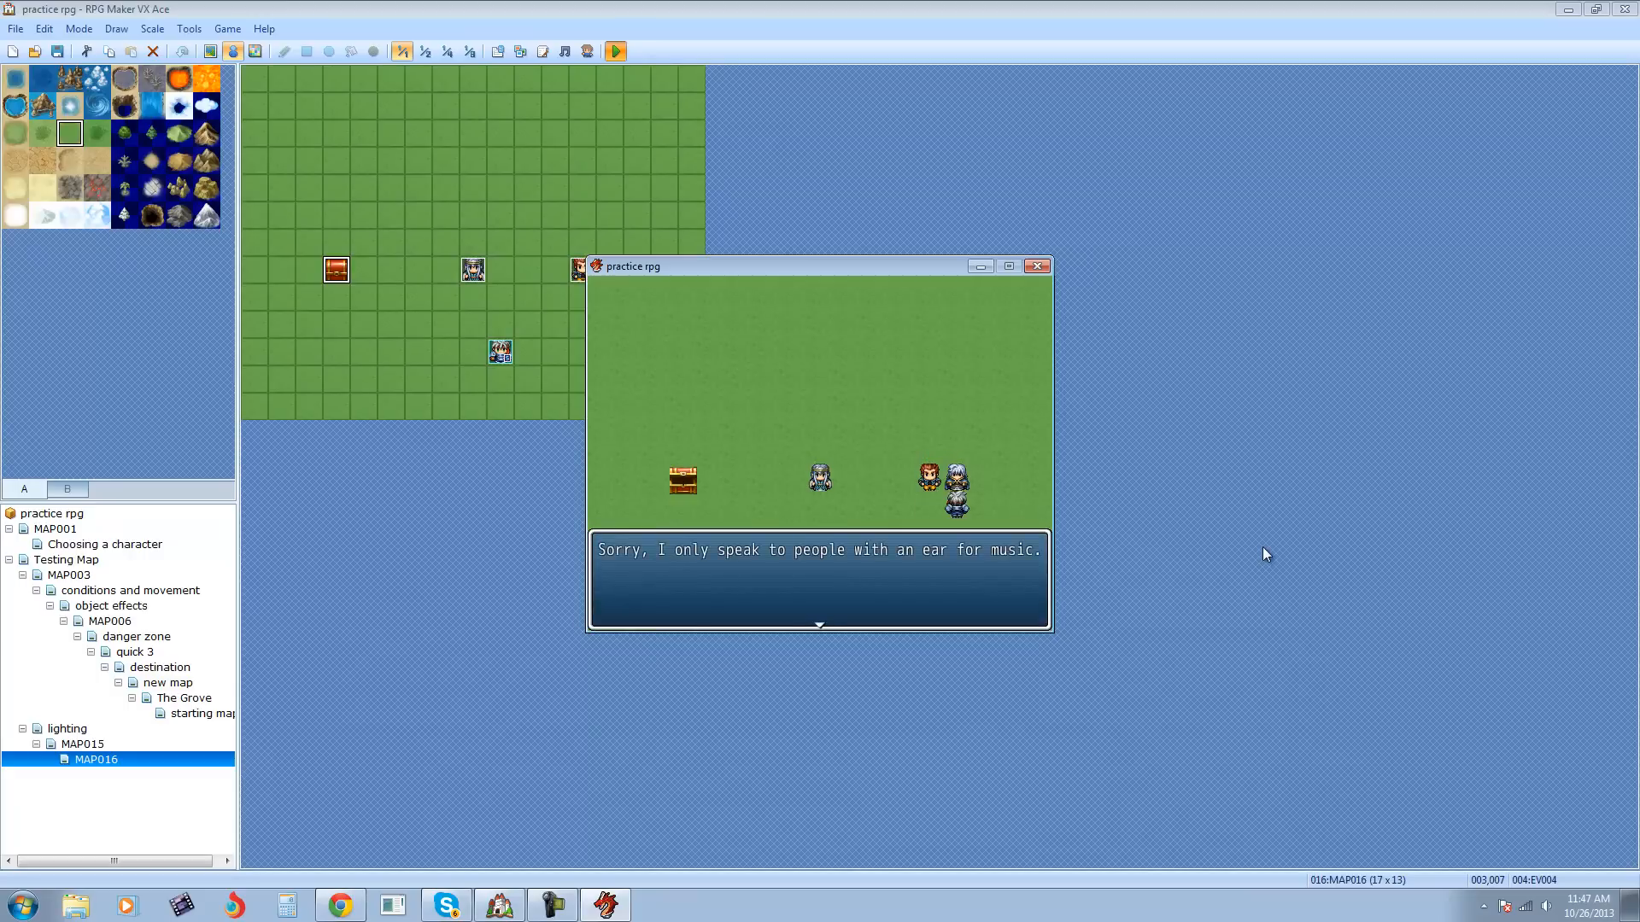
key(Return)
Step: Return to the music teacher, accept the 20-gold ear practice with Yes, and complete the first lesson
key(Left)
key(Left)
key(Left)
key(Left)
key(Left)
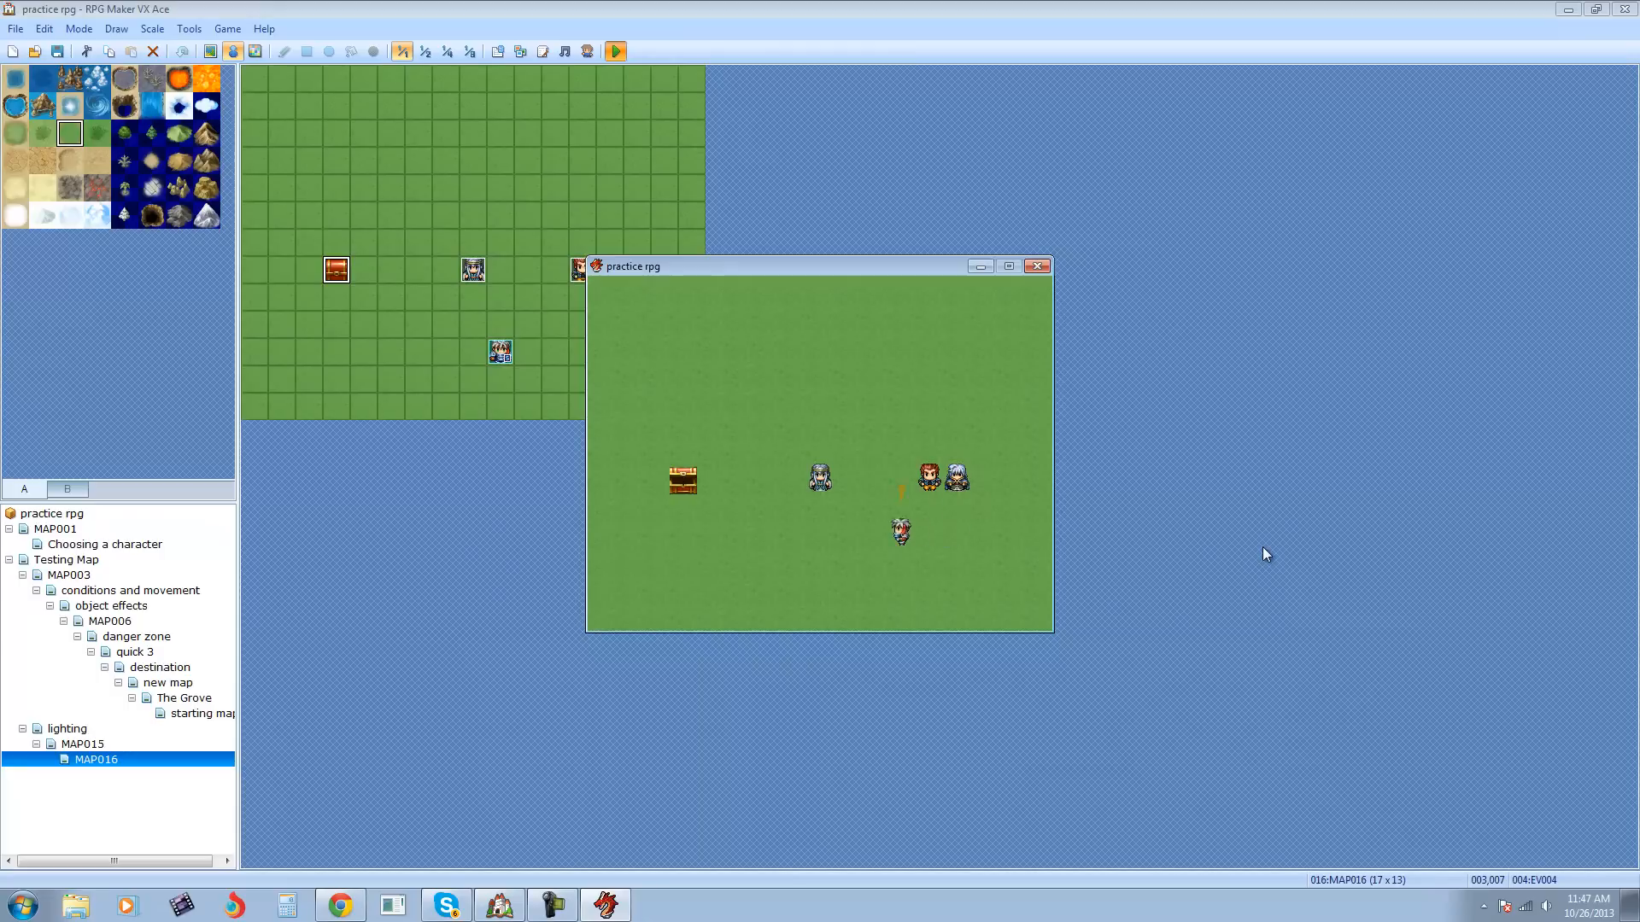
key(Up)
key(Return)
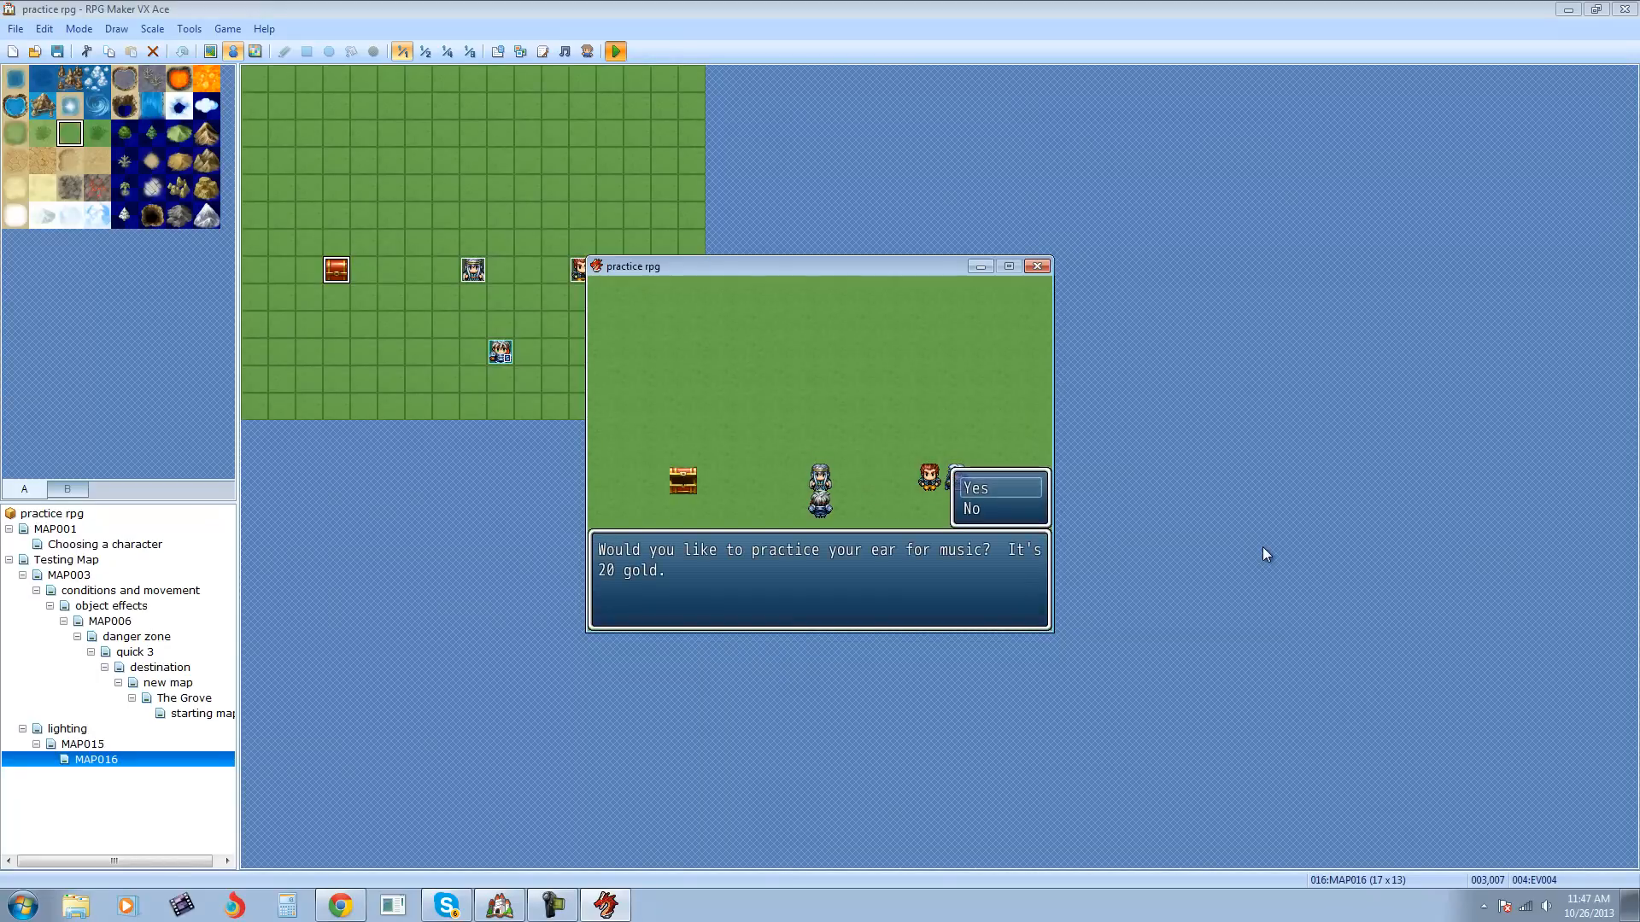
key(Return)
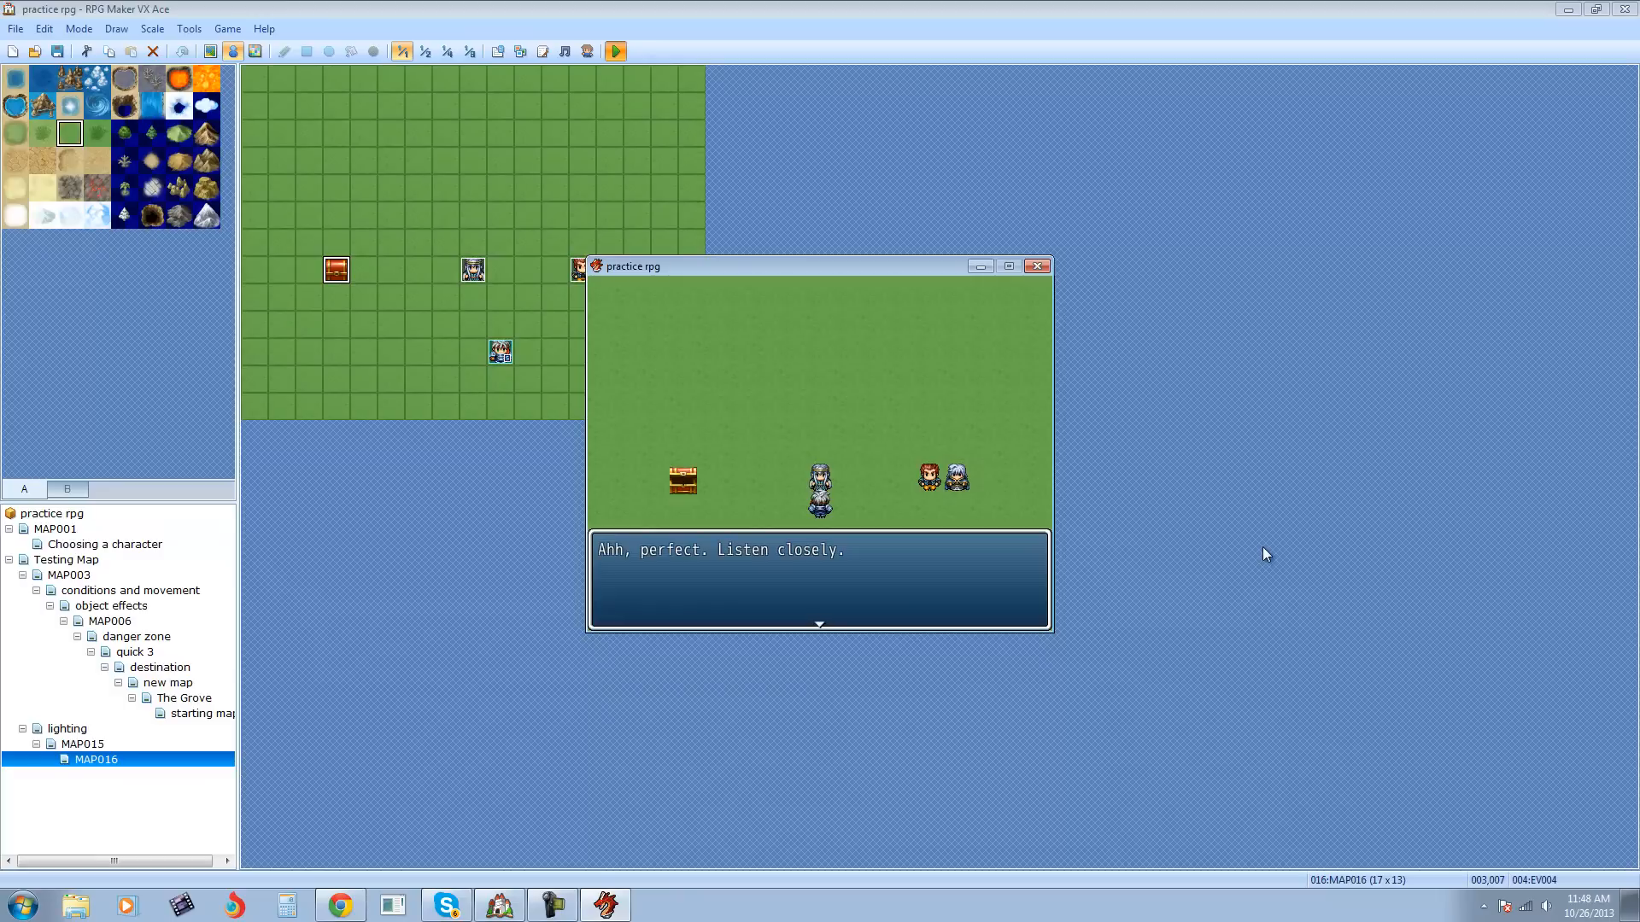
key(Return)
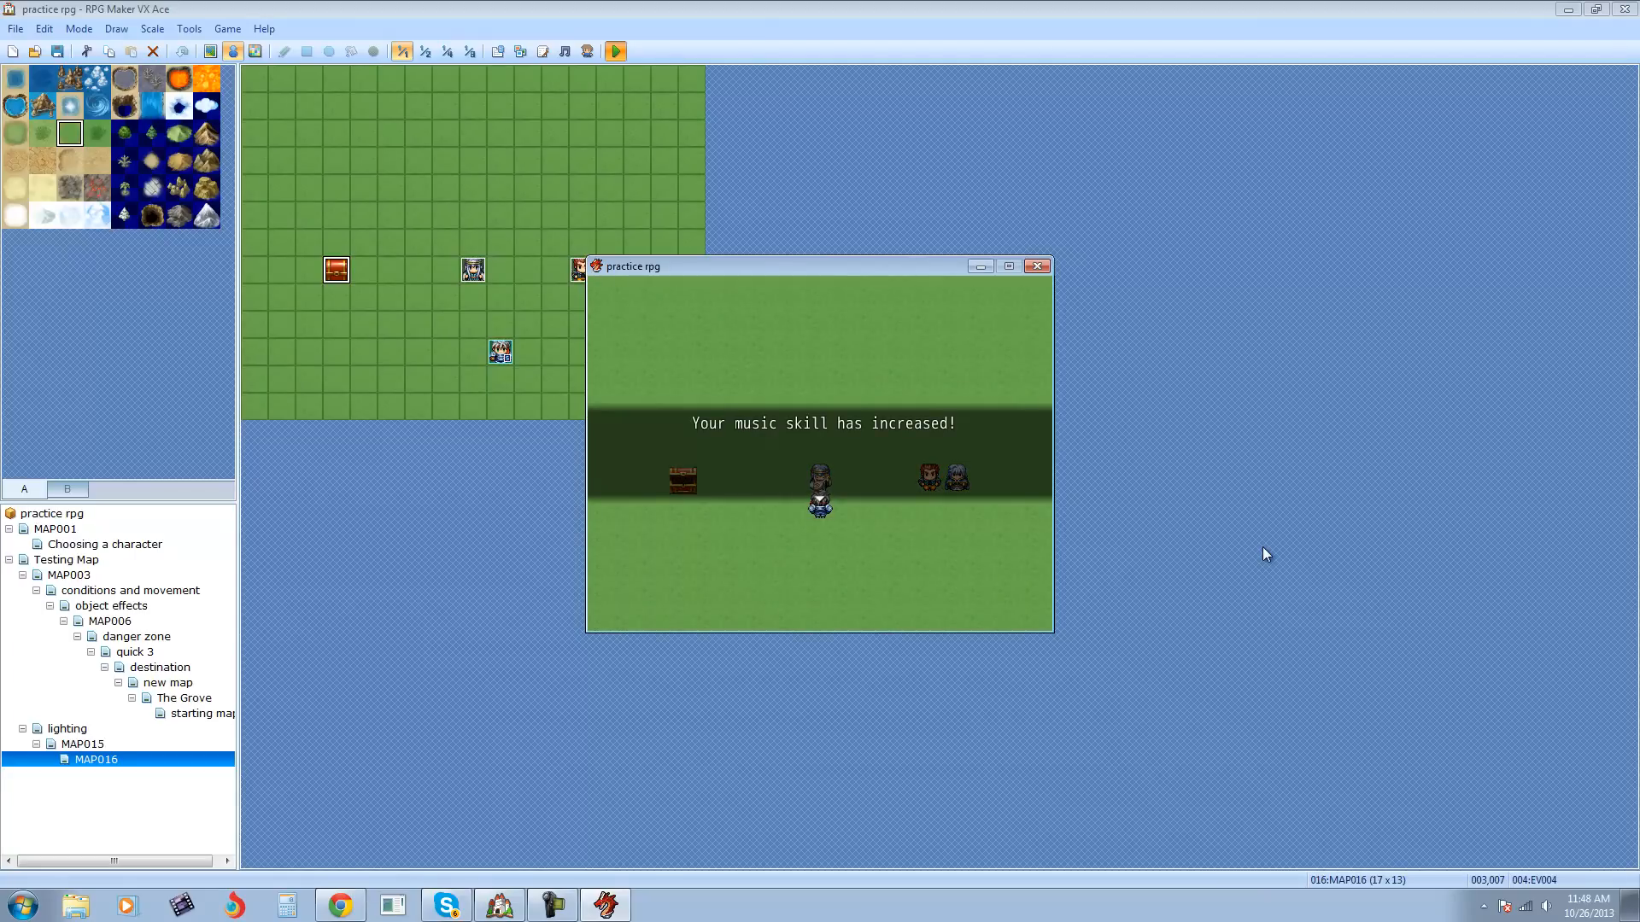
key(Return)
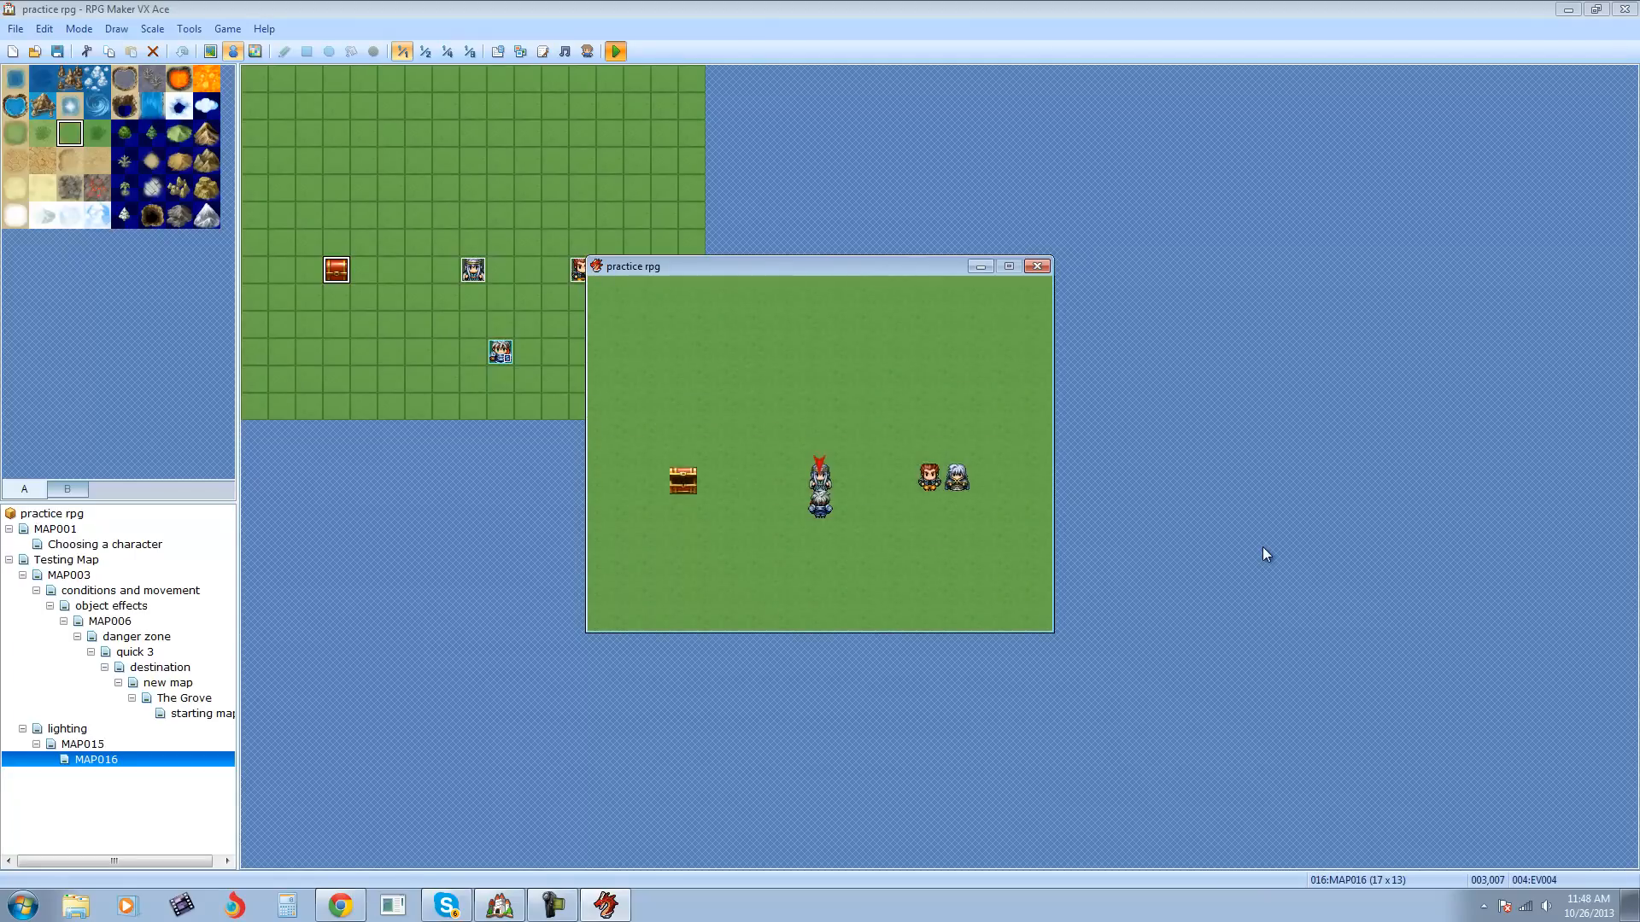
key(Down)
key(Left)
key(Right)
key(Down)
key(Right)
key(Up)
key(Left)
key(Down)
key(Right)
key(Up)
key(Left)
key(Down)
key(Left)
key(Left)
key(Up)
key(Right)
key(Down)
key(Right)
key(Up)
key(Left)
key(Down)
key(Right)
key(Left)
key(Left)
key(Down)
key(Right)
key(Up)
key(Right)
key(Left)
key(Left)
key(Up)
key(Right)
Step: Talk to the music teacher again and accept a second 20-gold lesson with Yes
key(Return)
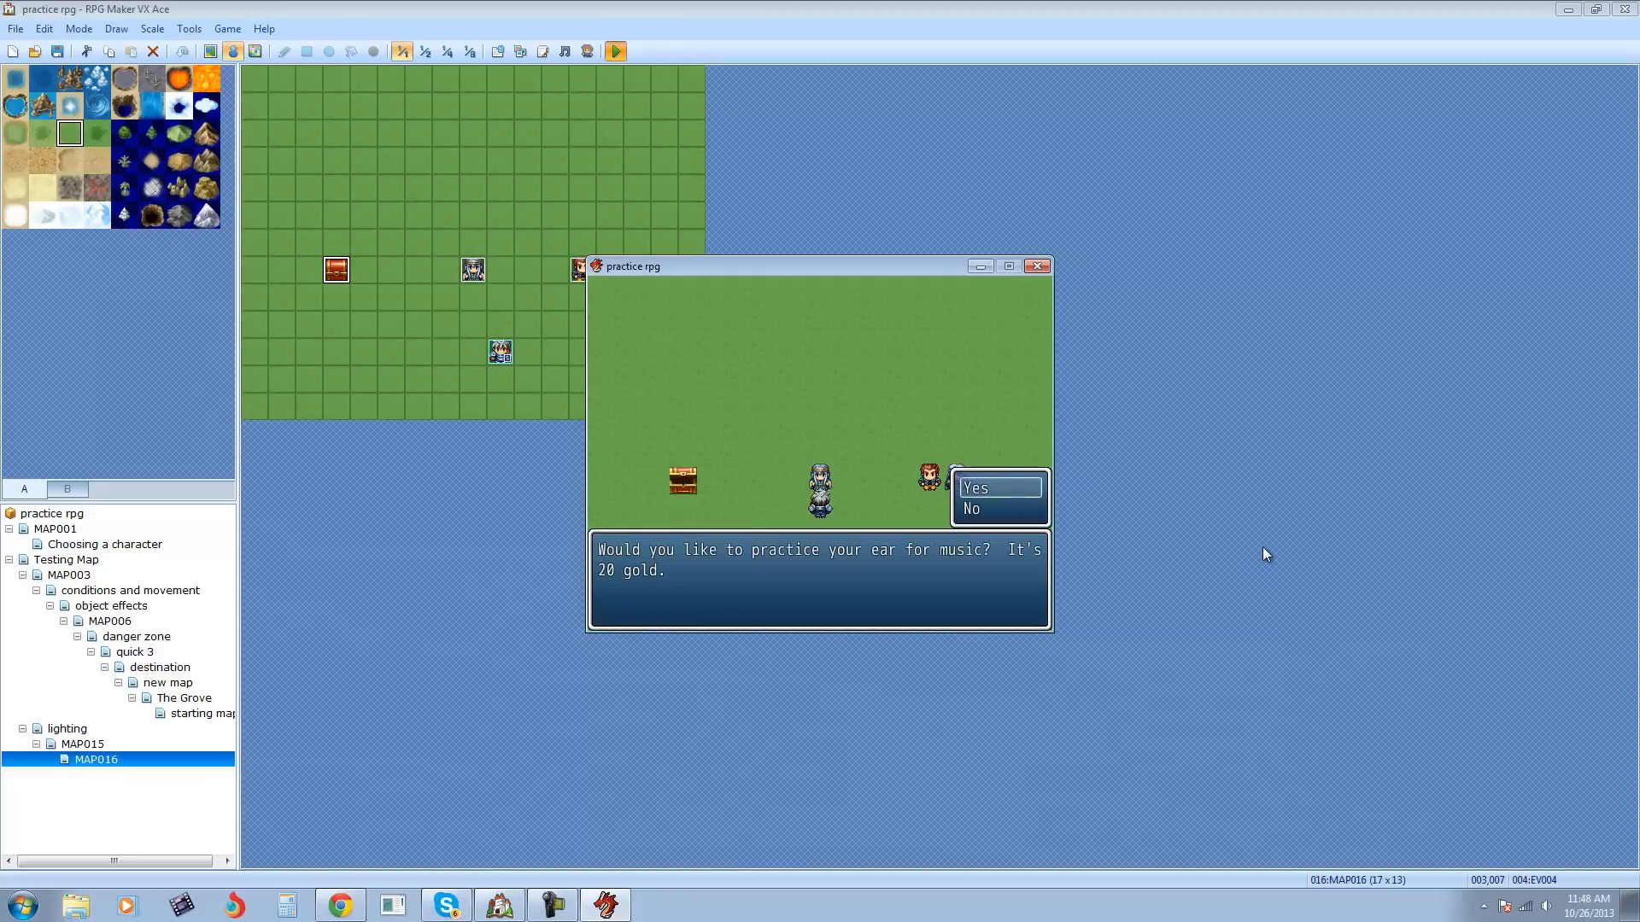
key(Return)
key(Return)
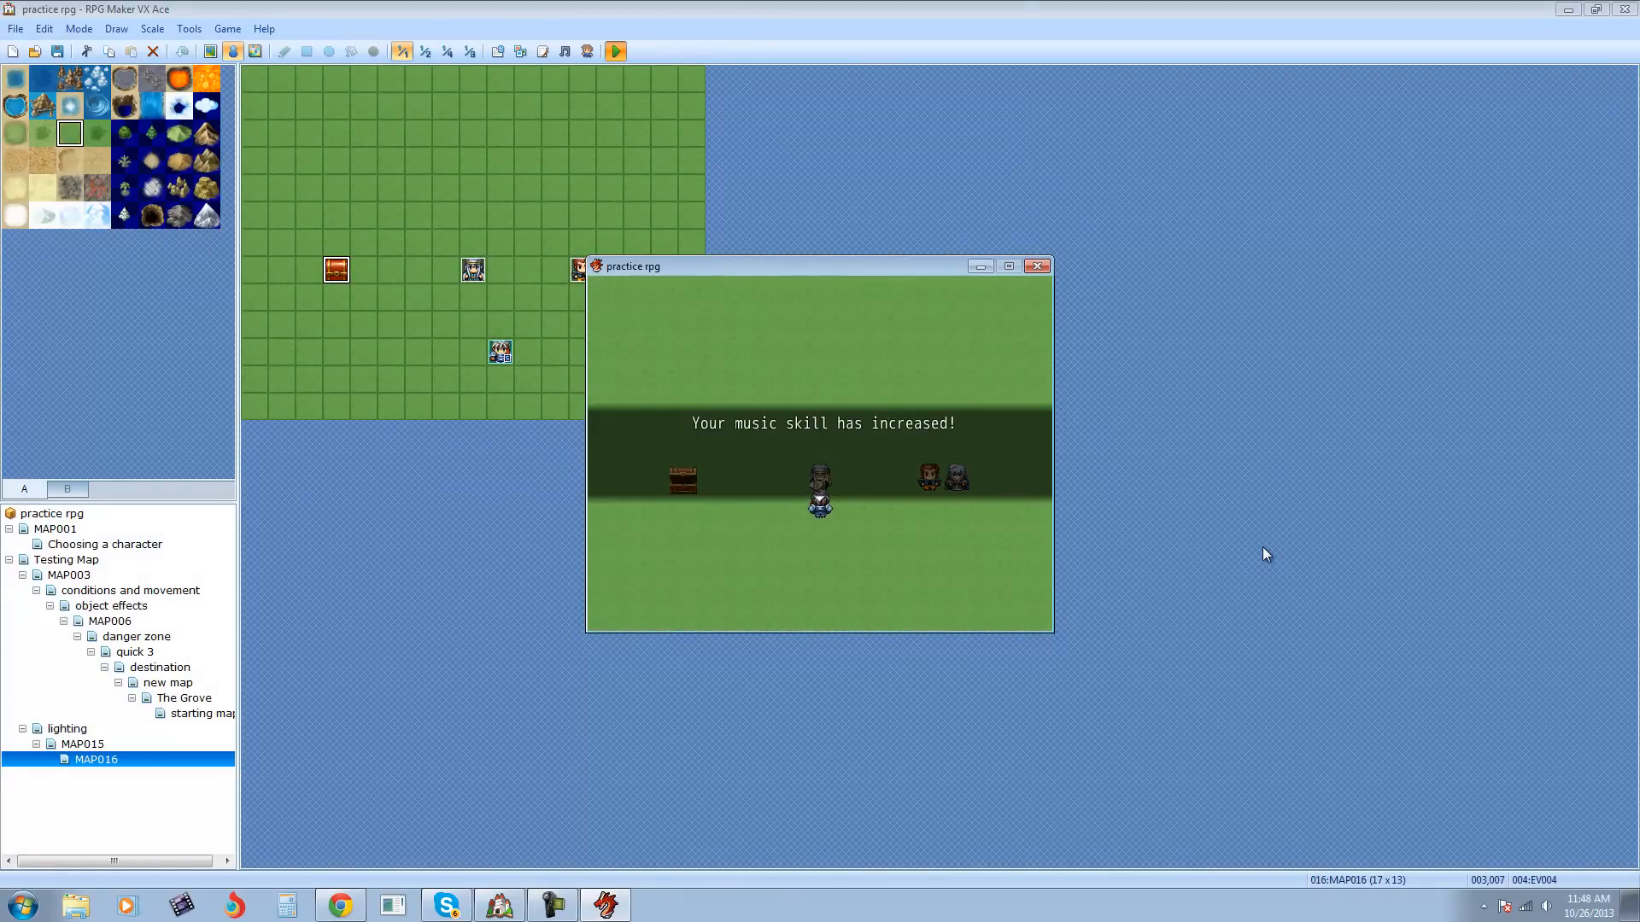
Step: Dismiss the second lesson's message, walk to the red-haired character and read the dialogue for the raised music skill
key(Return)
key(Down)
key(Right)
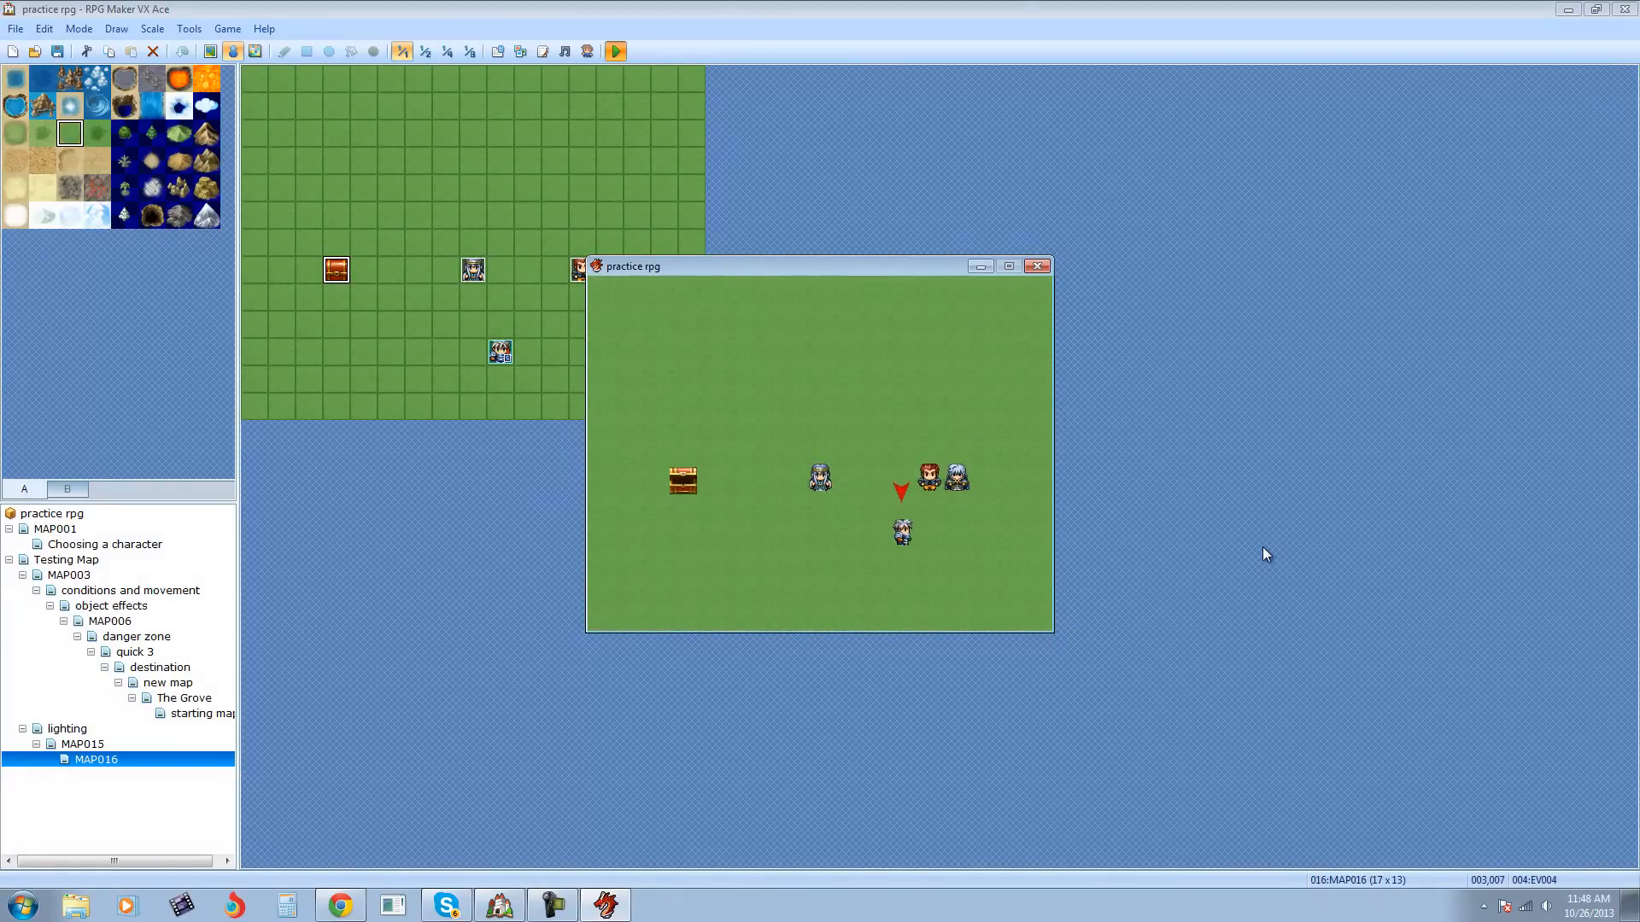
key(Down)
key(Right)
key(Up)
key(Return)
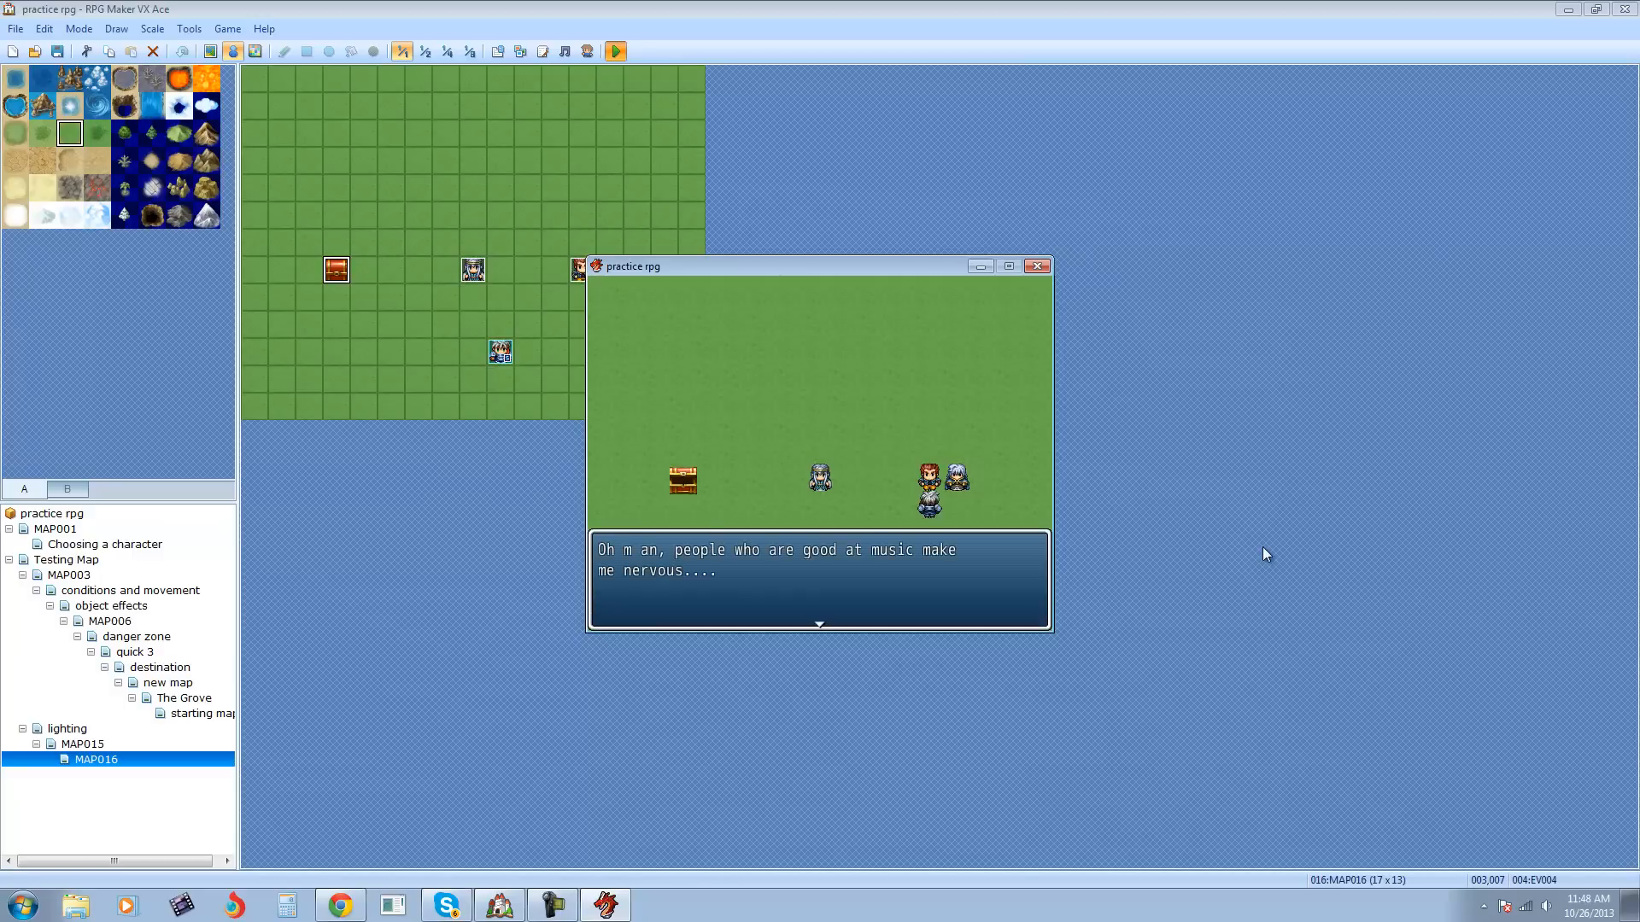
key(Return)
Step: Talk to the pale-haired character, read through the dialogue for a trained player, and close the playtest
key(Right)
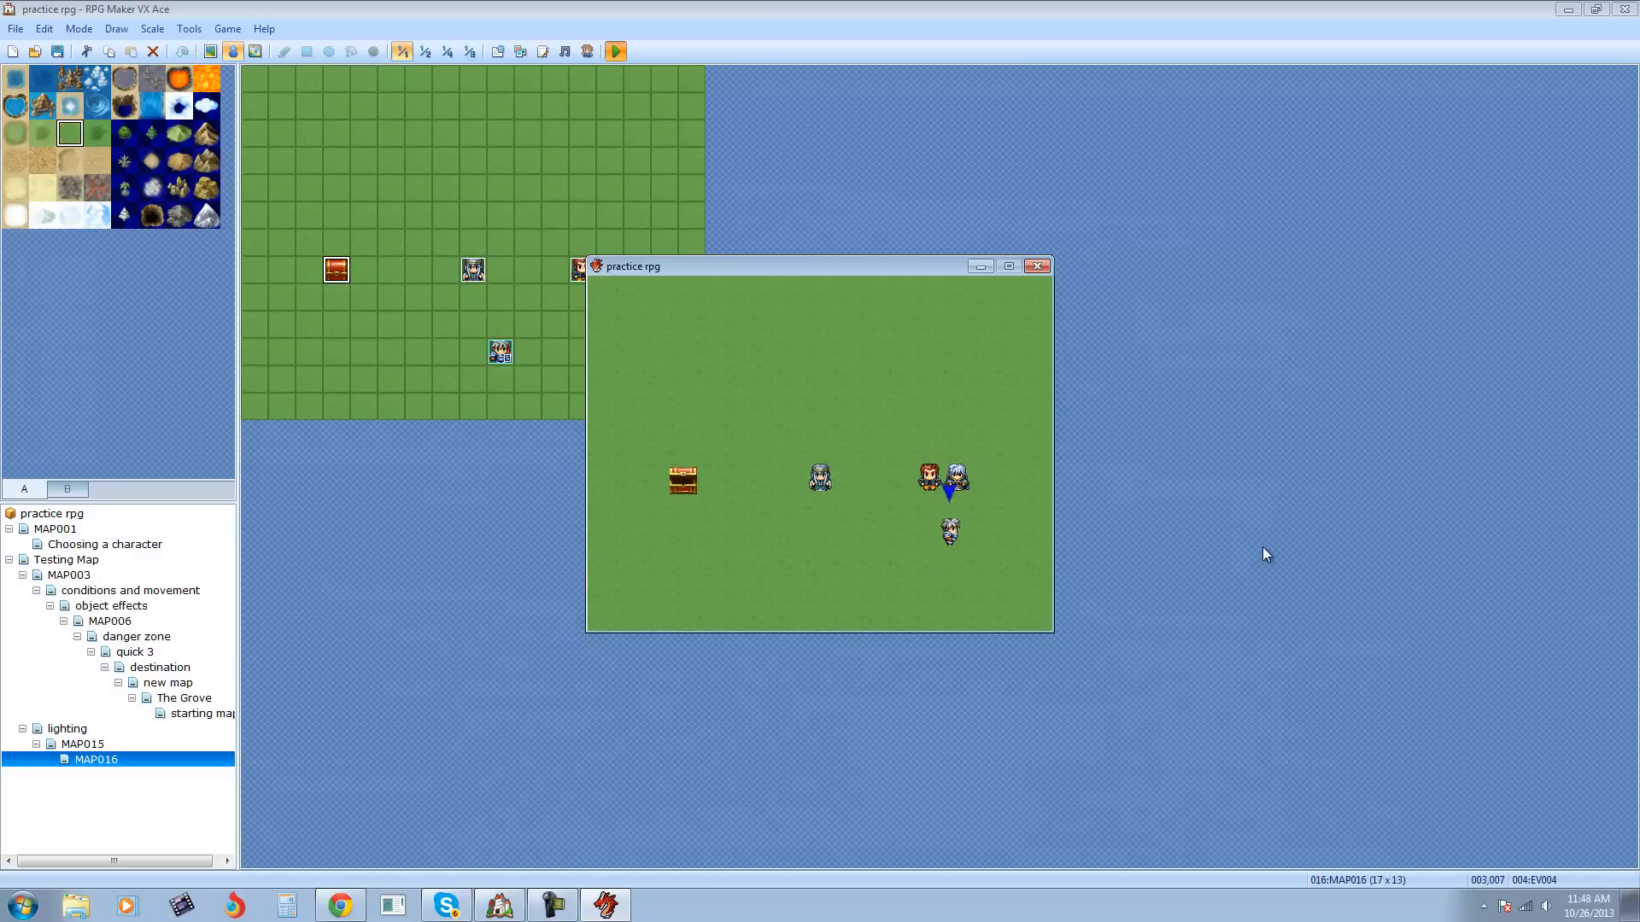
key(Down)
key(Up)
key(Return)
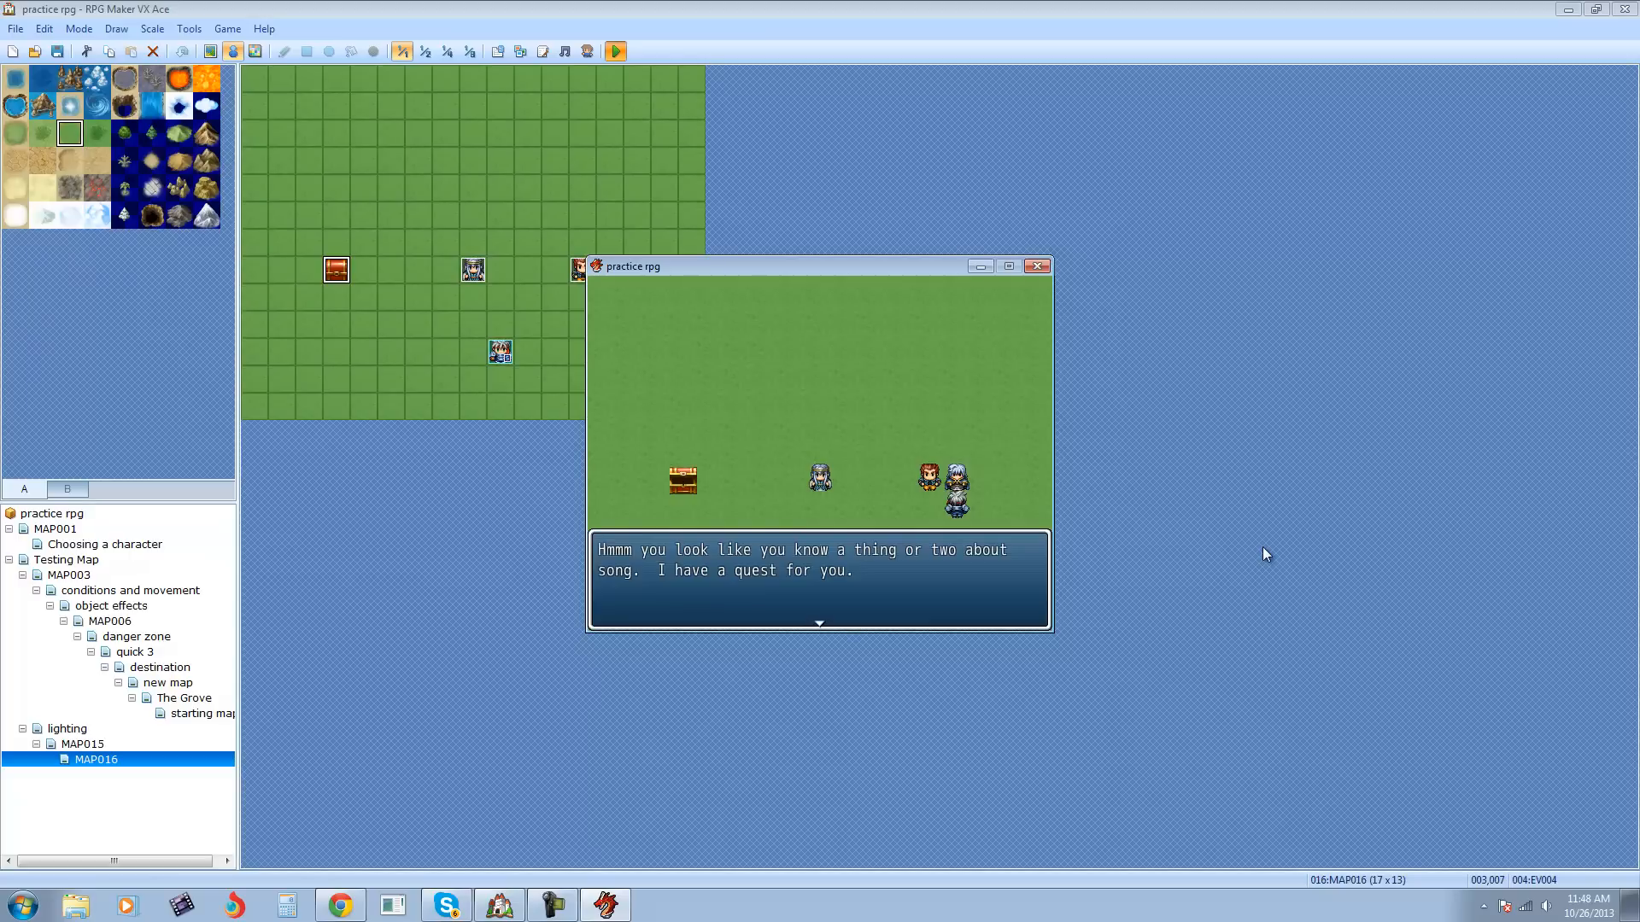
key(Return)
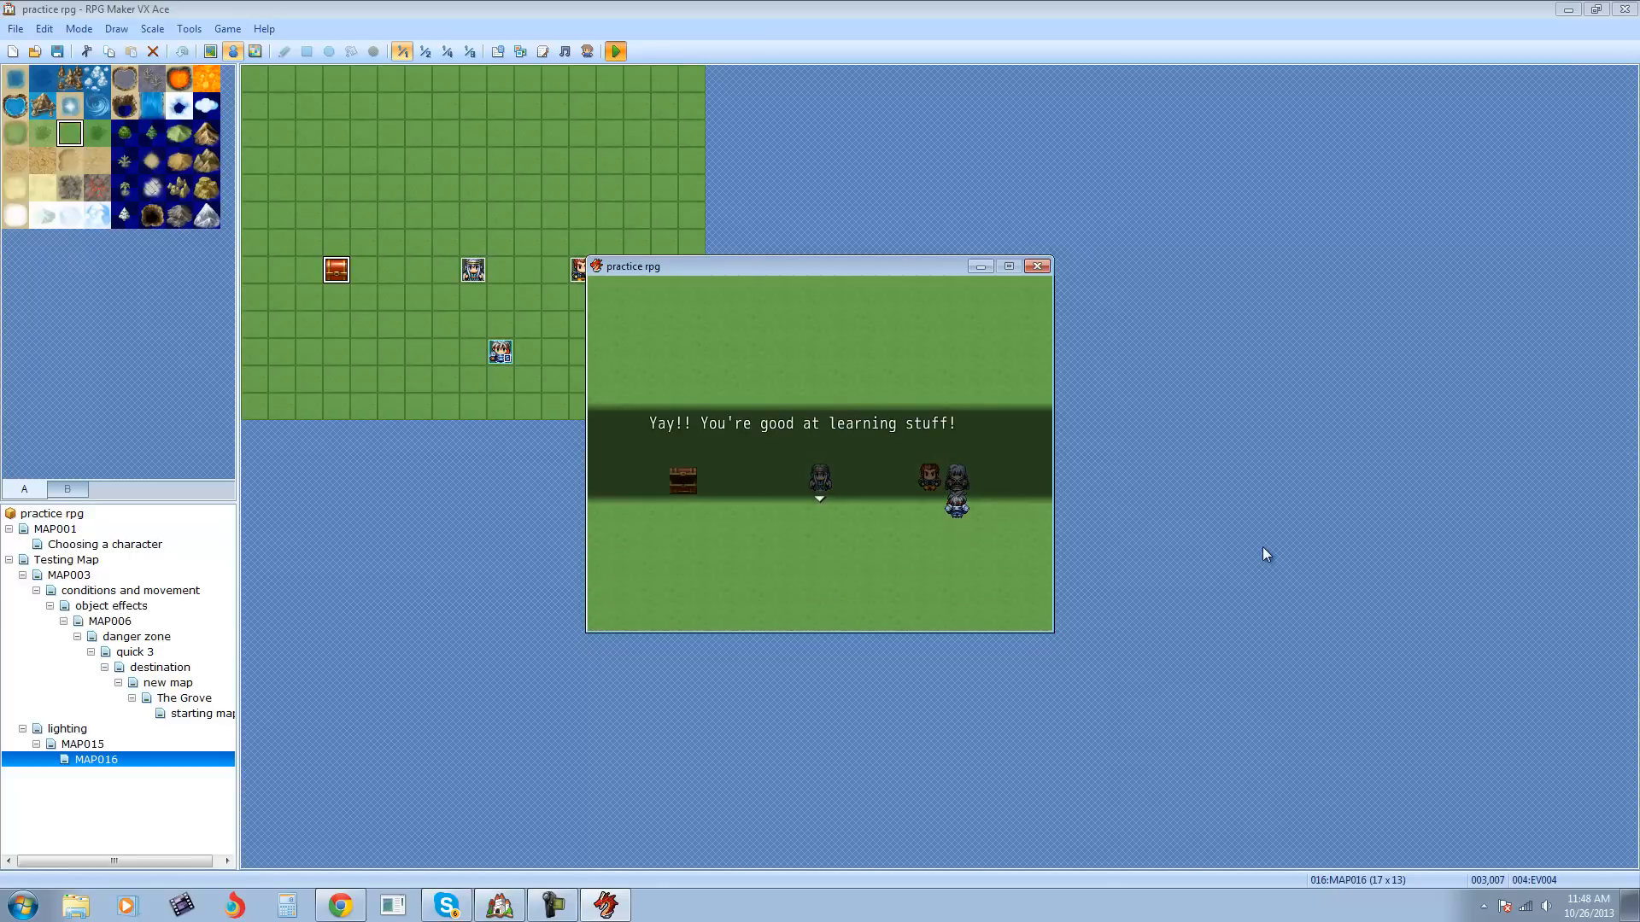
key(Return)
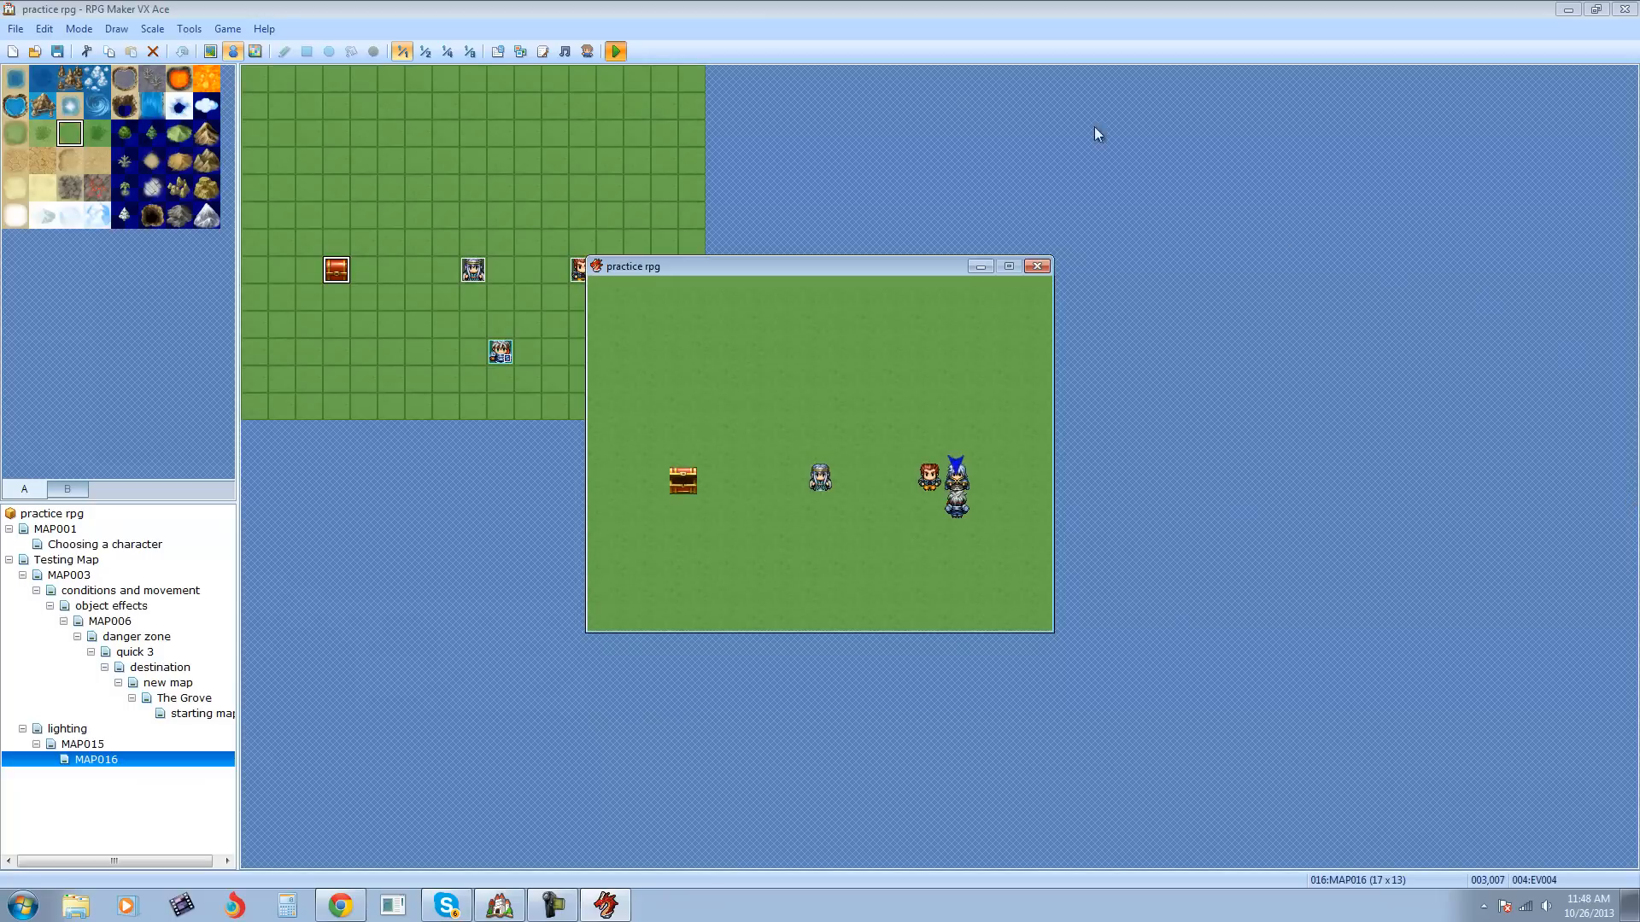
click(1036, 267)
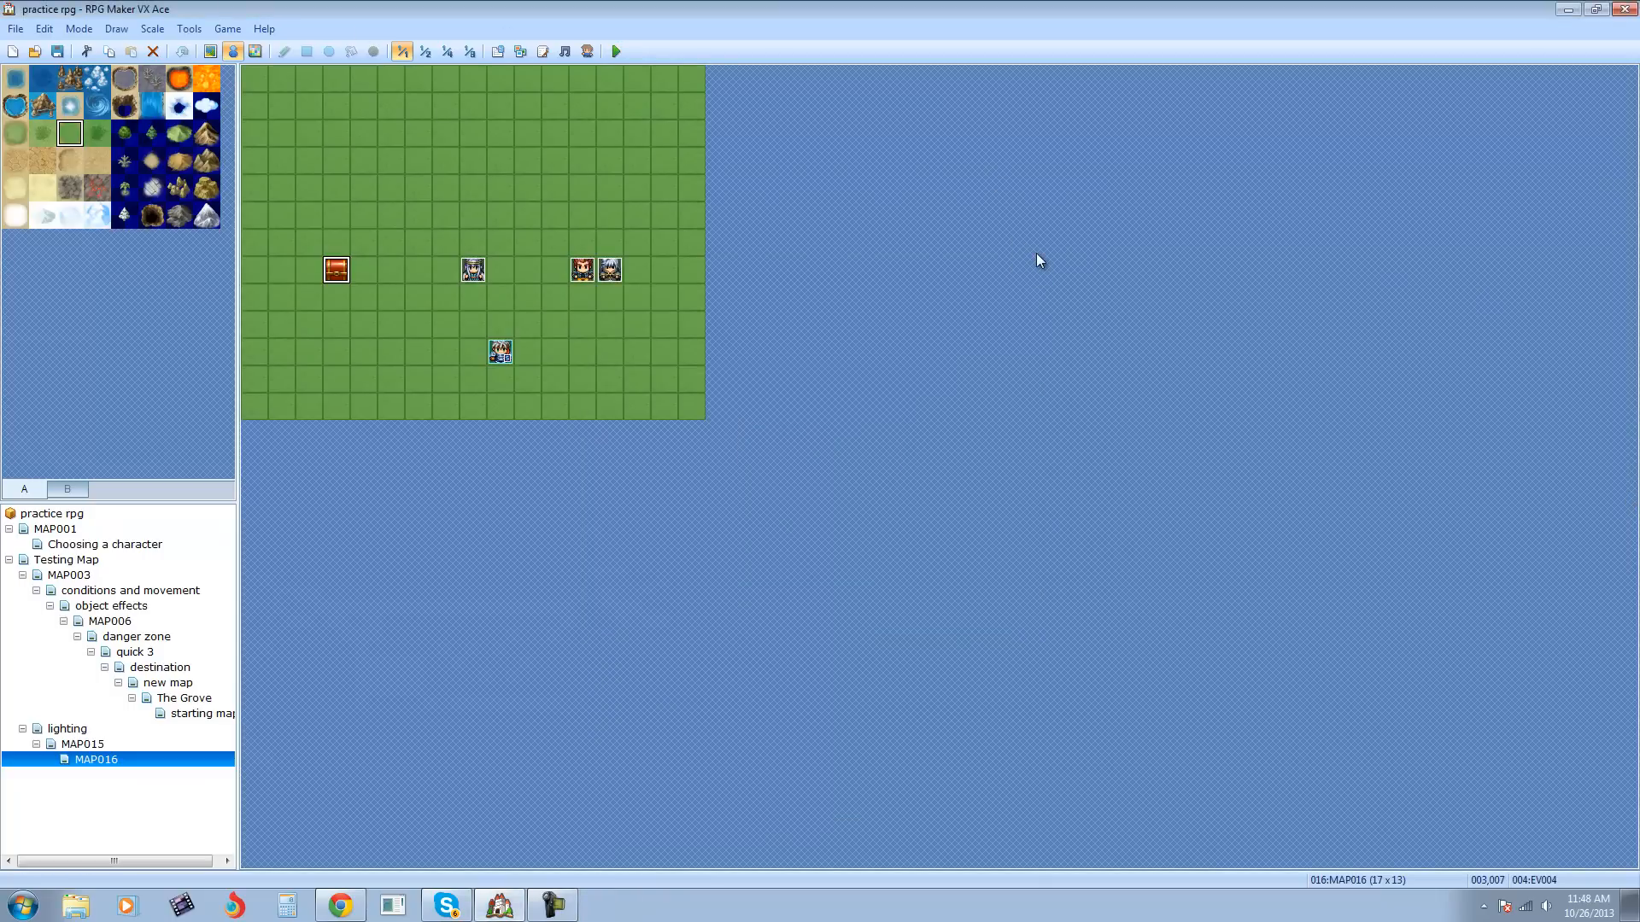
right_click(472, 266)
click(496, 275)
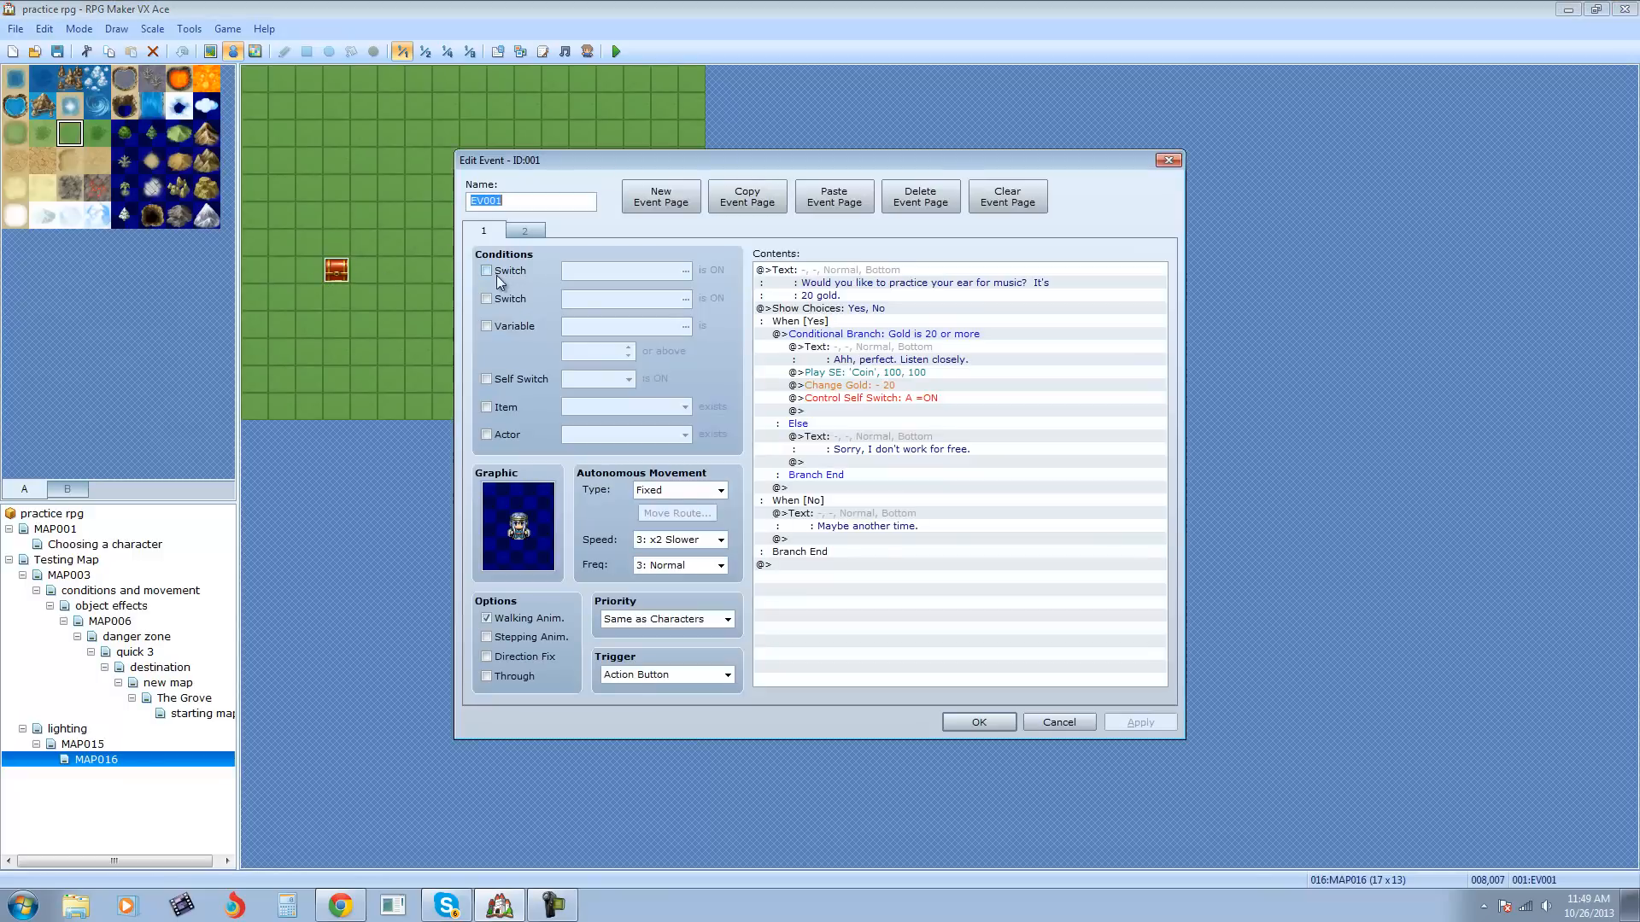
click(1076, 720)
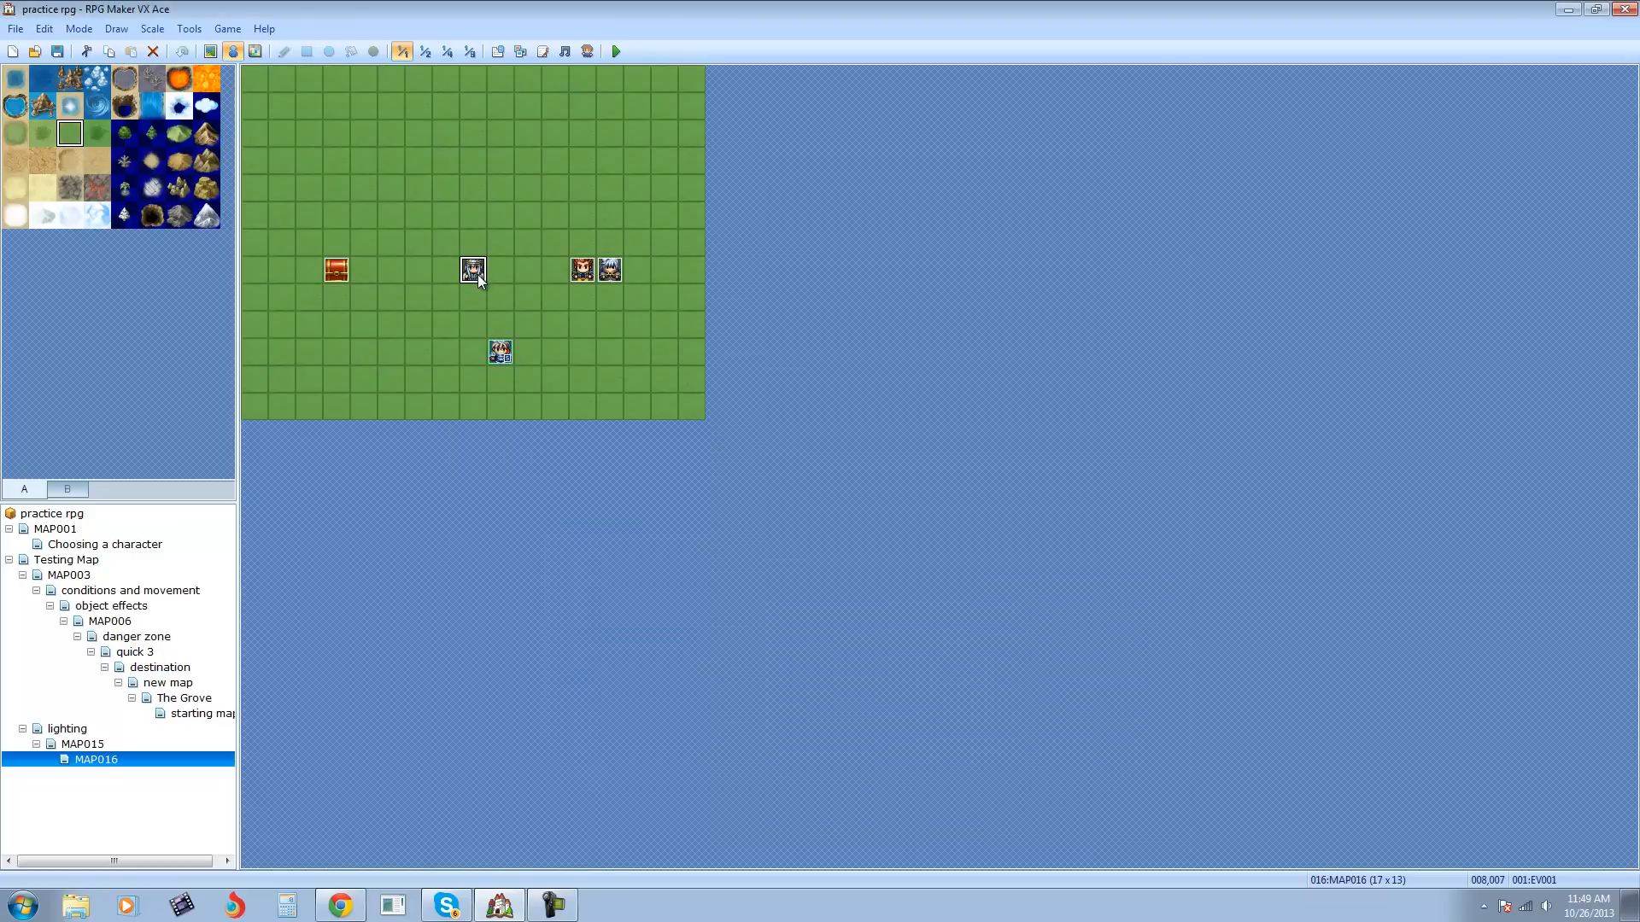
Step: Open the music teacher's event and examine the Control Variables command for Music skill on its second page
right_click(474, 274)
click(502, 283)
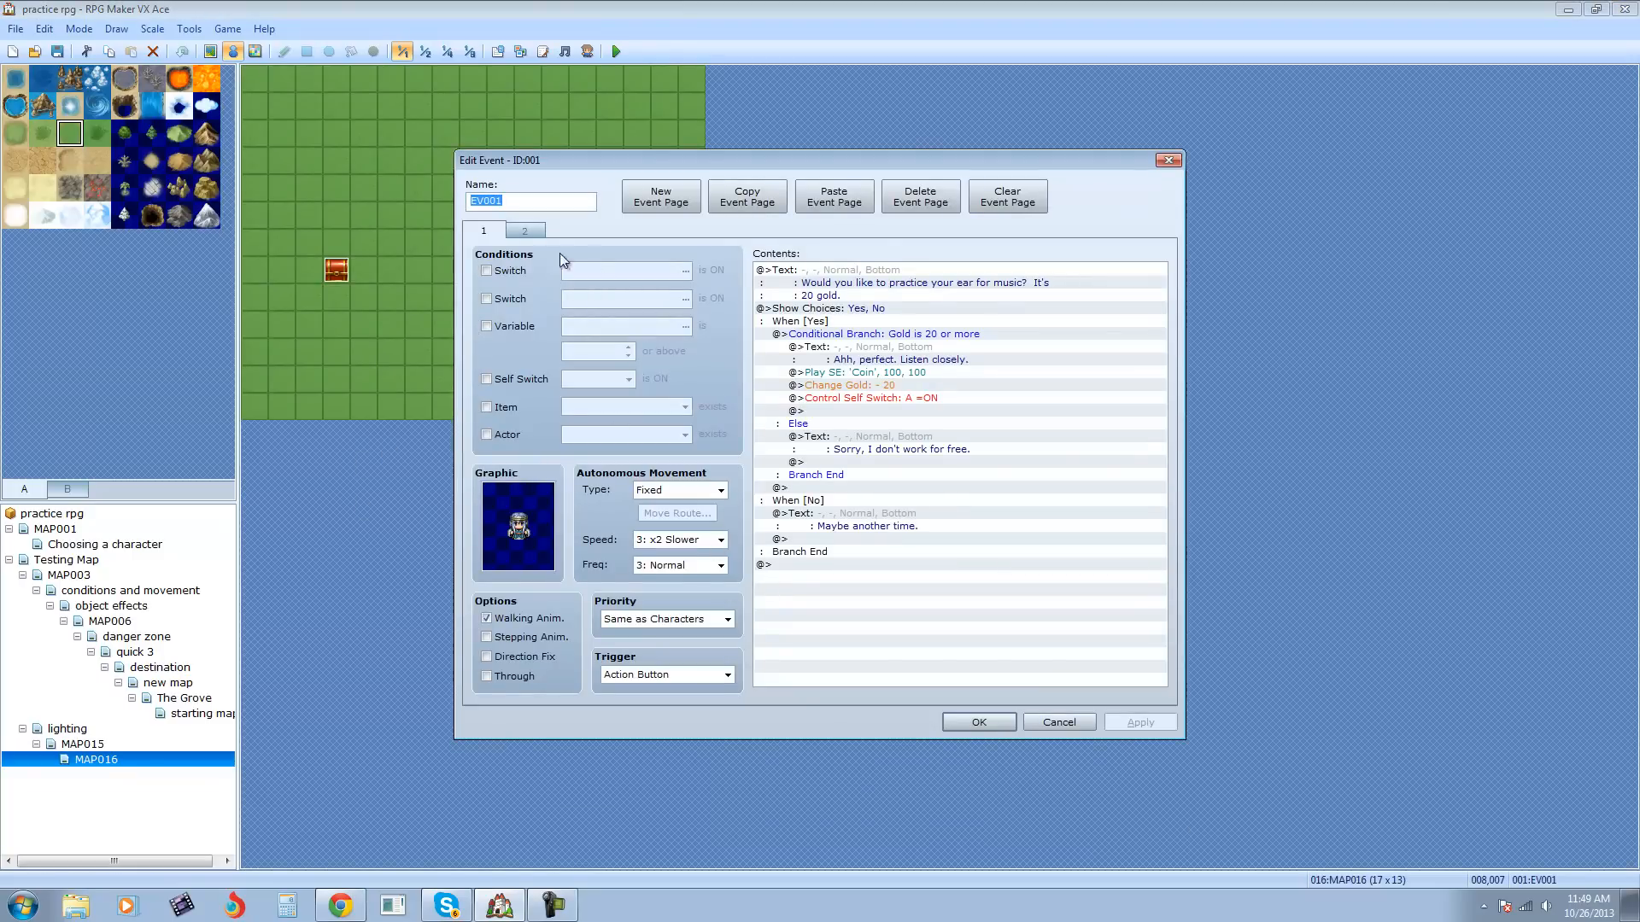
click(525, 230)
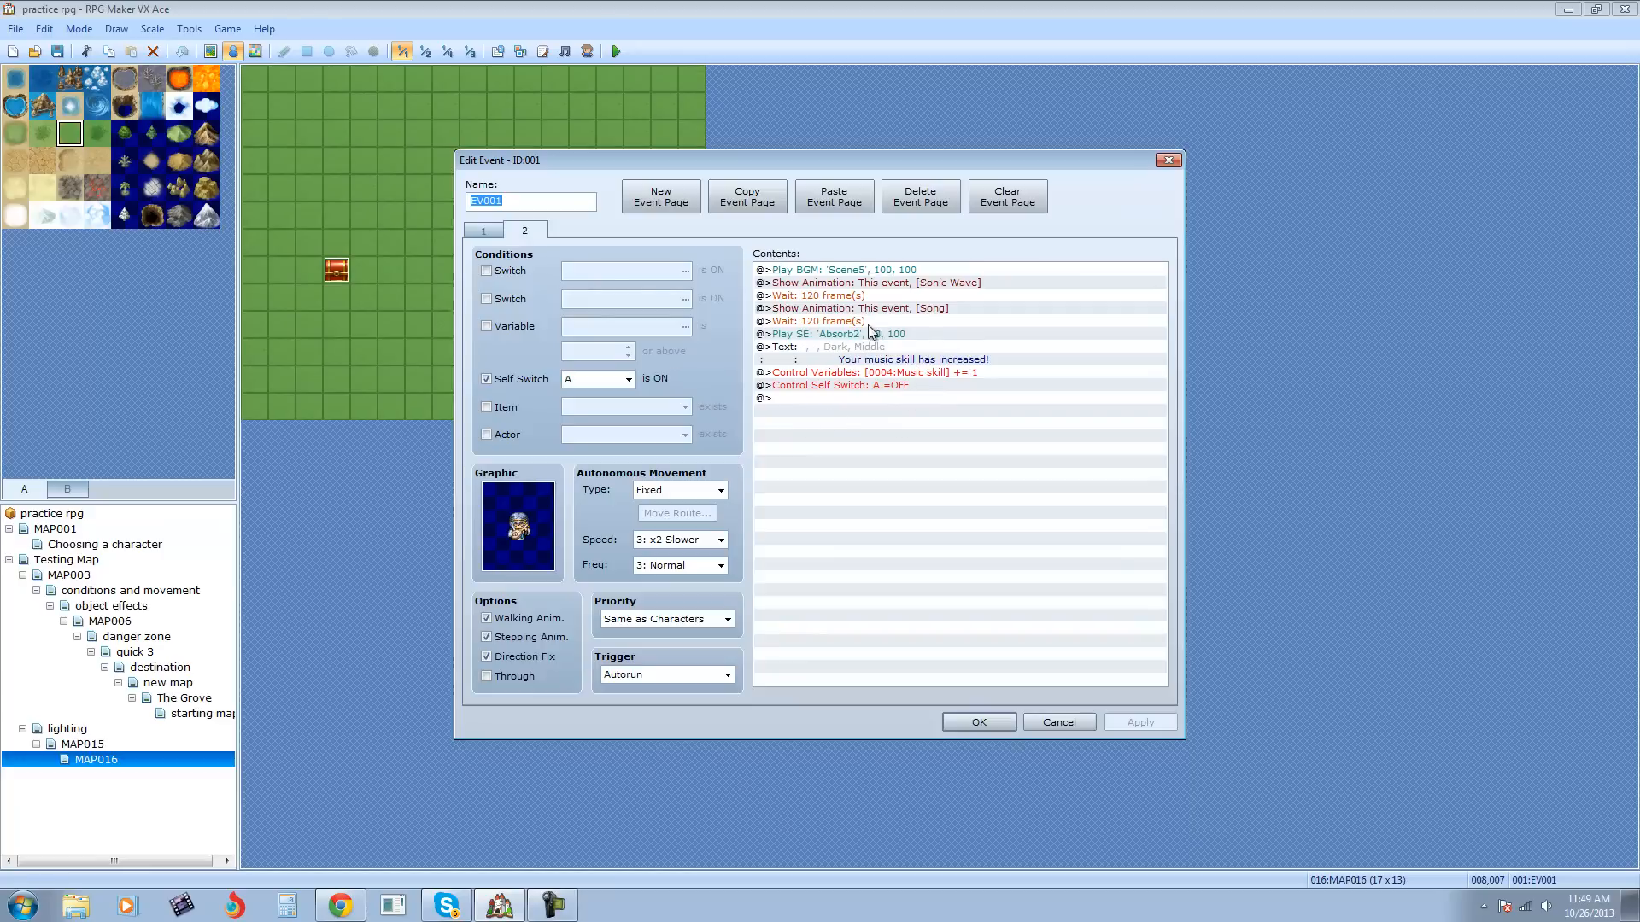
click(906, 374)
right_click(879, 375)
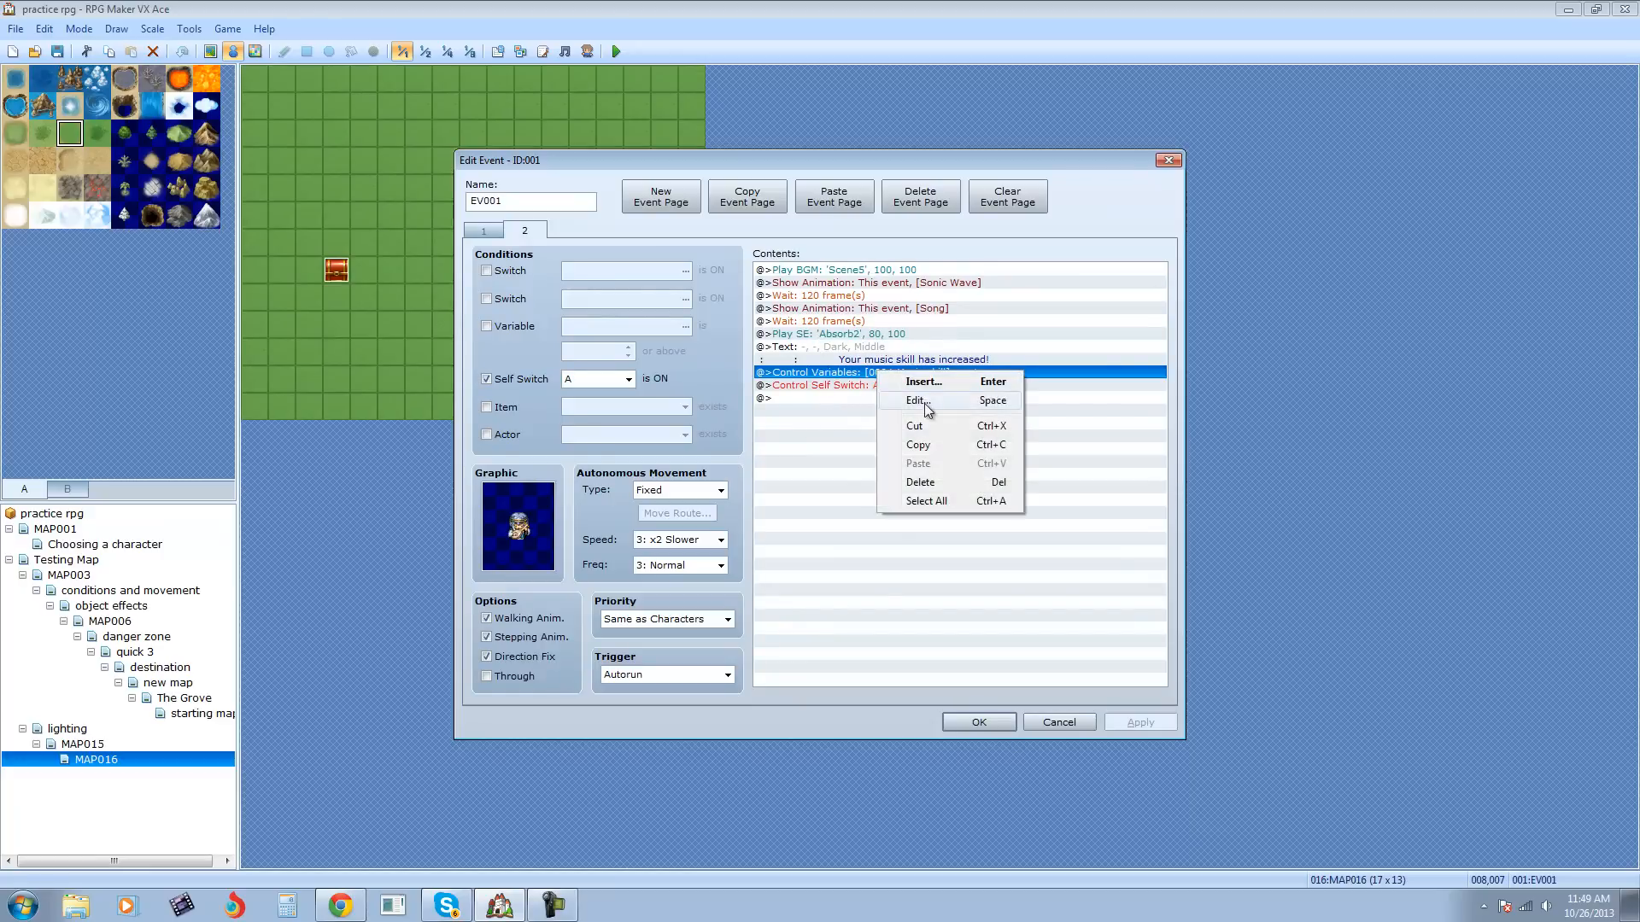
click(922, 405)
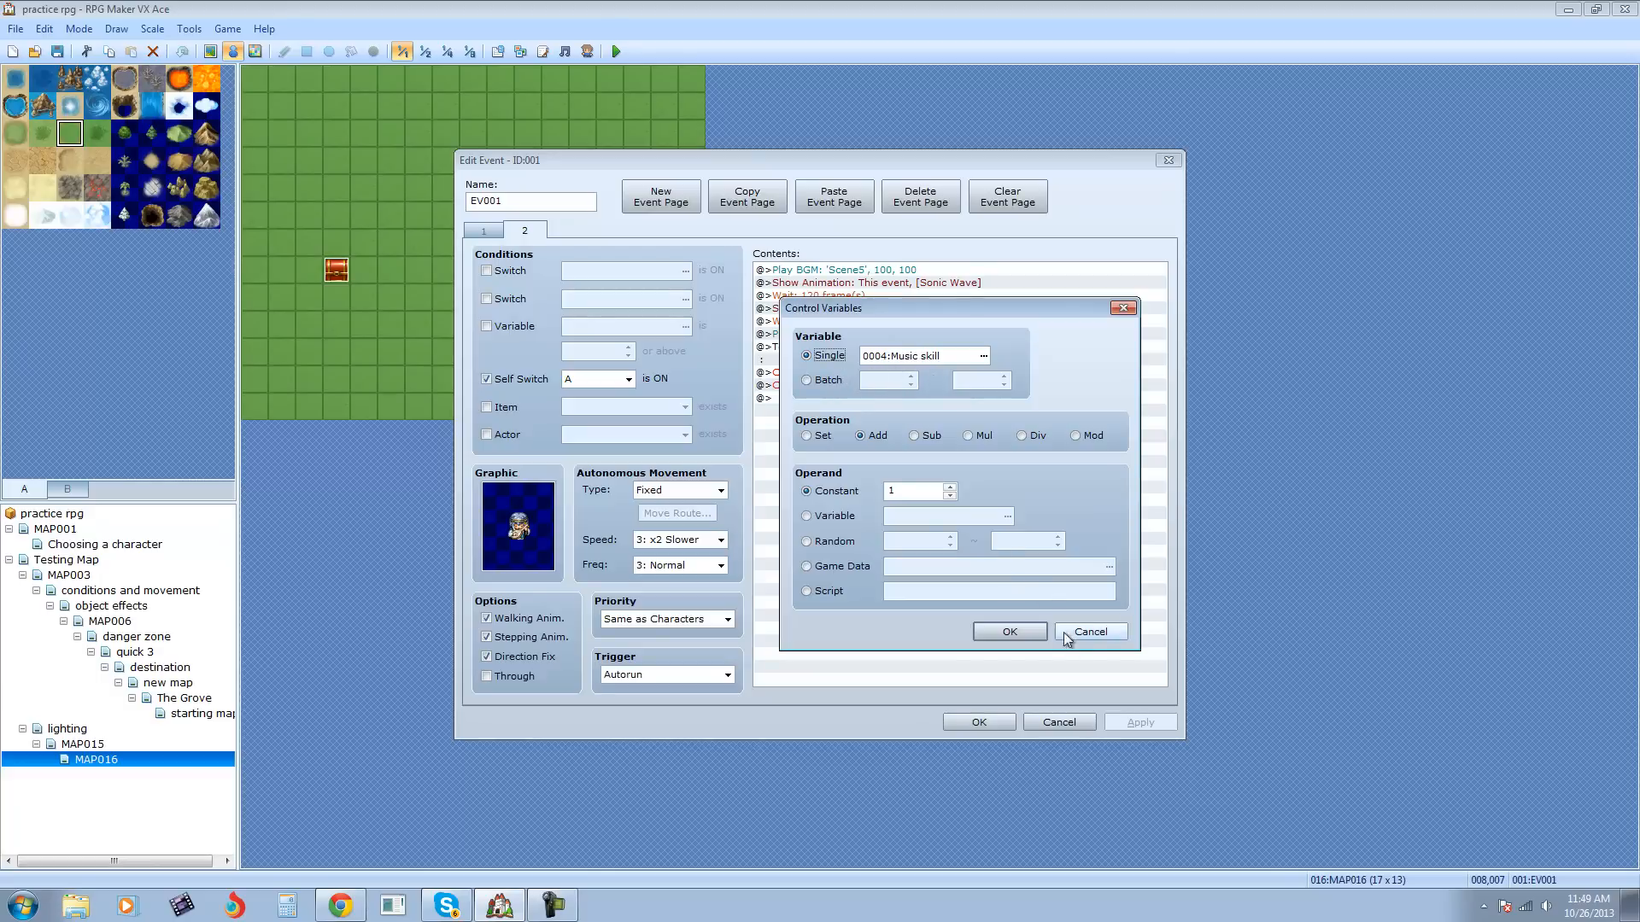
click(1008, 632)
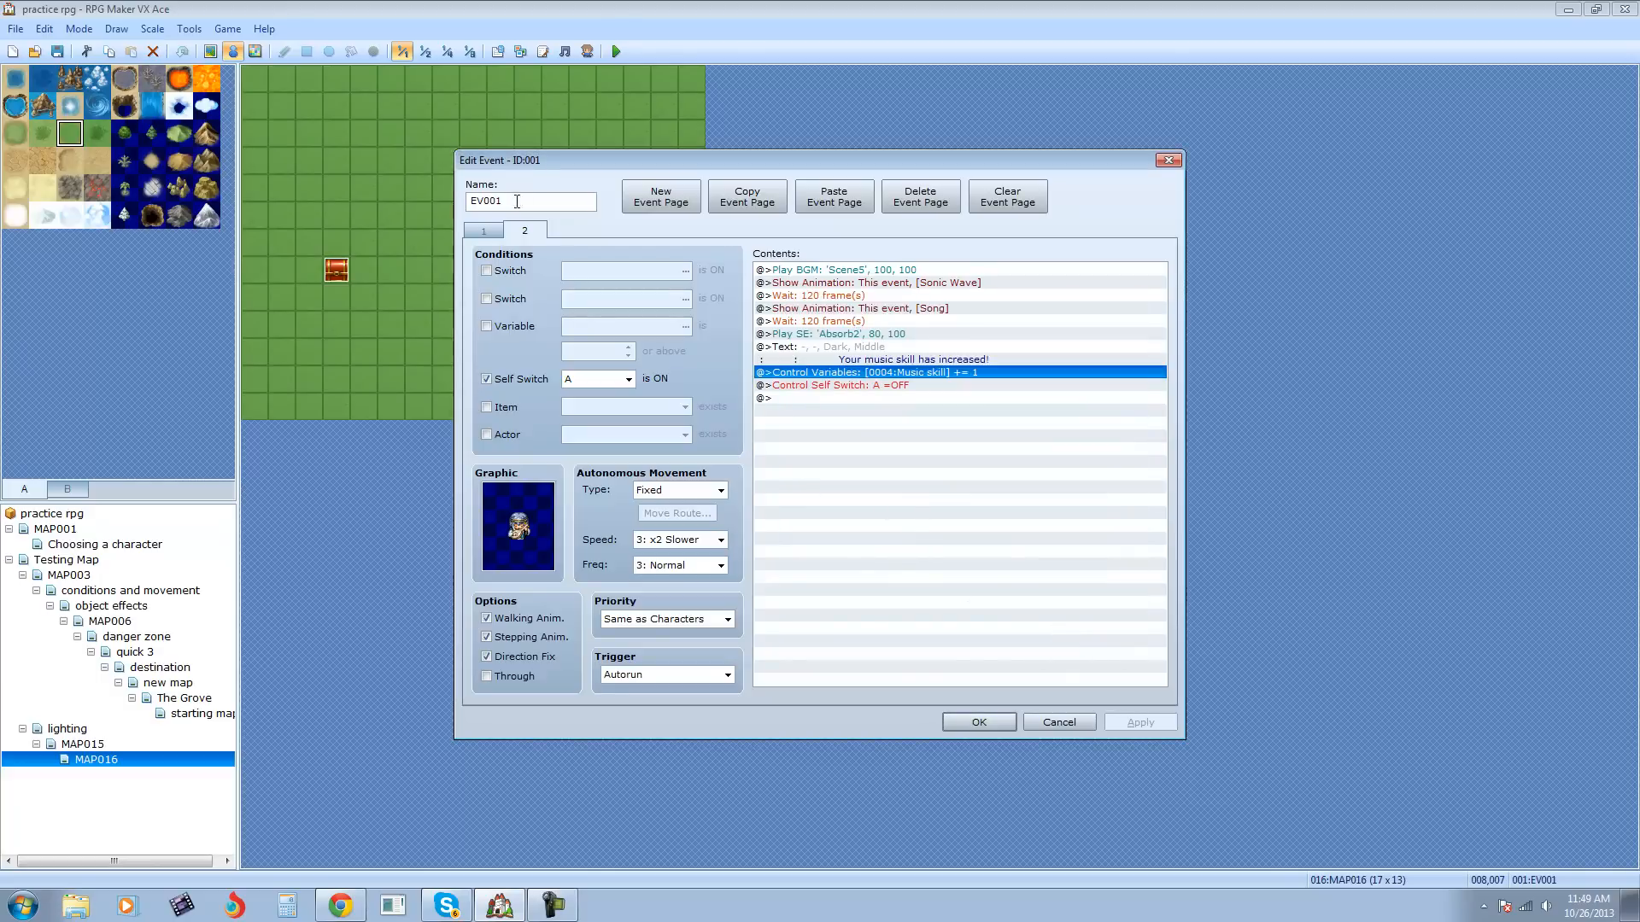
Step: Return to the event's first page and check the character graphic assigned to the teacher
click(484, 231)
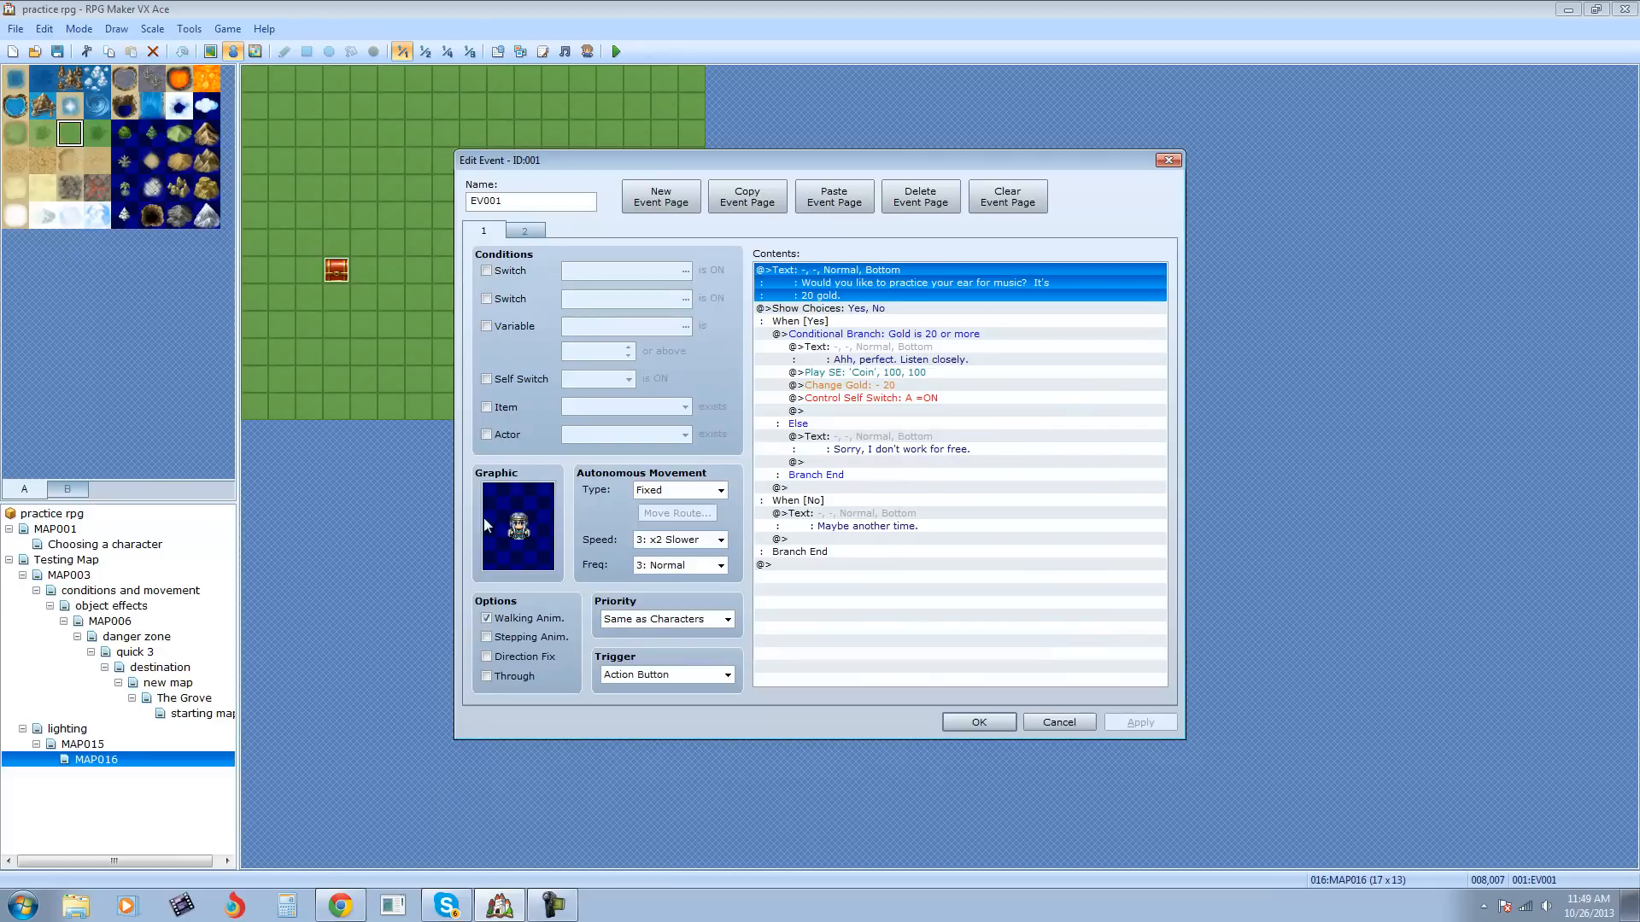
double_click(526, 535)
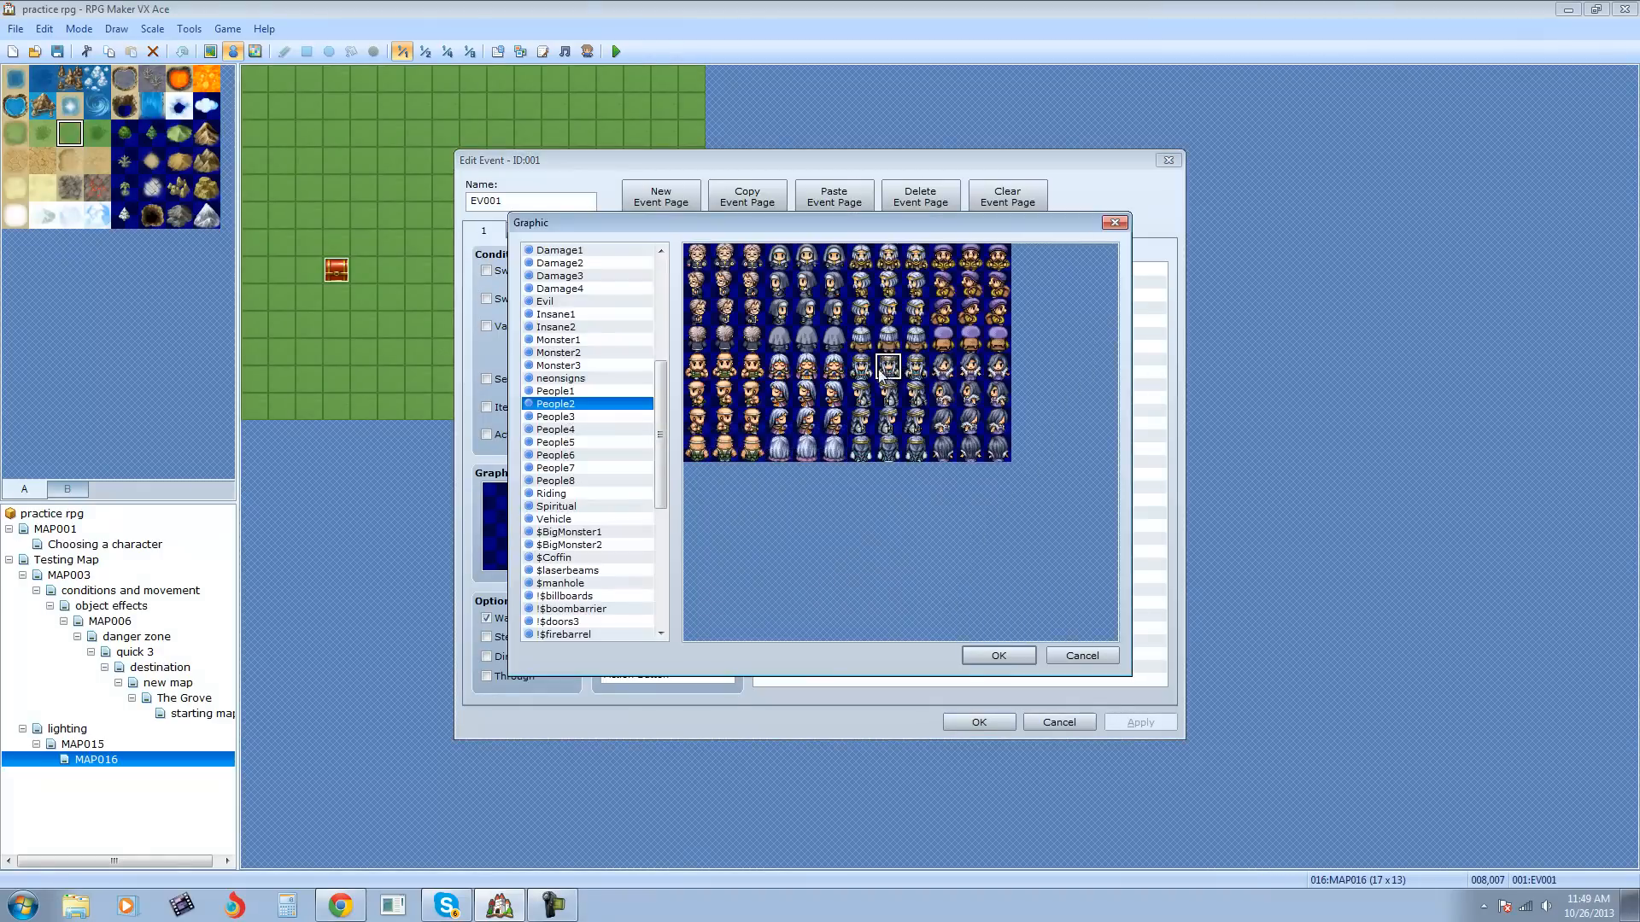
click(999, 655)
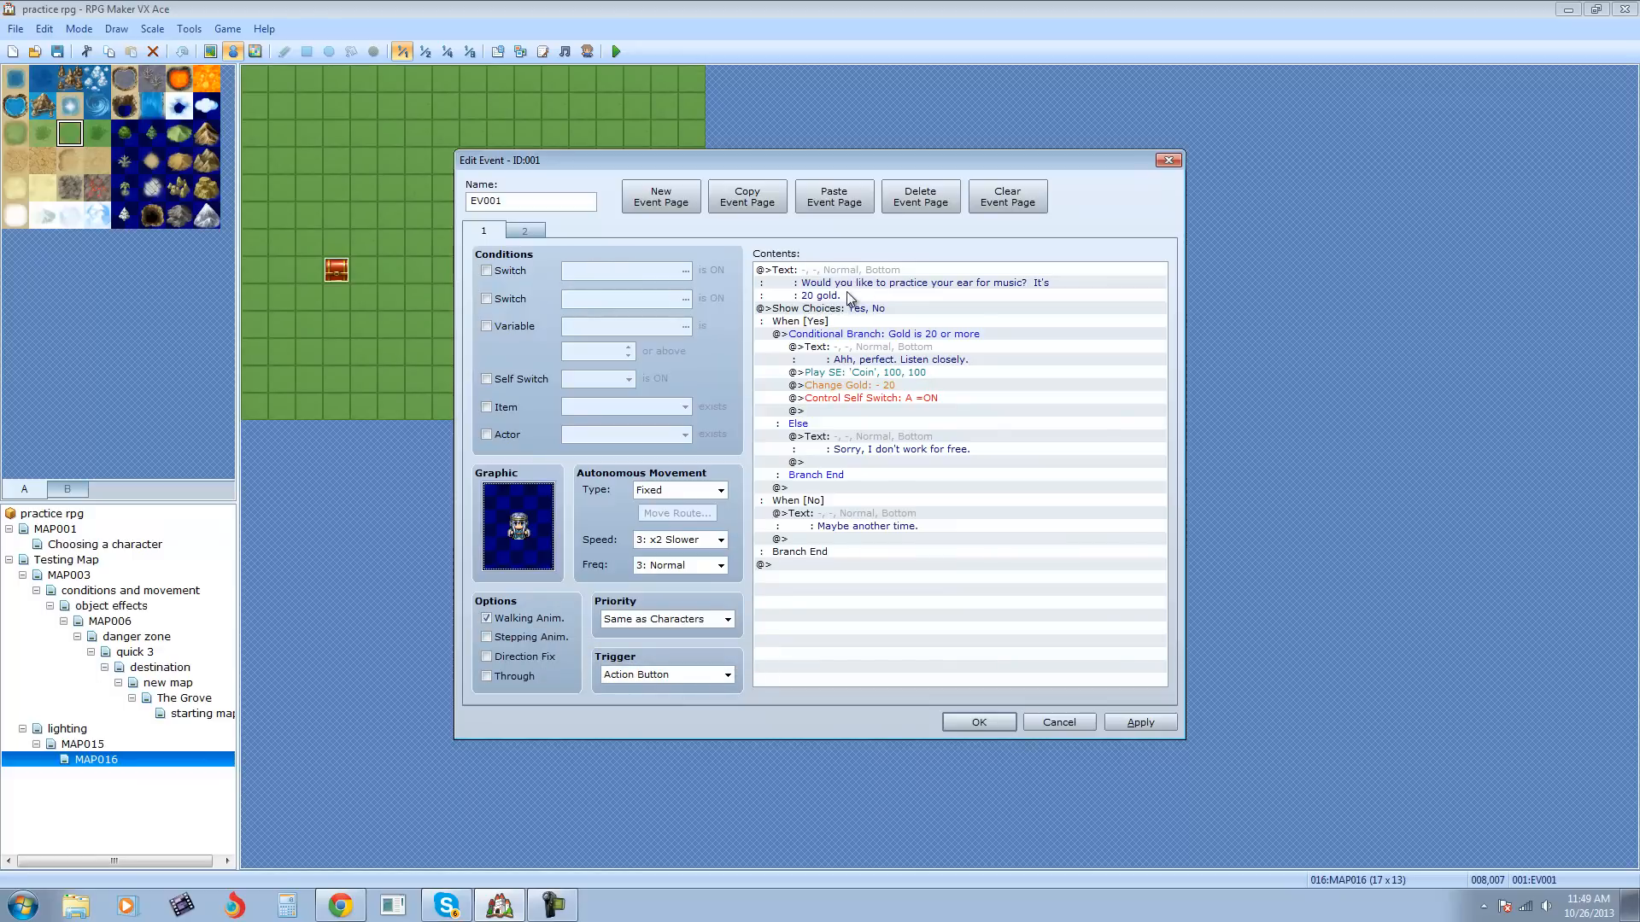
Step: Examine the settings of the Show Text command that offers the 20-gold ear practice, leaving it unedited
click(861, 271)
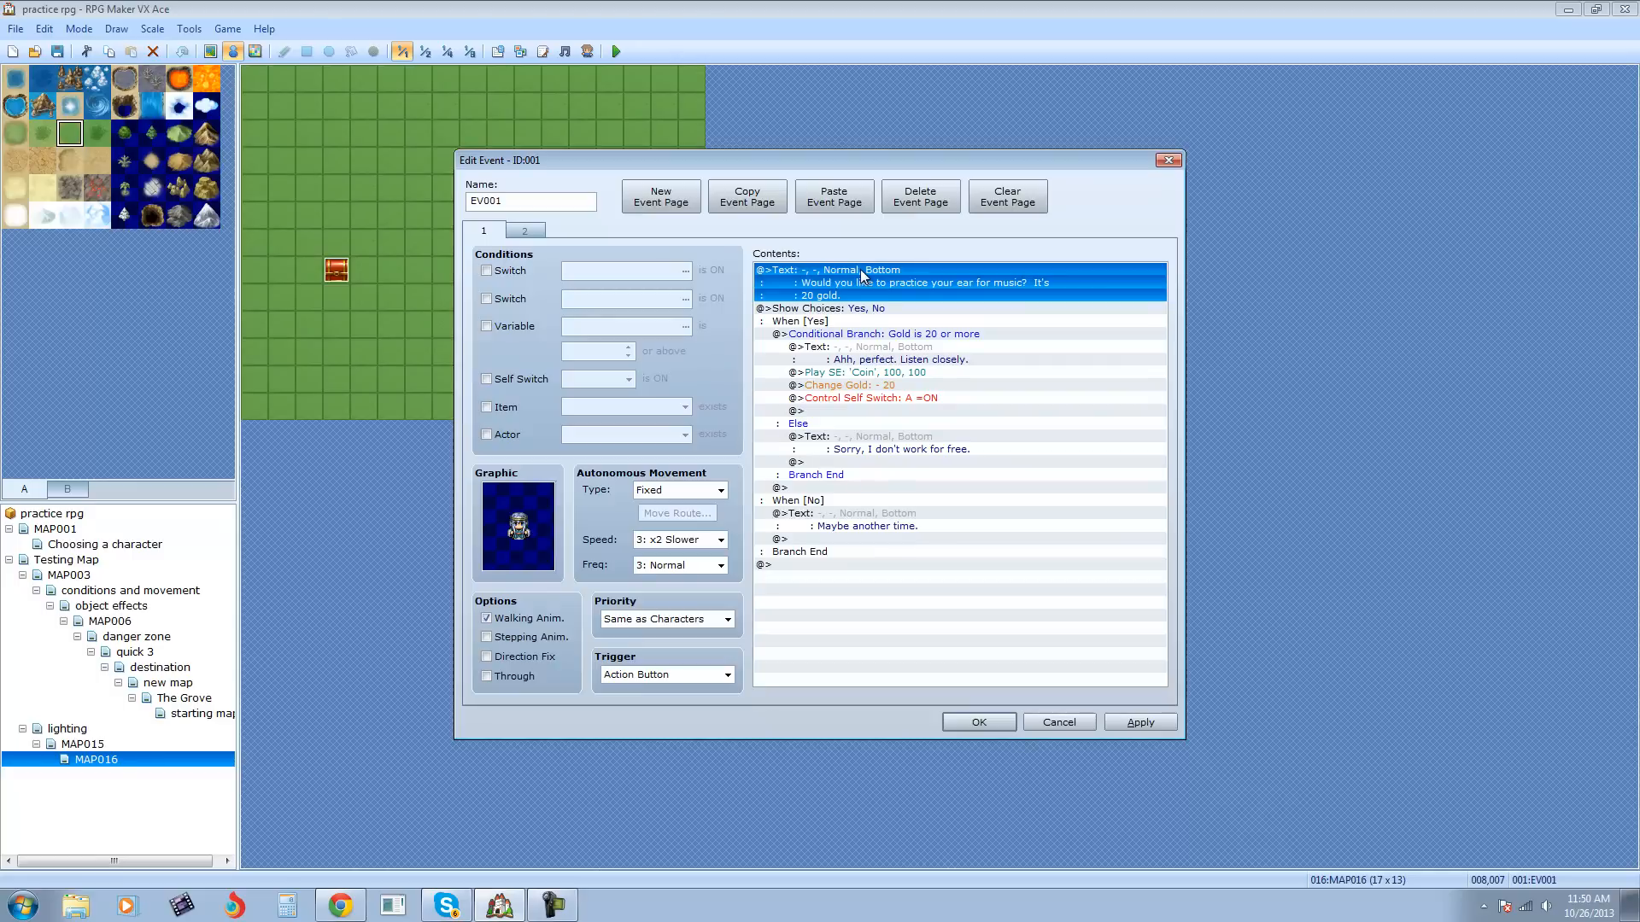
key(Insert)
click(1100, 715)
right_click(884, 275)
click(921, 299)
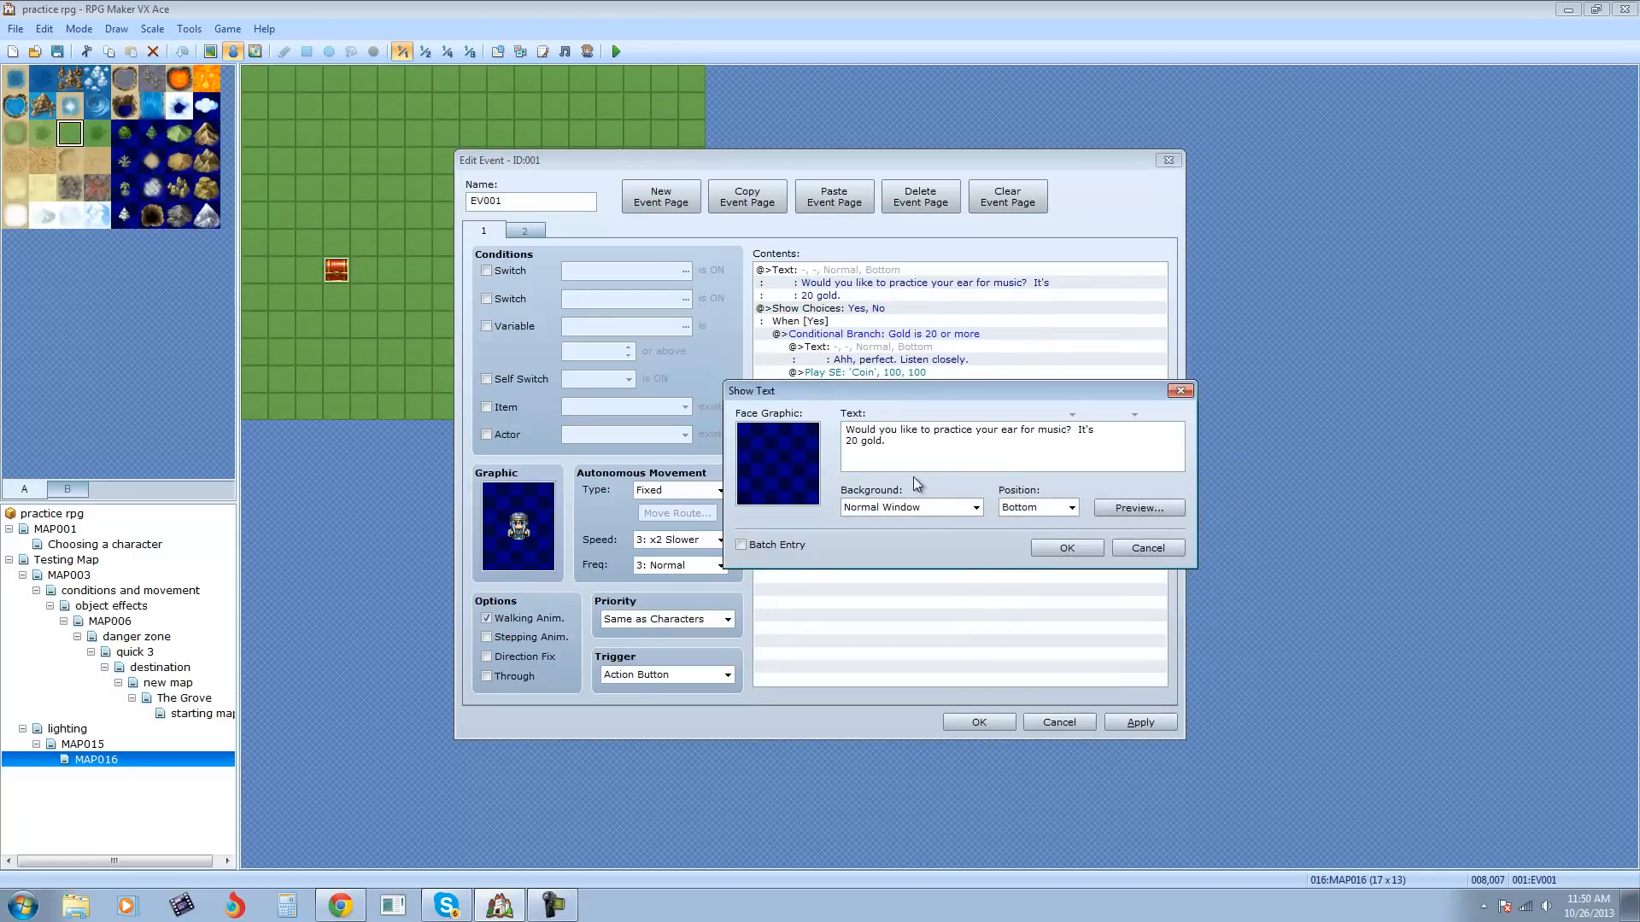
click(1132, 545)
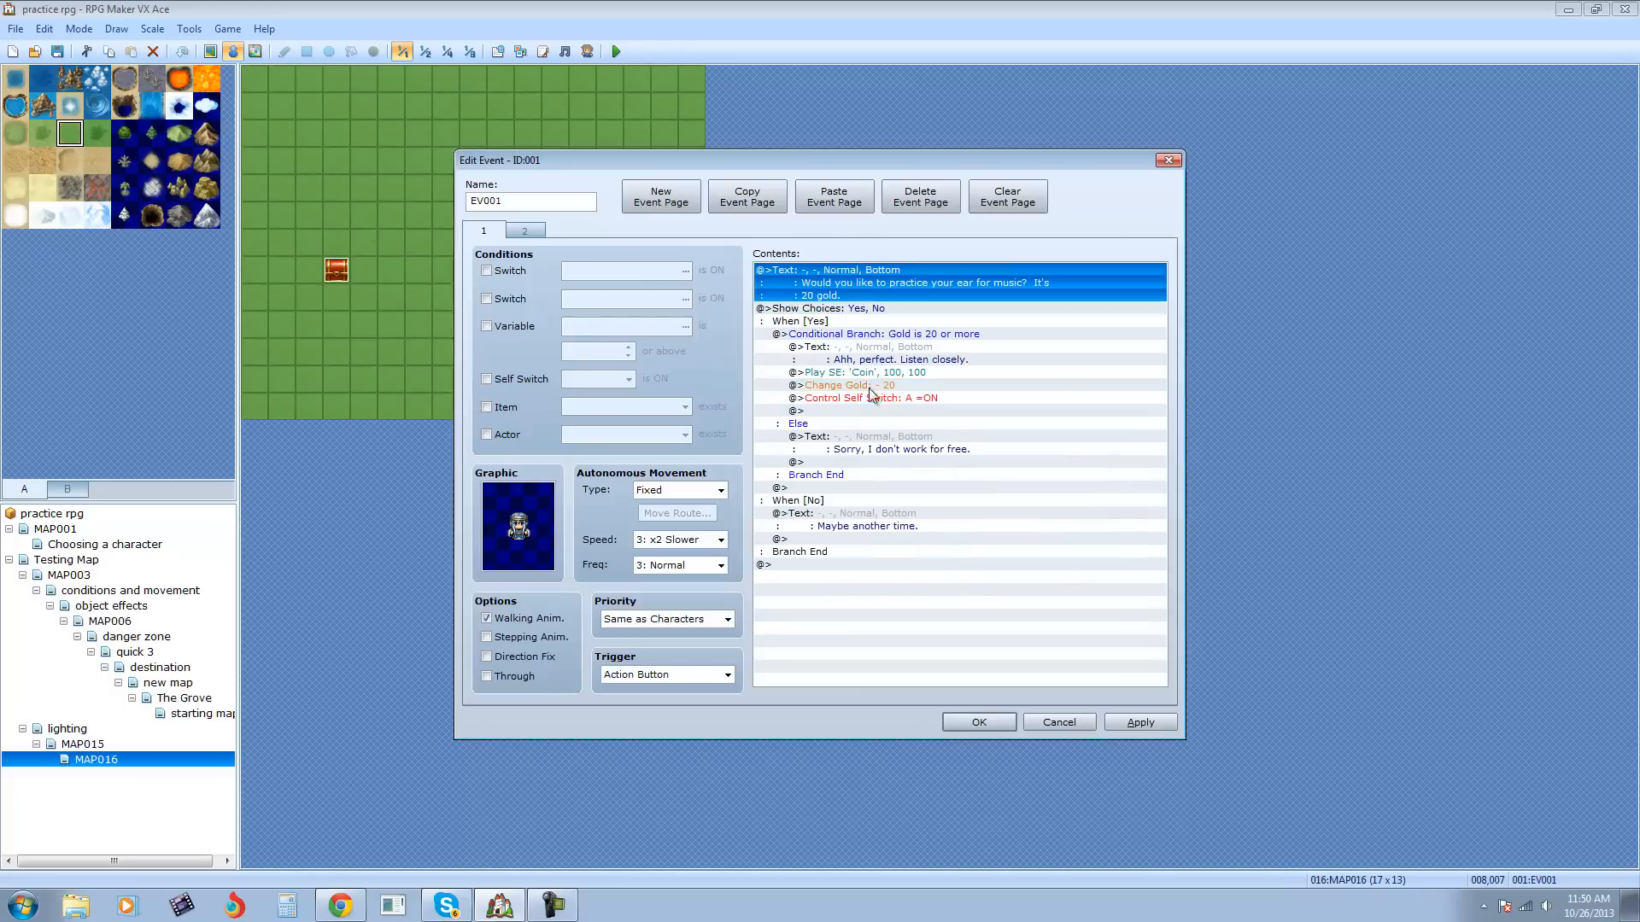
Step: Try a Yes/No Show Choices command with its cancel behaviour set to Disallow, and discard it
click(837, 309)
right_click(847, 307)
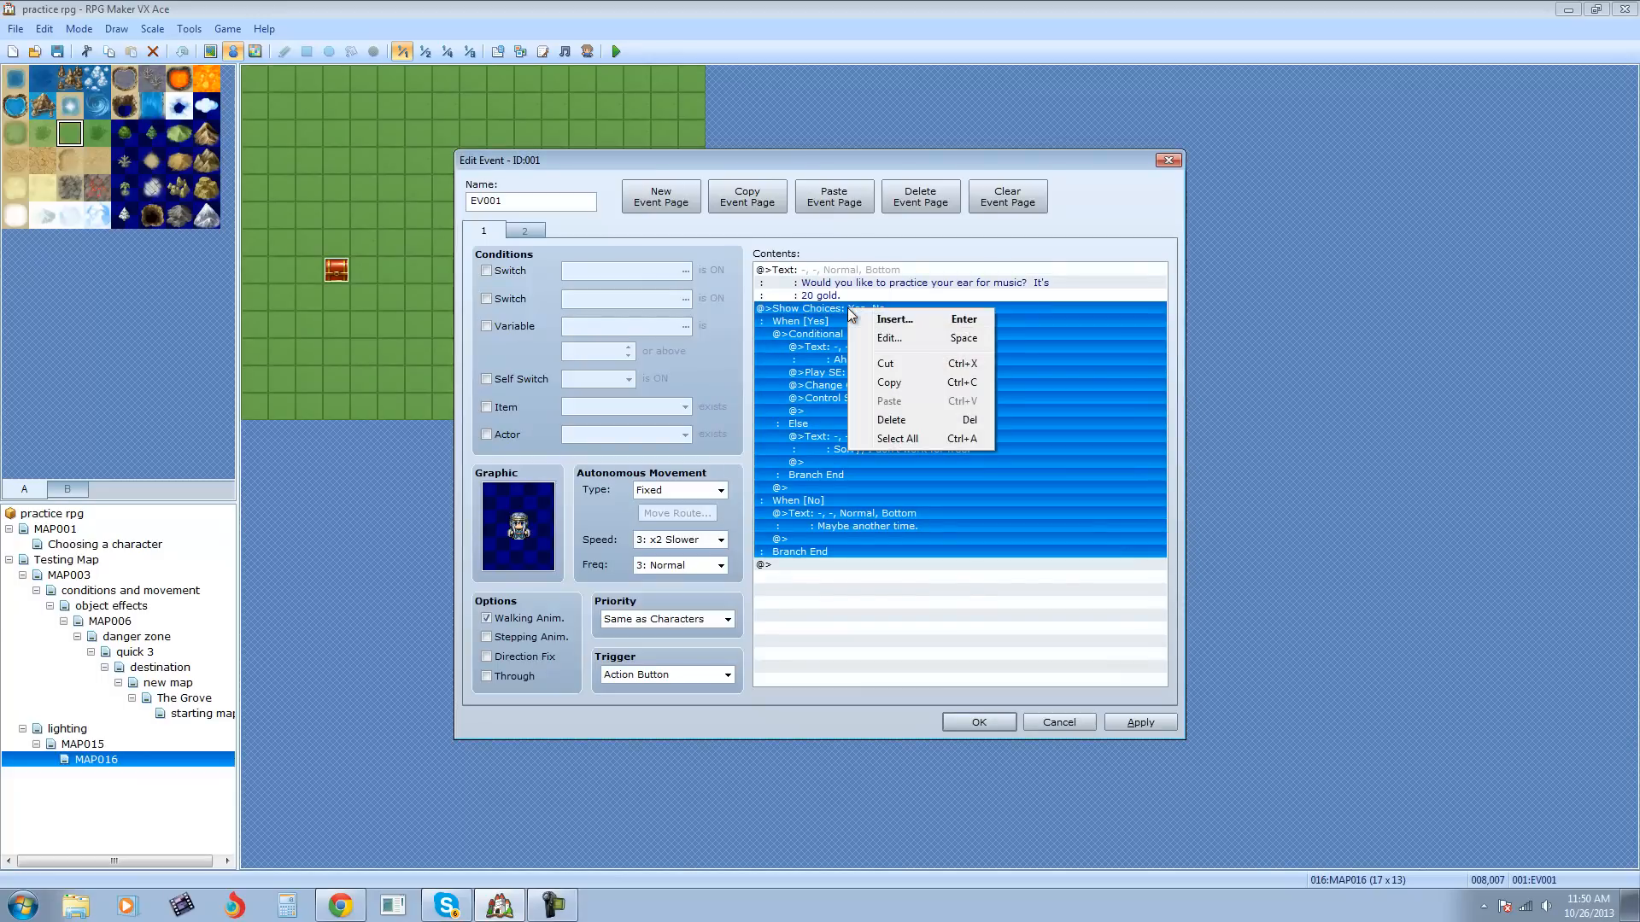
click(871, 318)
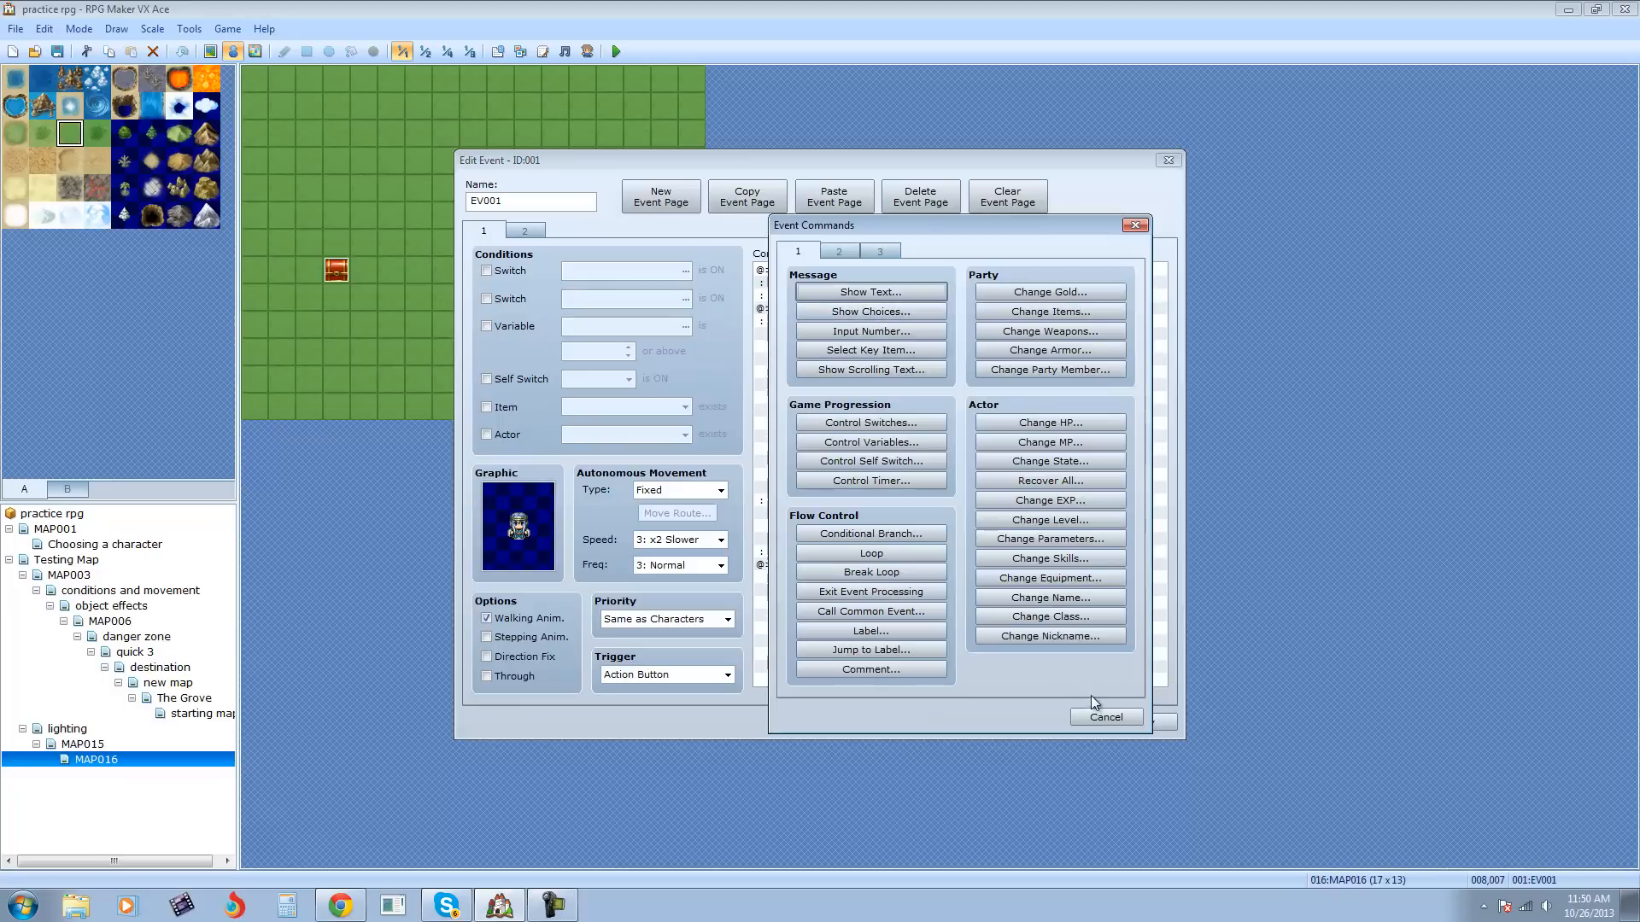
click(888, 315)
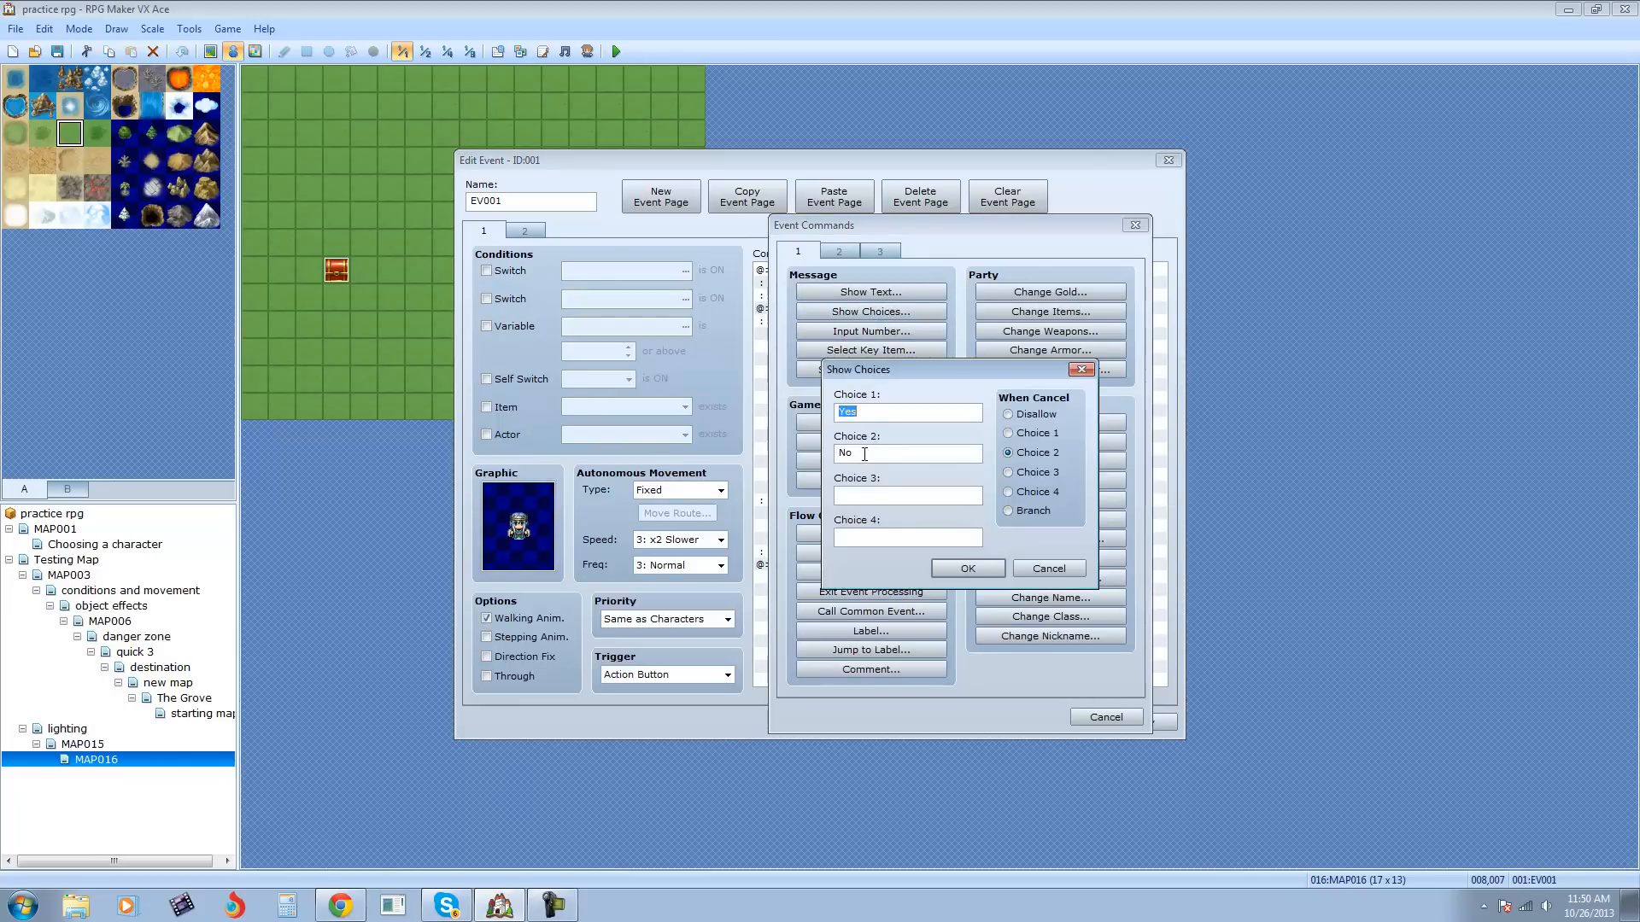
click(1009, 415)
click(1047, 568)
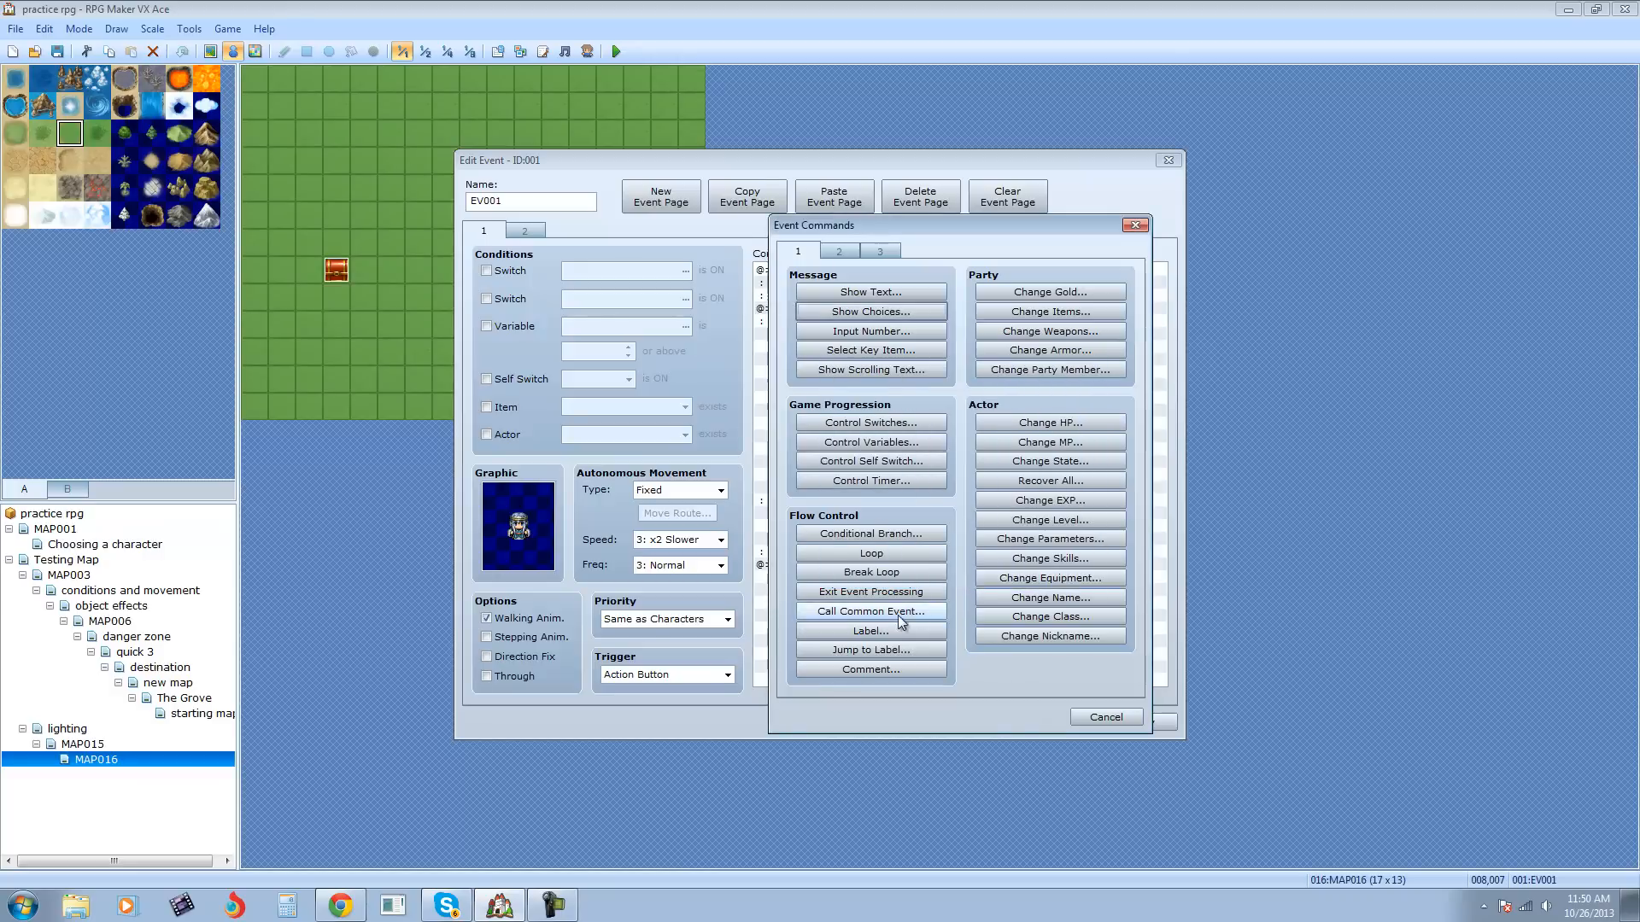
click(1104, 717)
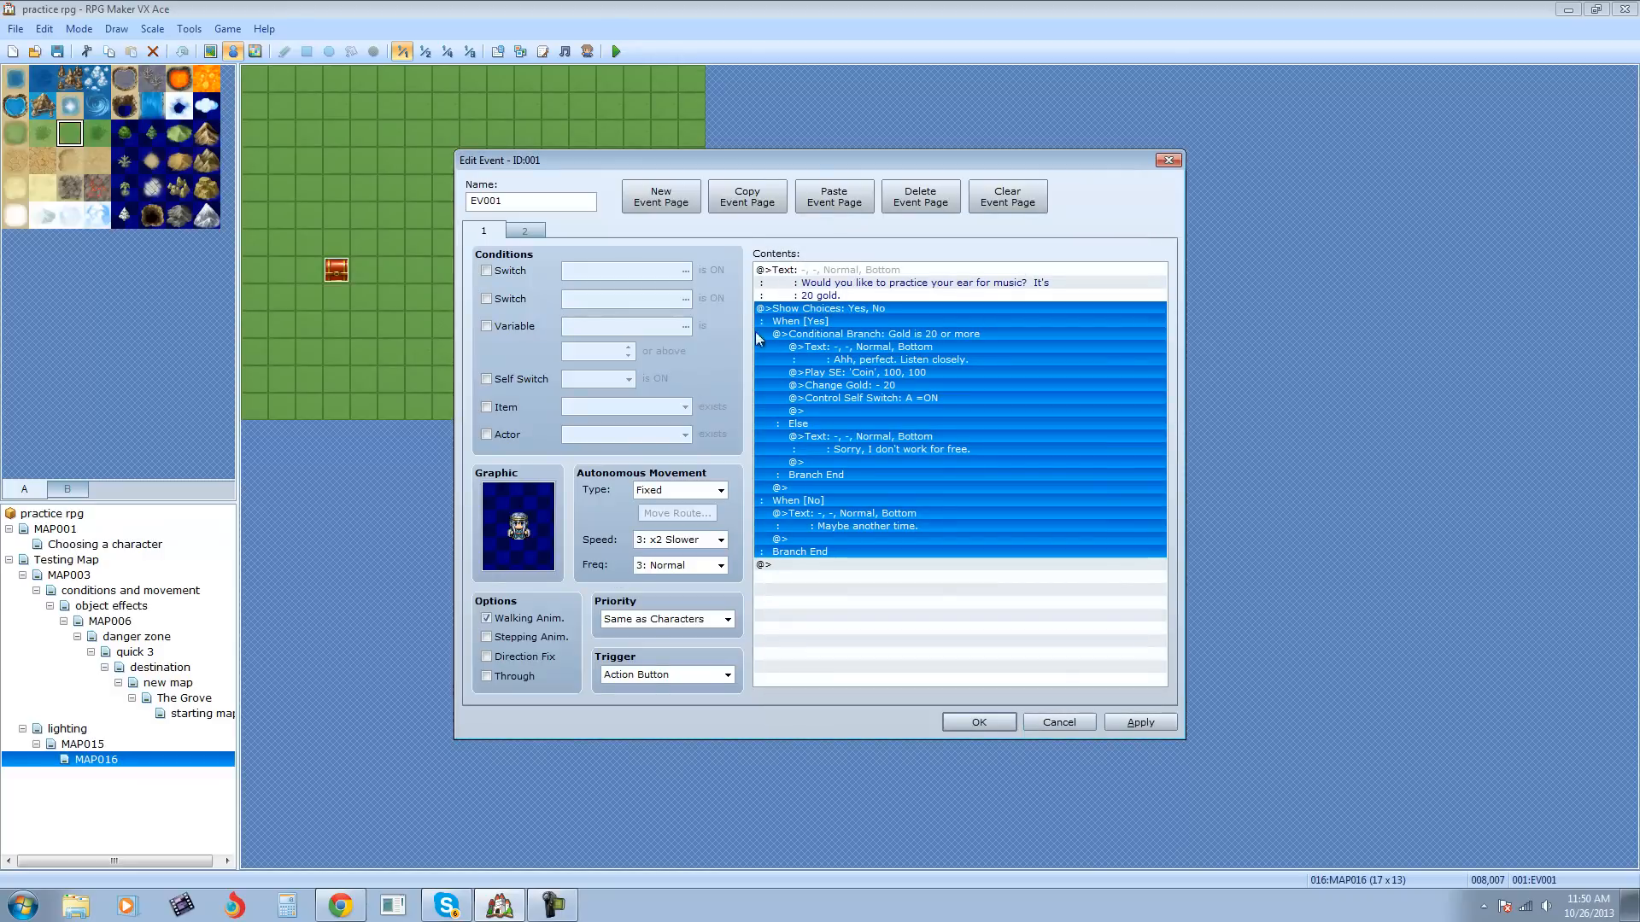
Step: Examine the When [Yes] and When [No] branches of the teacher's choice
click(810, 504)
click(820, 322)
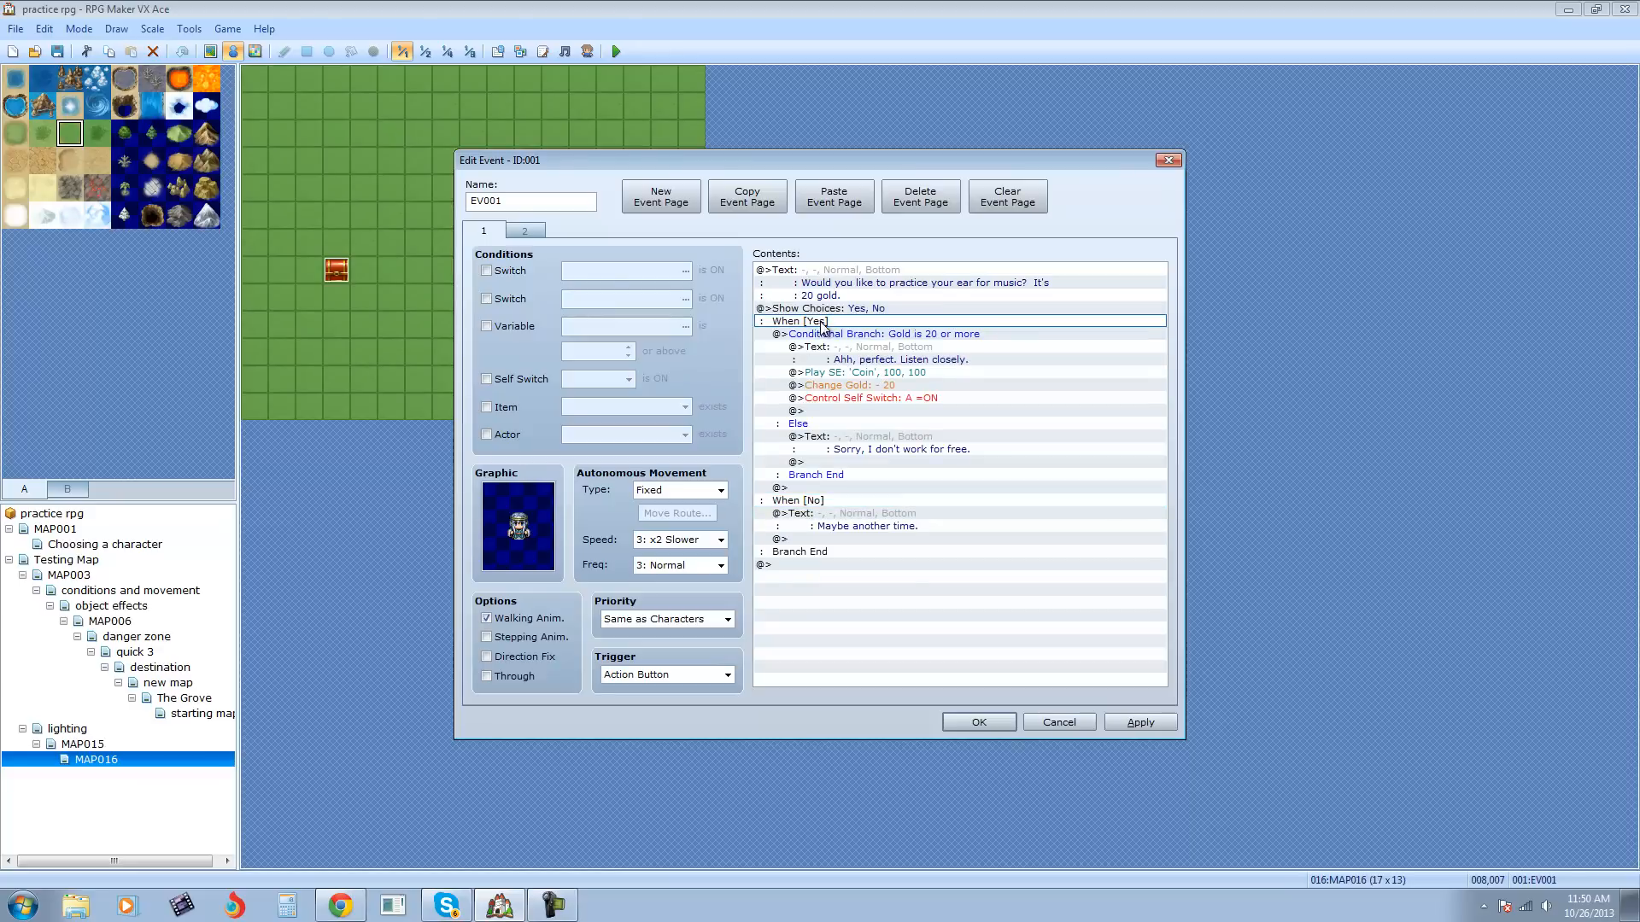
click(815, 502)
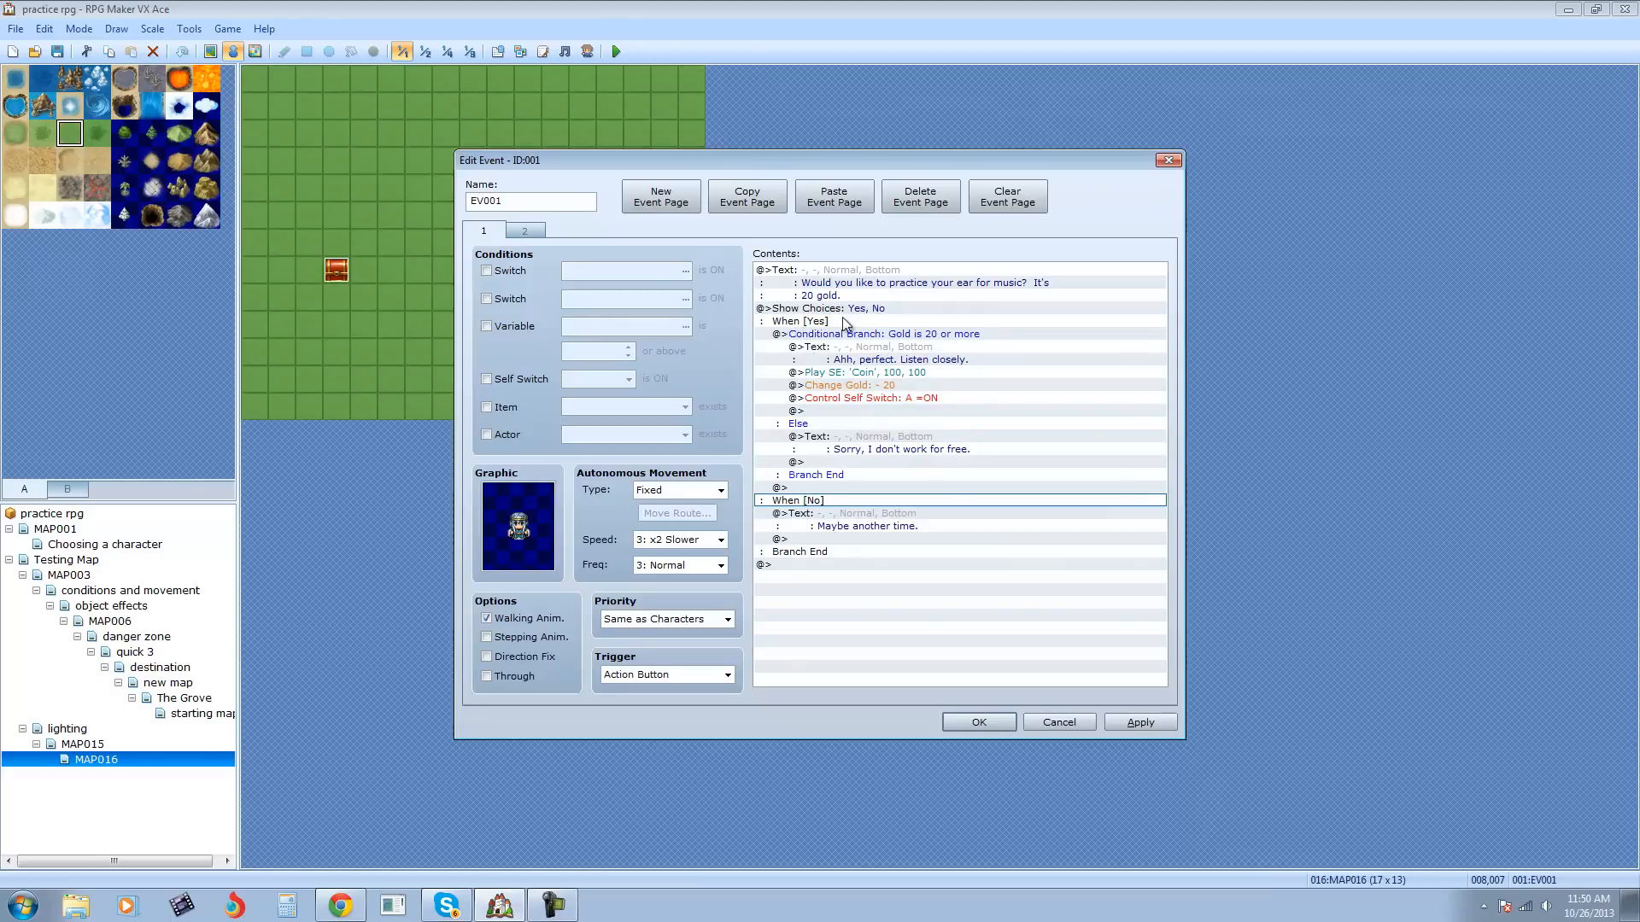
Step: Try a Conditional Branch for Gold 20 or More with handling for unmet conditions, and discard it
click(836, 335)
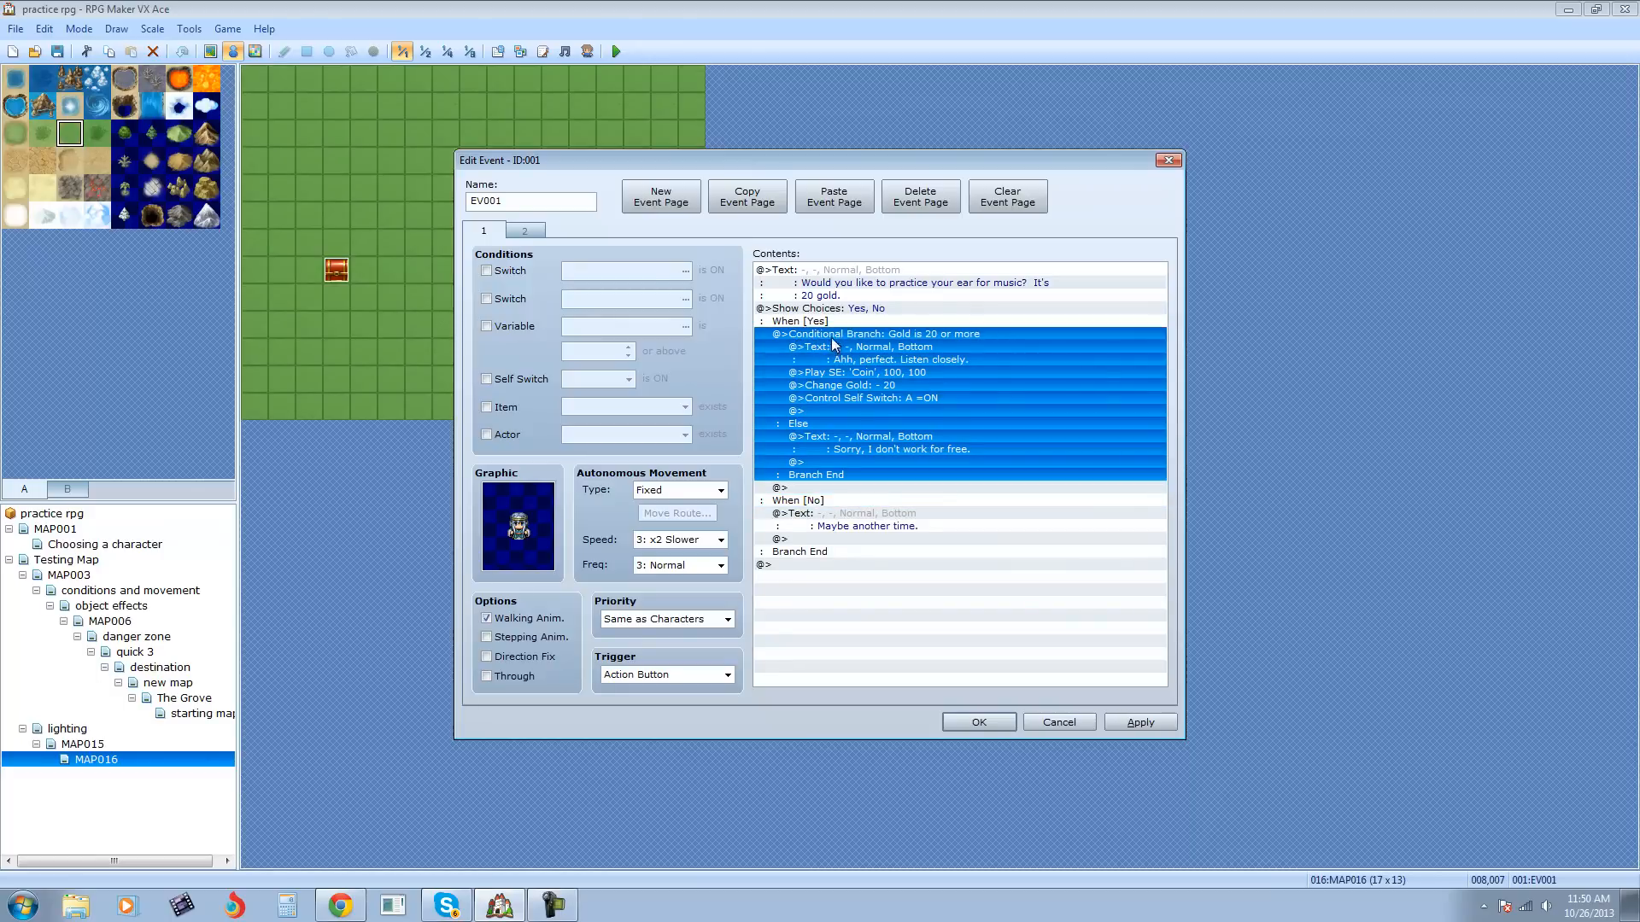
key(Insert)
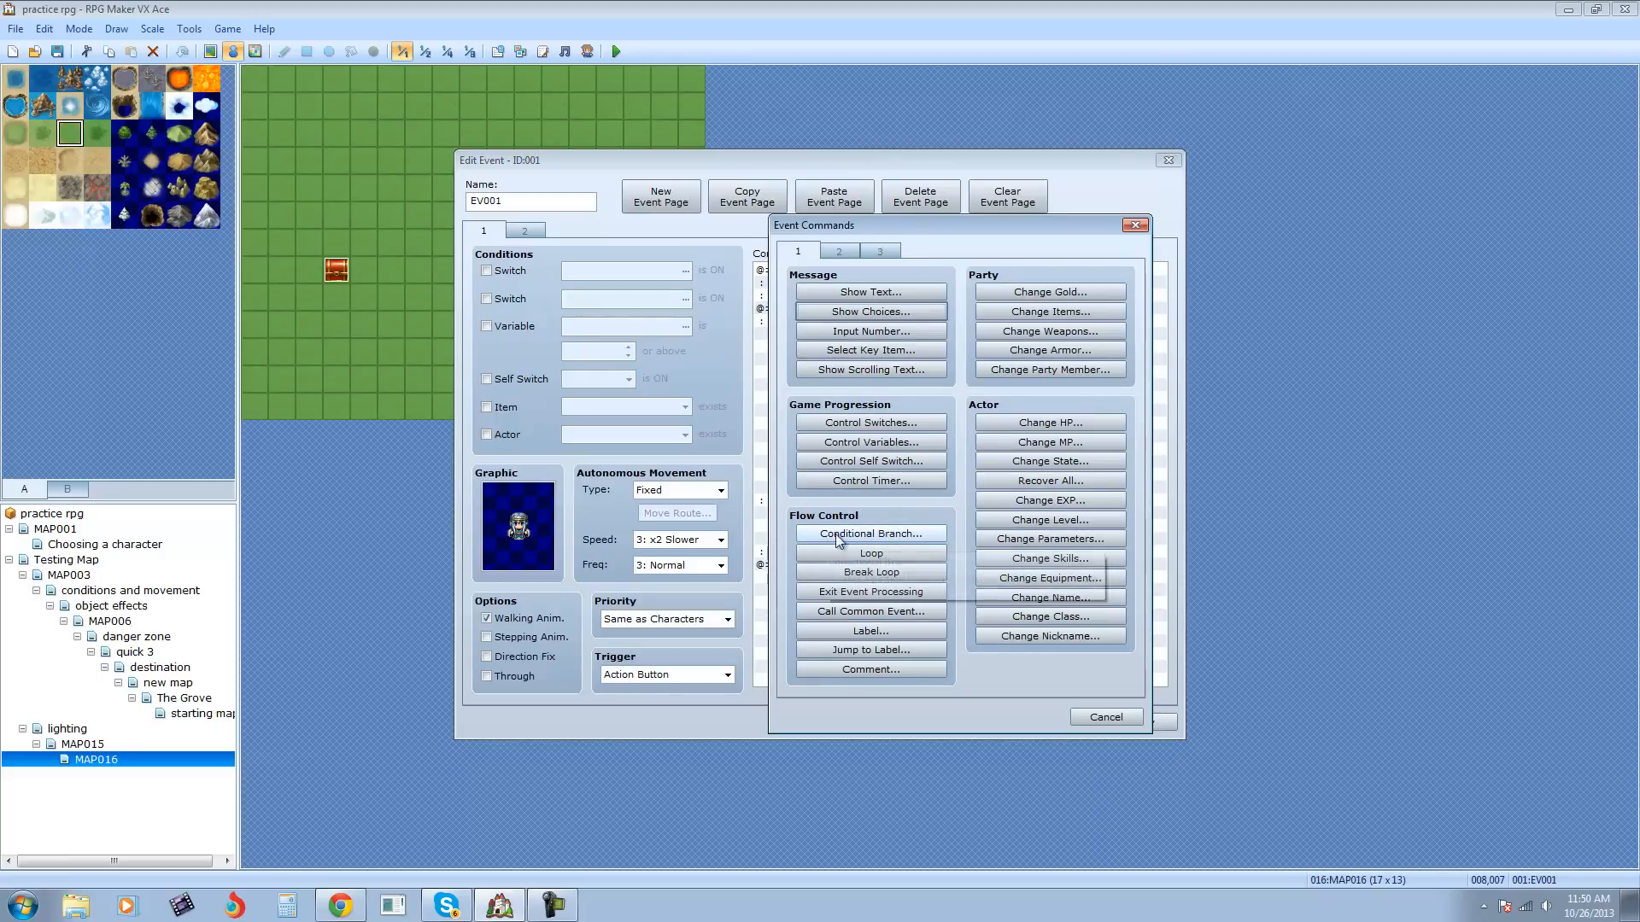
click(869, 534)
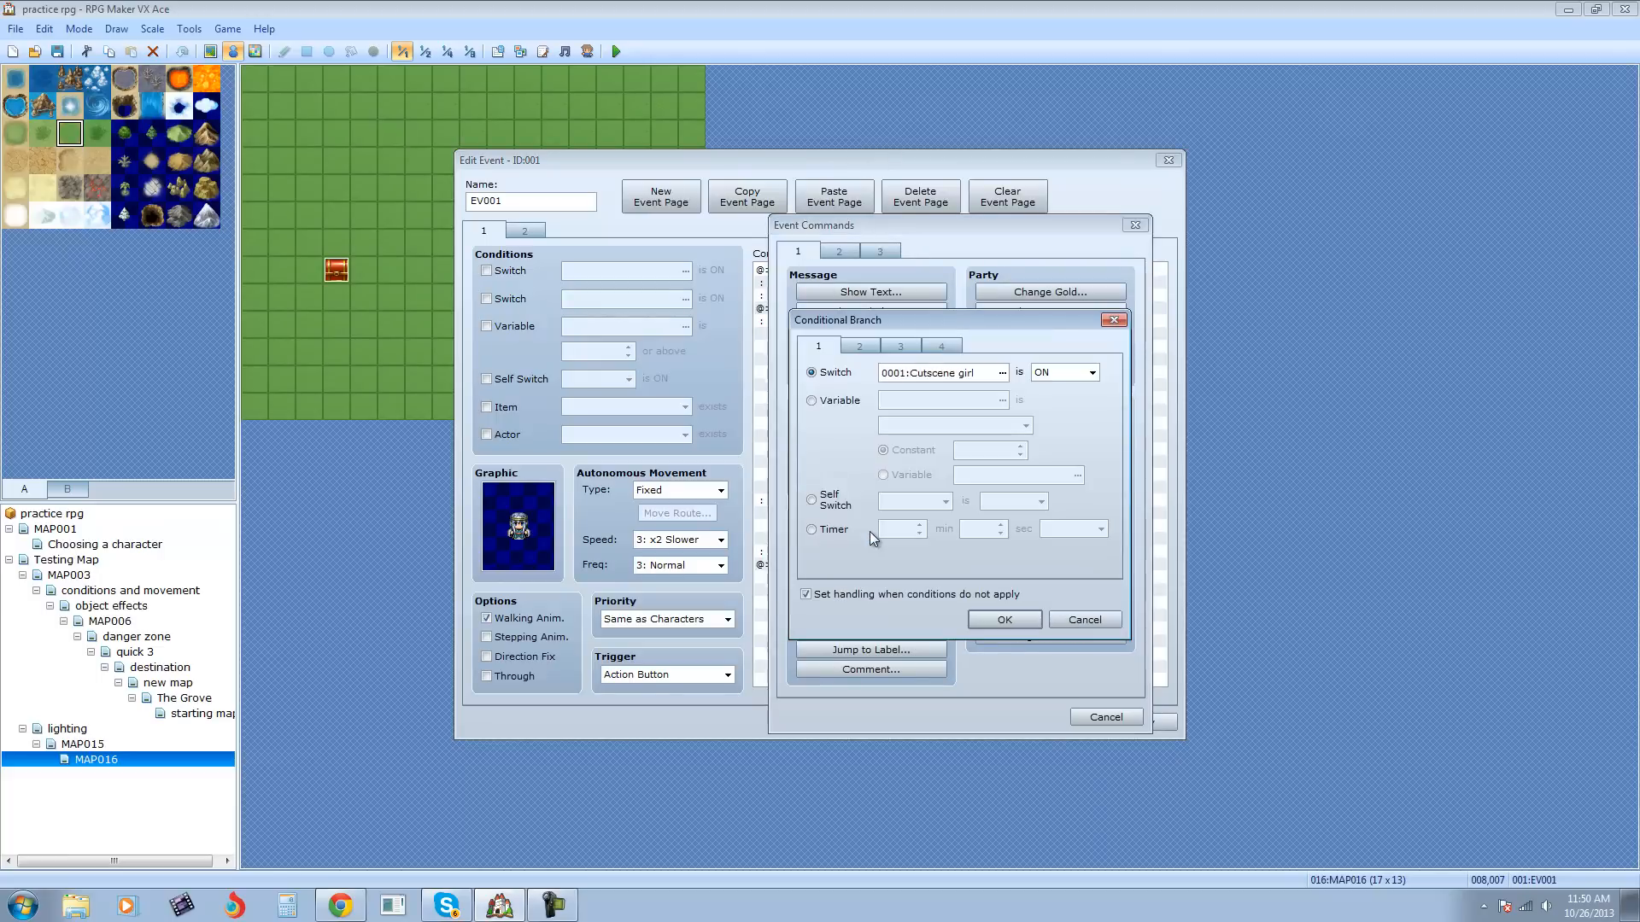
click(944, 347)
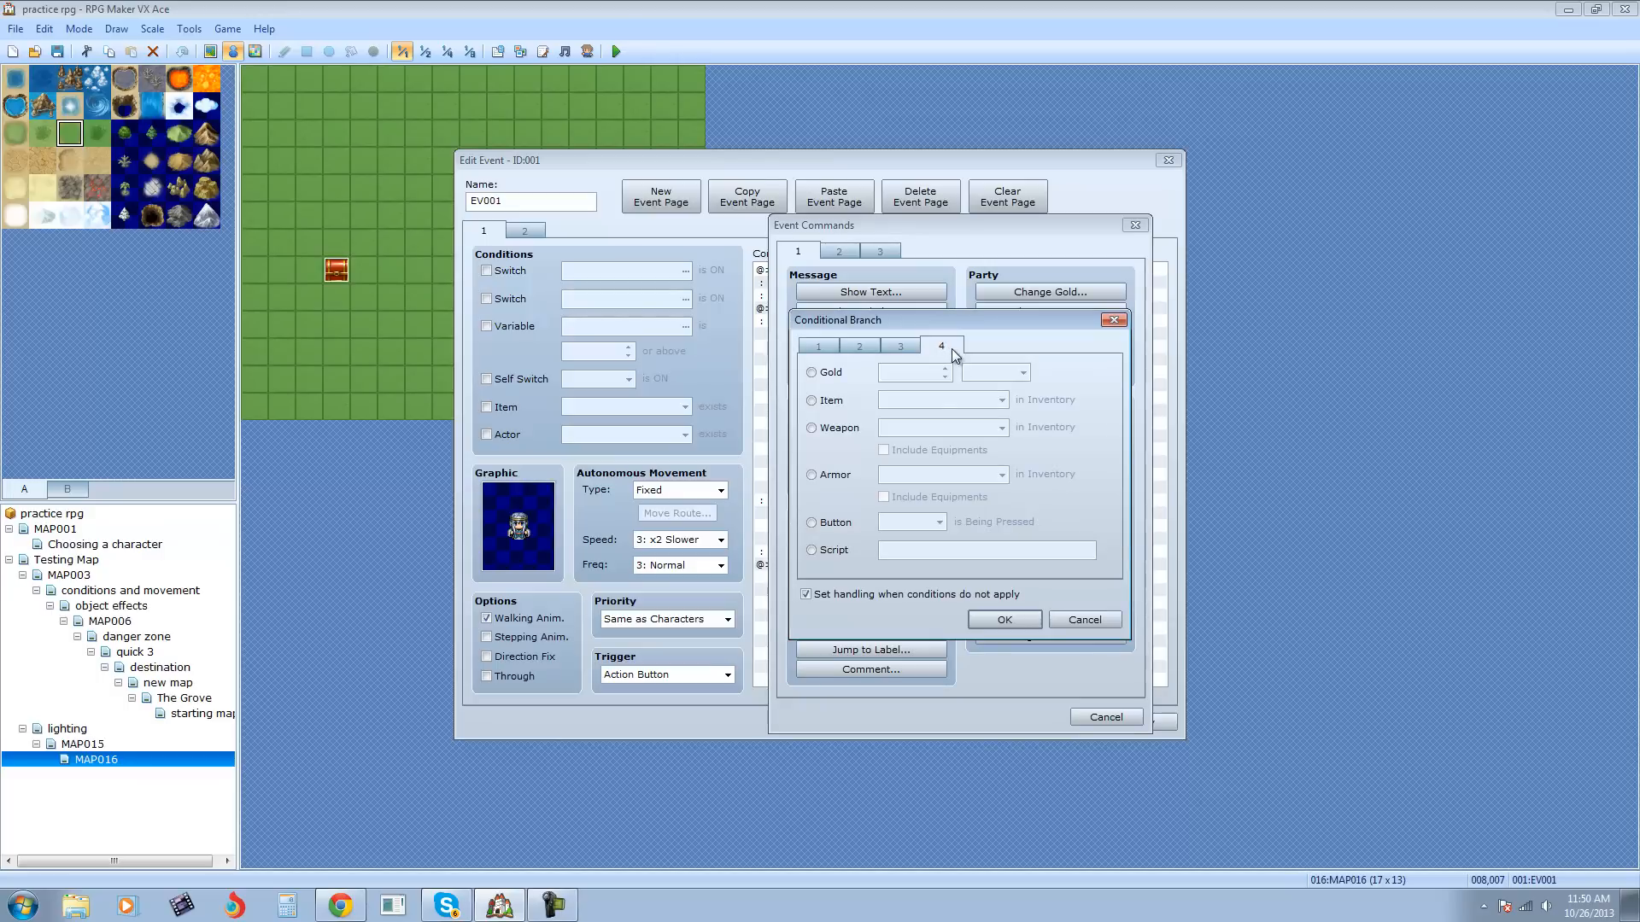
click(812, 373)
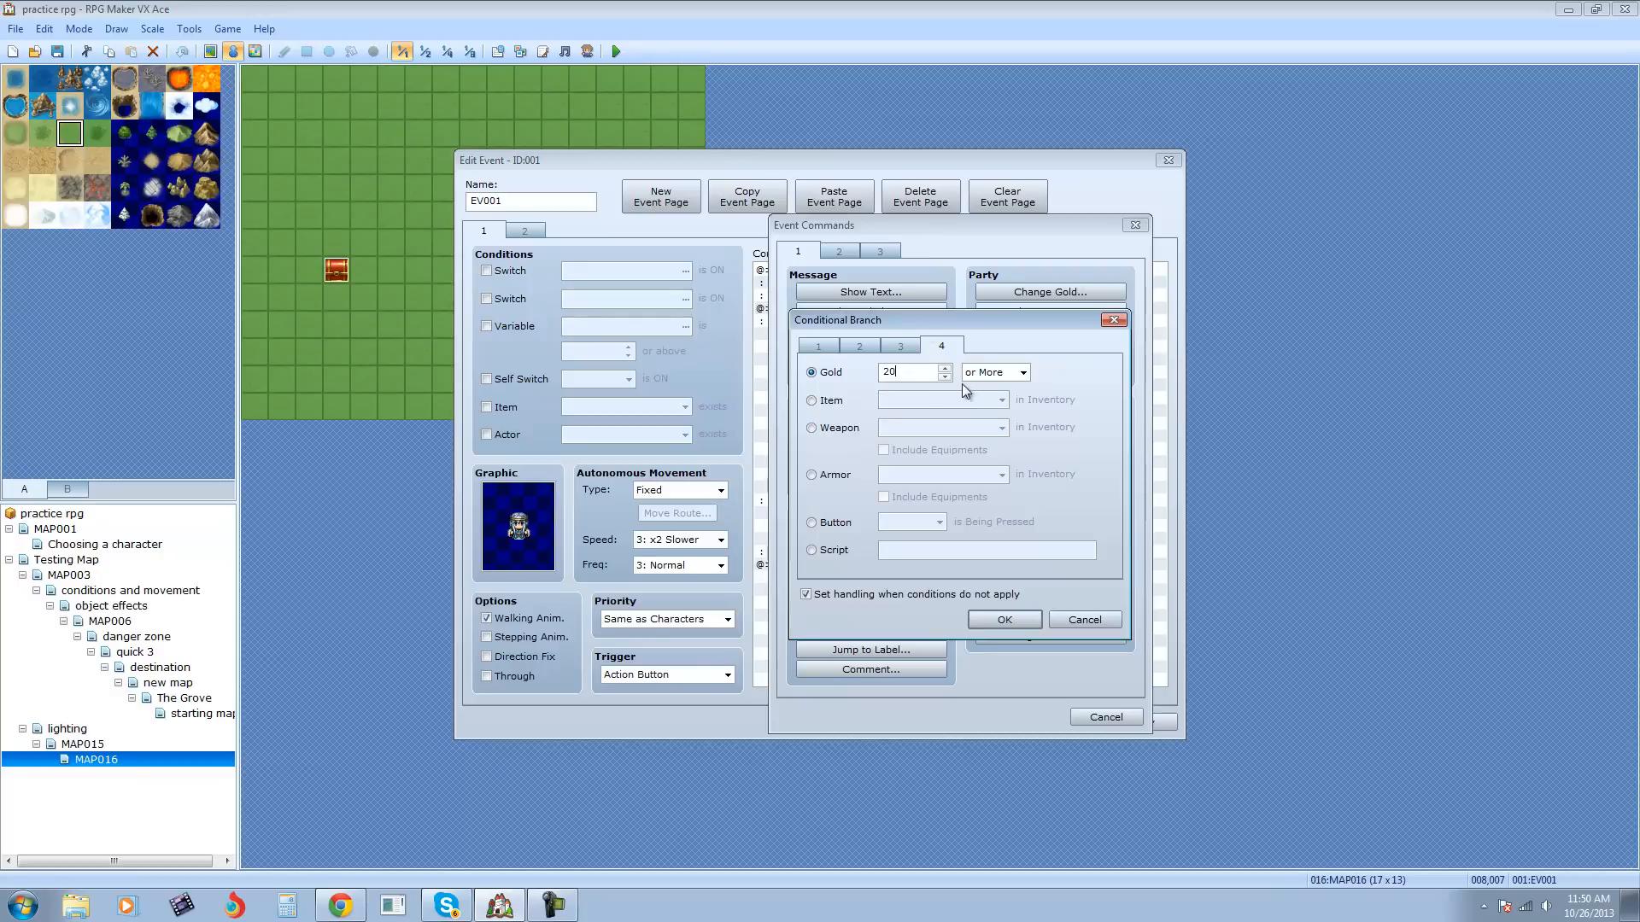
click(1009, 377)
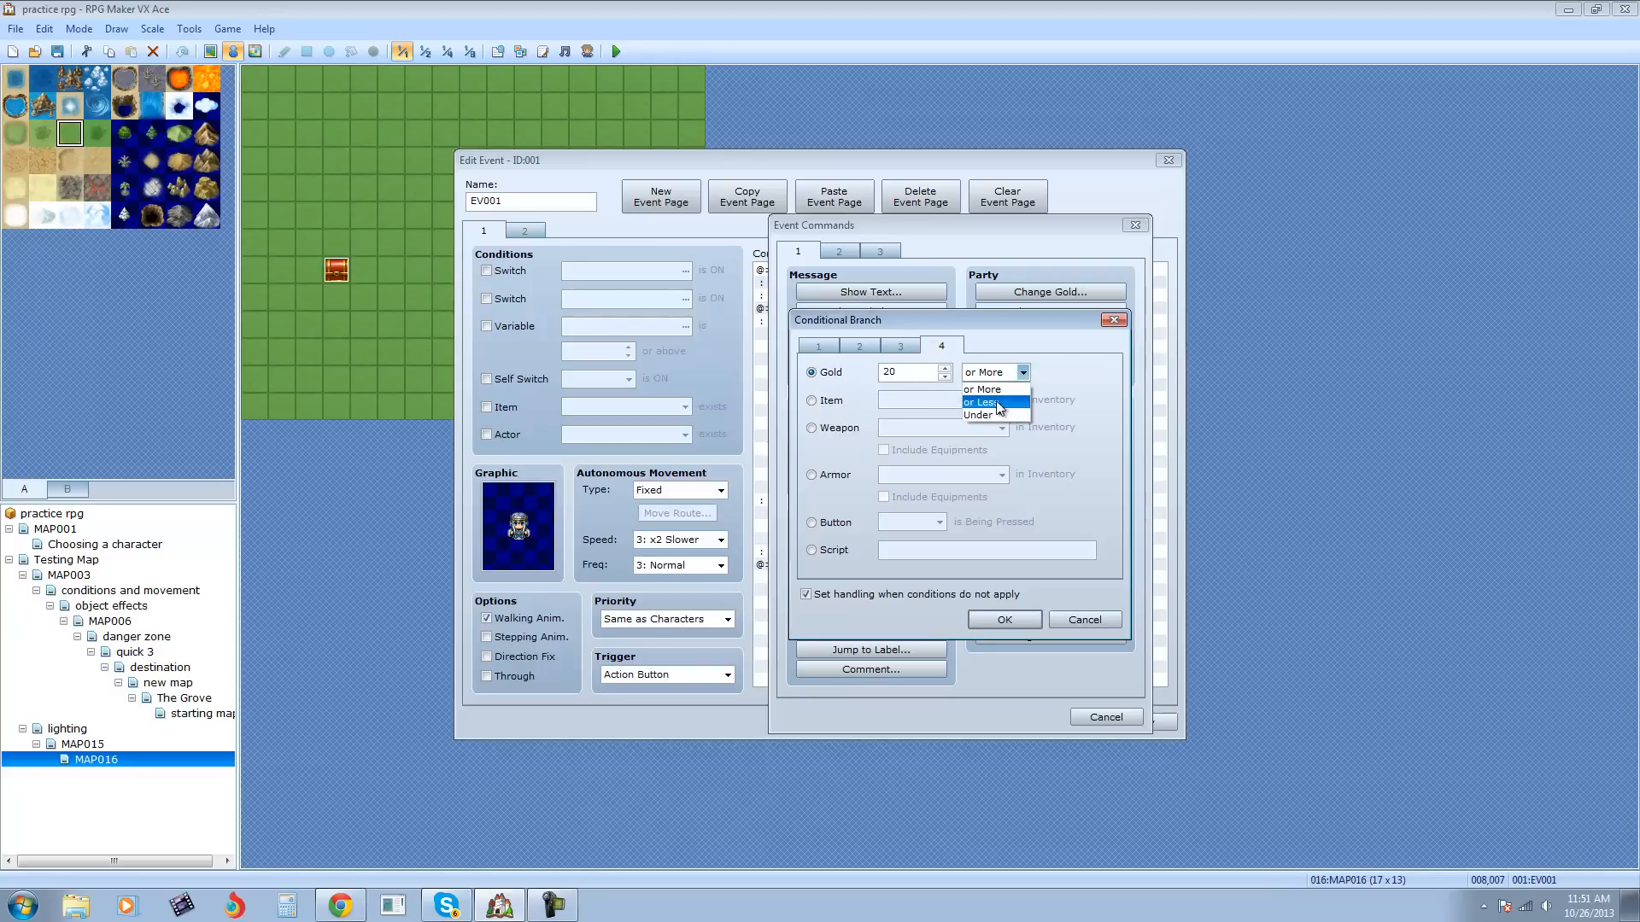
click(1018, 369)
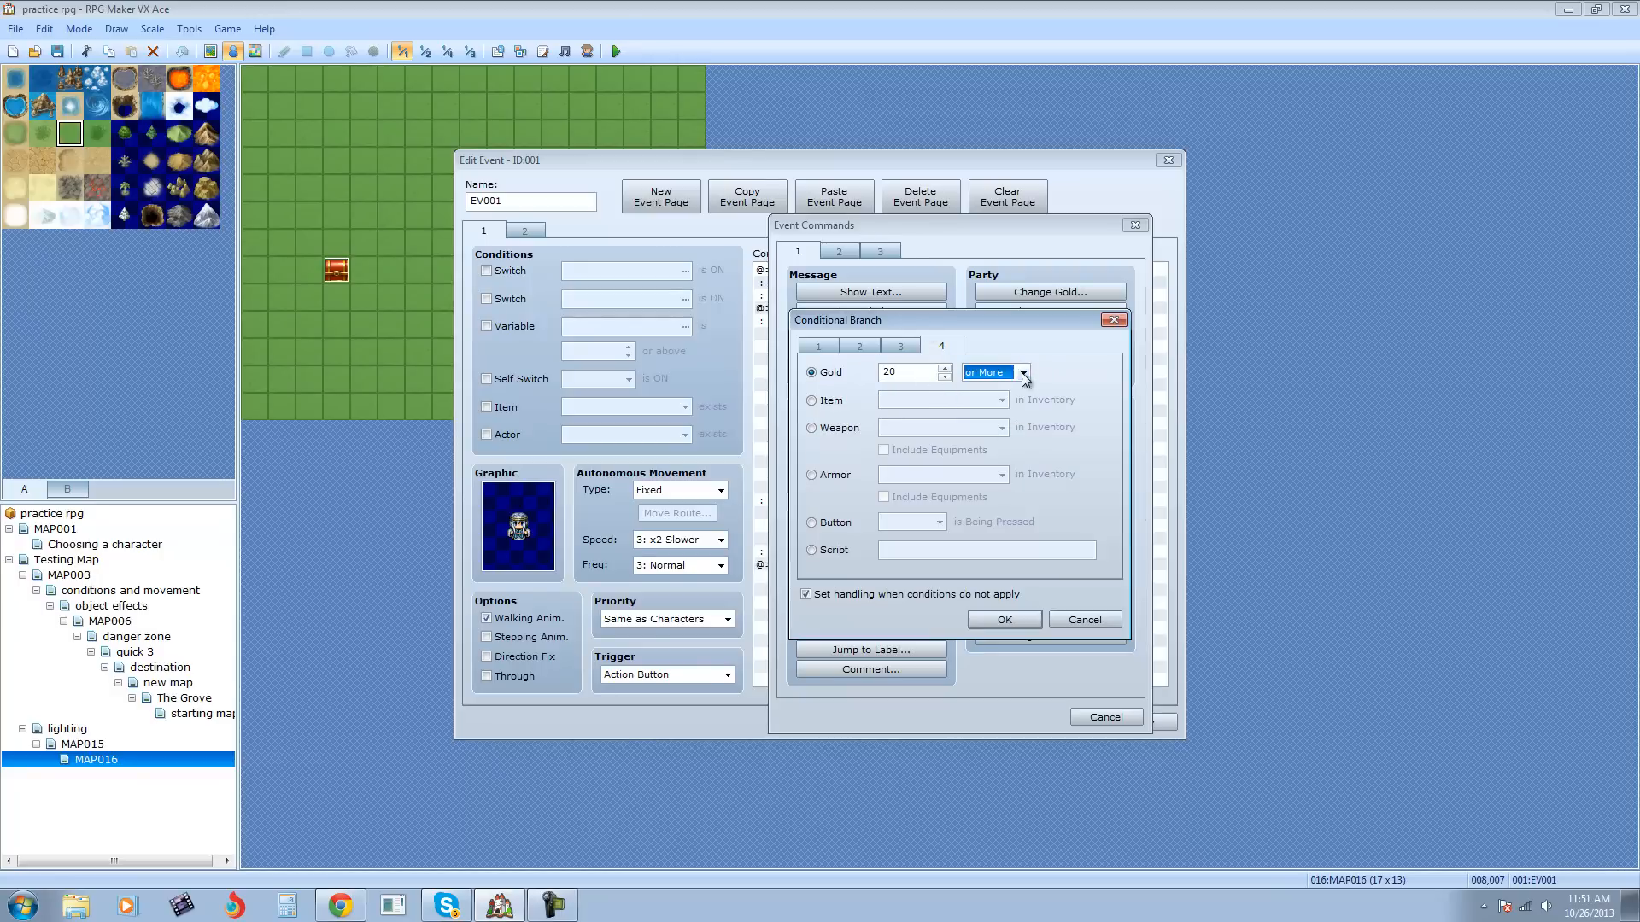
click(1017, 619)
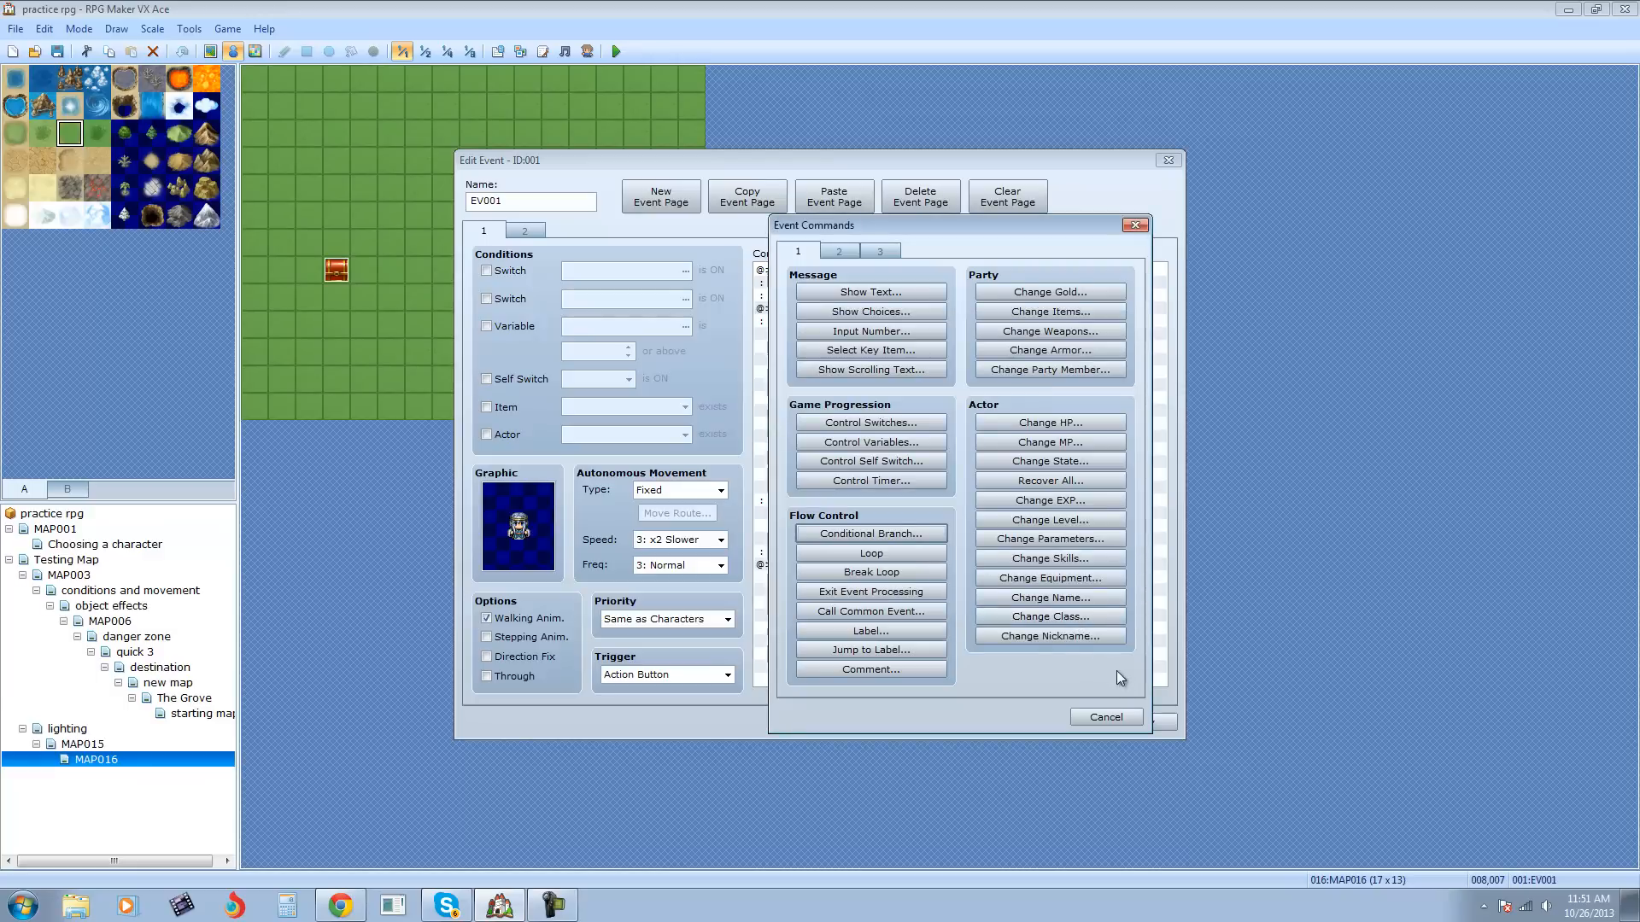
click(1106, 717)
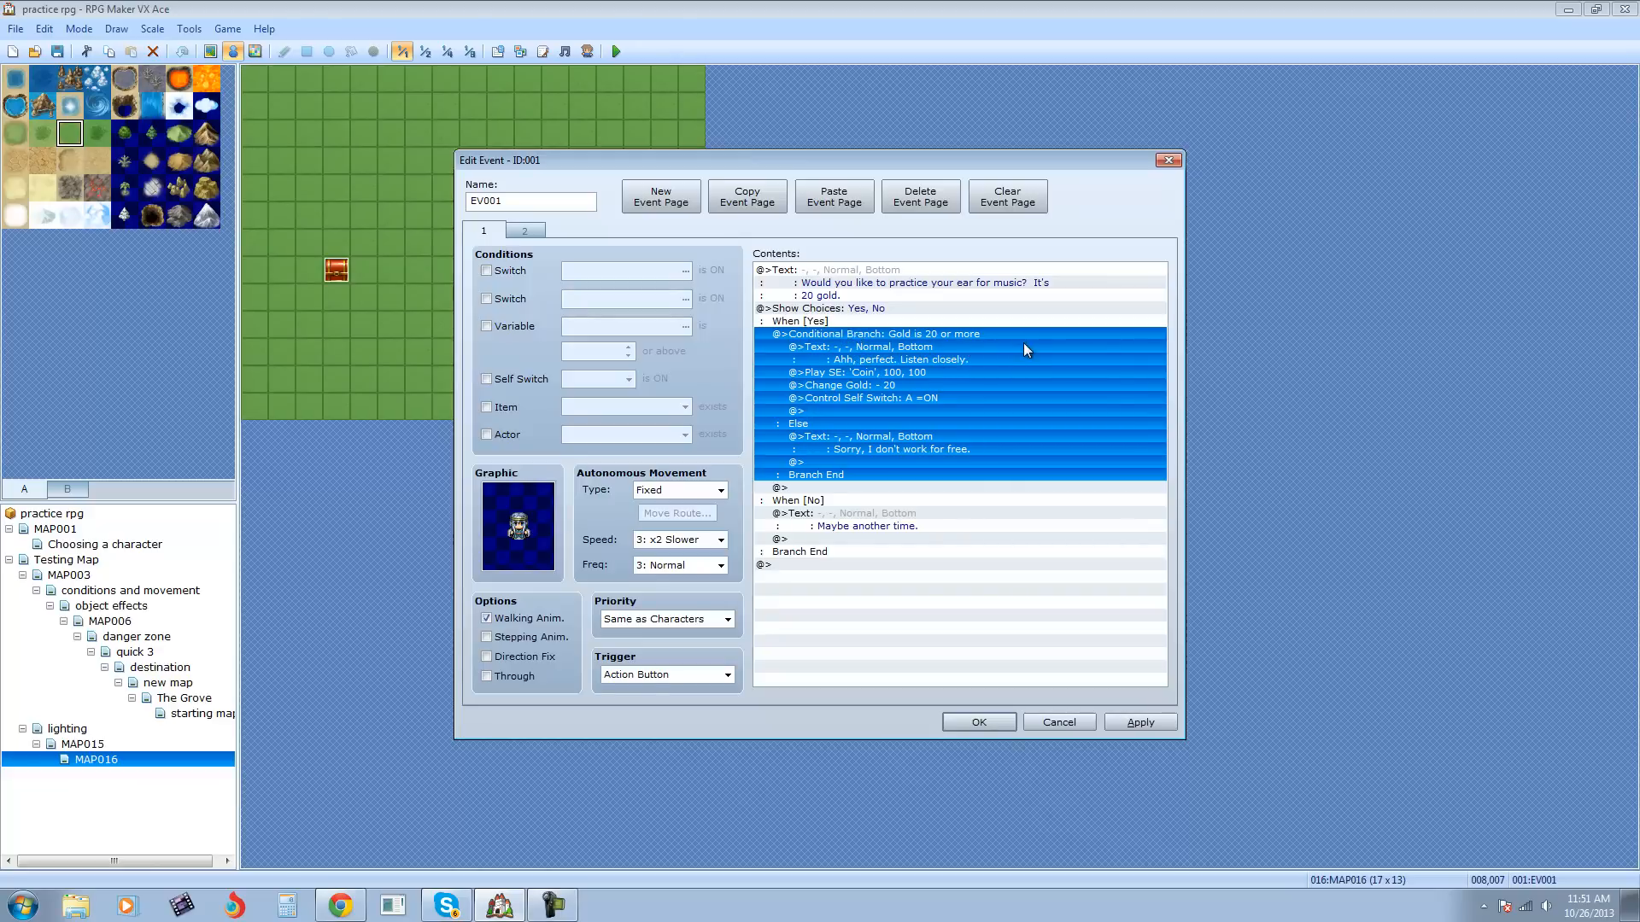
Step: Examine the Show Text command reading "Ahh, perfect. Listen closely." in the Yes branch, leaving it unedited
click(883, 352)
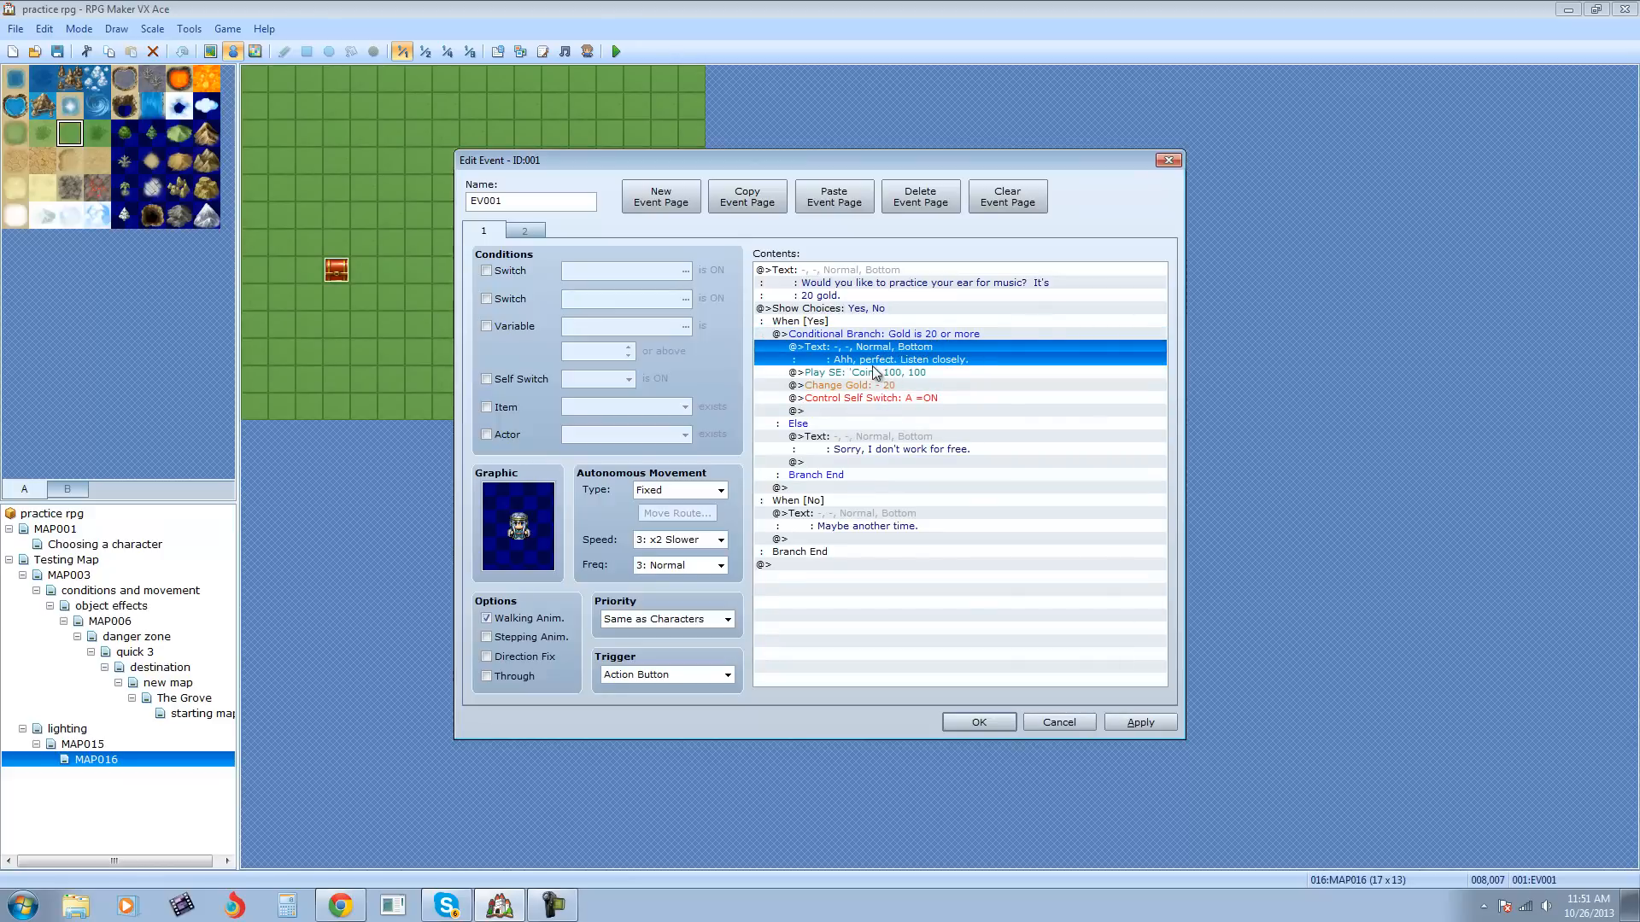
right_click(890, 350)
click(922, 381)
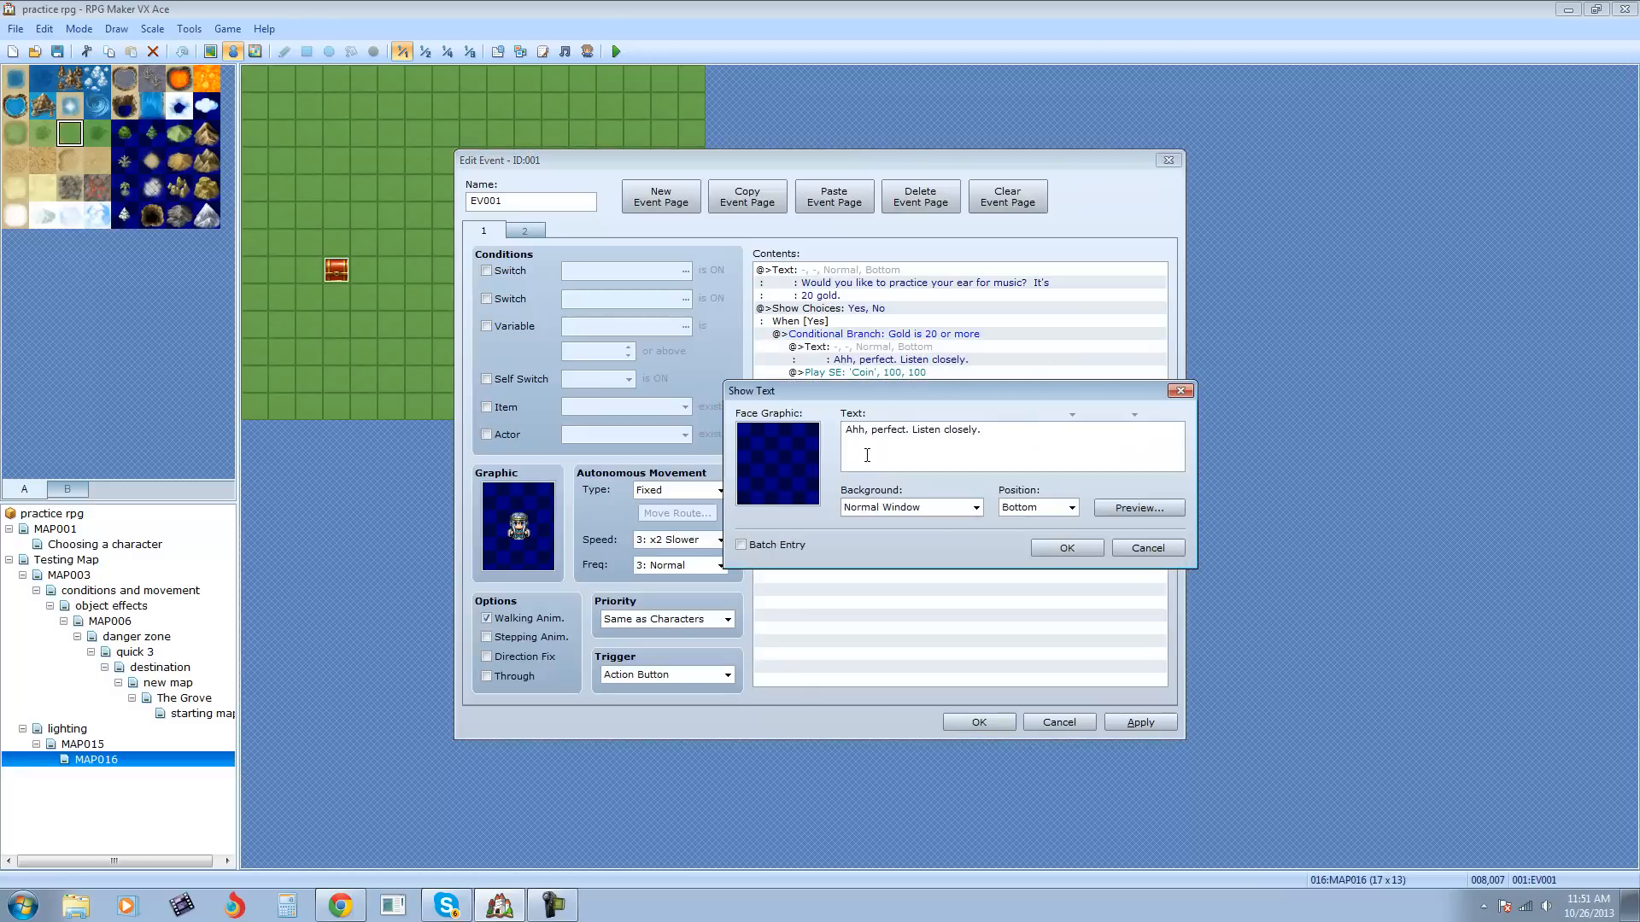
mouse_move(921, 448)
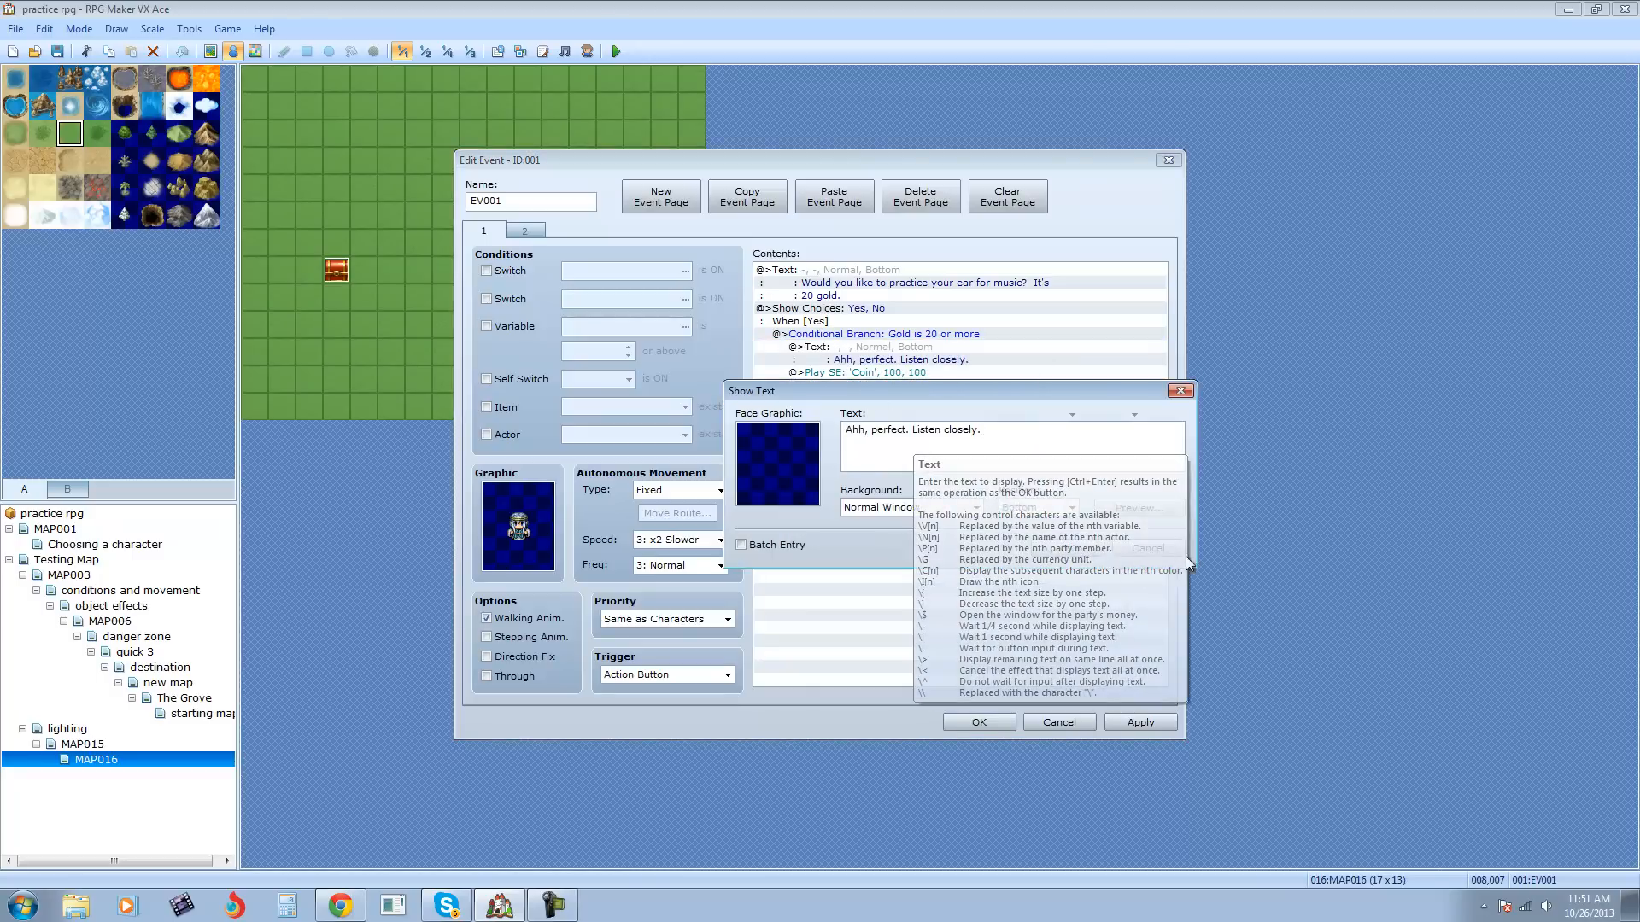
click(1161, 550)
Step: Examine the gold Conditional Branch's handling for unmet conditions and its Else section, leaving both unedited
right_click(853, 335)
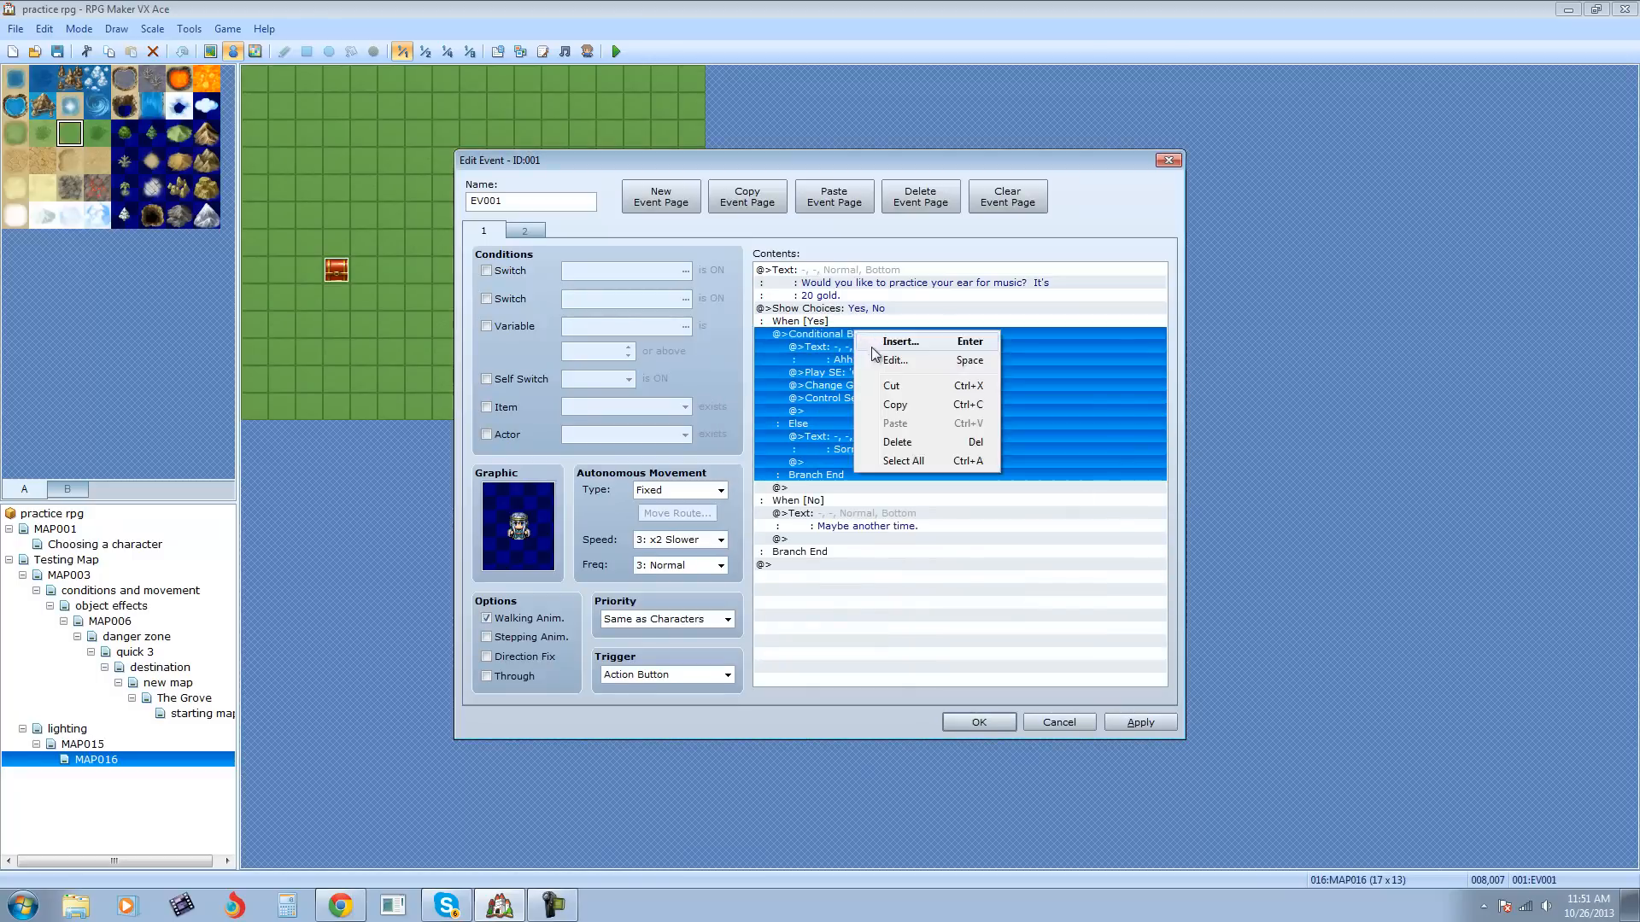
click(888, 368)
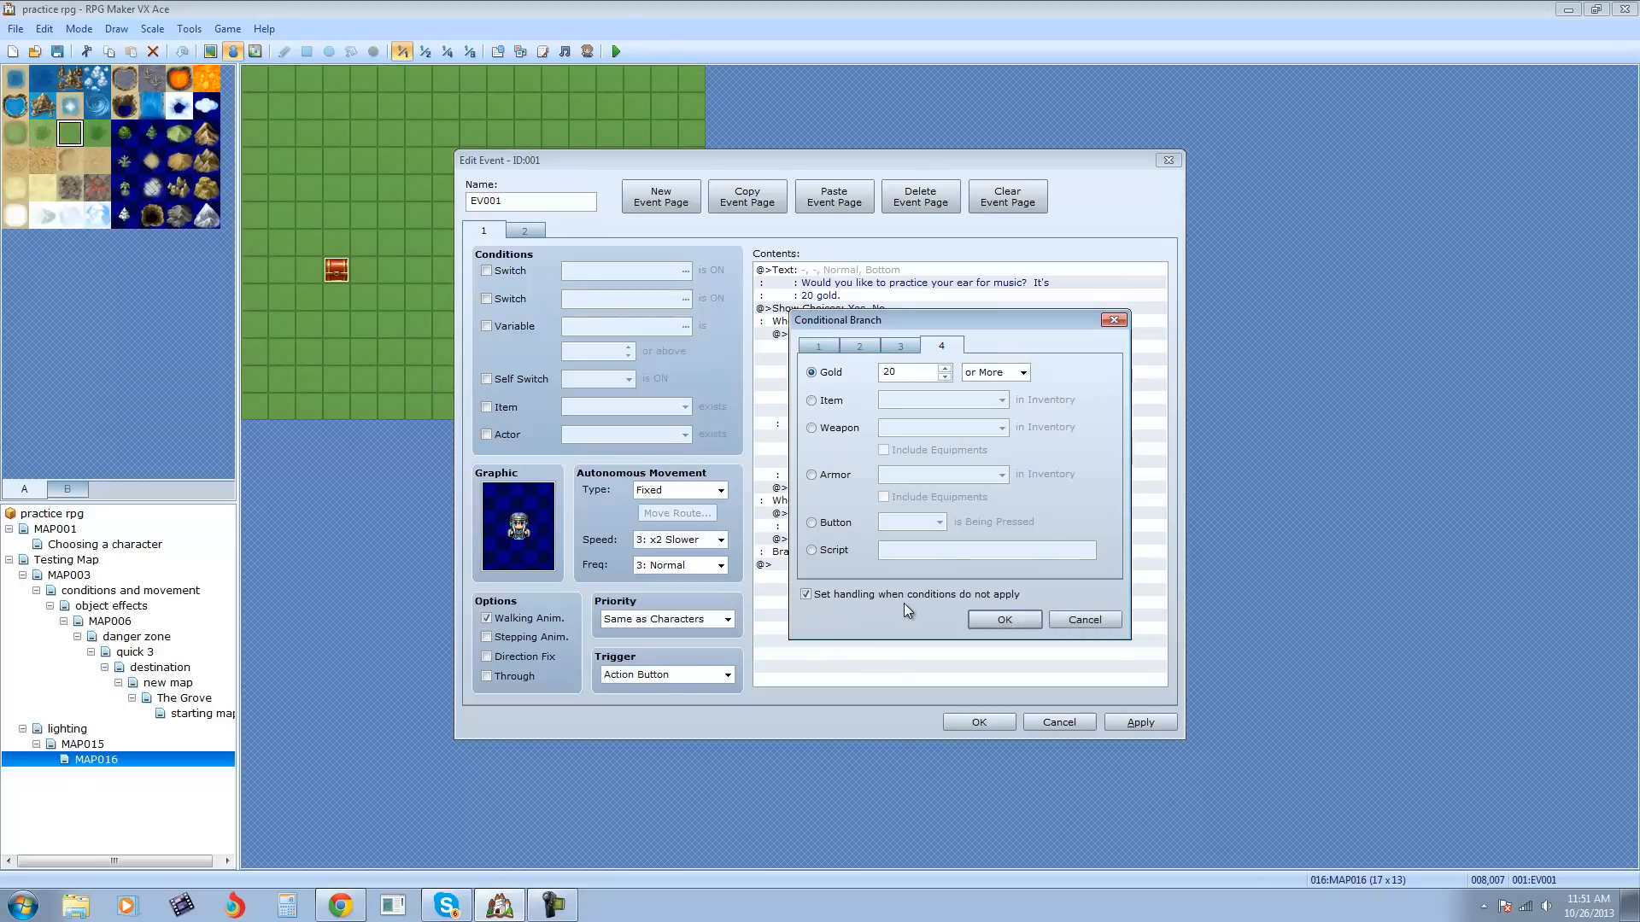
click(1004, 619)
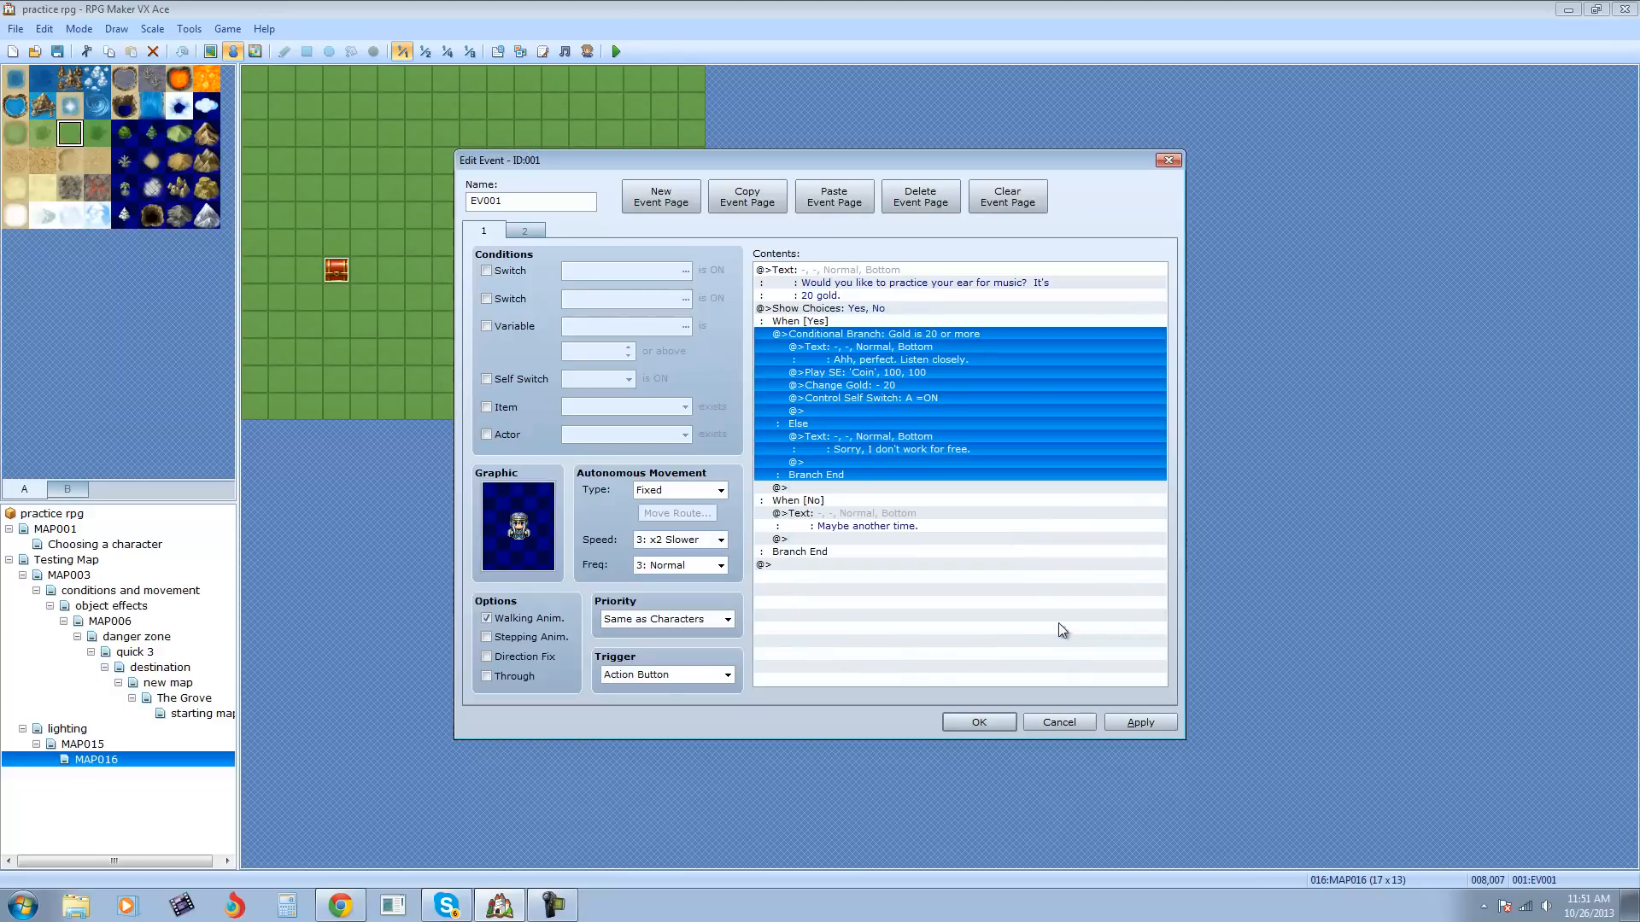
click(779, 424)
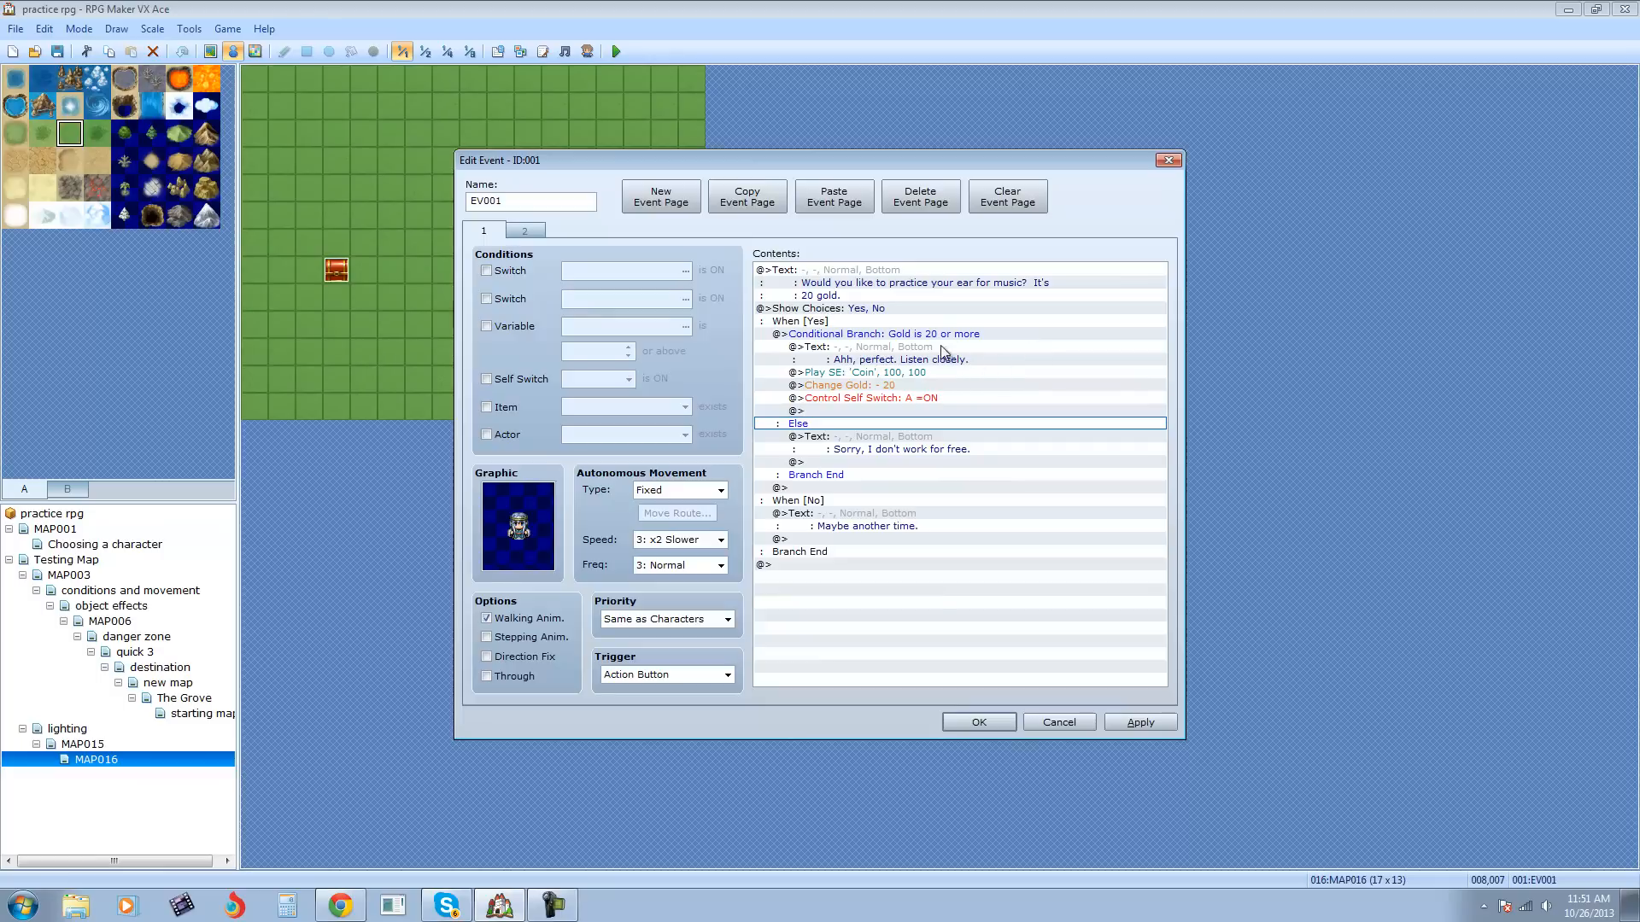
Step: Examine the volume and pitch settings of the Coin sound effect command, leaving it unedited
click(860, 374)
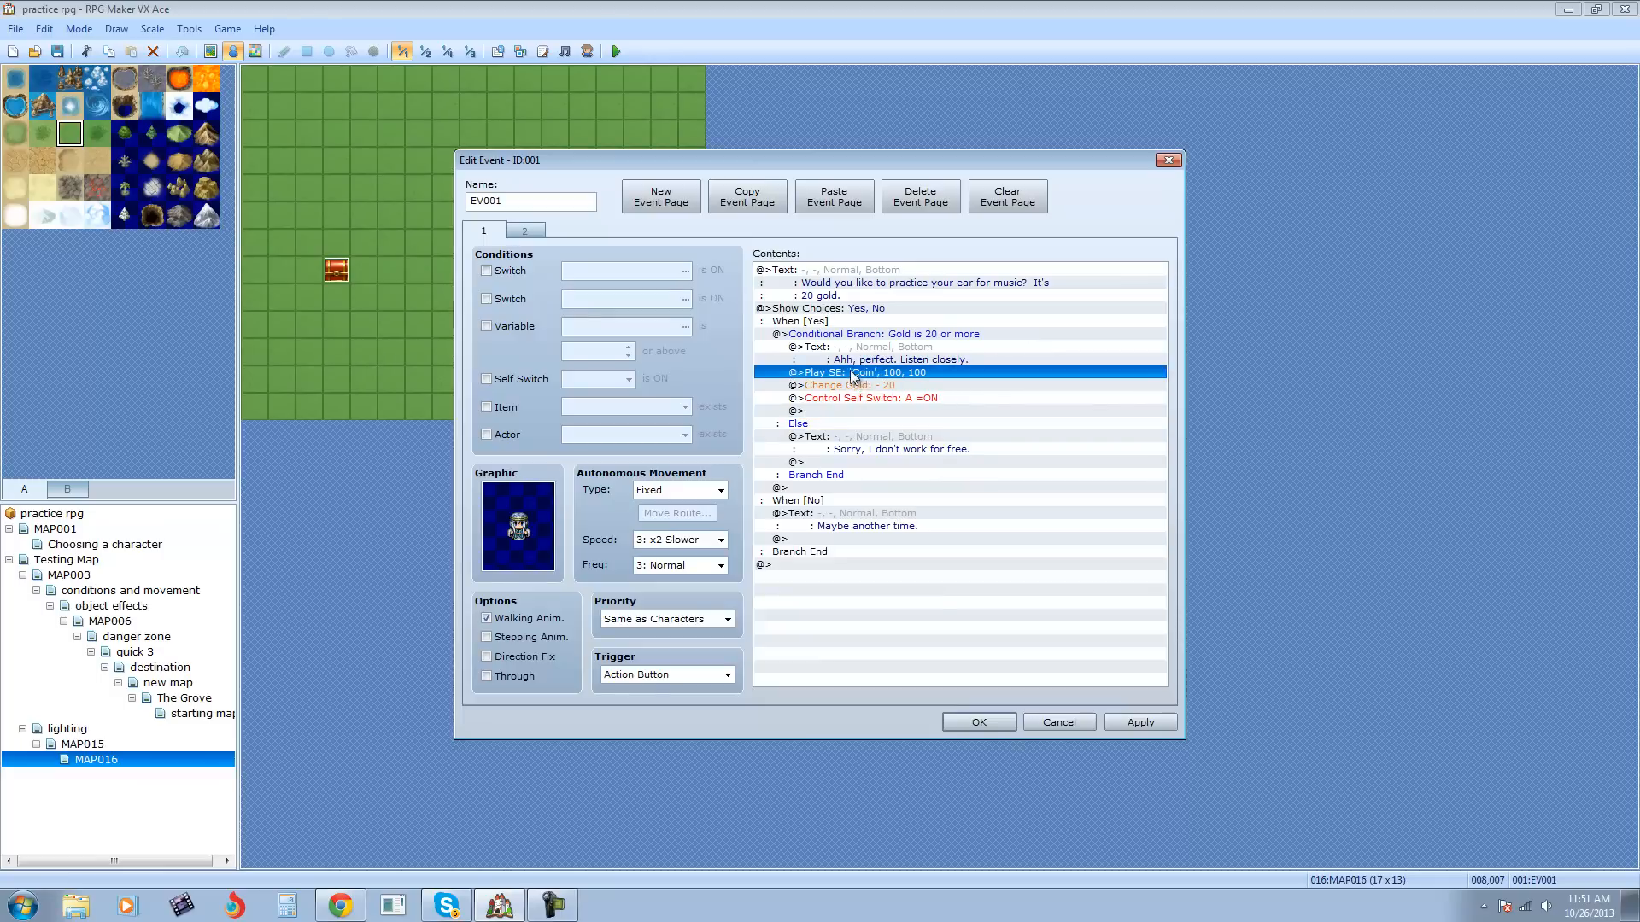
right_click(868, 370)
click(897, 394)
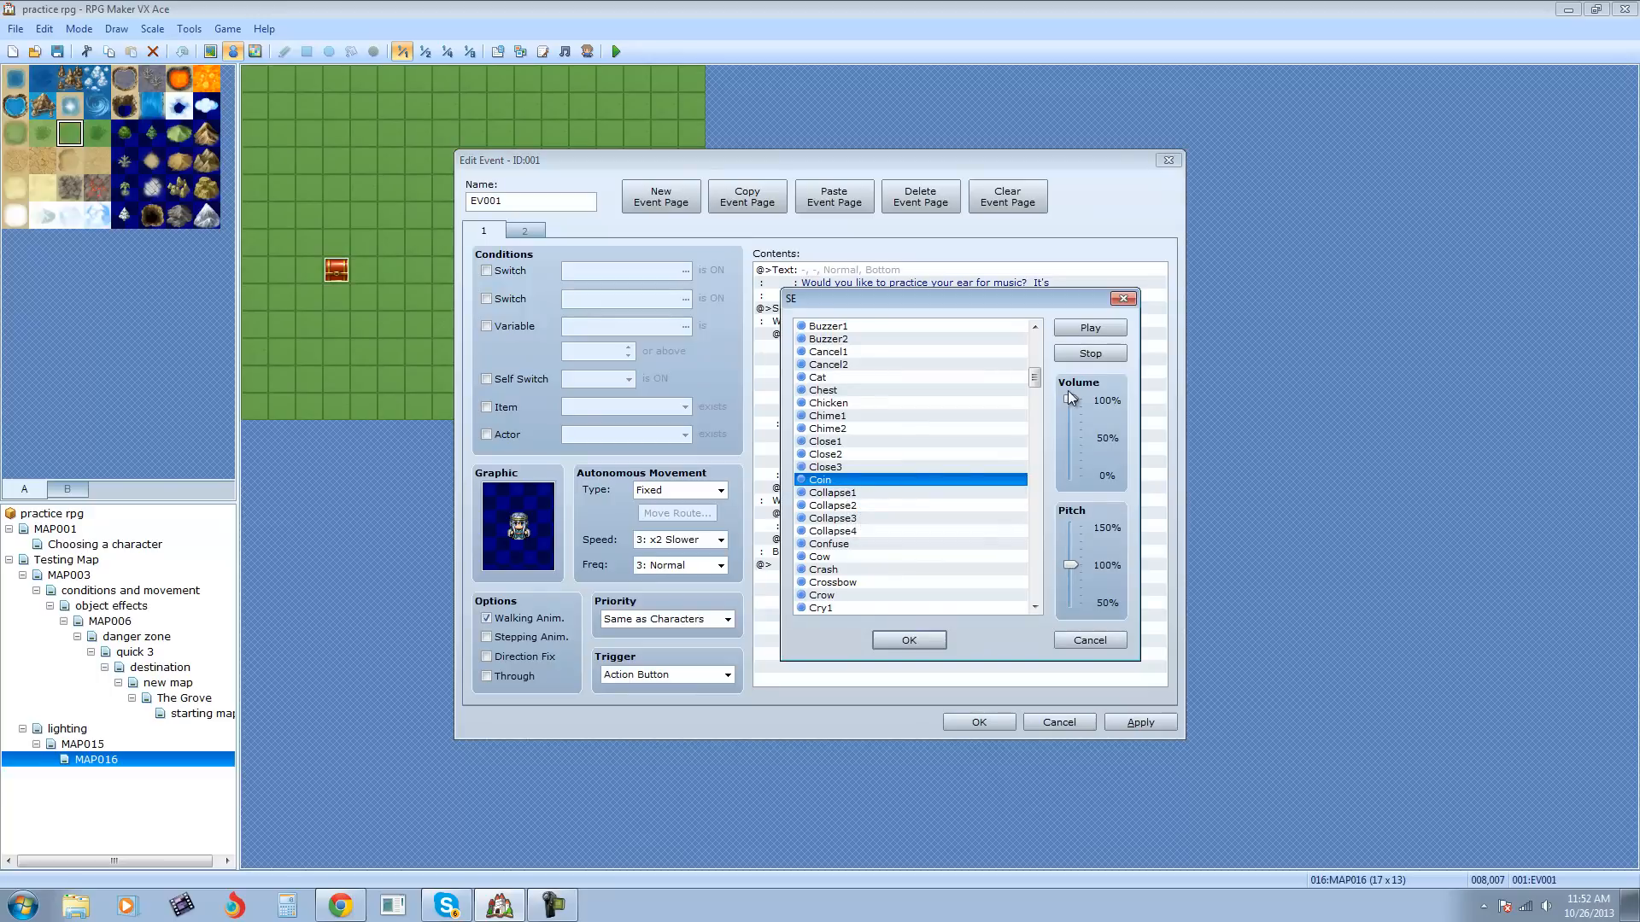
click(1081, 638)
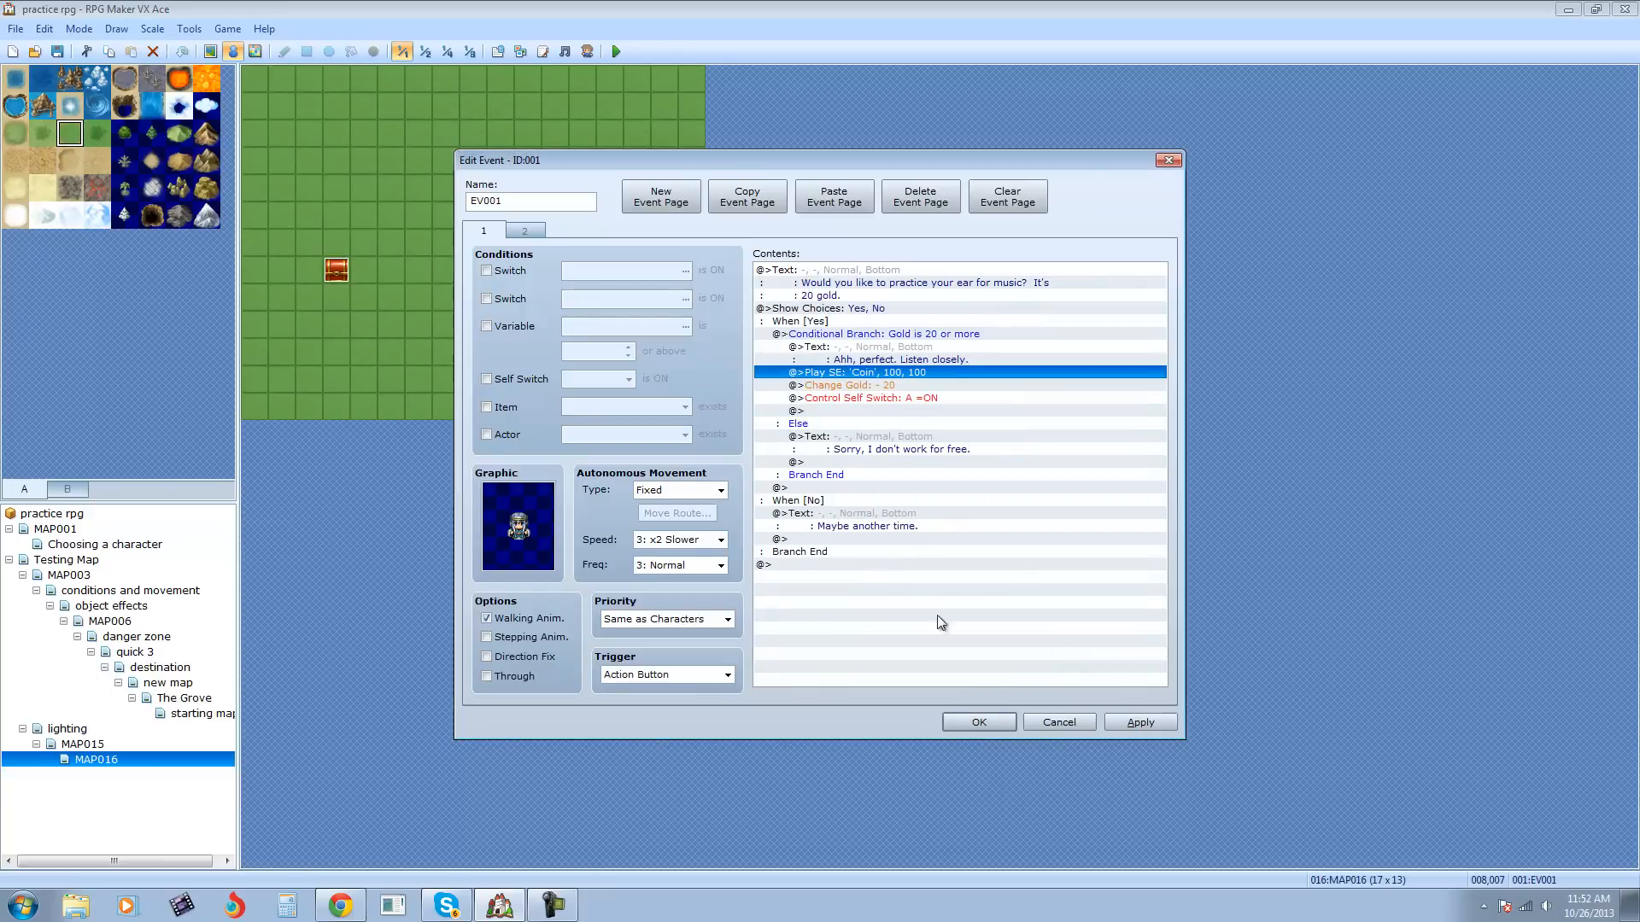
Step: Try a Change Gold command with the operation set to Decrease, and discard it
click(867, 385)
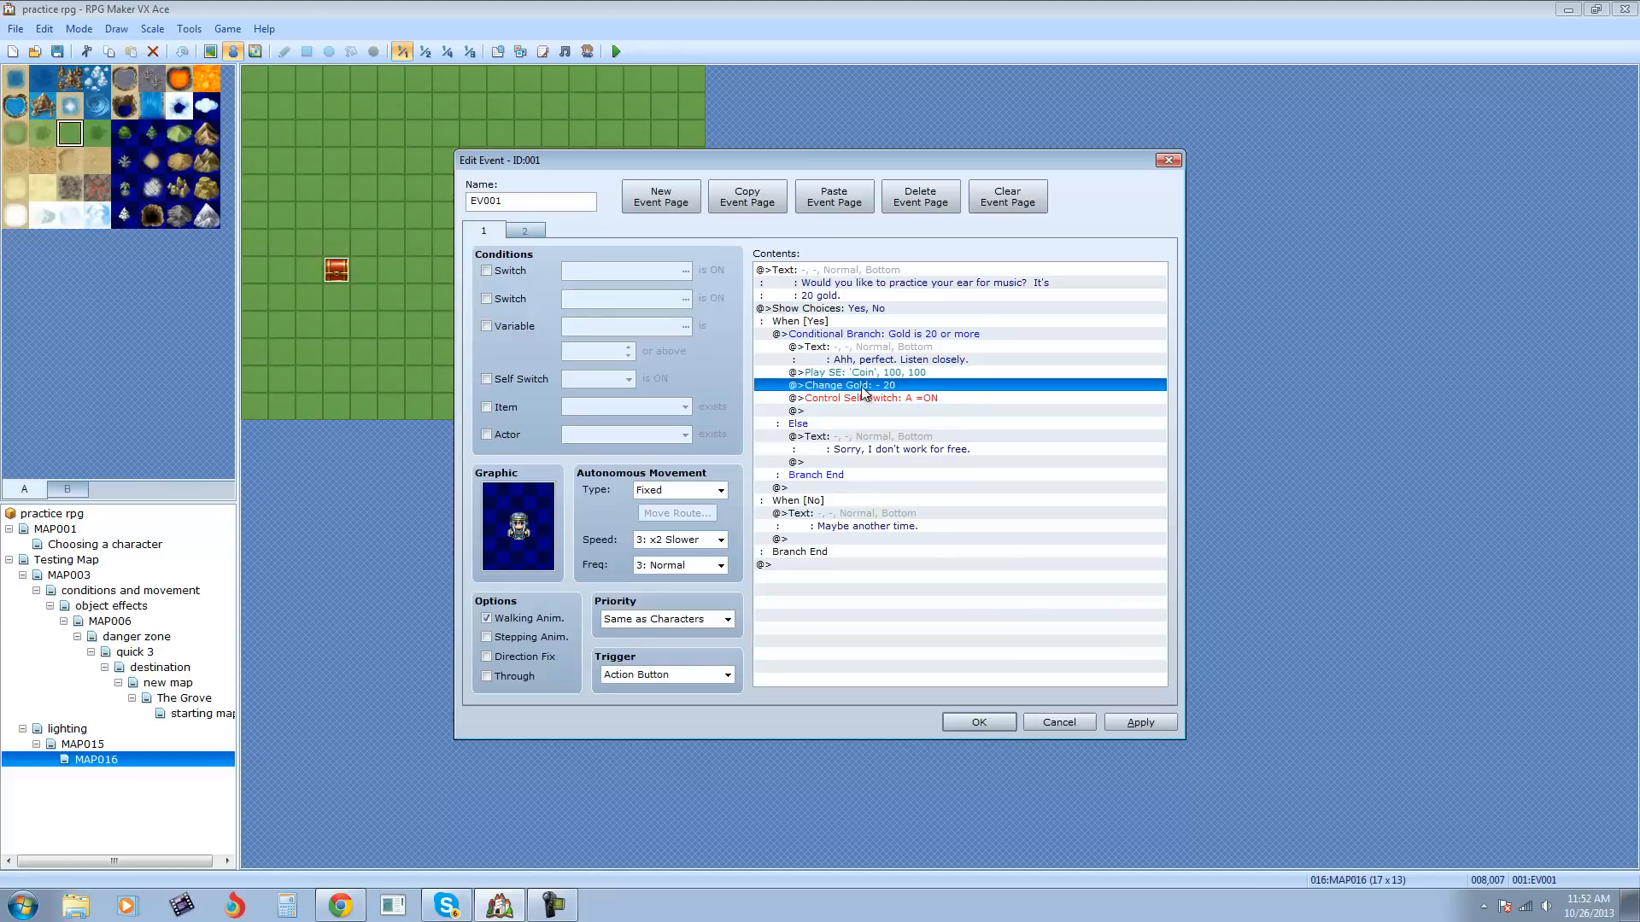
key(Insert)
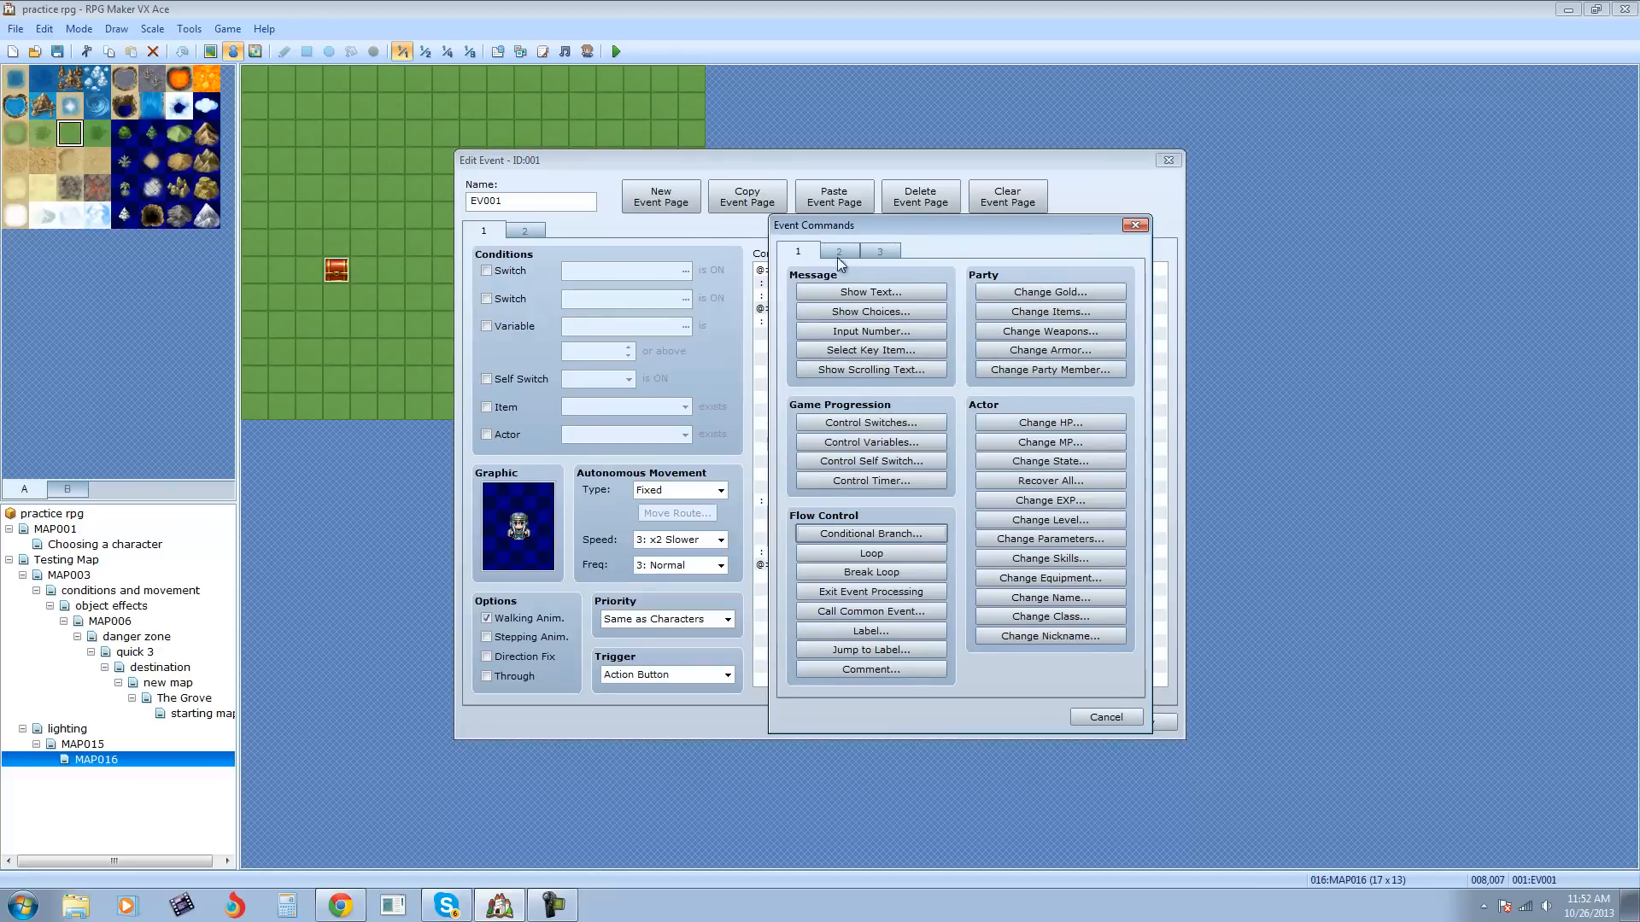
click(1044, 294)
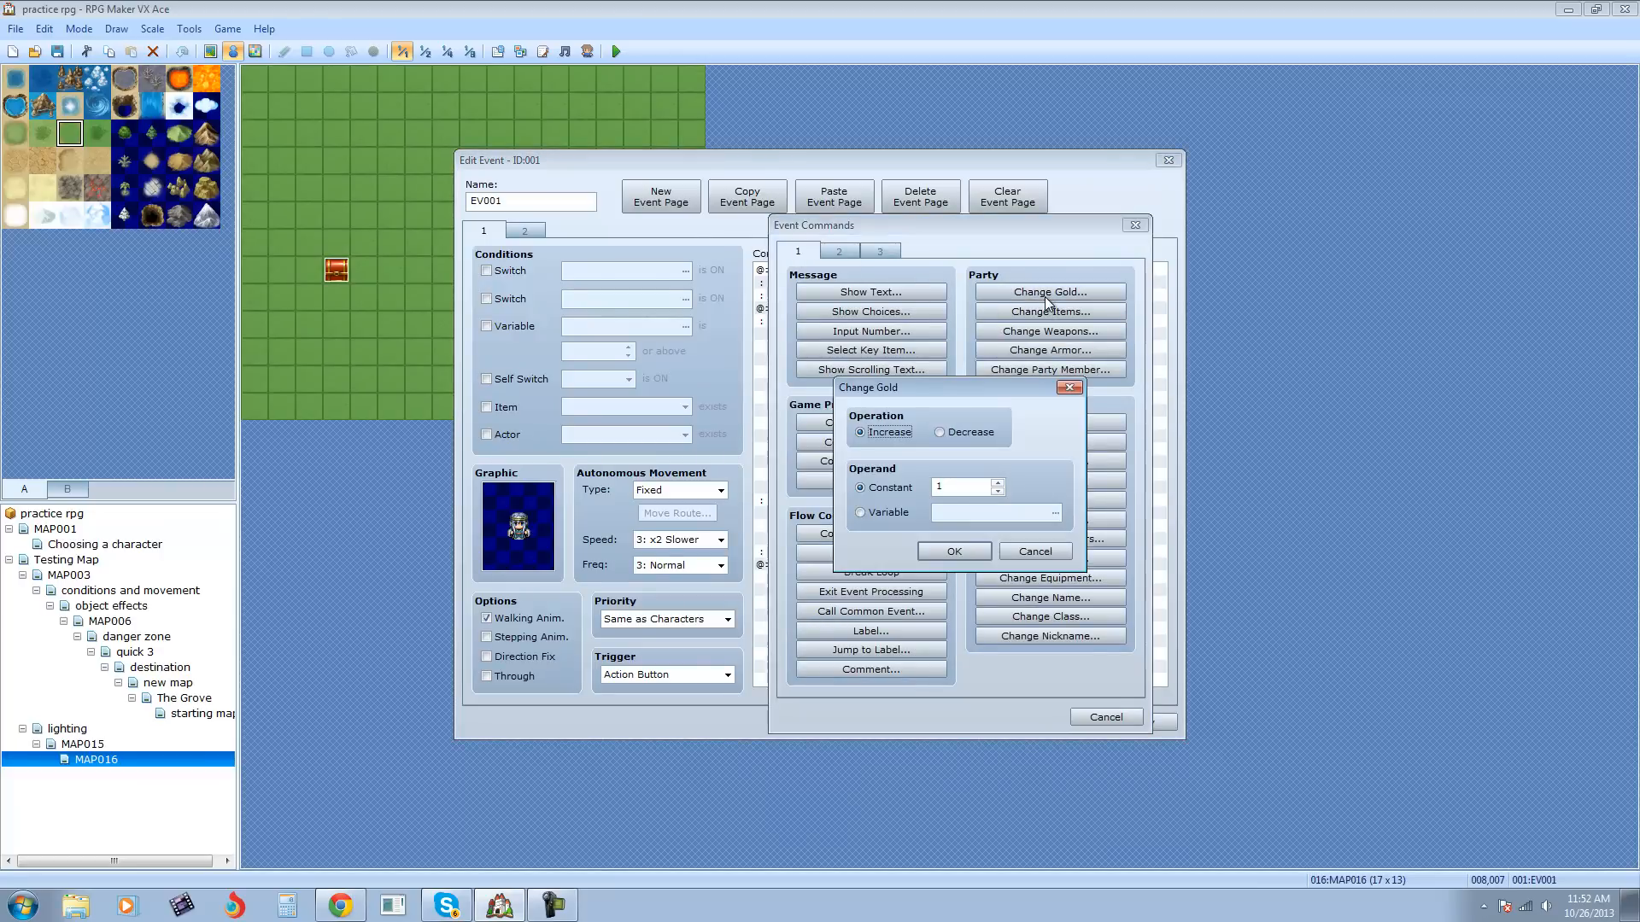
click(941, 433)
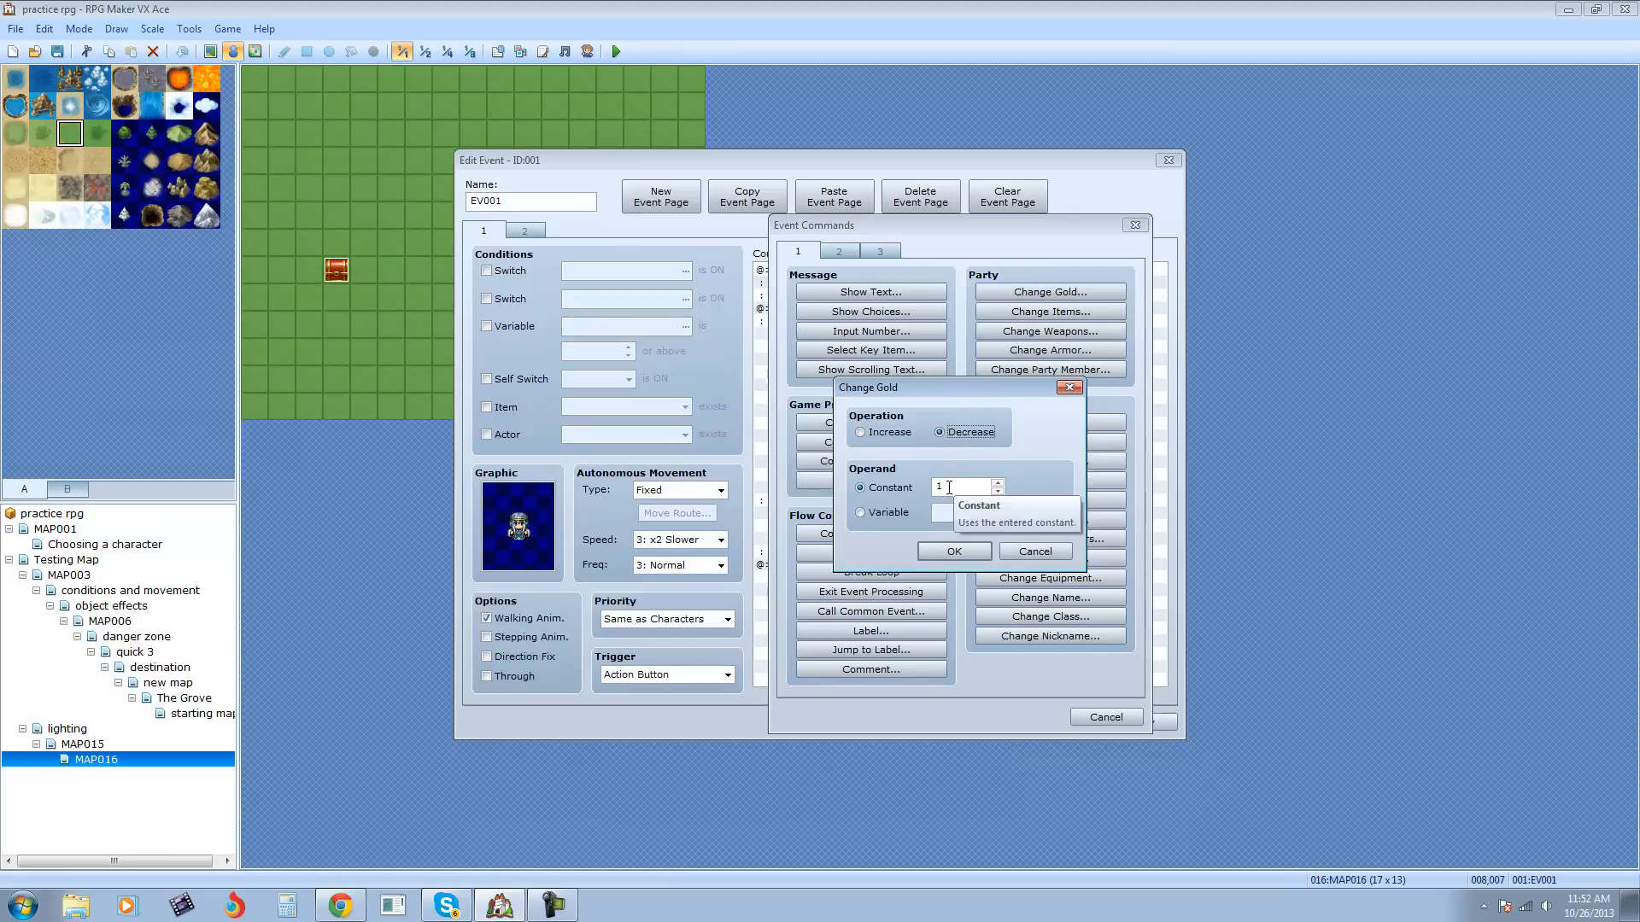
click(1029, 547)
click(1094, 714)
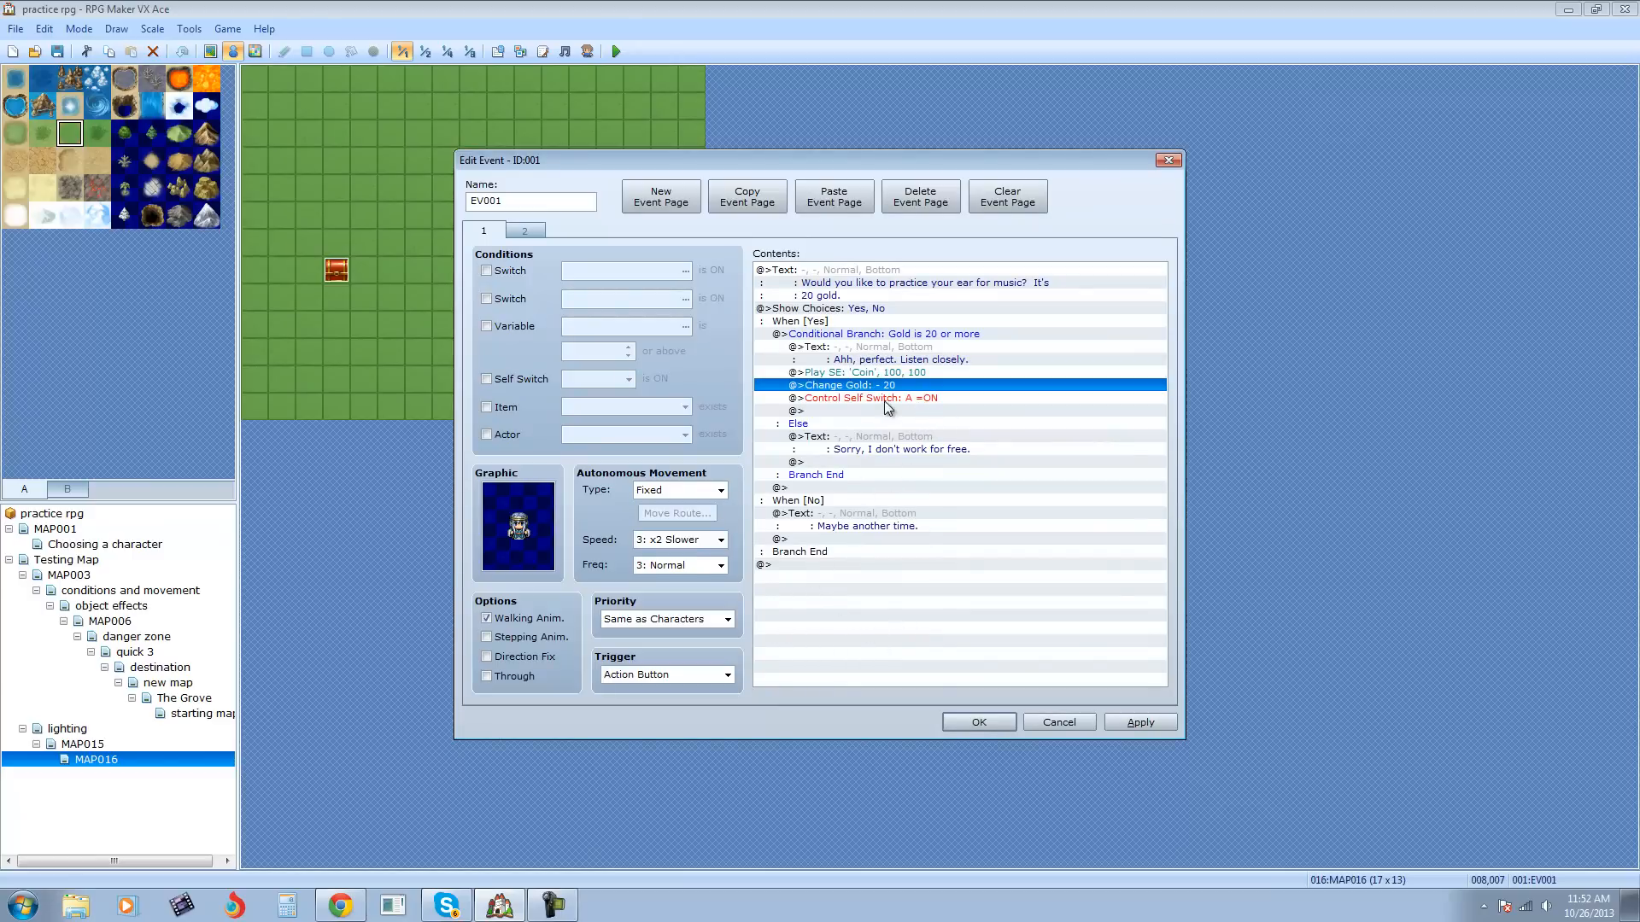
Step: Try a Control Self Switch command that turns self switch A ON, and discard it
double_click(929, 398)
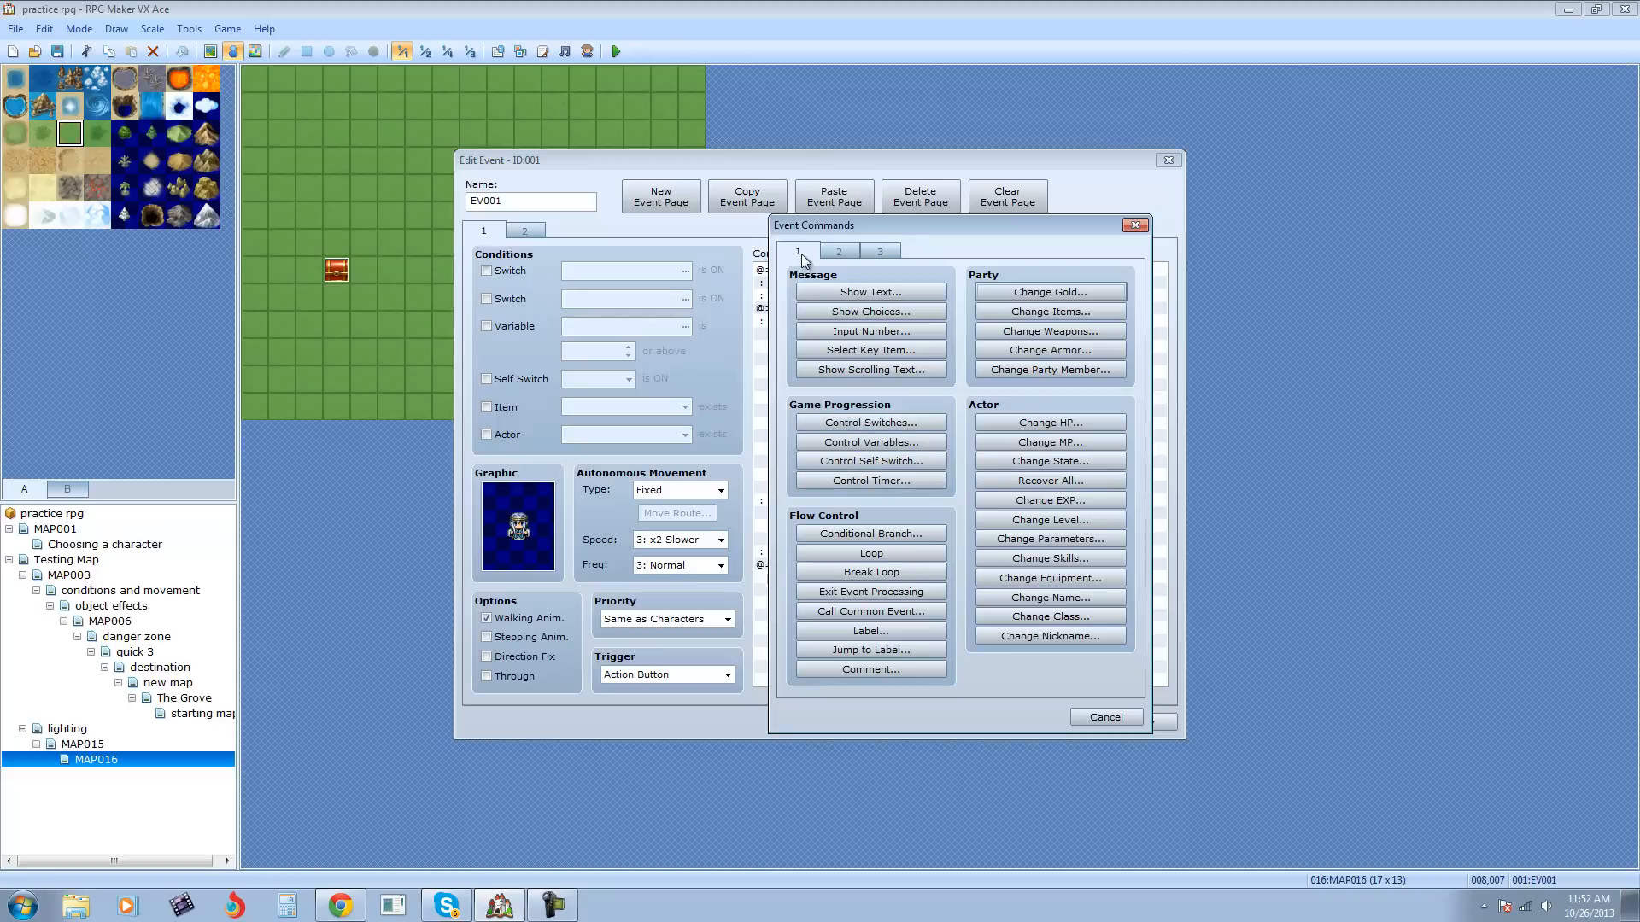
click(928, 462)
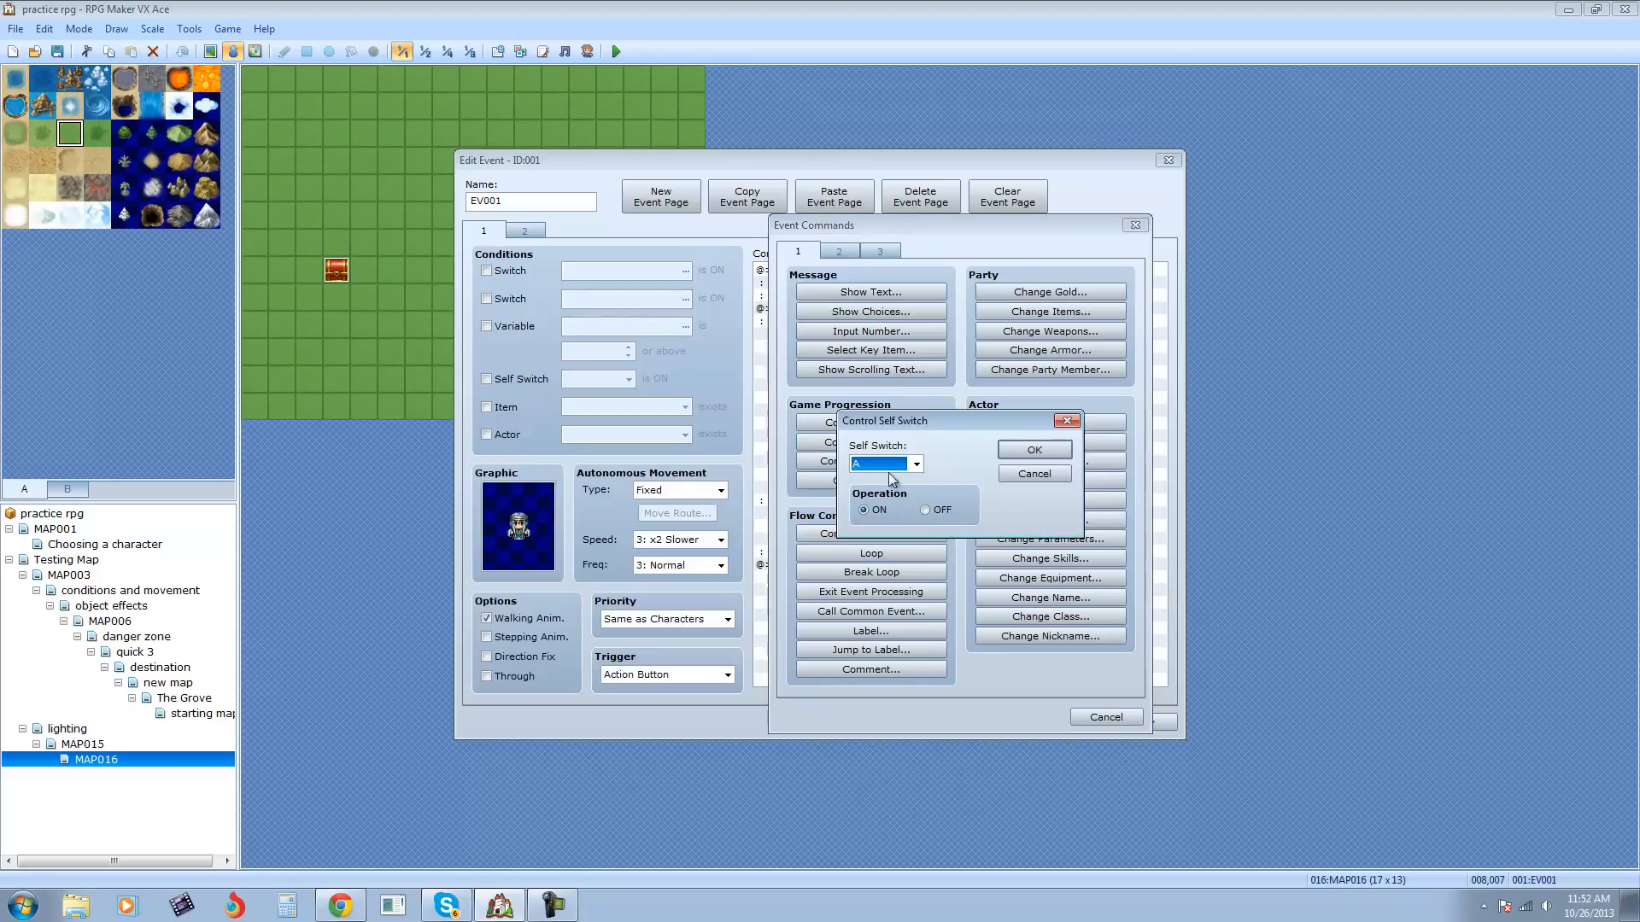
click(916, 463)
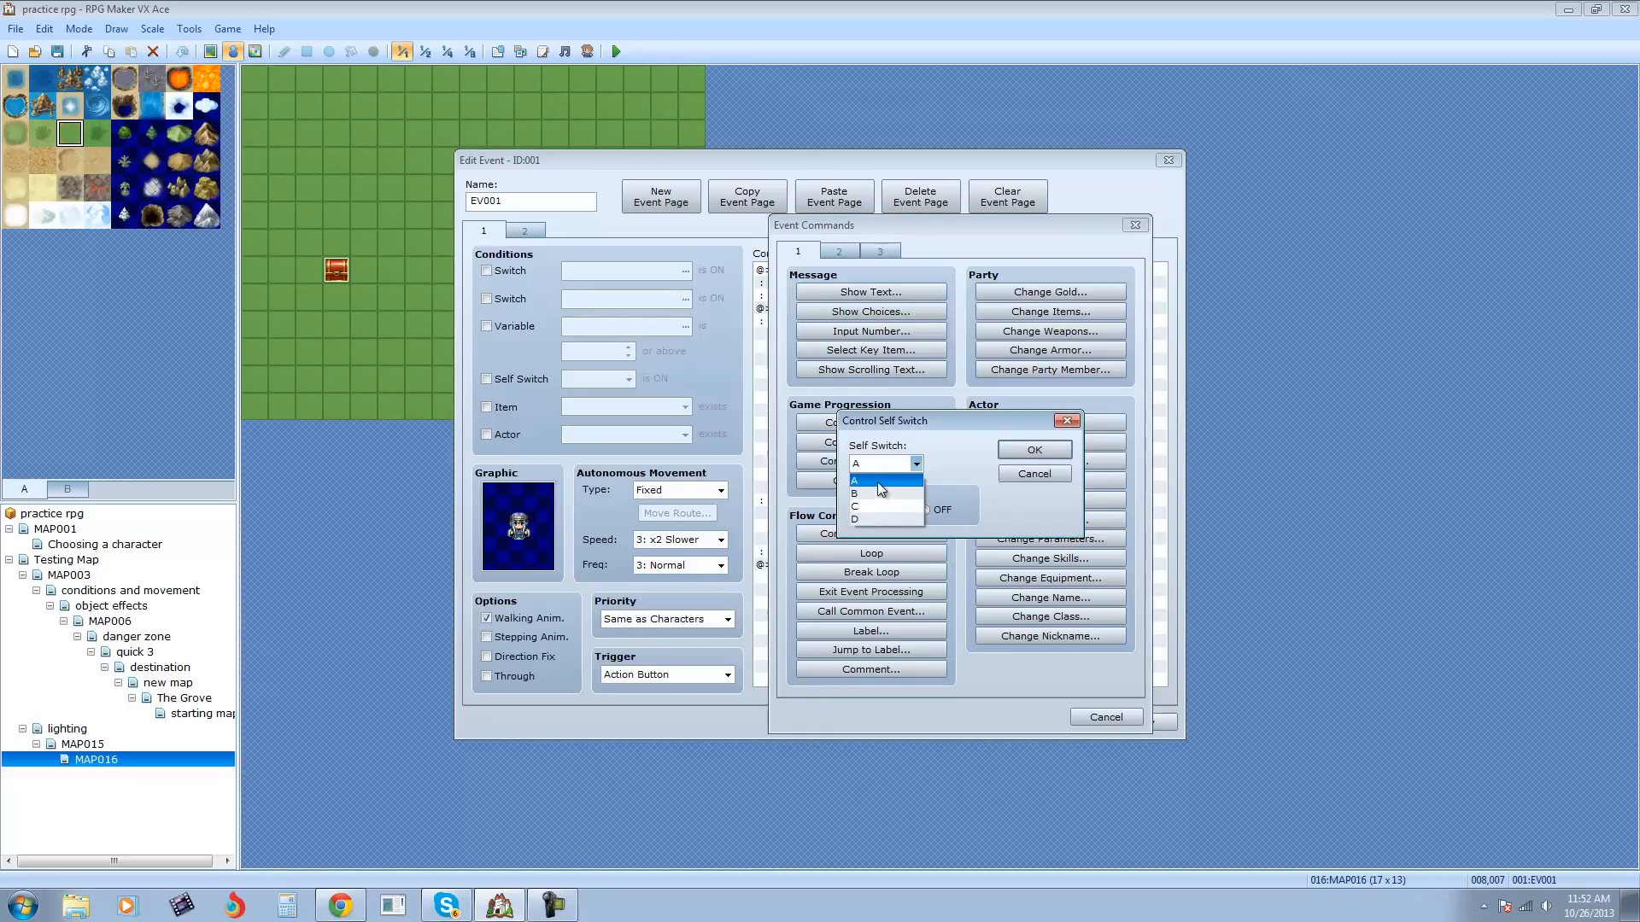
click(878, 482)
click(1031, 450)
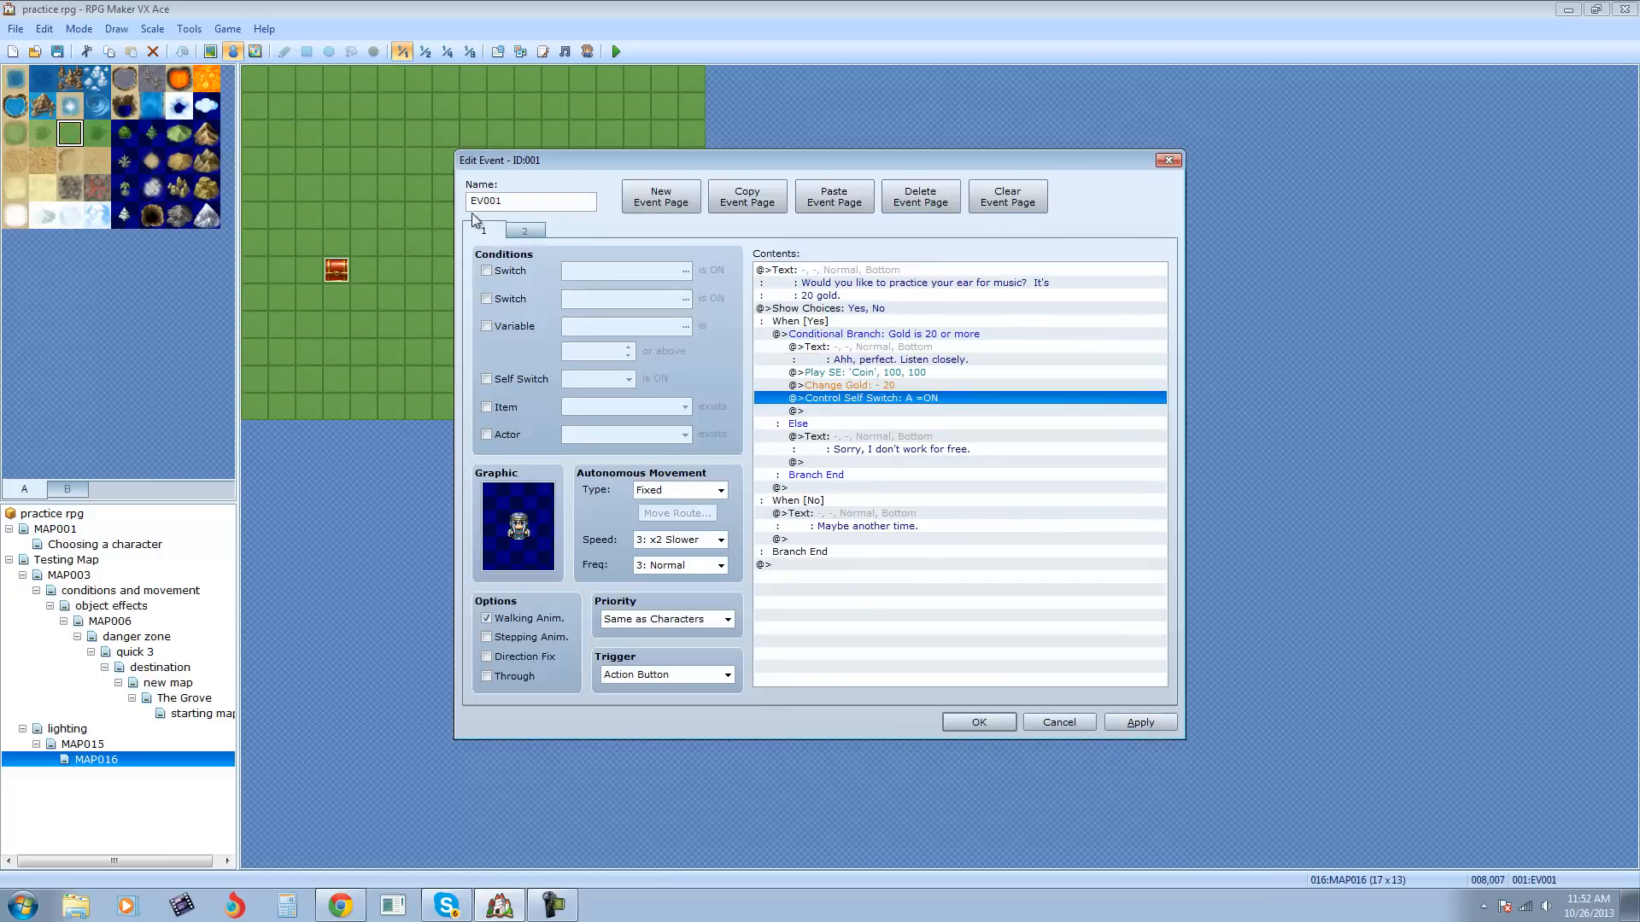
Step: Compare the event's first page with its second page, ending on the second
click(517, 234)
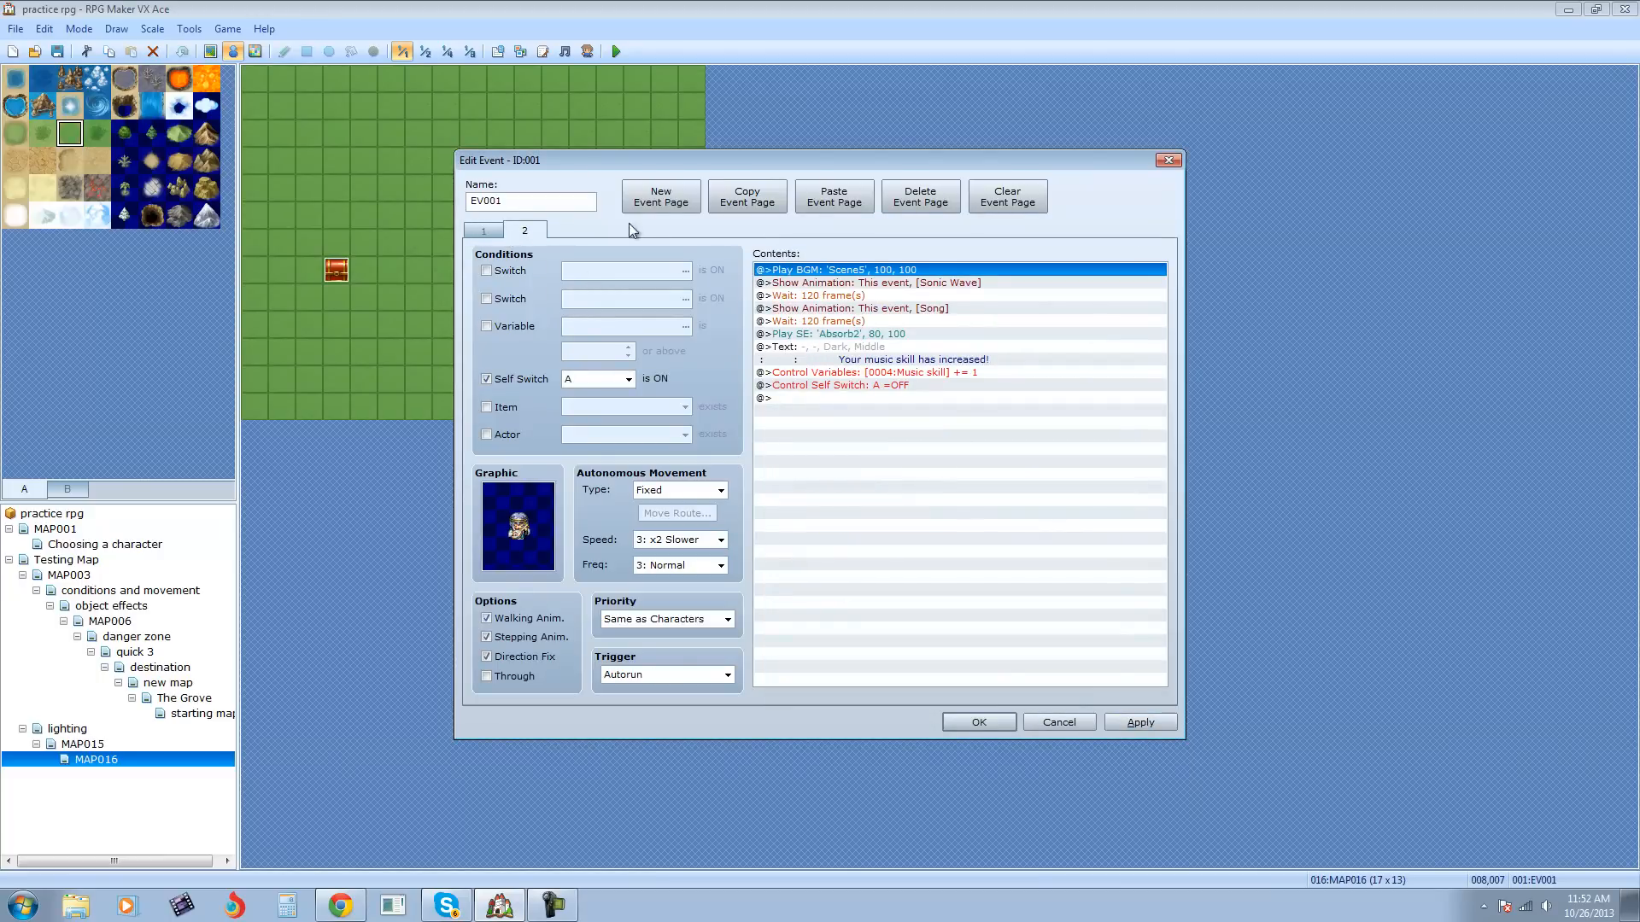
click(486, 229)
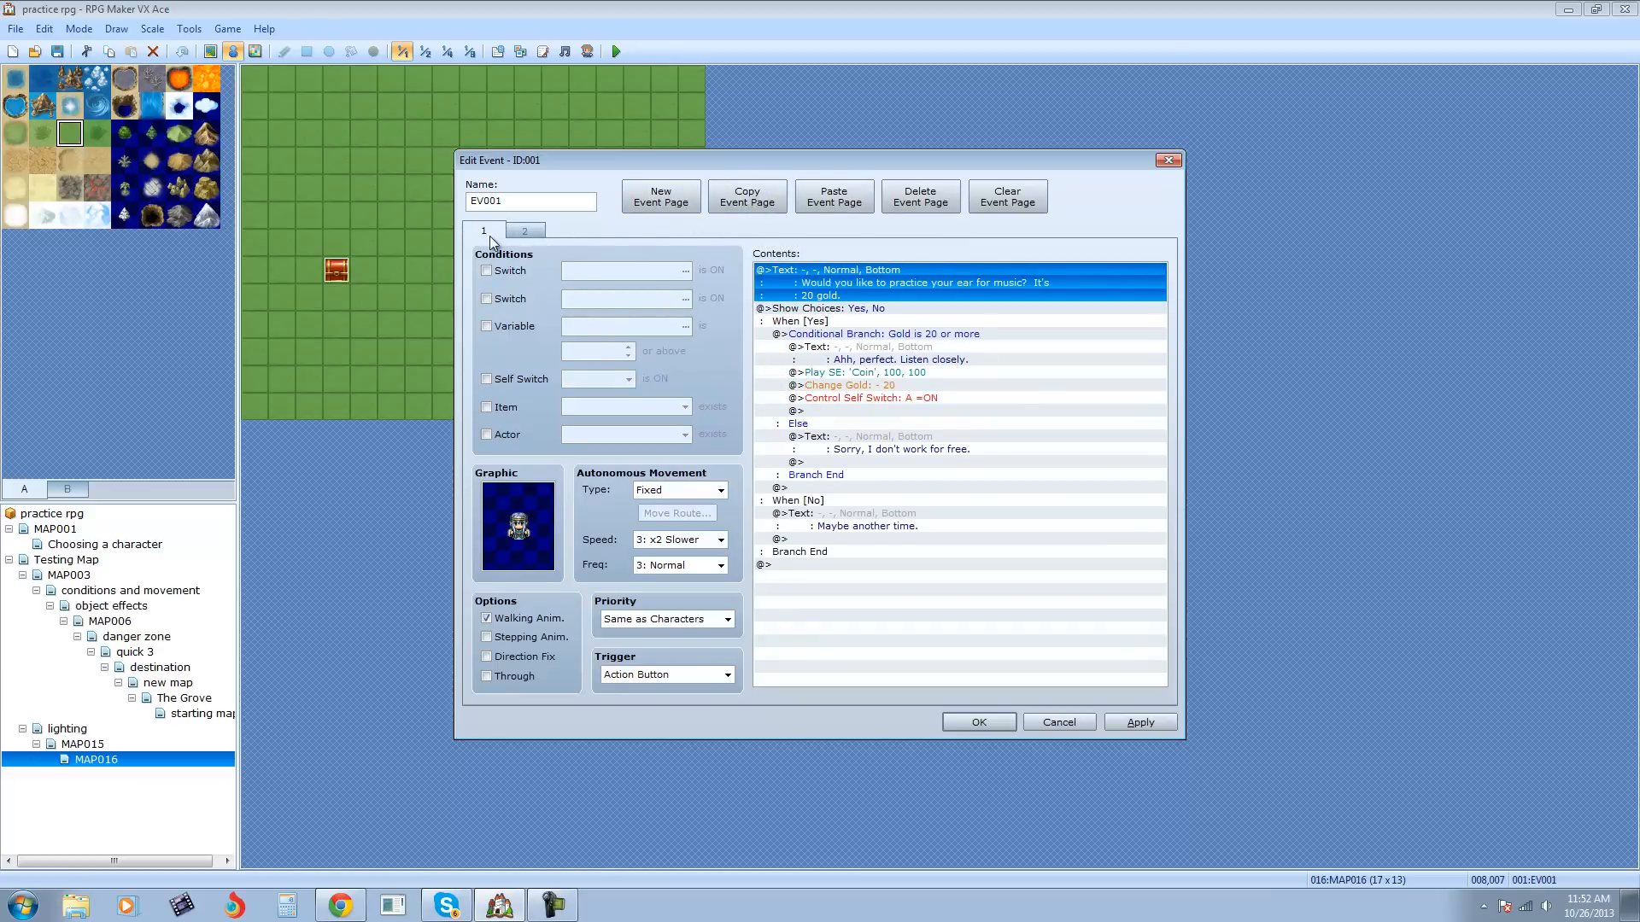
click(524, 230)
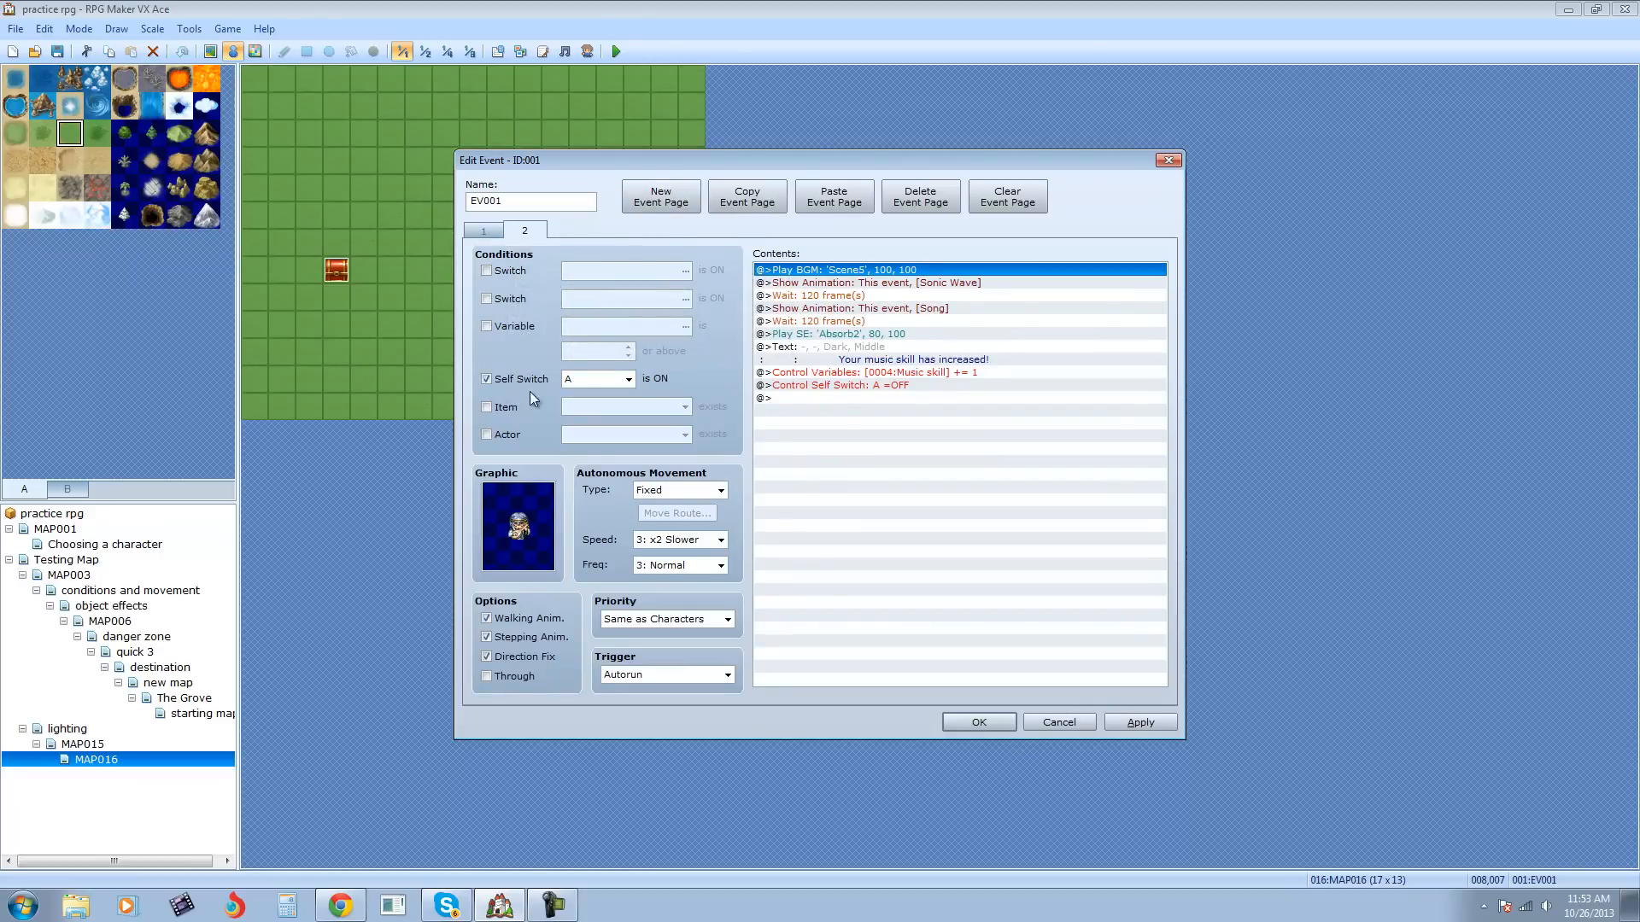
Step: Try clearing the second page's Self Switch condition, restore it to A, and check the Walking Anim. option
click(629, 380)
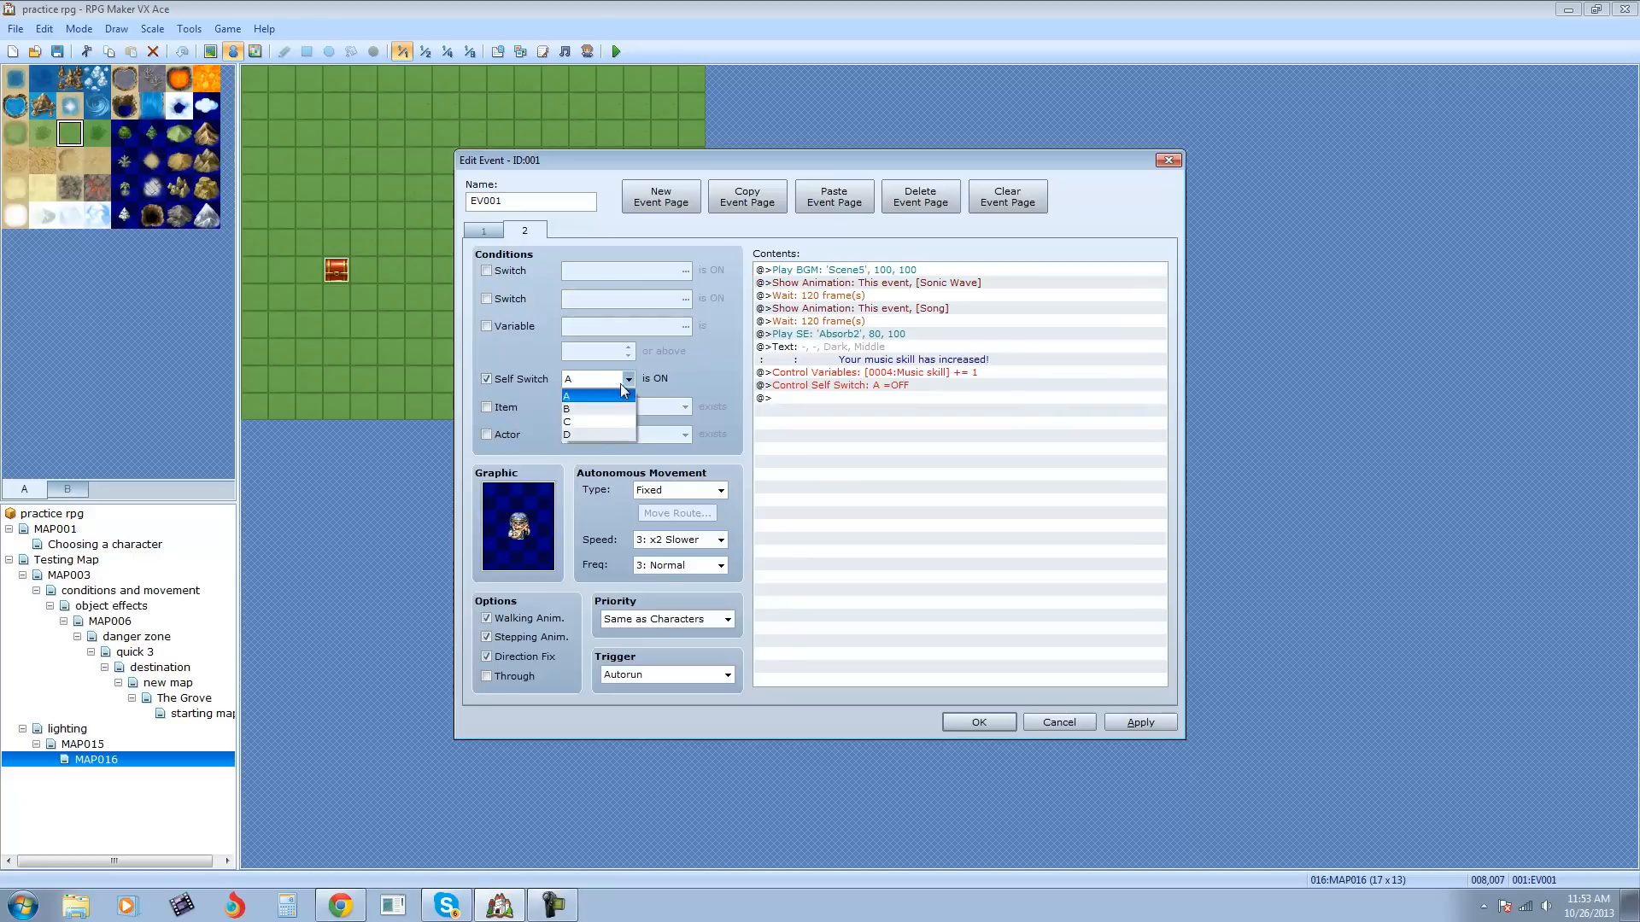
click(494, 381)
click(490, 379)
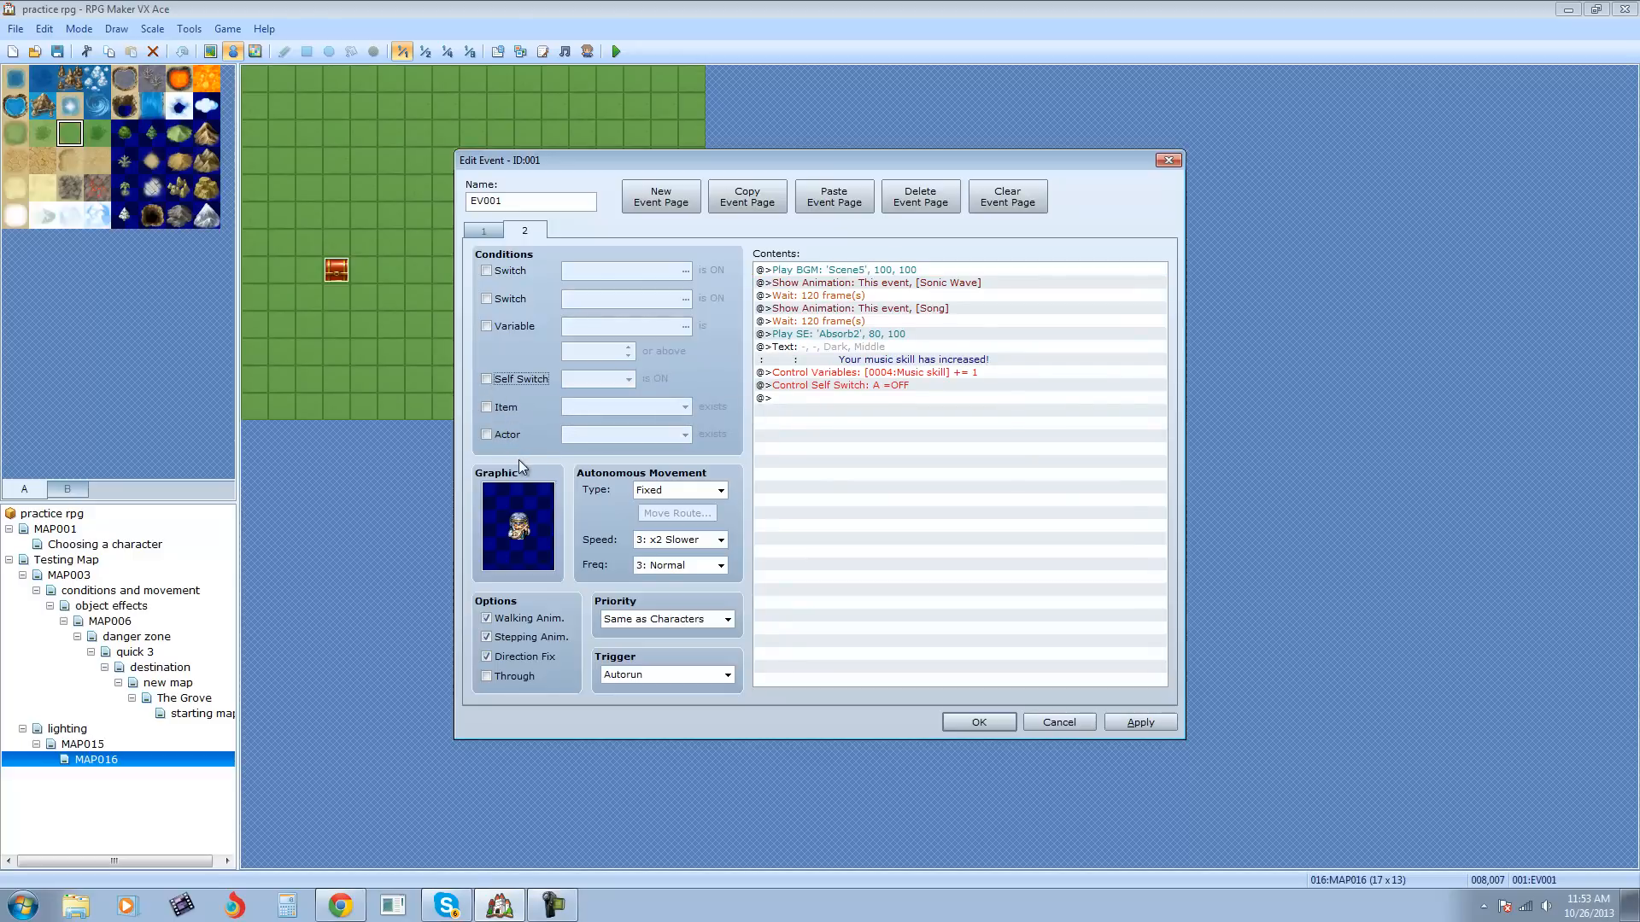
click(486, 381)
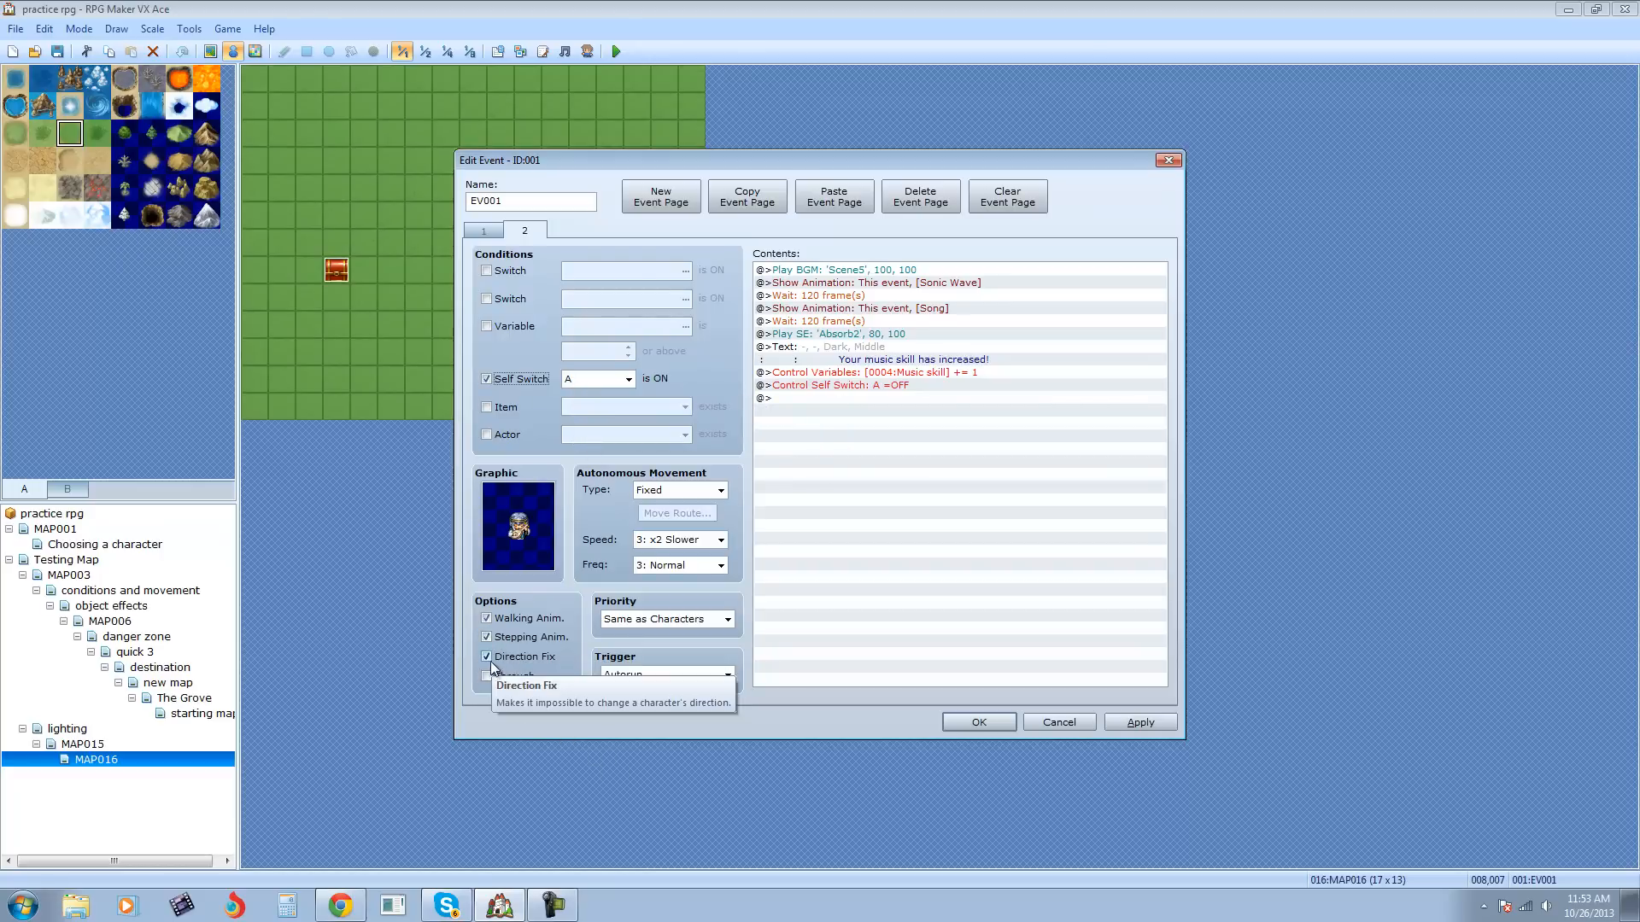
click(486, 617)
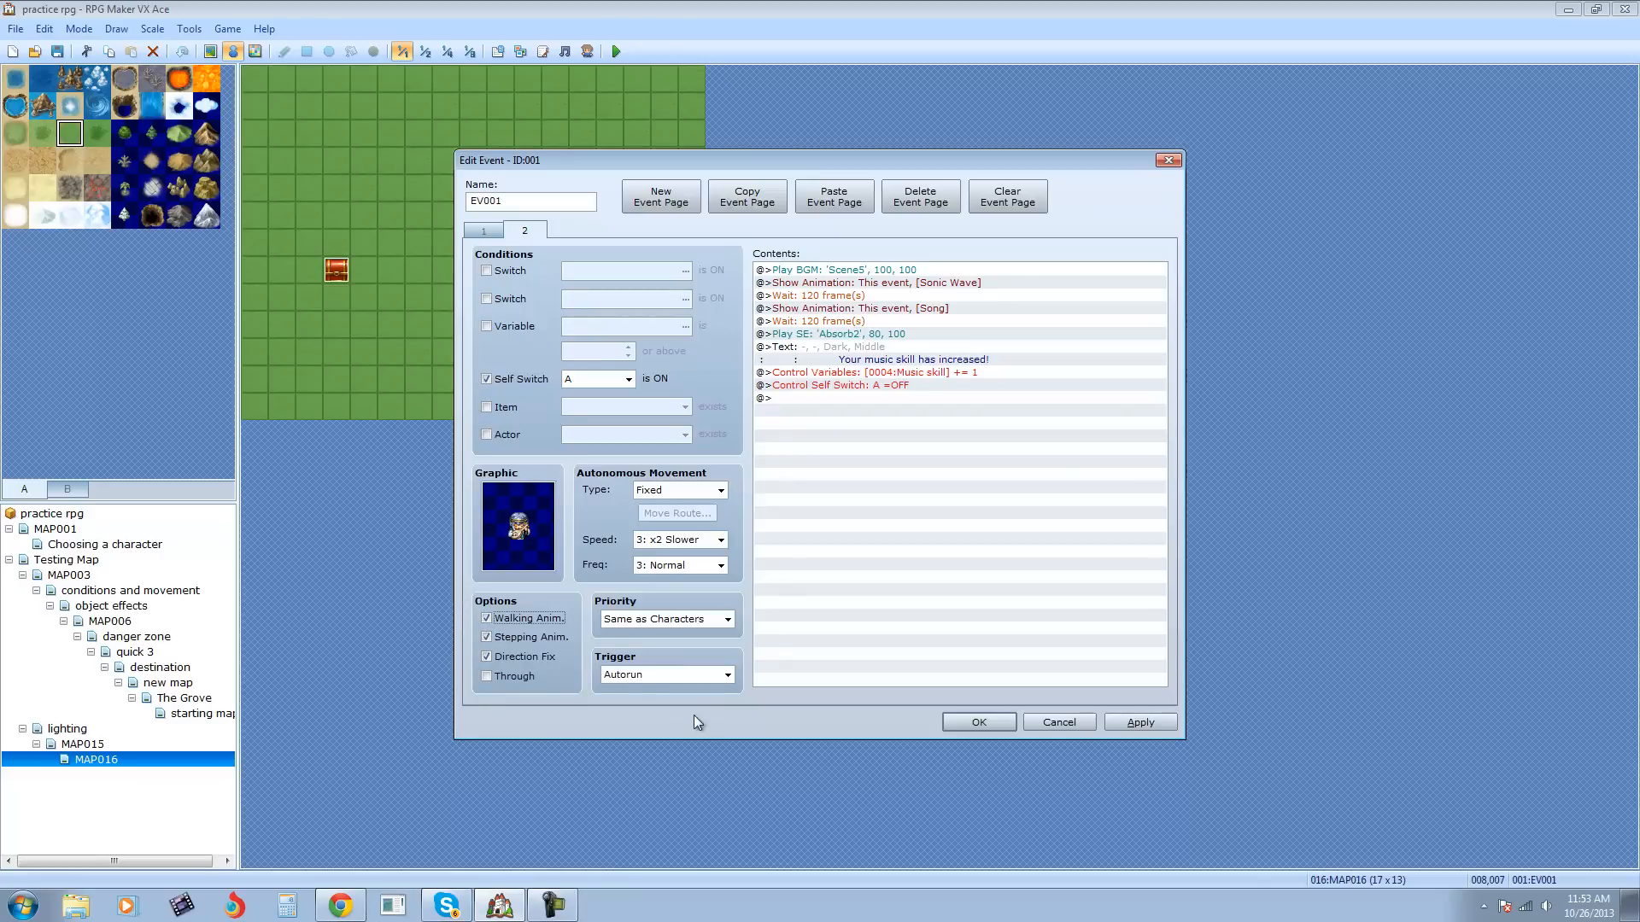
Step: Reselect Autorun as the second page's trigger, then check its graphic and keep the current Behavior4 sprite
click(704, 676)
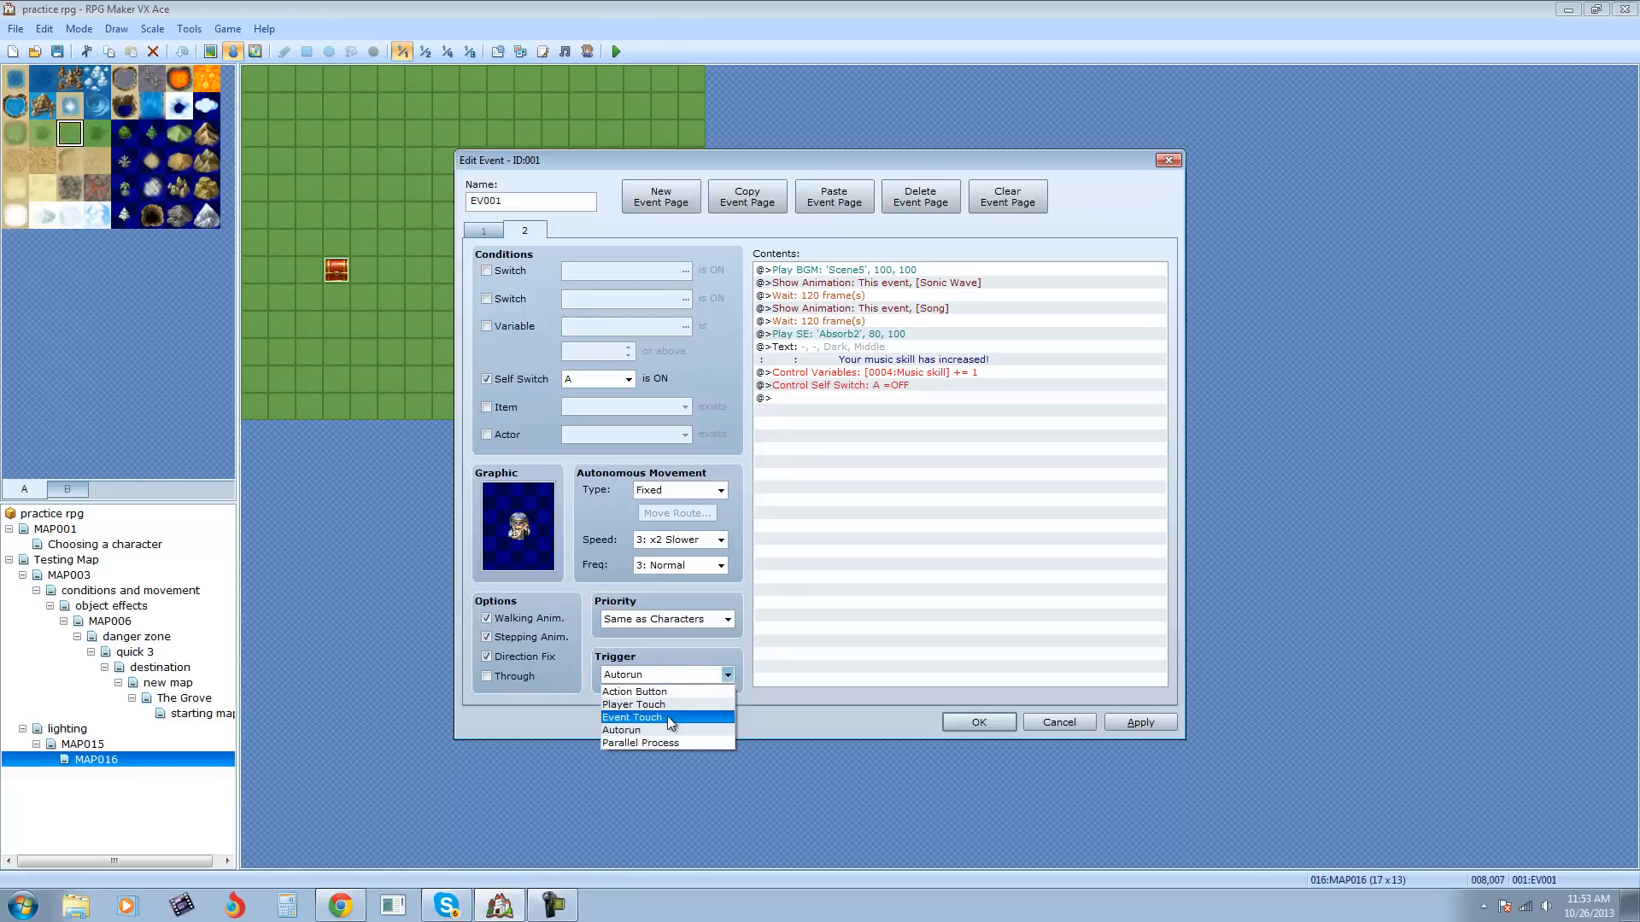
click(635, 728)
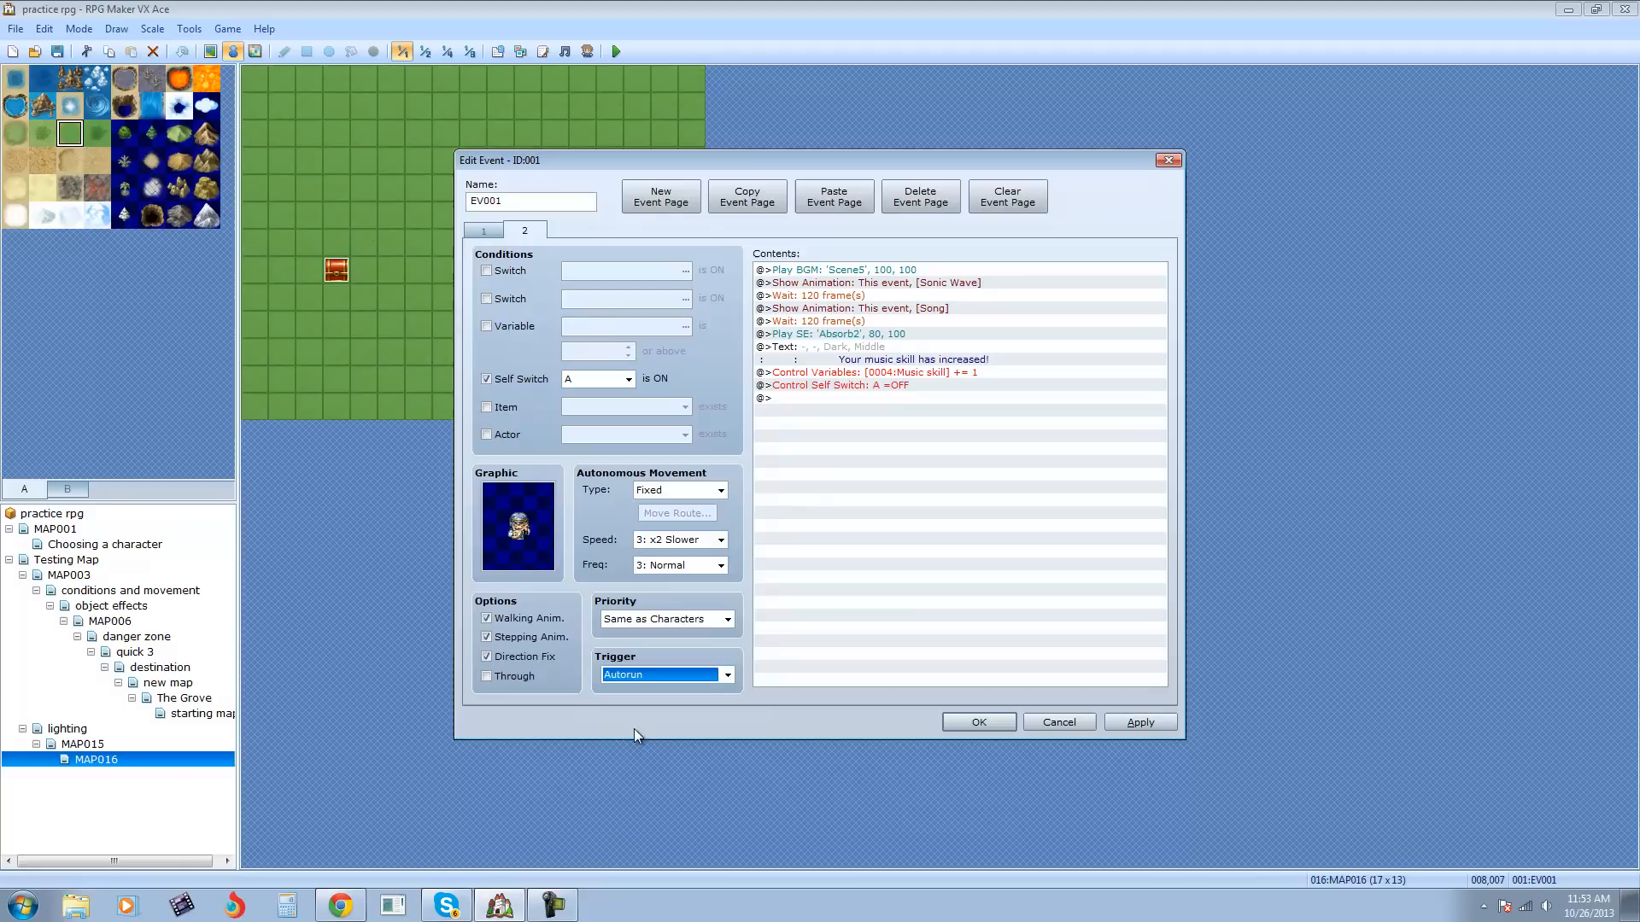
double_click(525, 540)
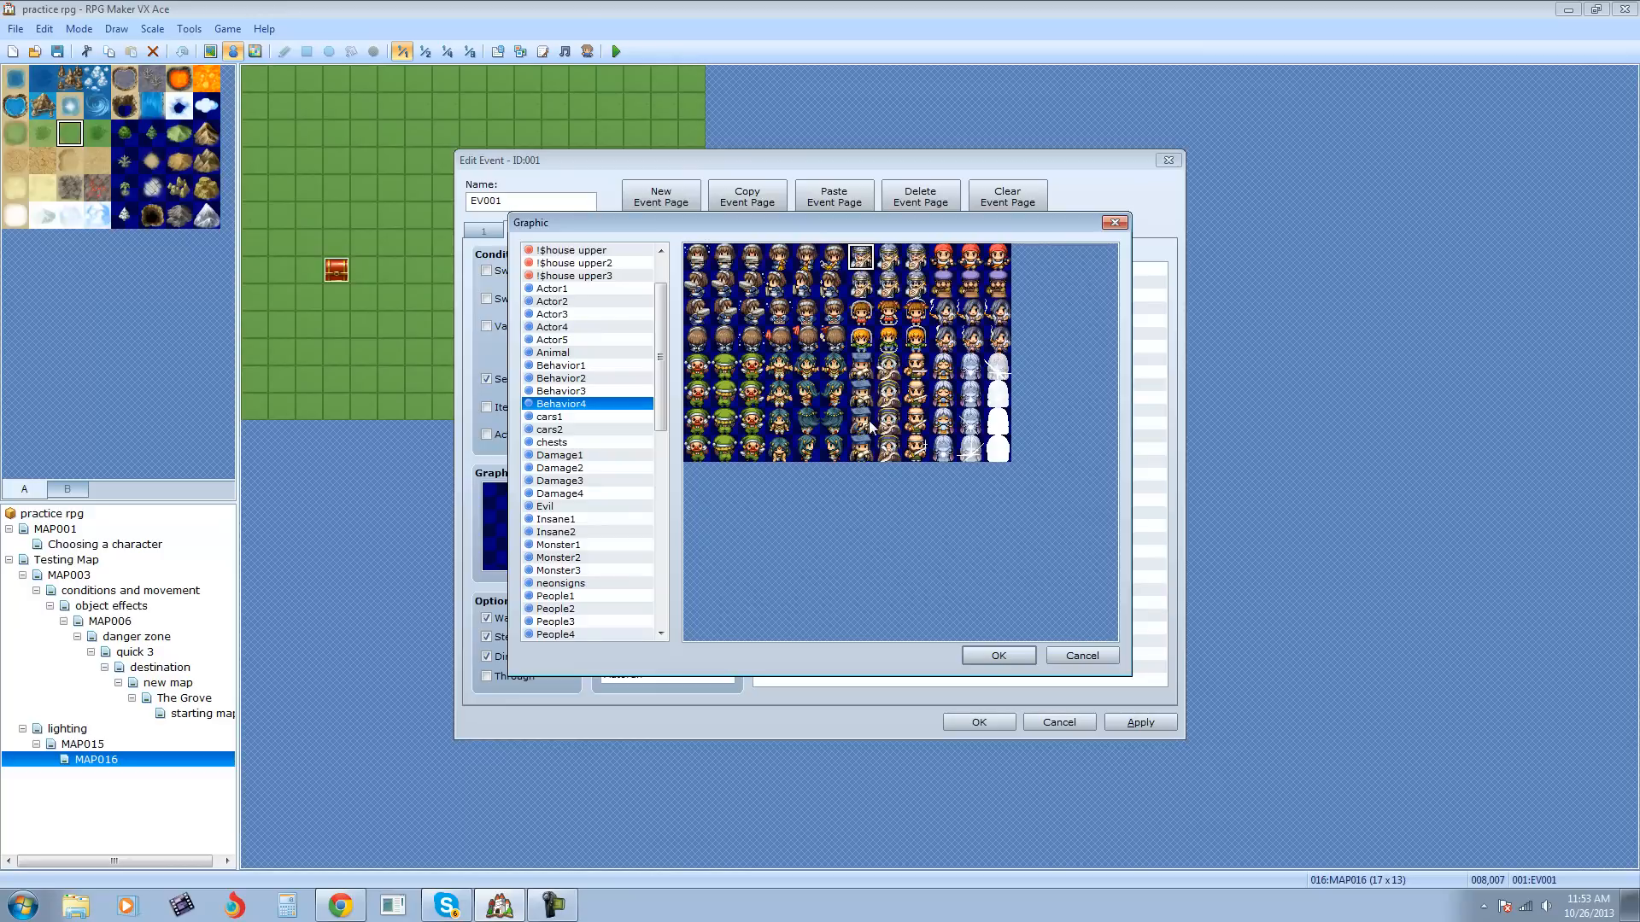
click(1017, 662)
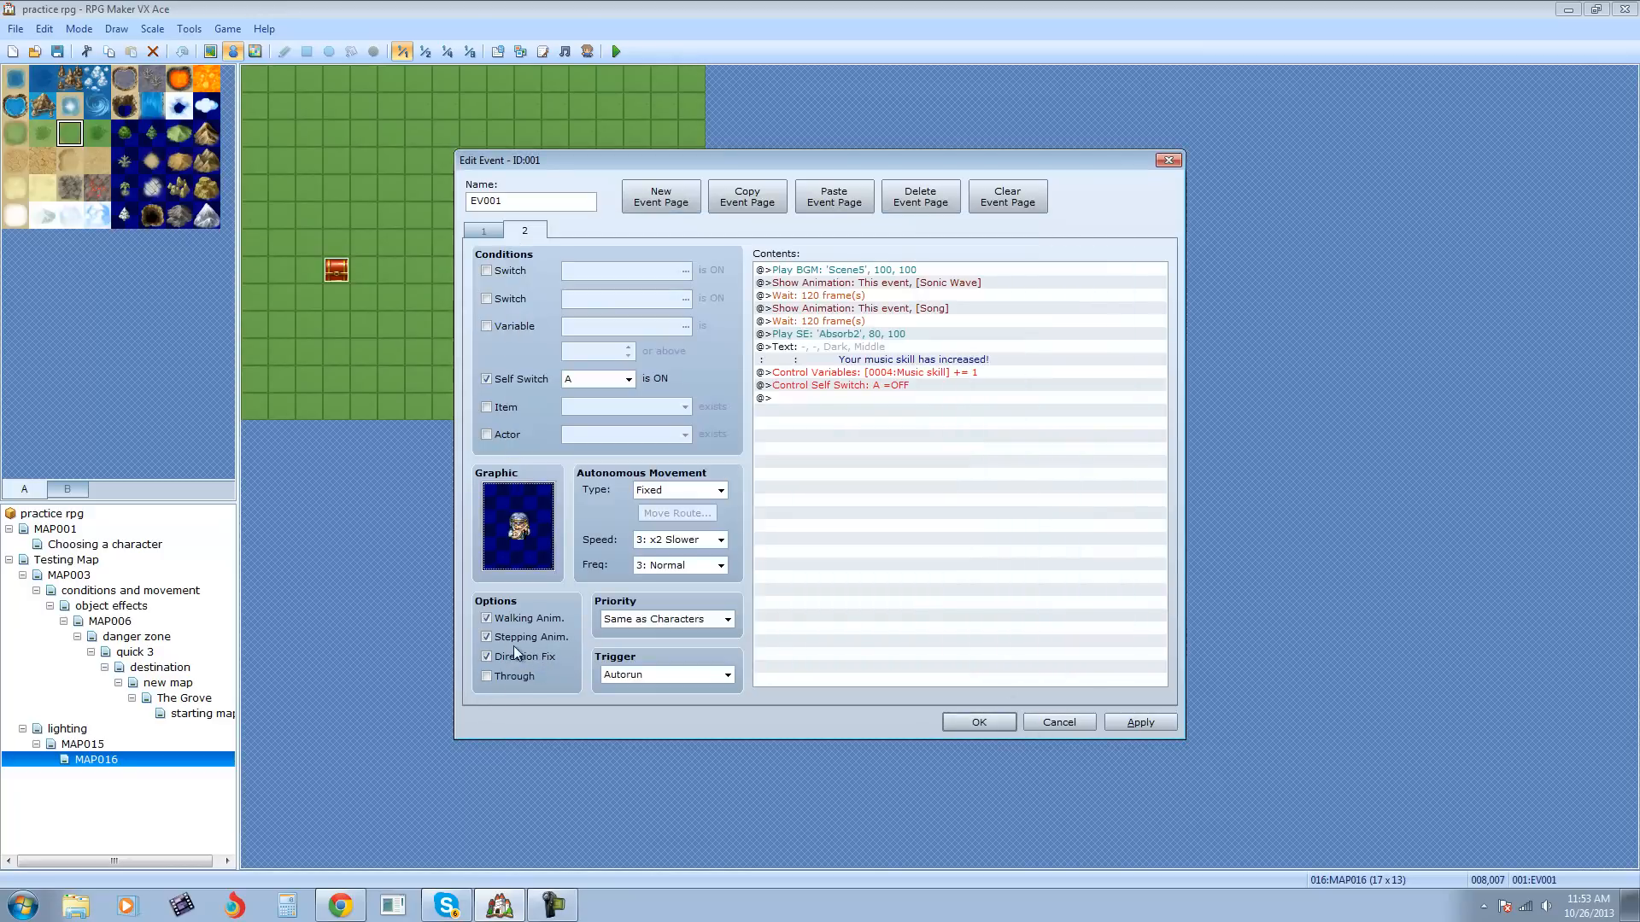
Step: Examine the Behavior4 sprite frames for the second page's graphic, trying other frames and discarding the selection
double_click(518, 525)
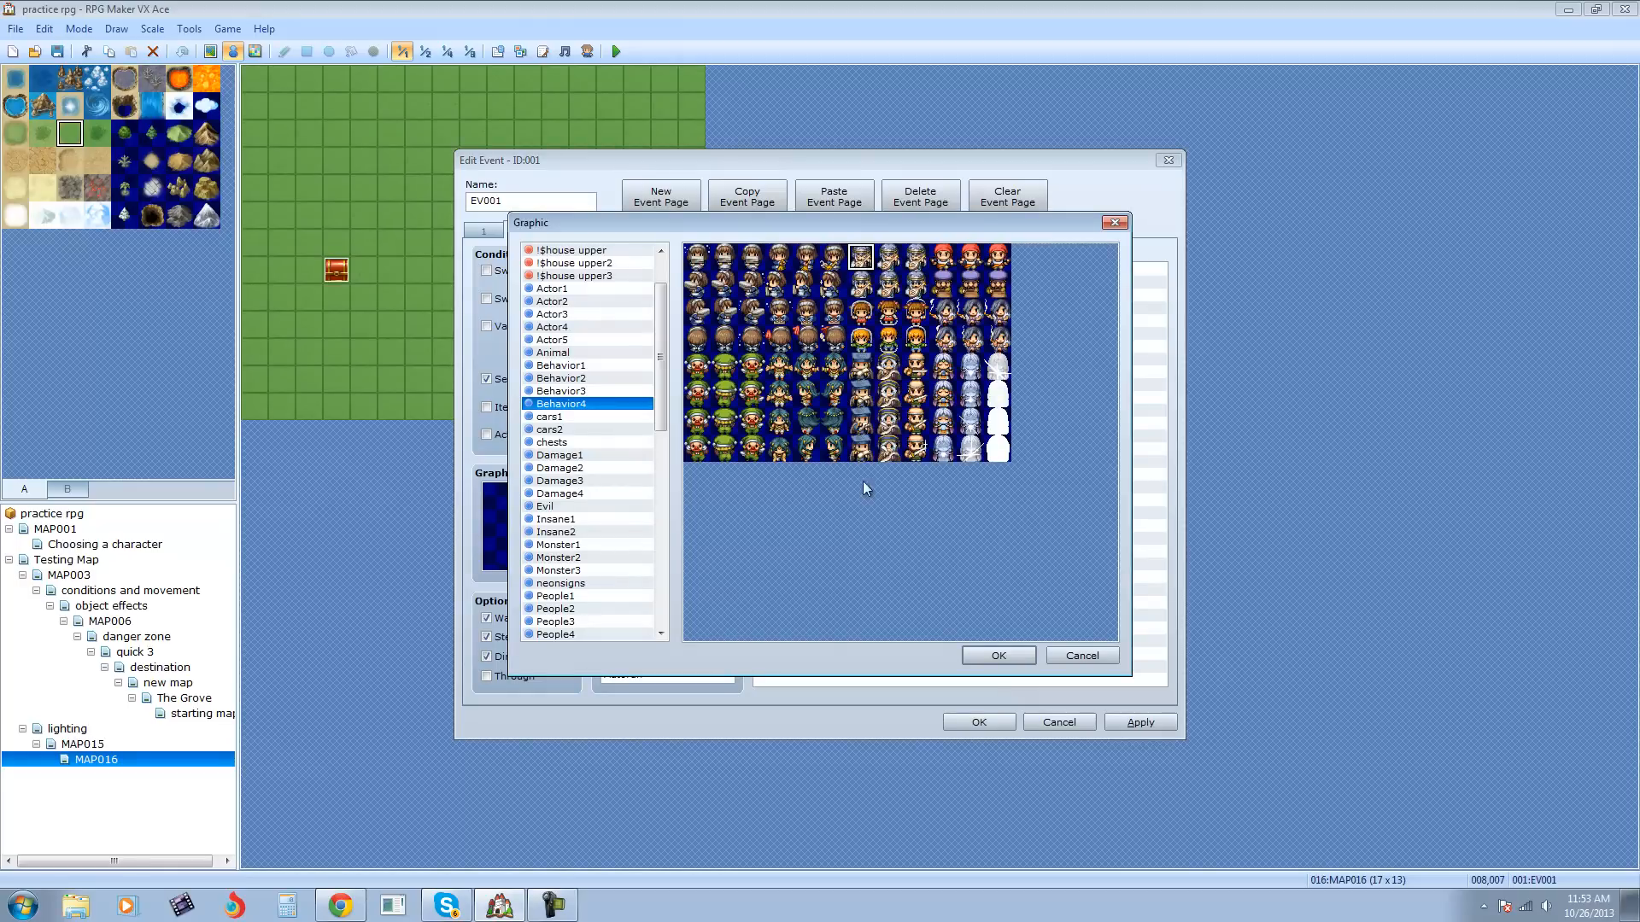
click(1082, 655)
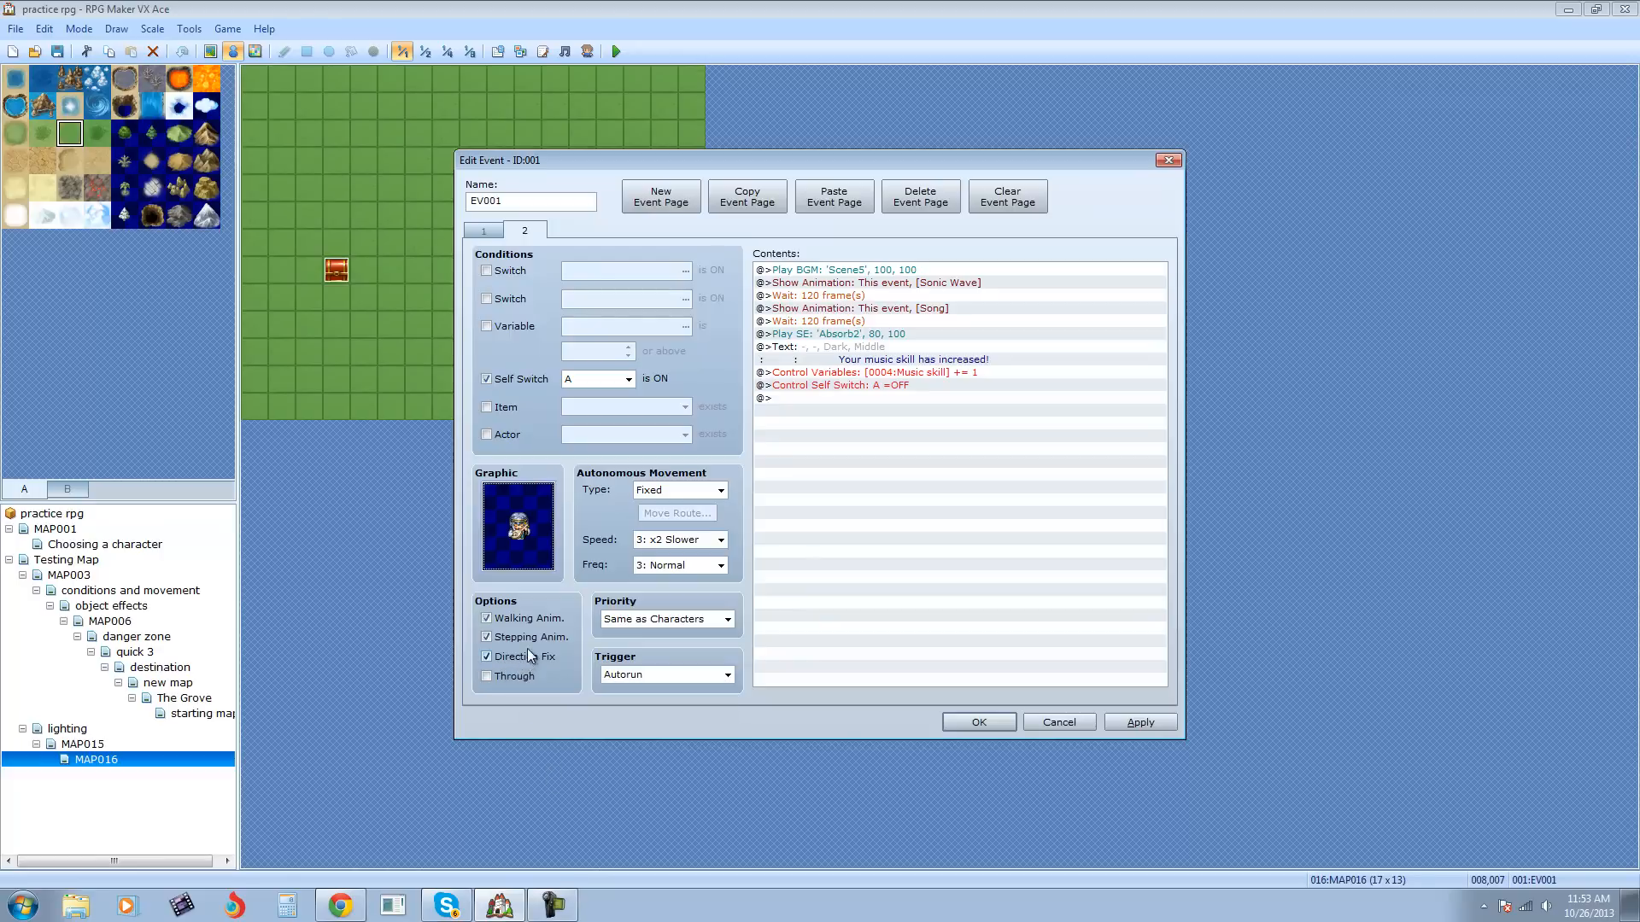
double_click(522, 535)
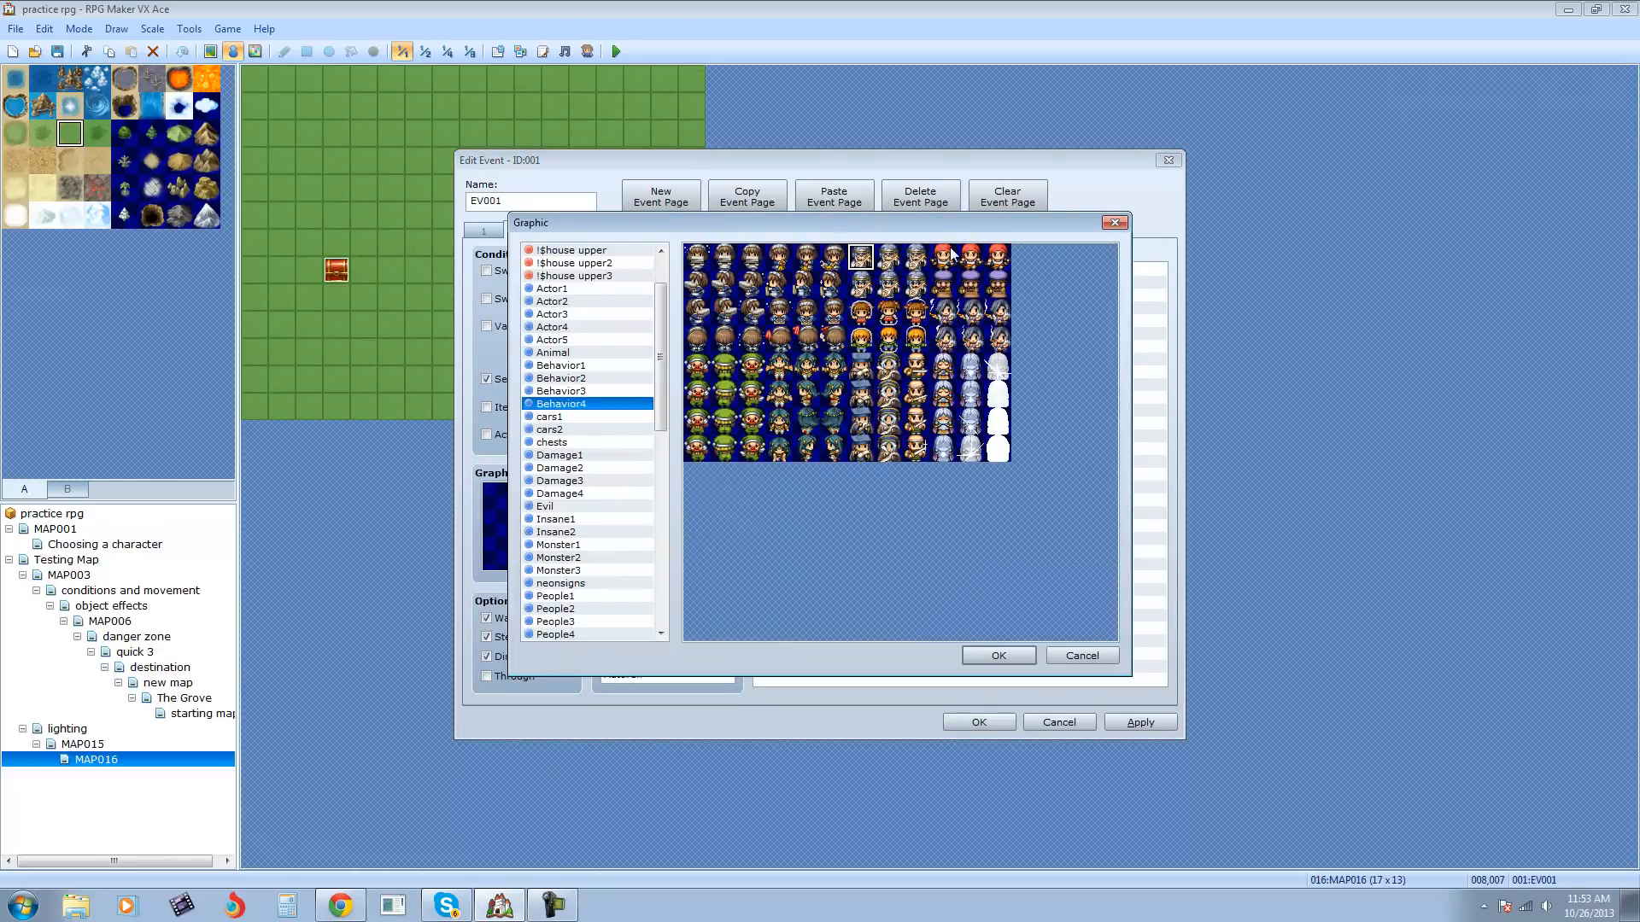
click(888, 289)
click(888, 314)
click(1082, 656)
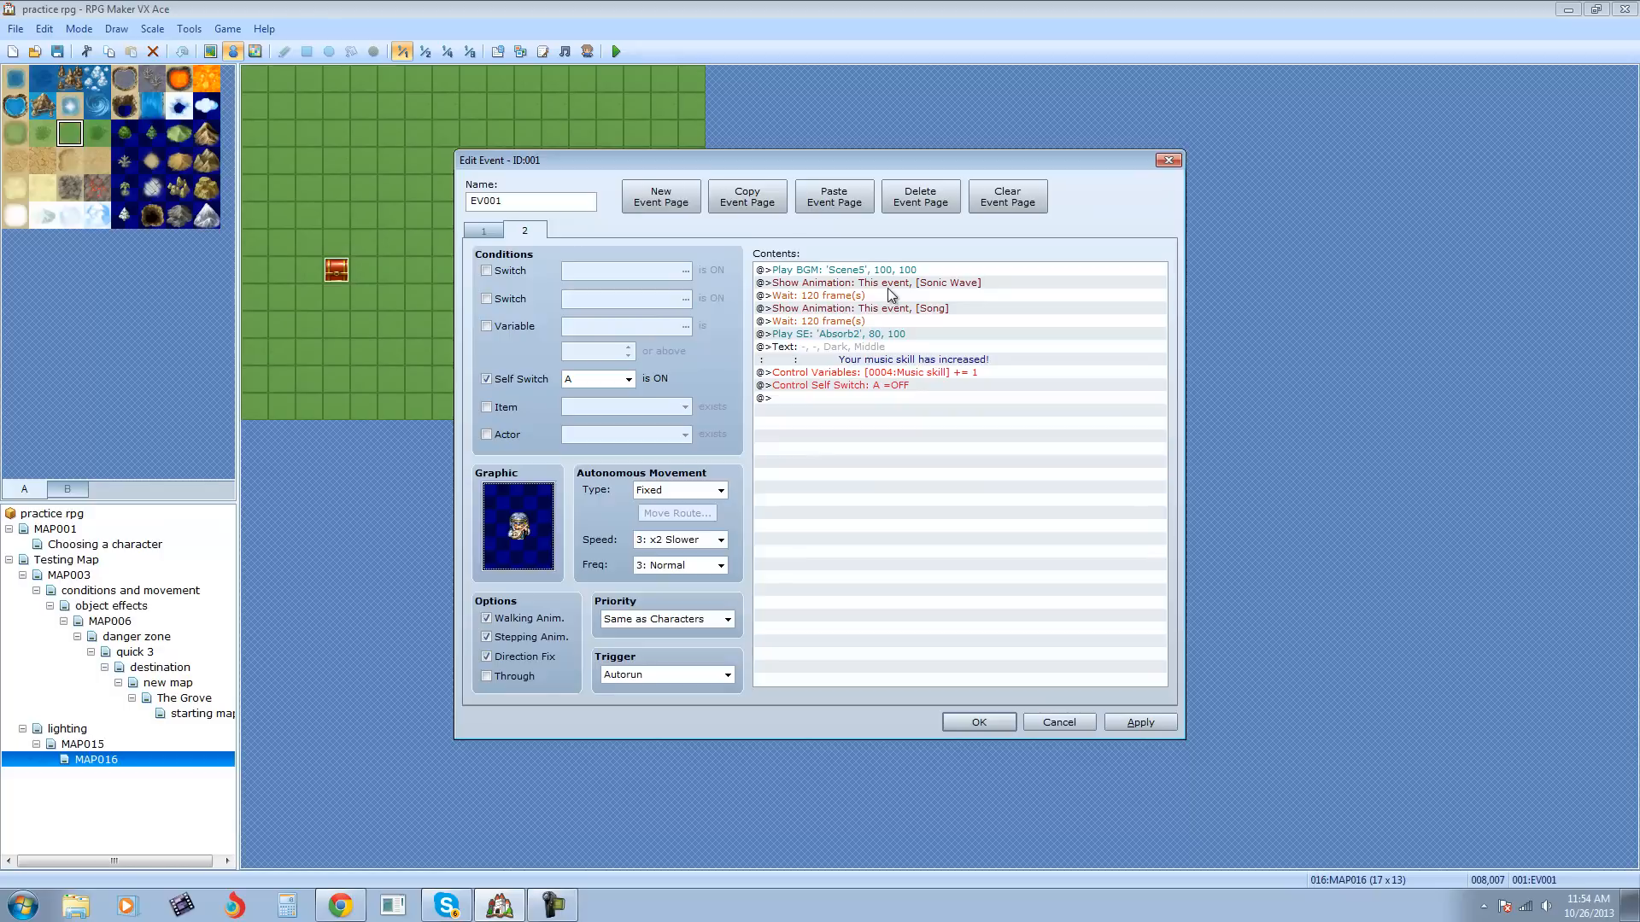
Step: Review the second page's Wait and Song animation commands and inspect the Play SE command's sound settings
click(837, 296)
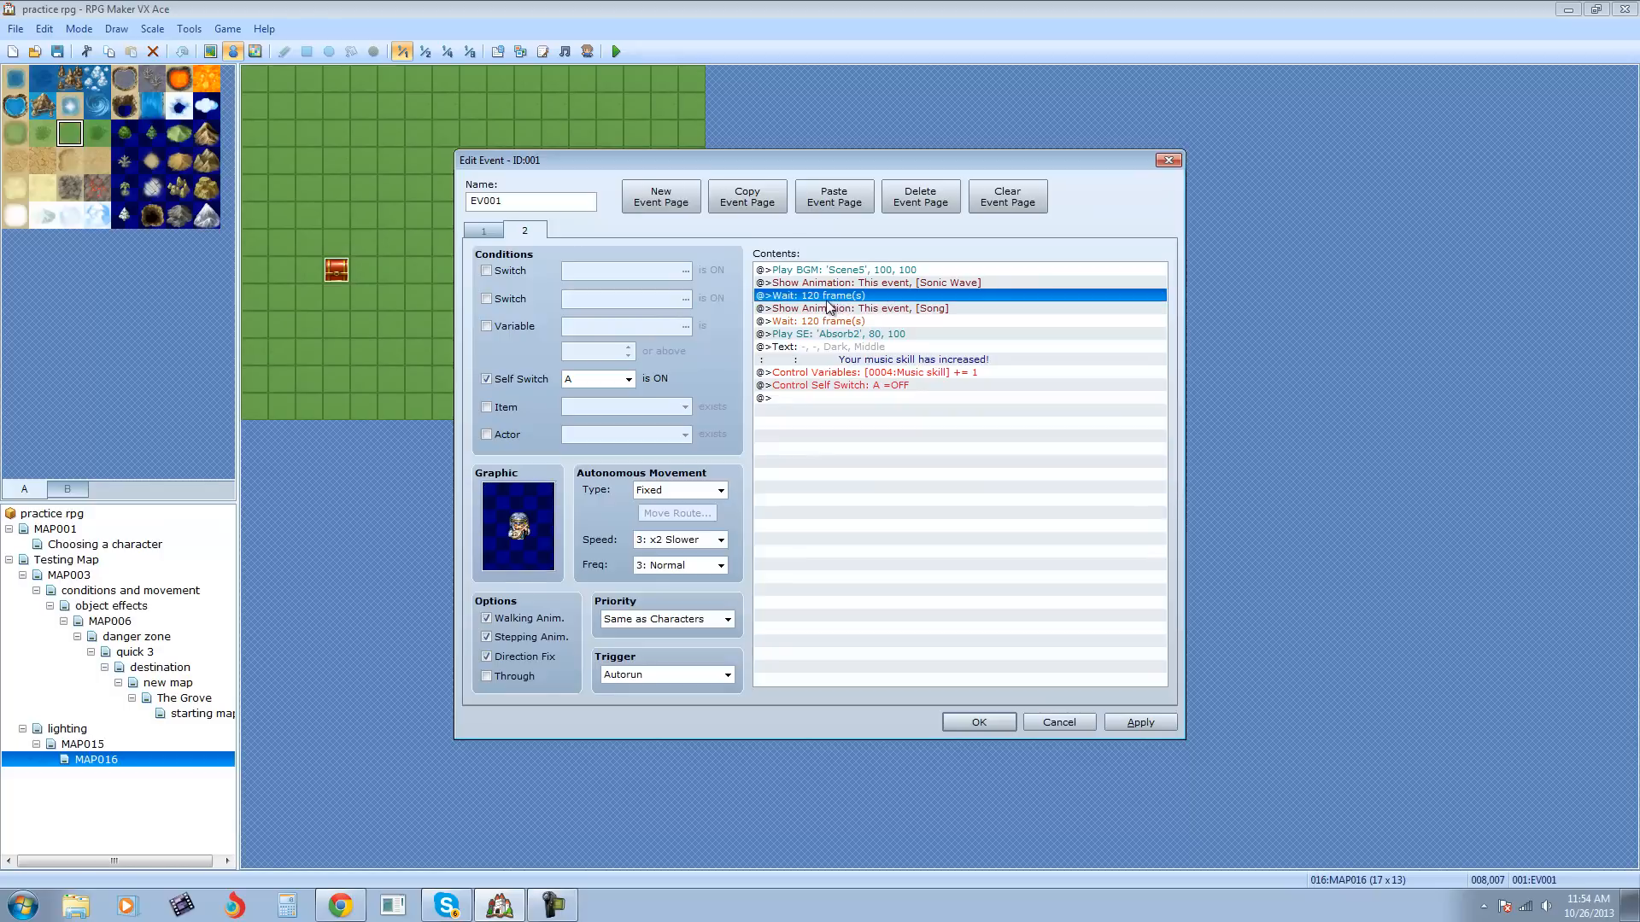
click(891, 309)
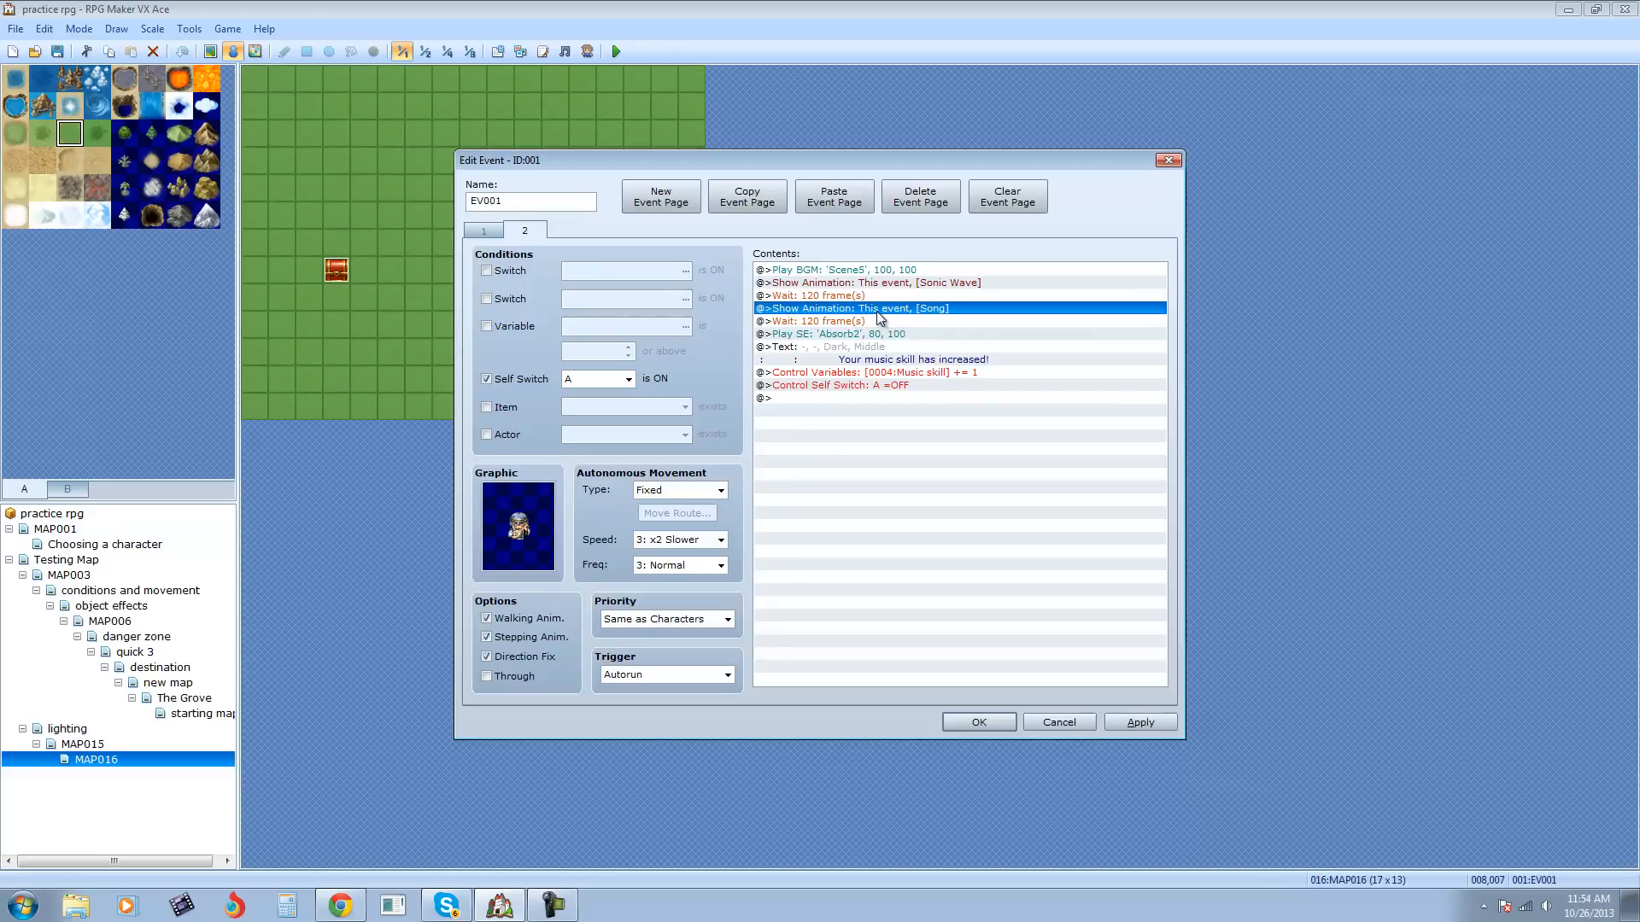
click(826, 323)
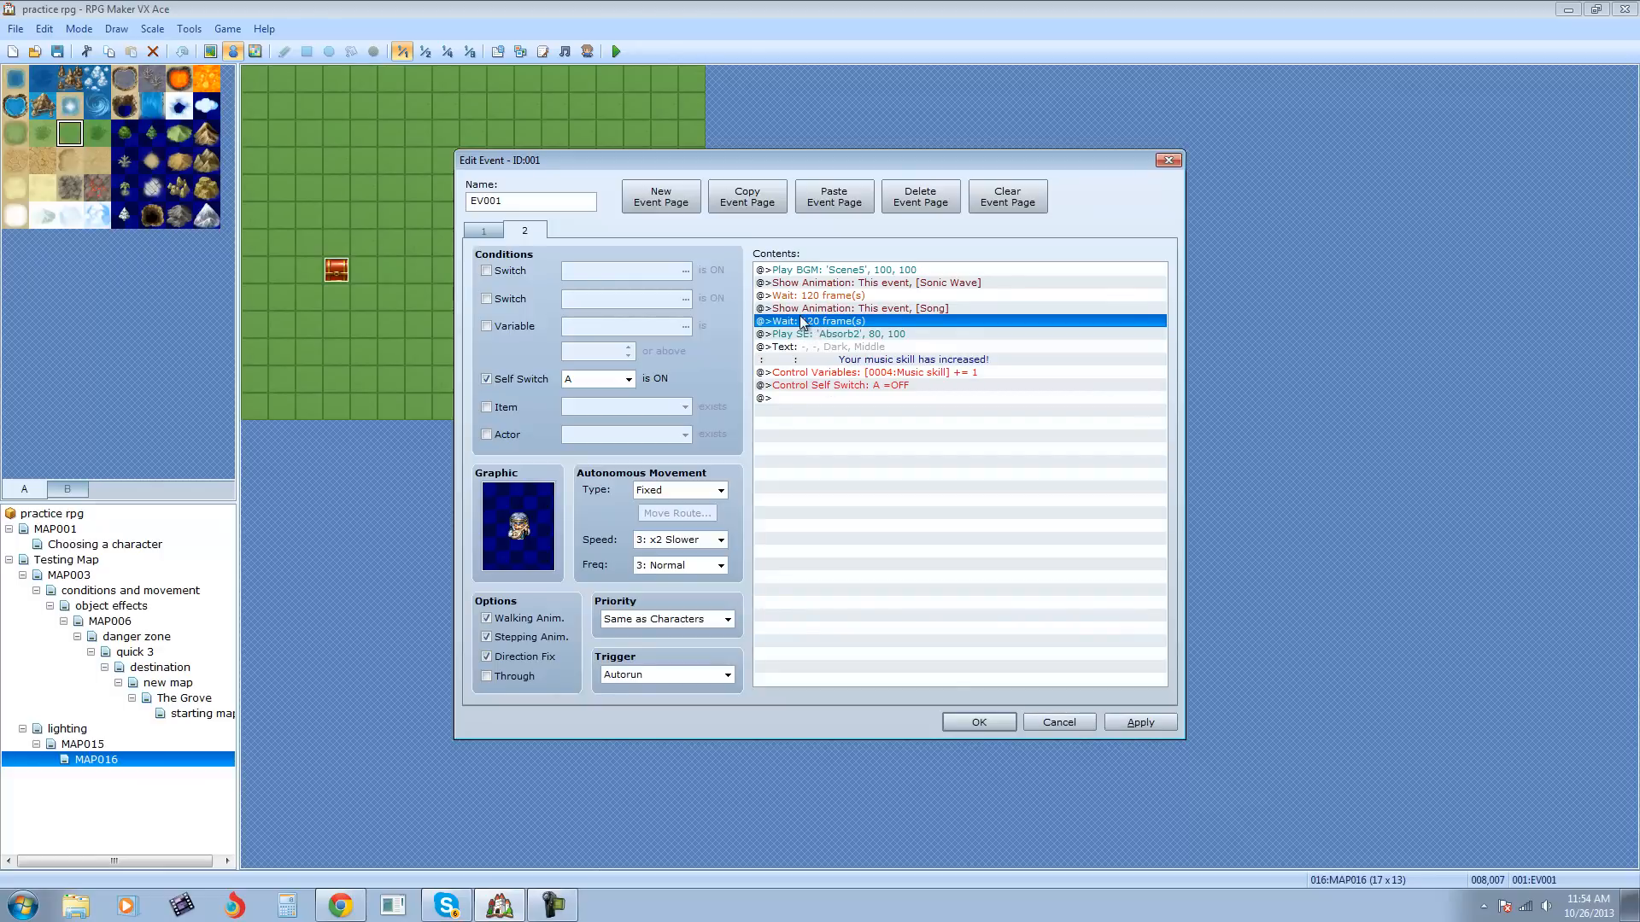
click(803, 337)
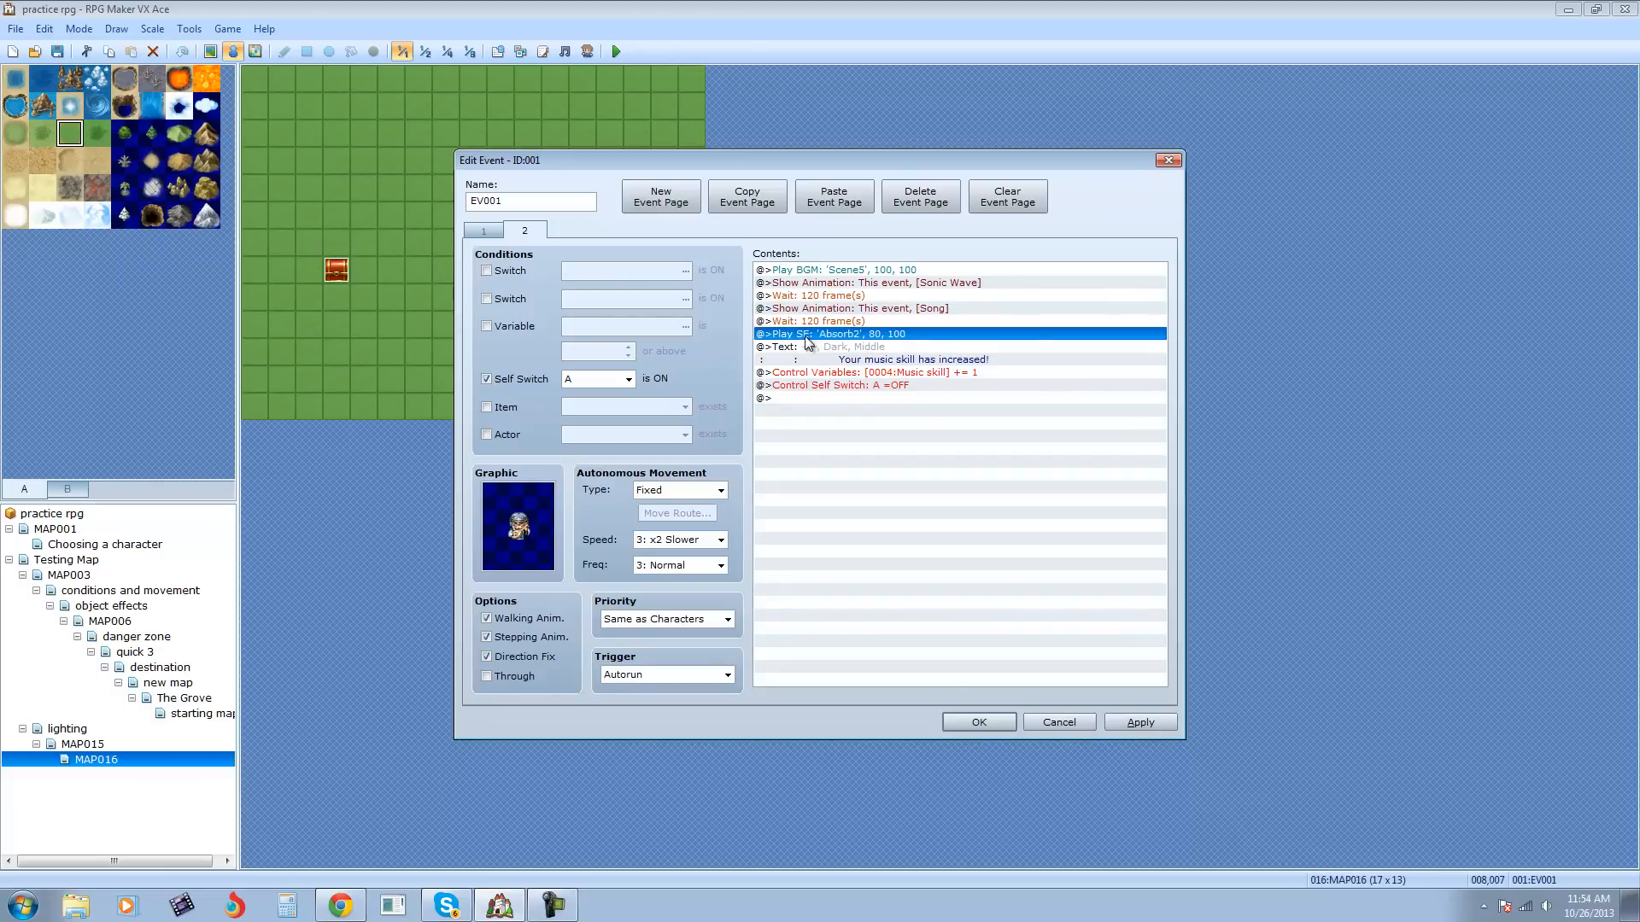
right_click(854, 338)
click(879, 360)
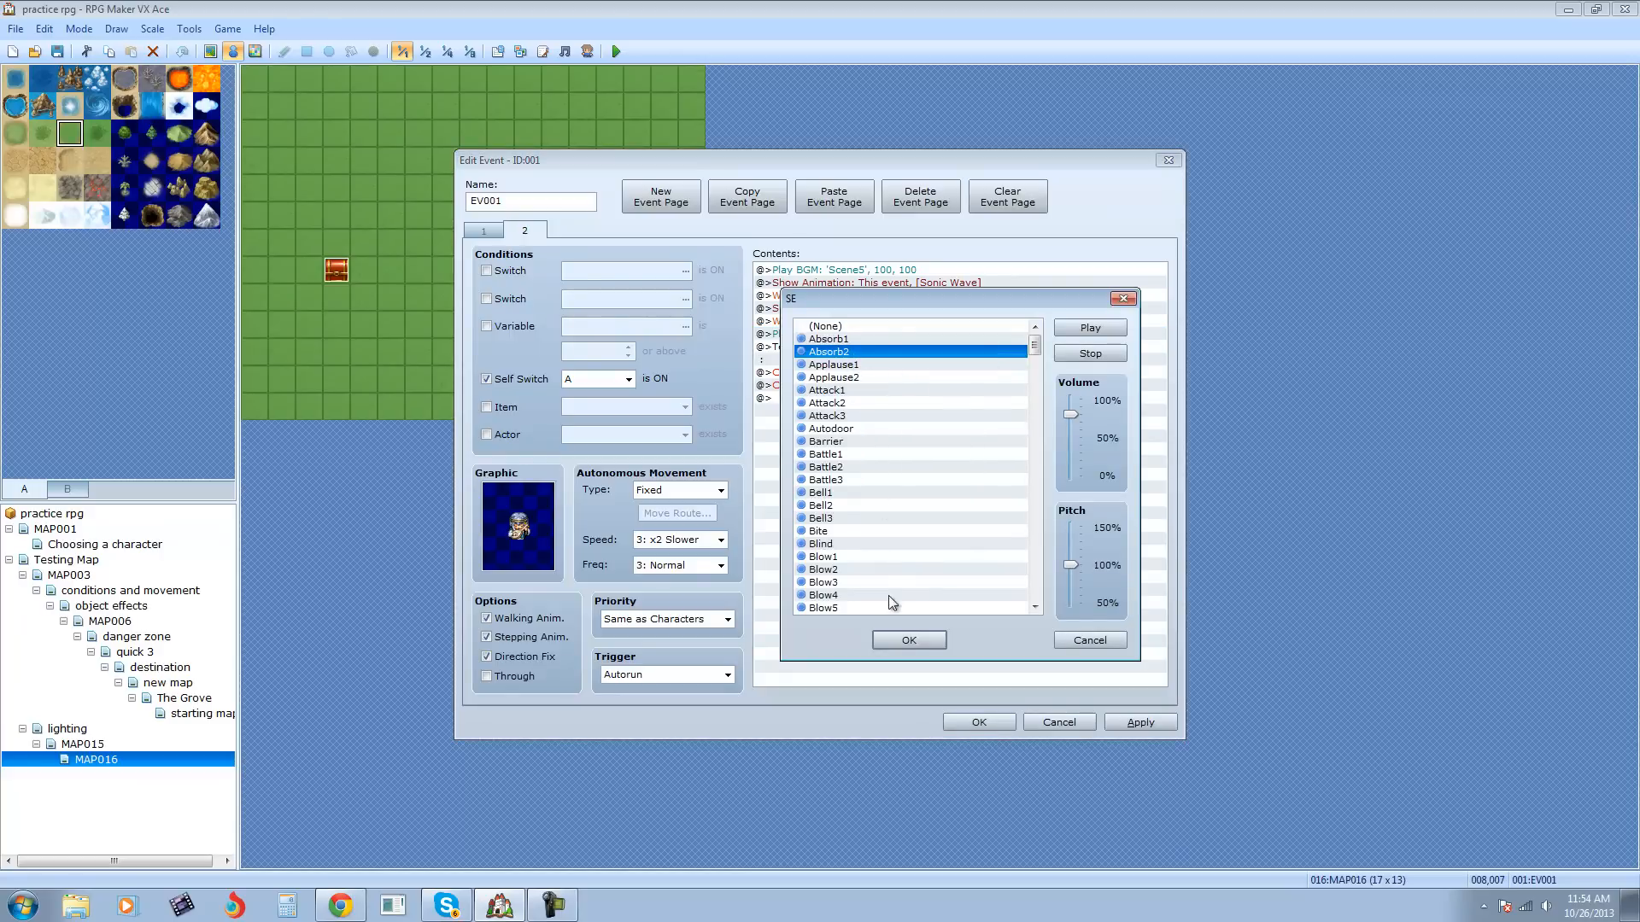
click(1083, 641)
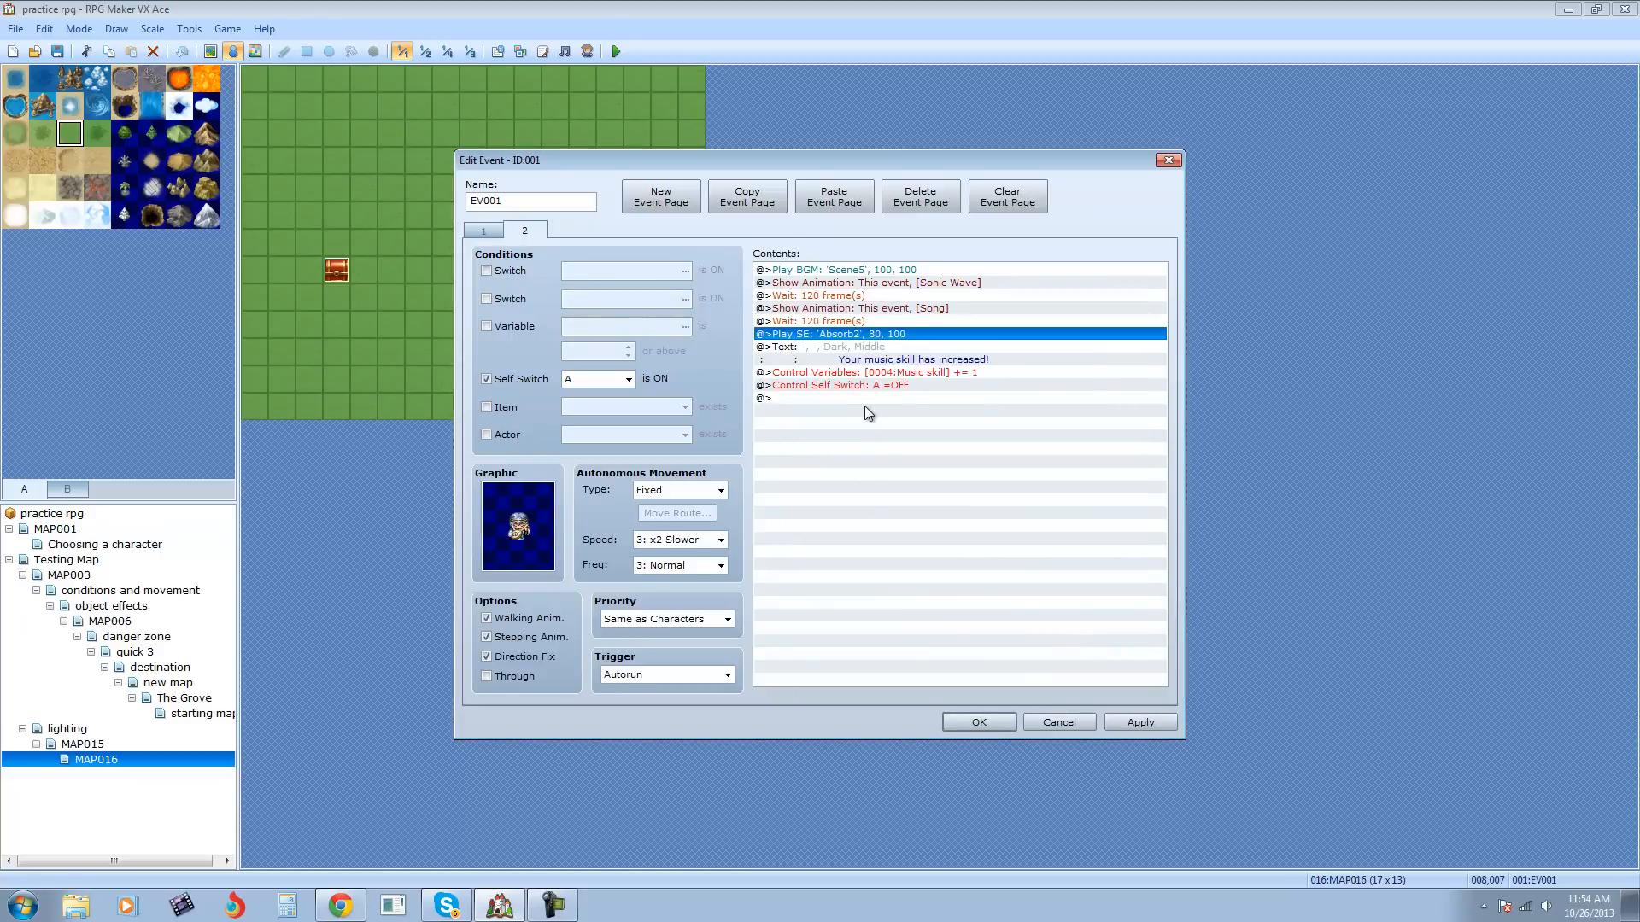
Step: Inspect the background and position settings of the "Your music skill has increased!" message
click(904, 358)
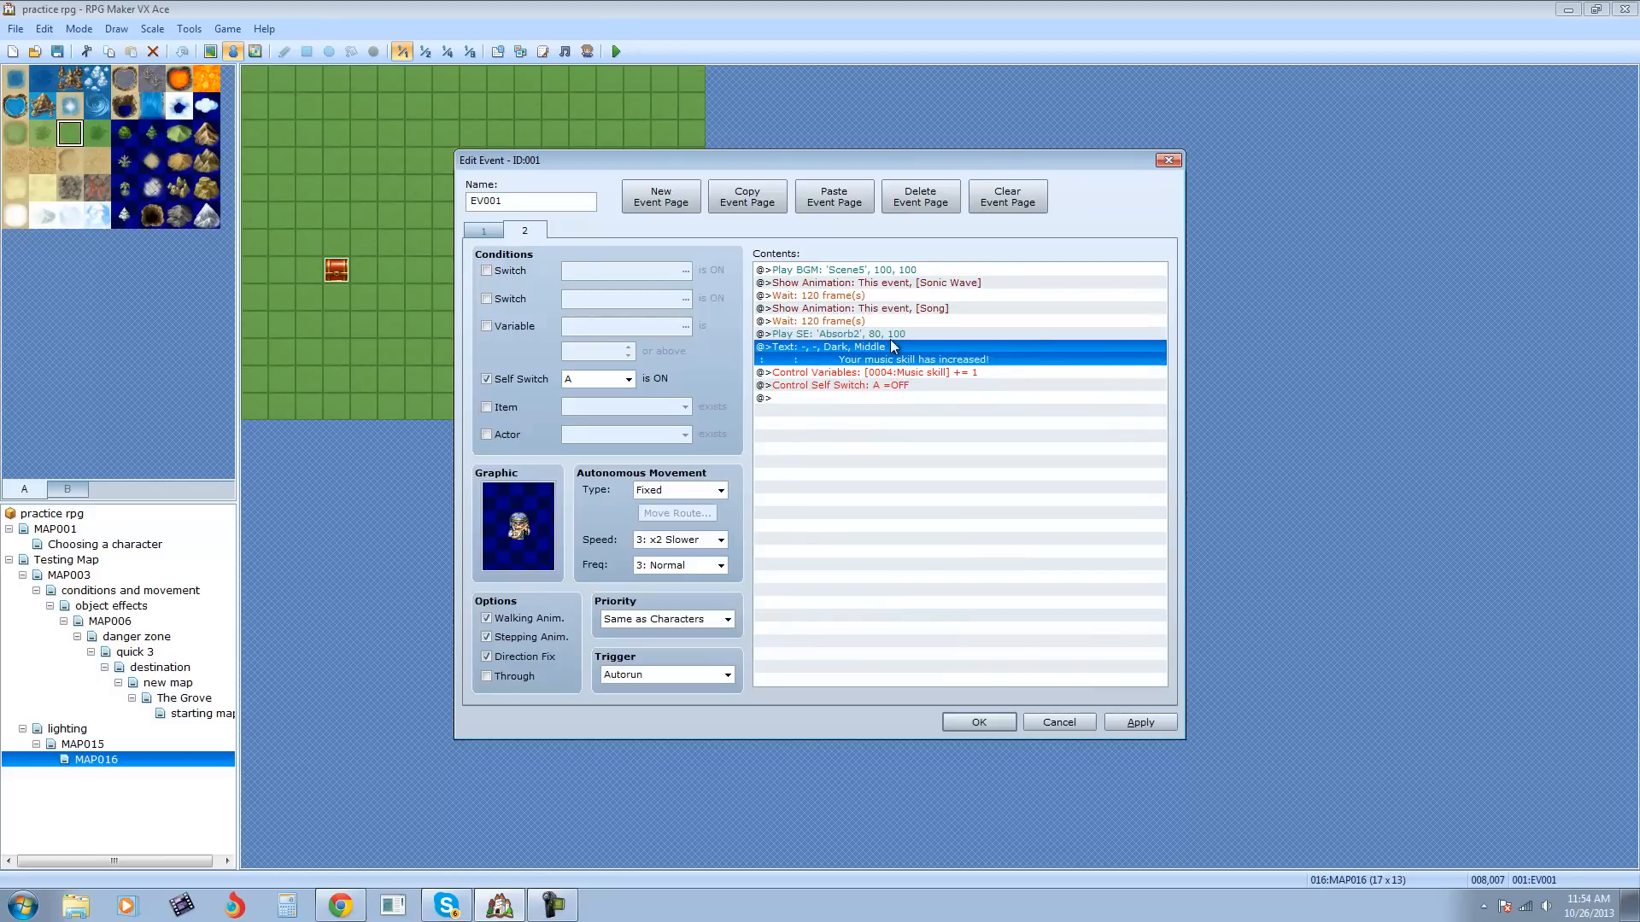
right_click(892, 359)
click(930, 368)
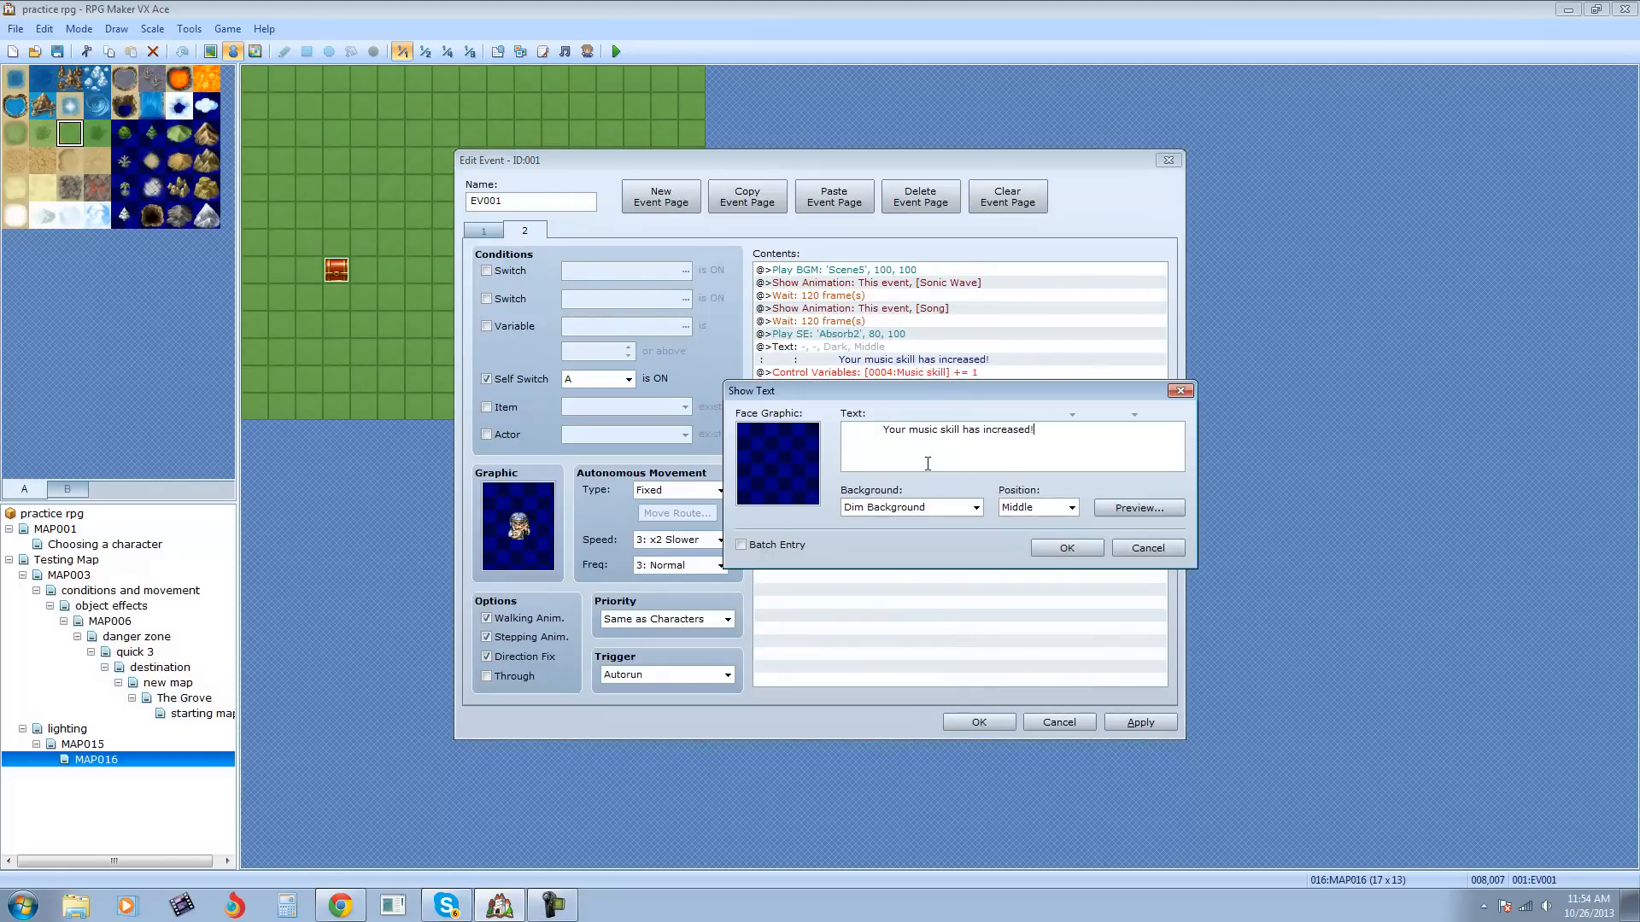
click(1135, 546)
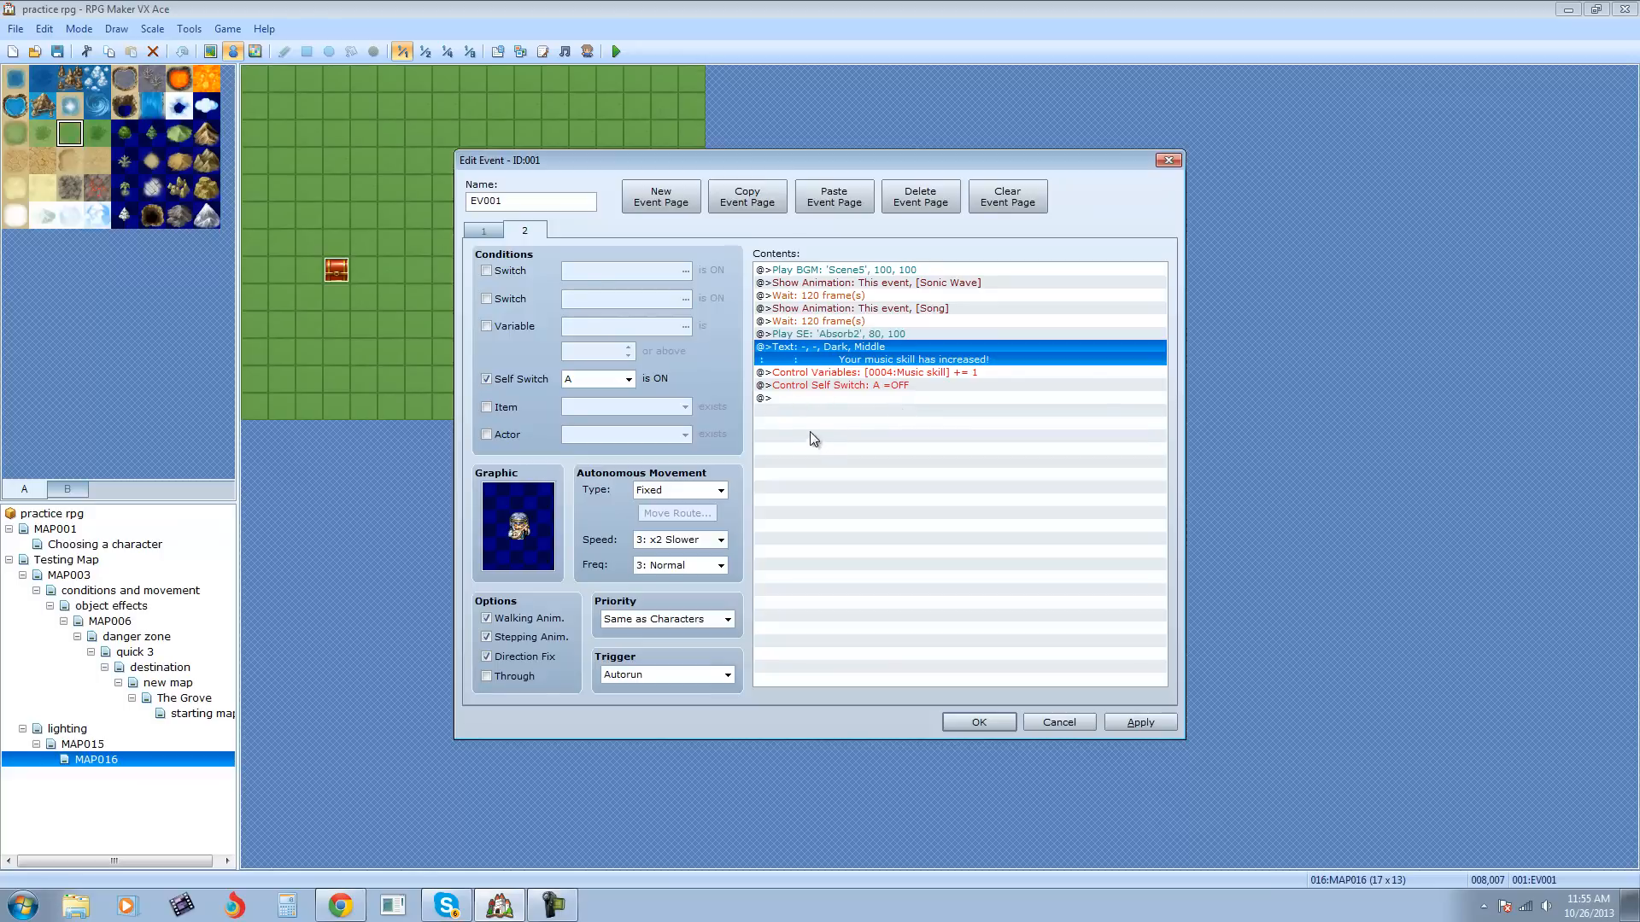
Step: Inspect the existing Control Variables command for Music skill on the second page
click(845, 374)
right_click(846, 373)
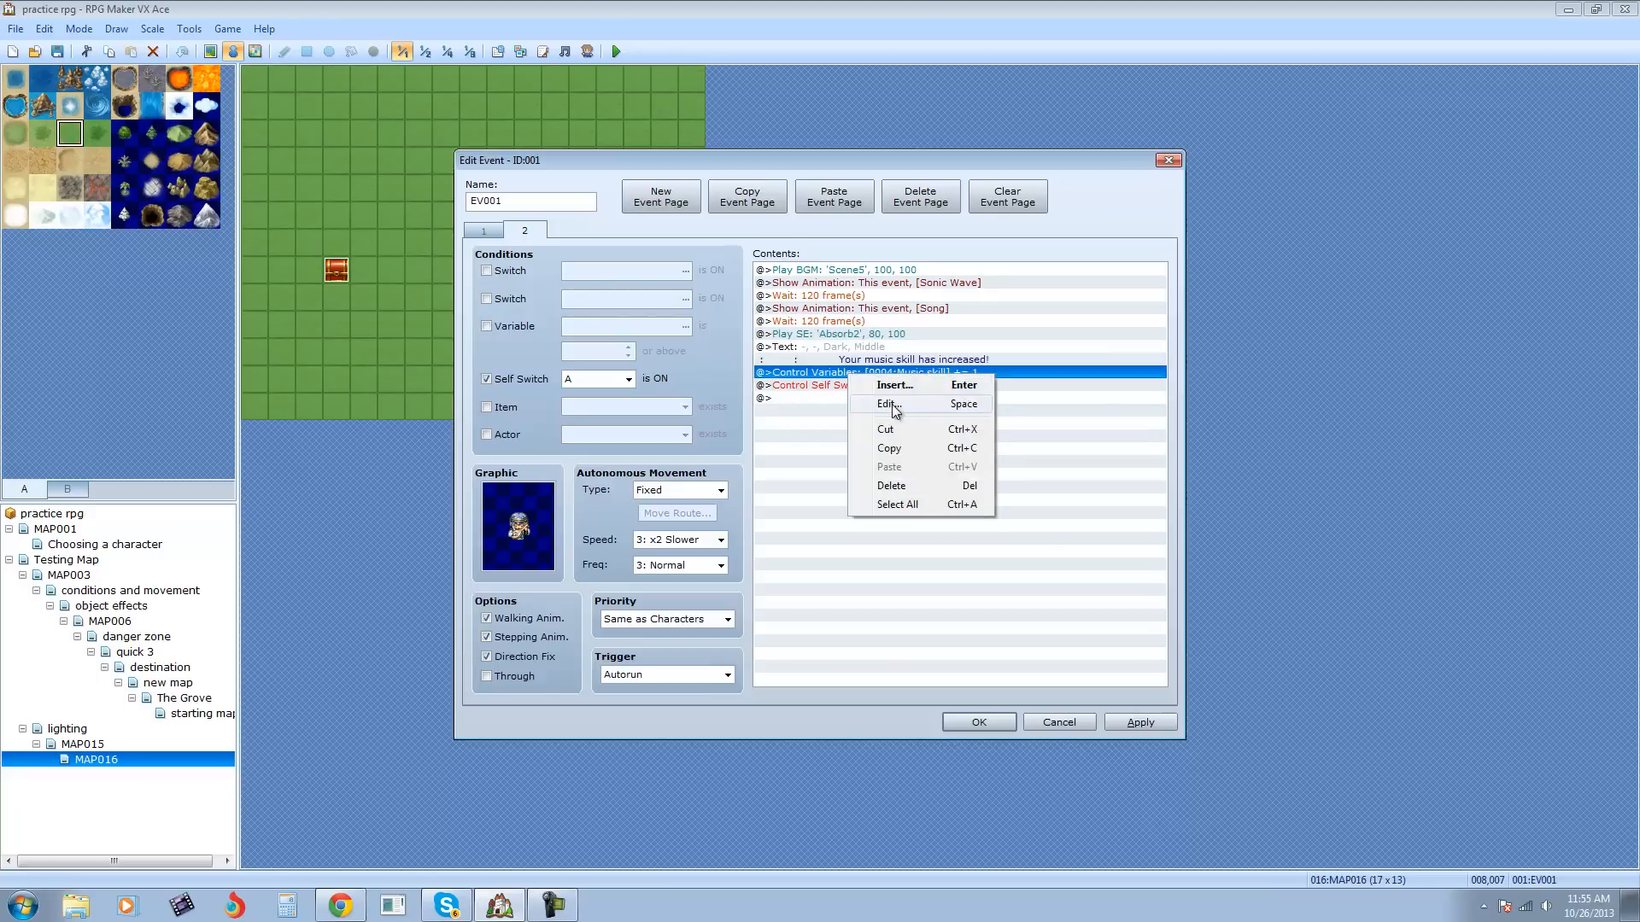
click(888, 400)
click(1010, 631)
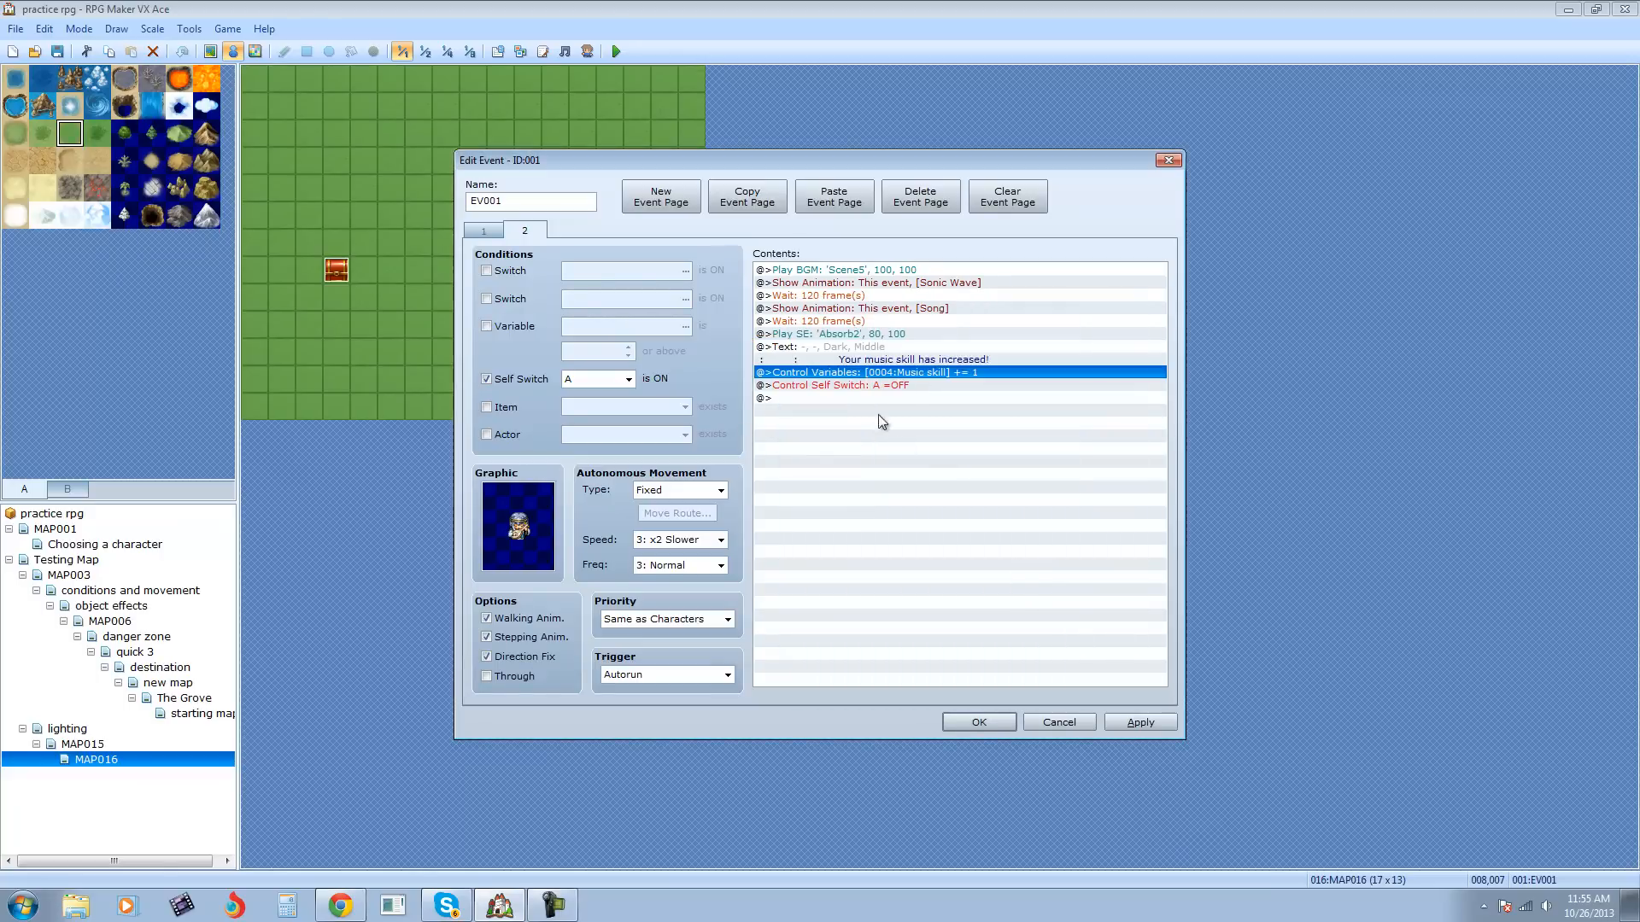
Step: Try naming variable 0005 "doodad varialbe" in a new Control Variables command, and clear the name
double_click(881, 375)
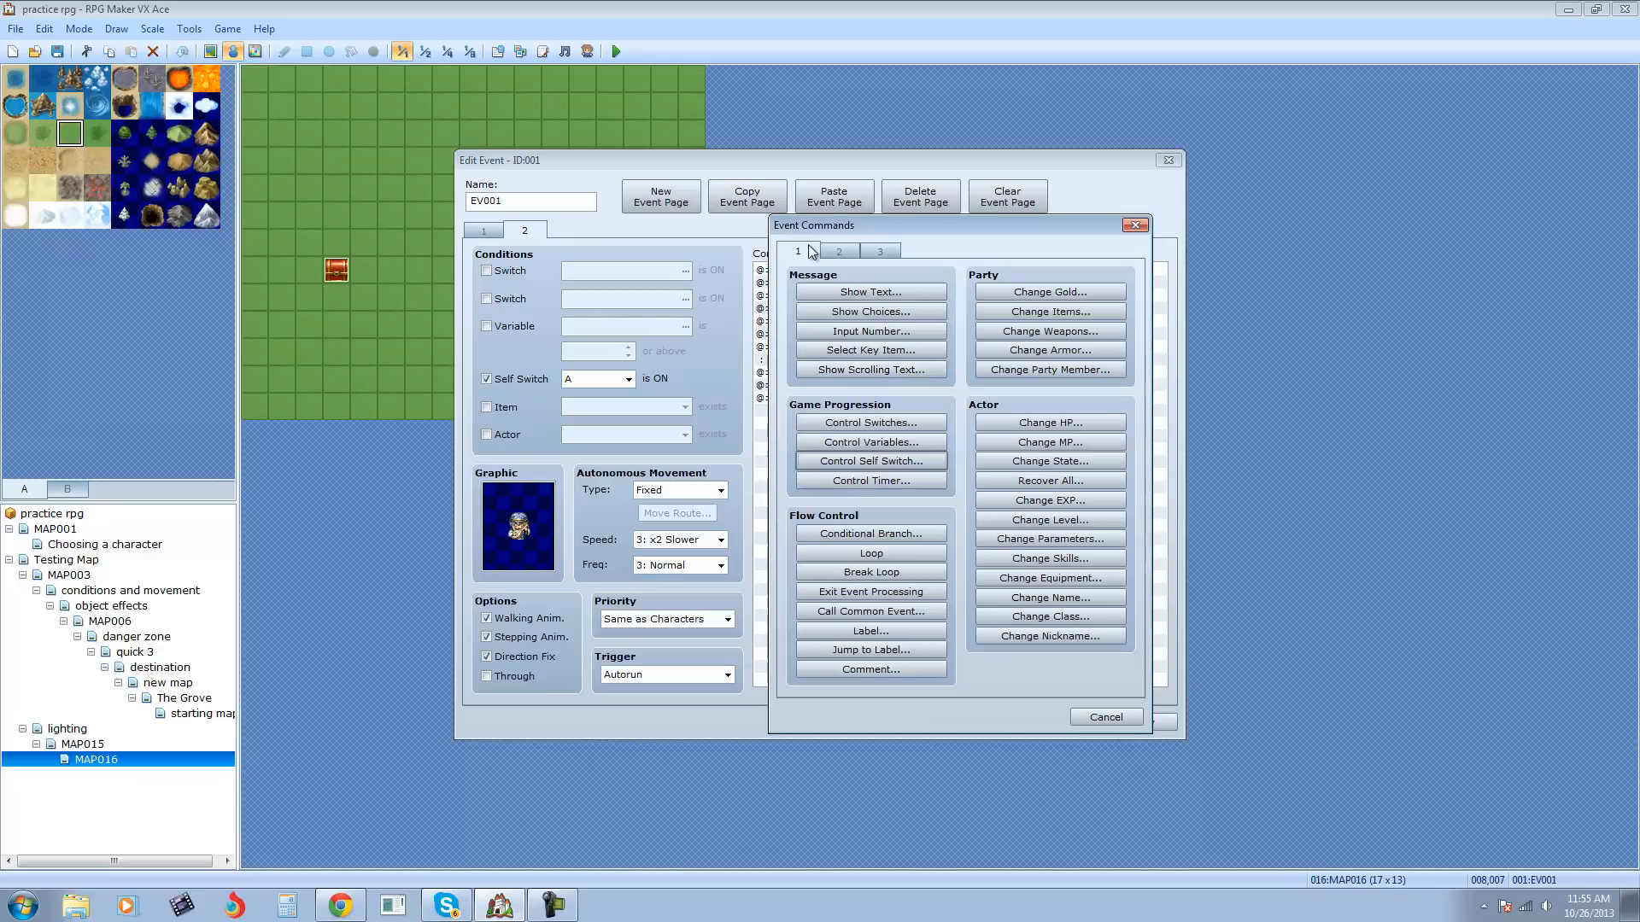
click(856, 443)
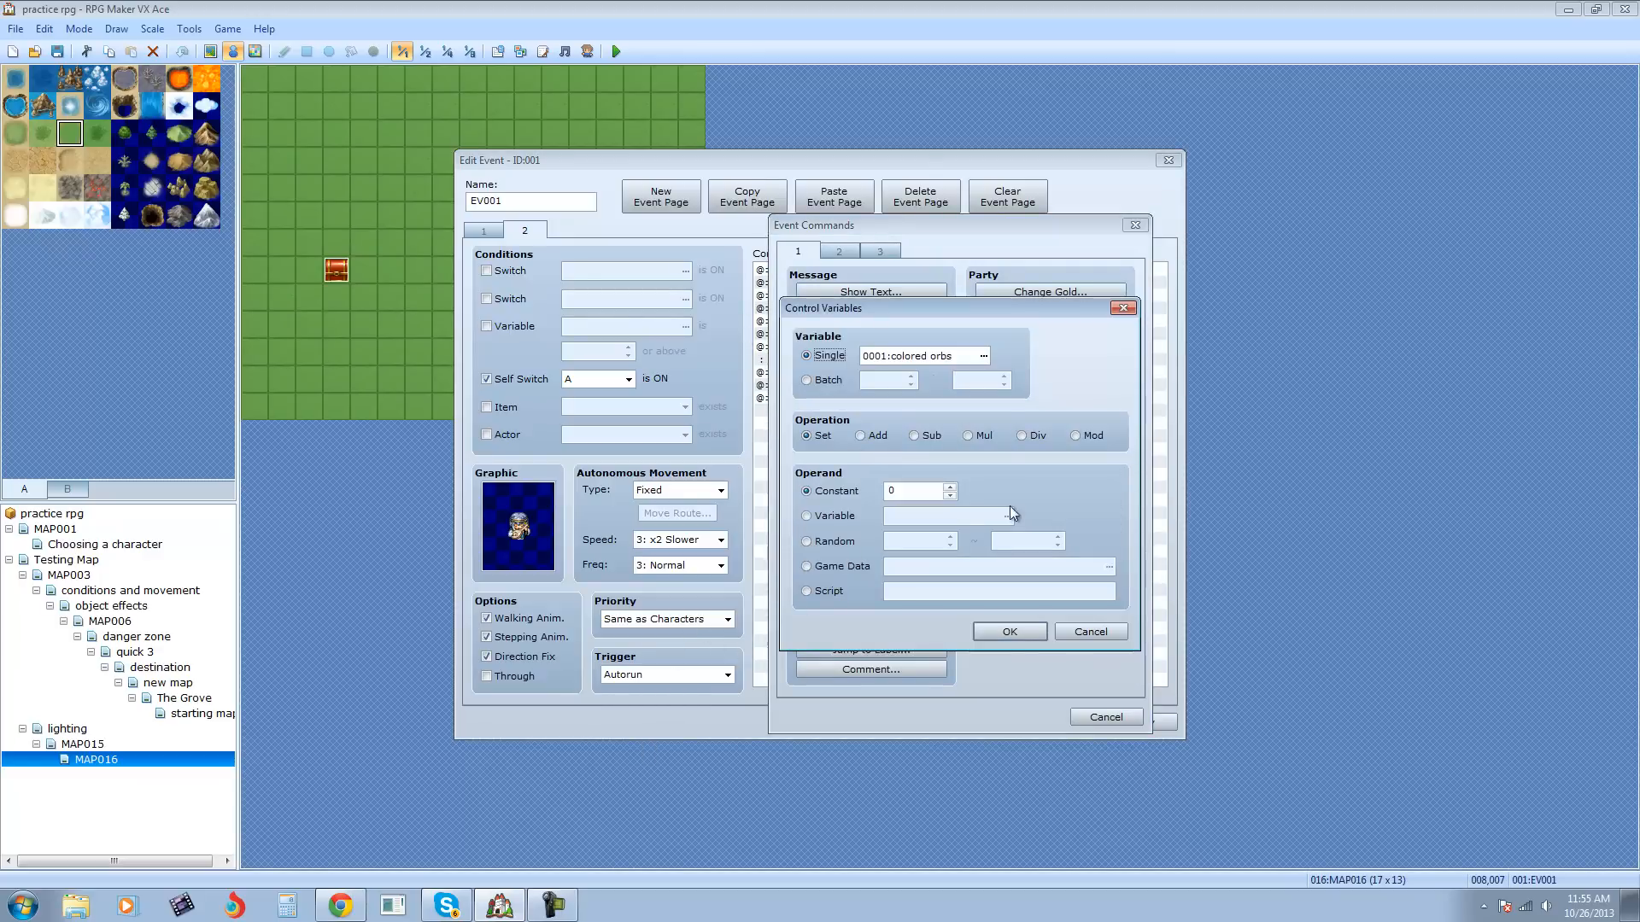
click(983, 355)
click(990, 372)
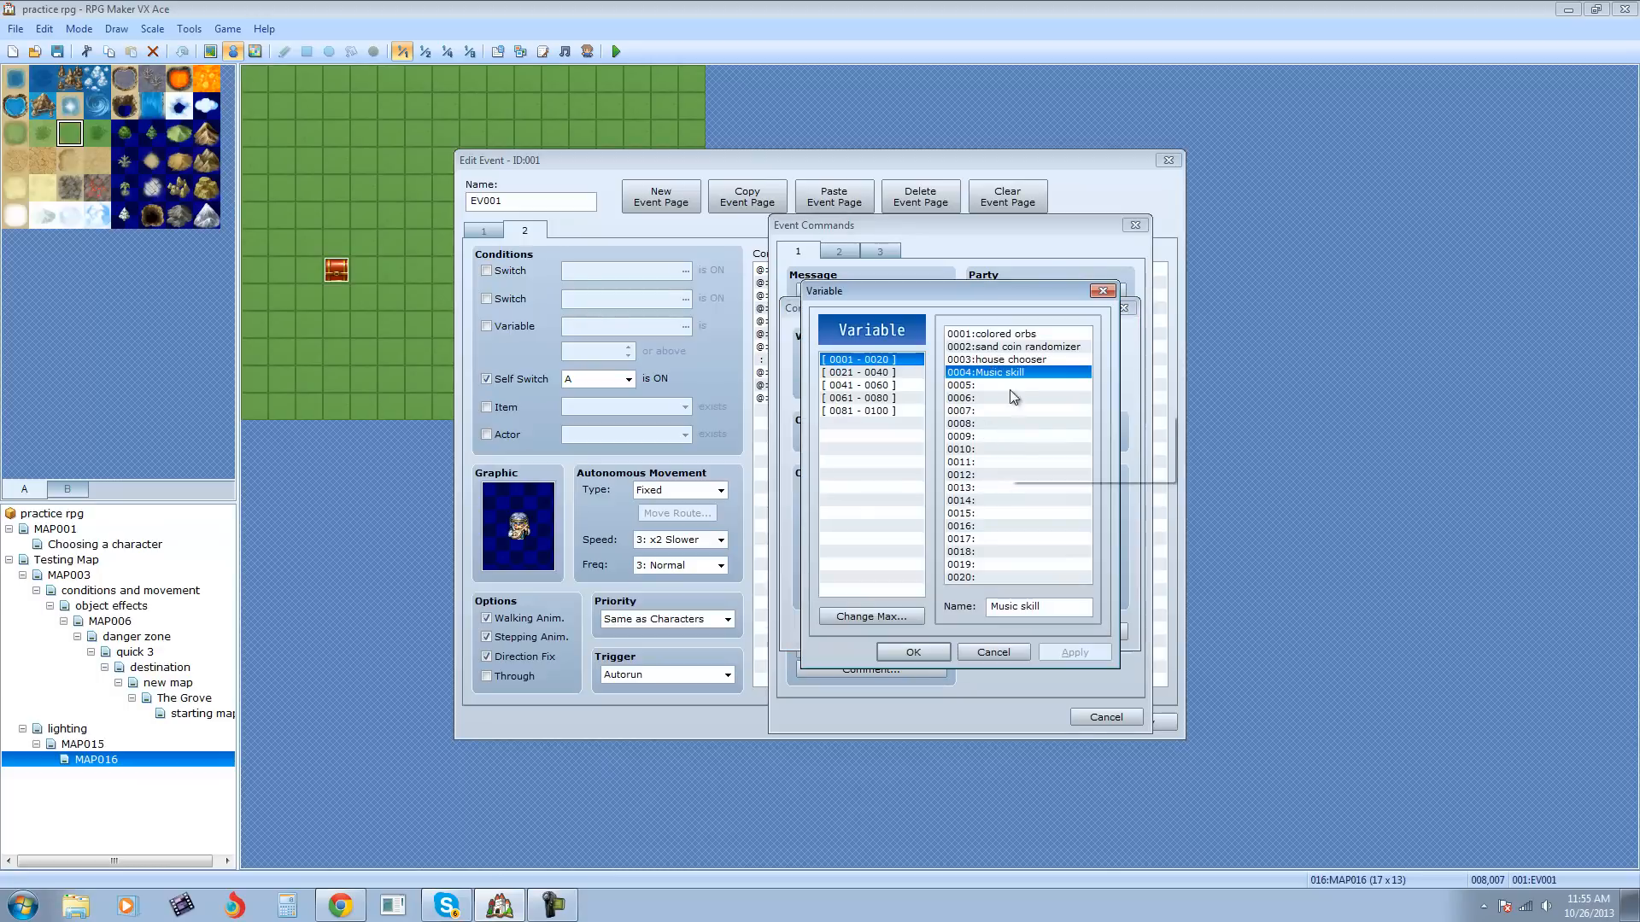
click(990, 387)
click(1030, 602)
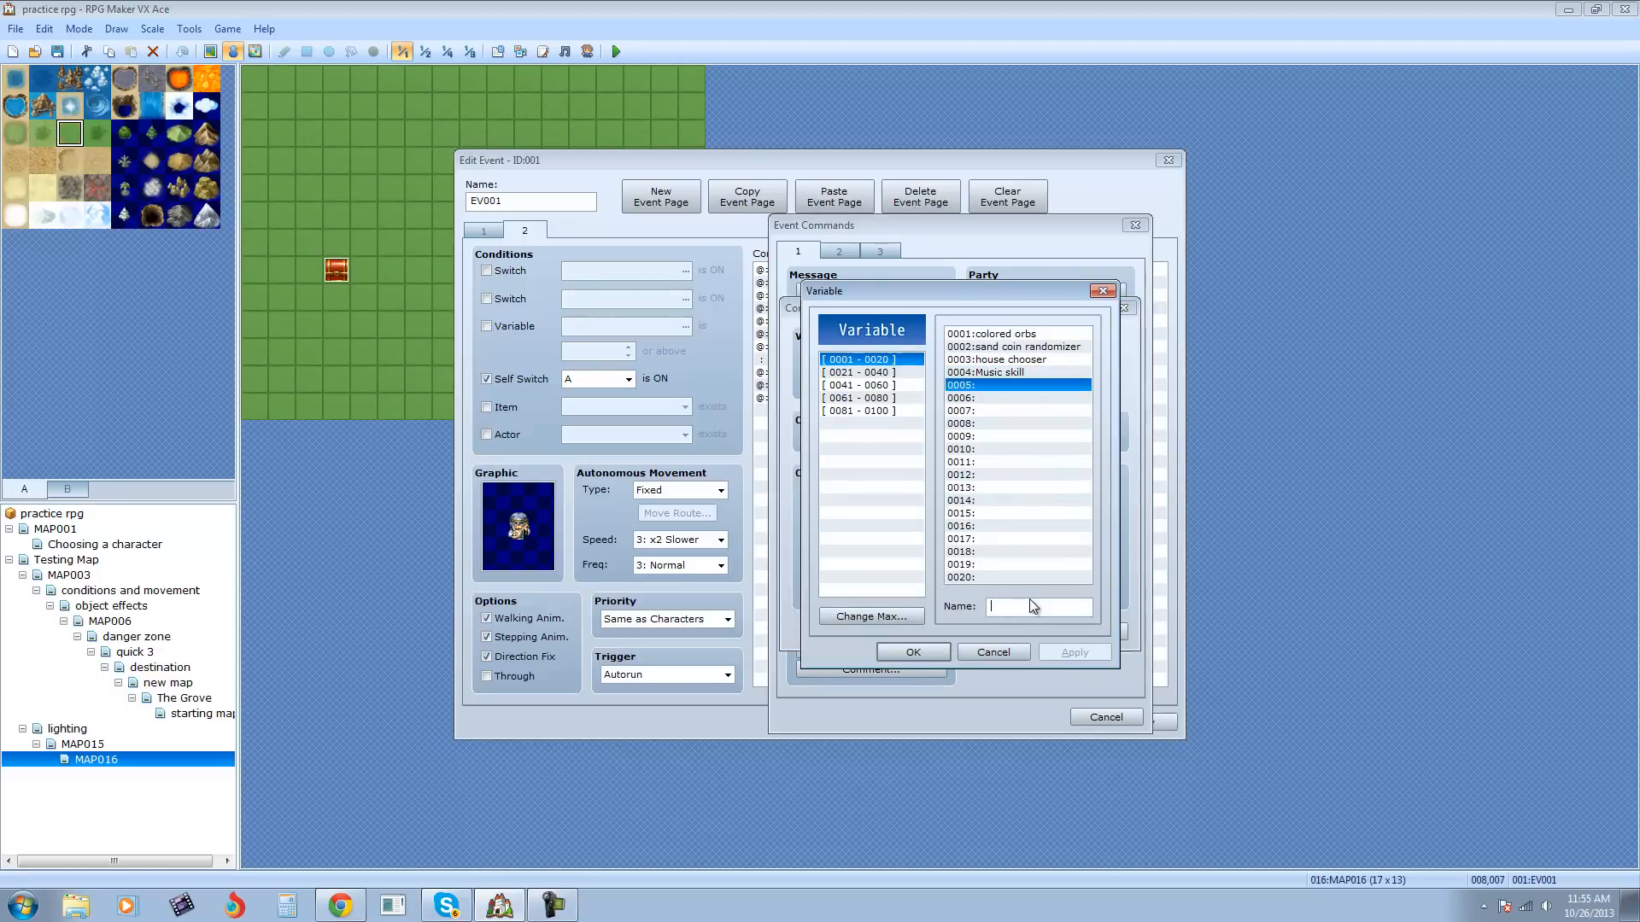
text(dooda)
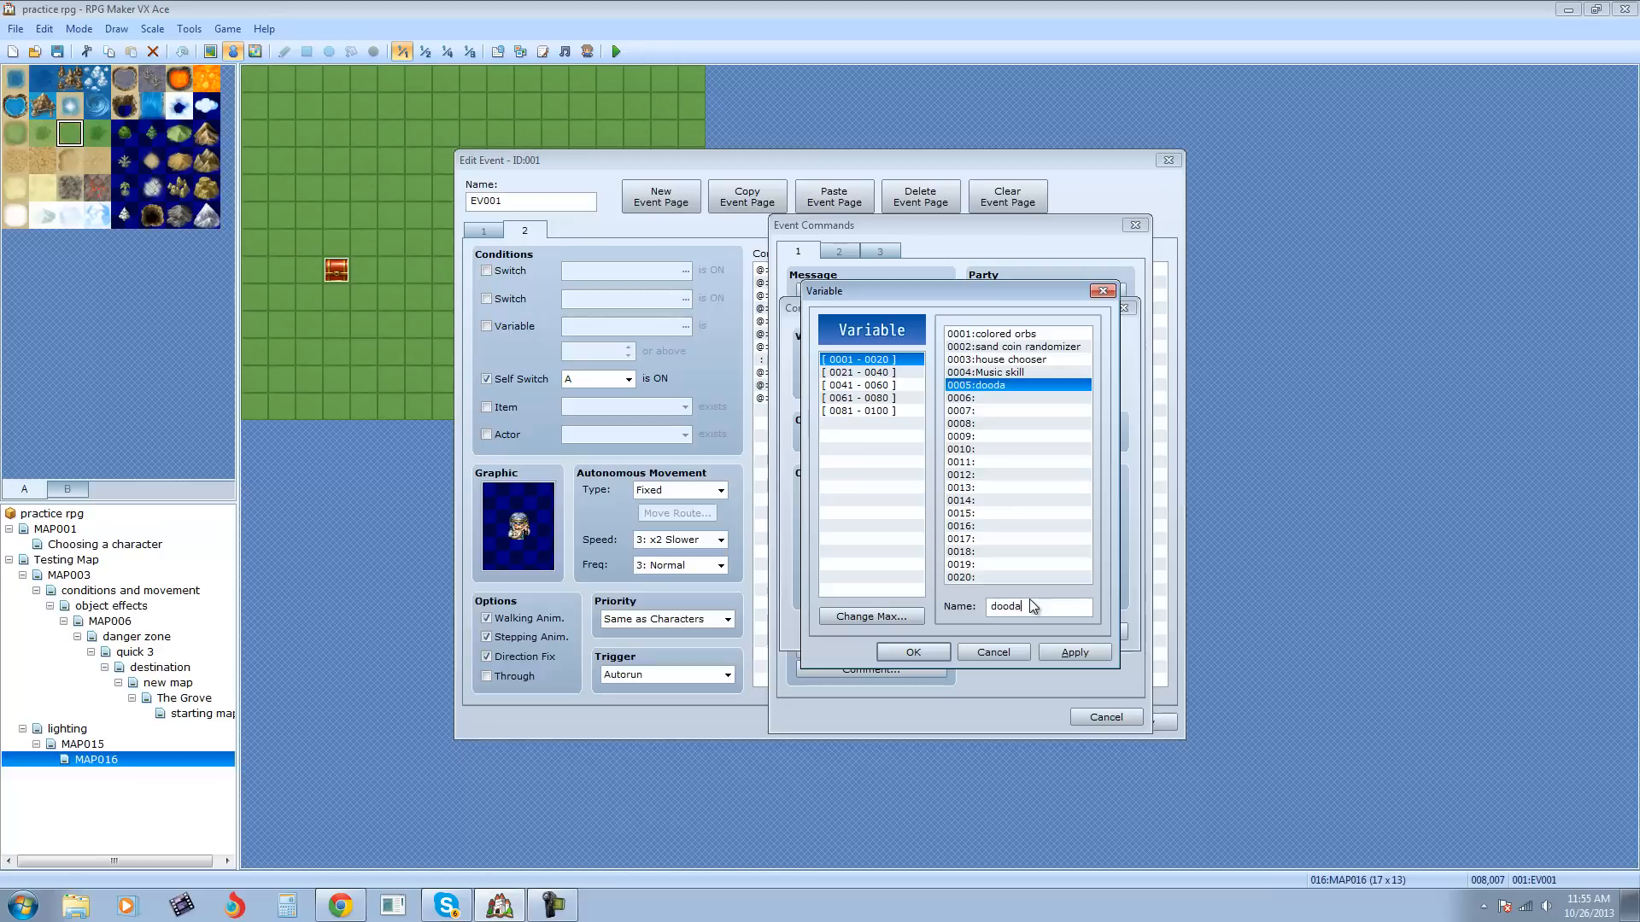
text(d varialbe)
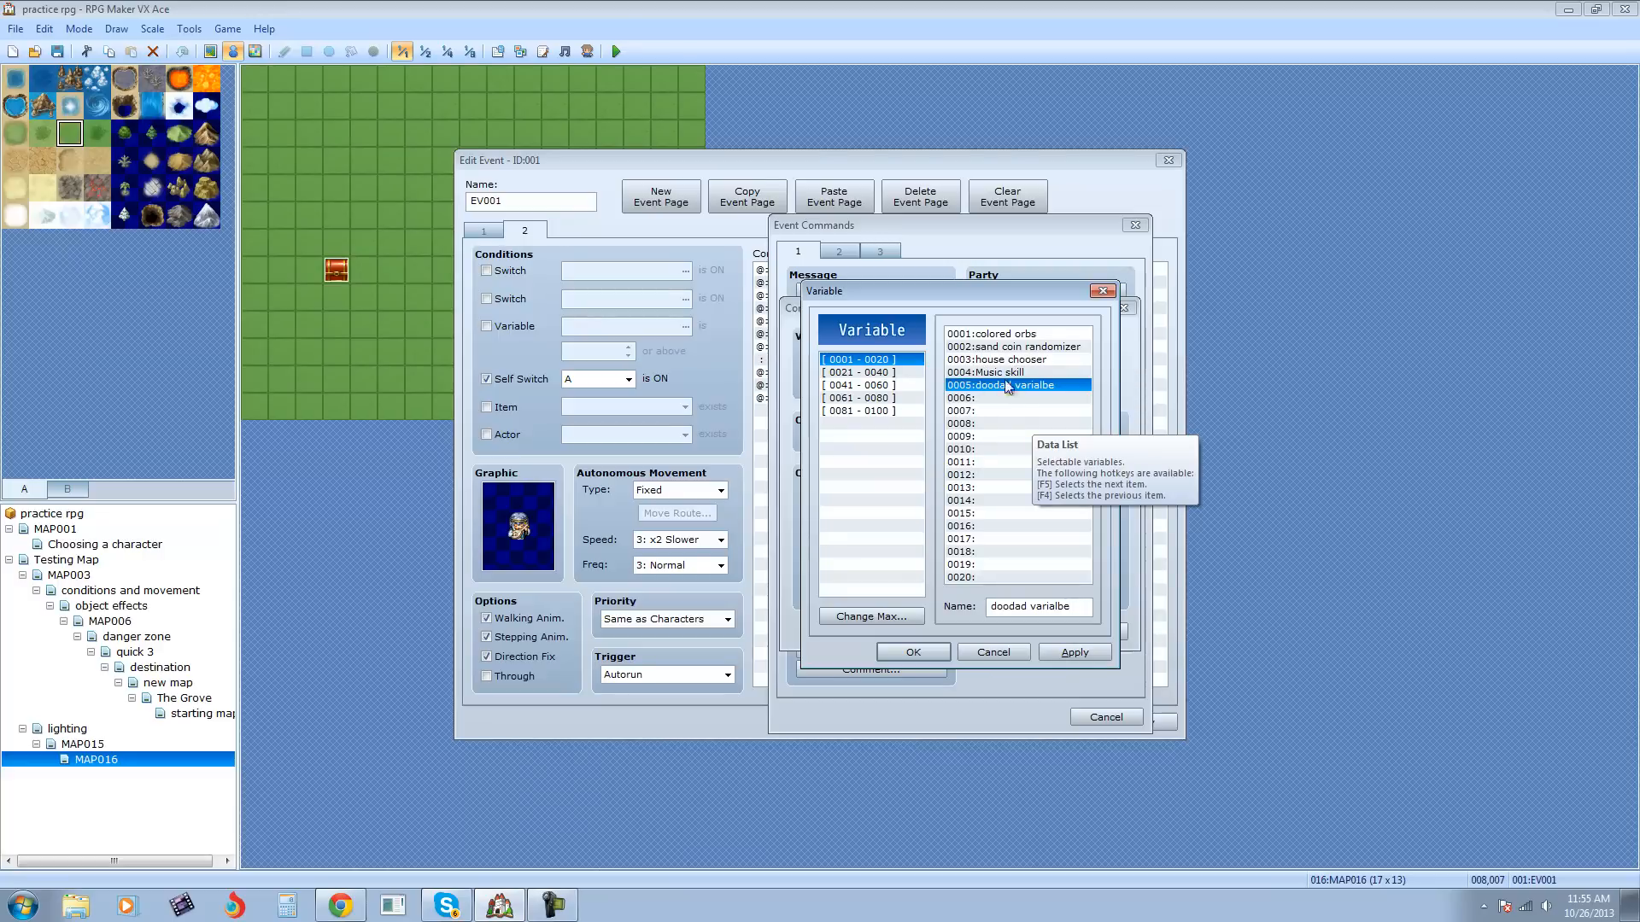
drag(1082, 607, 916, 611)
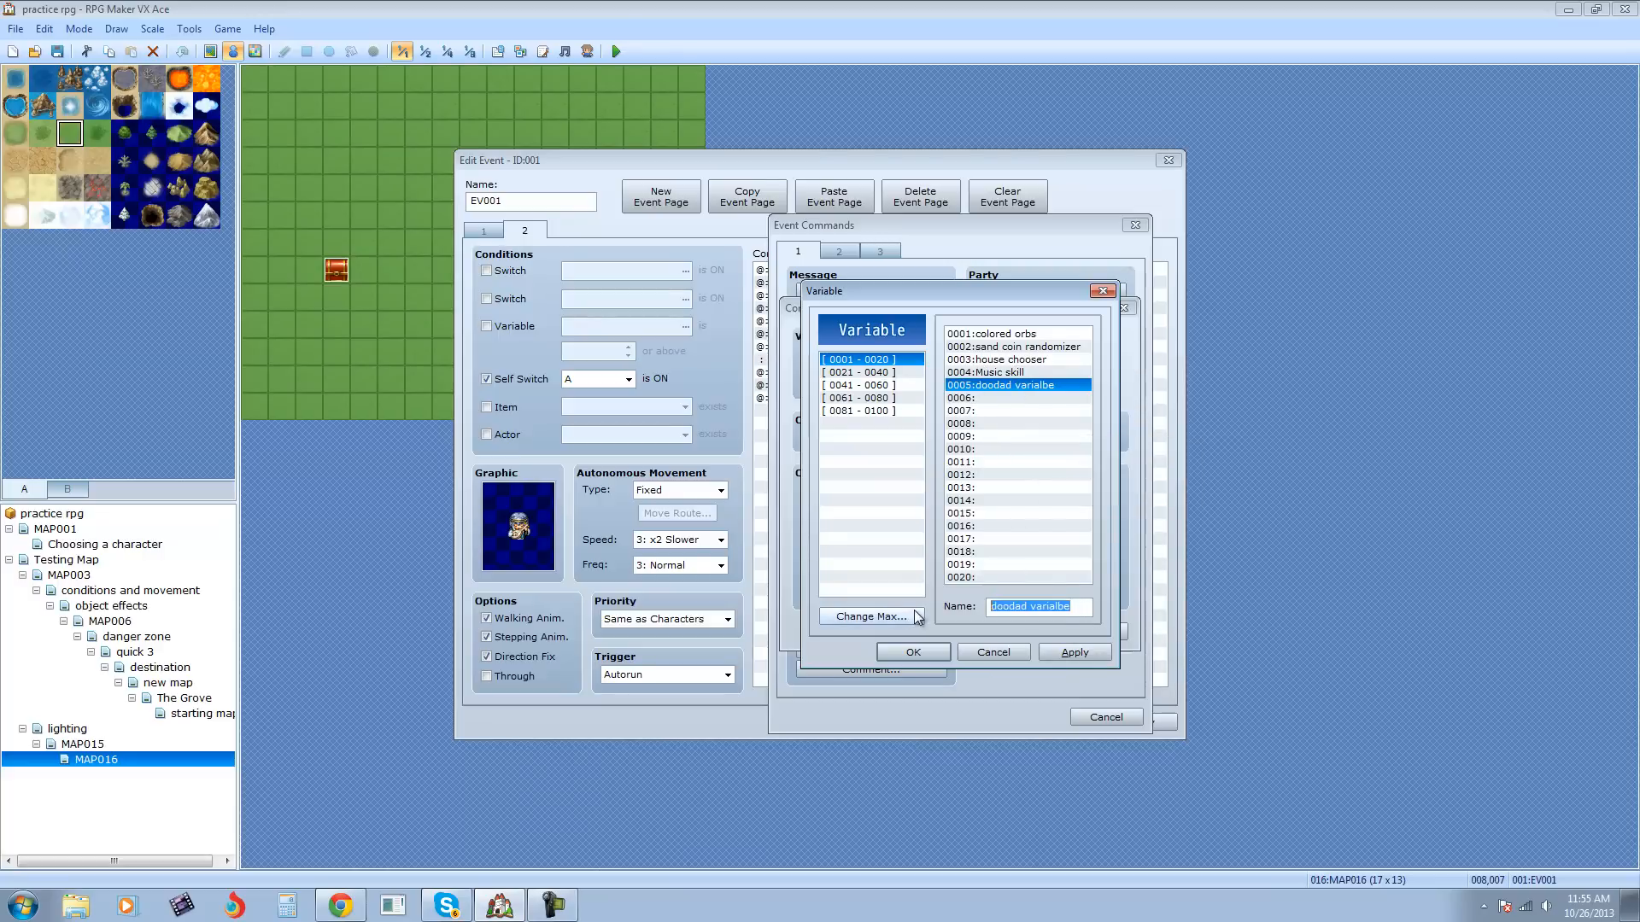
key(BackSpace)
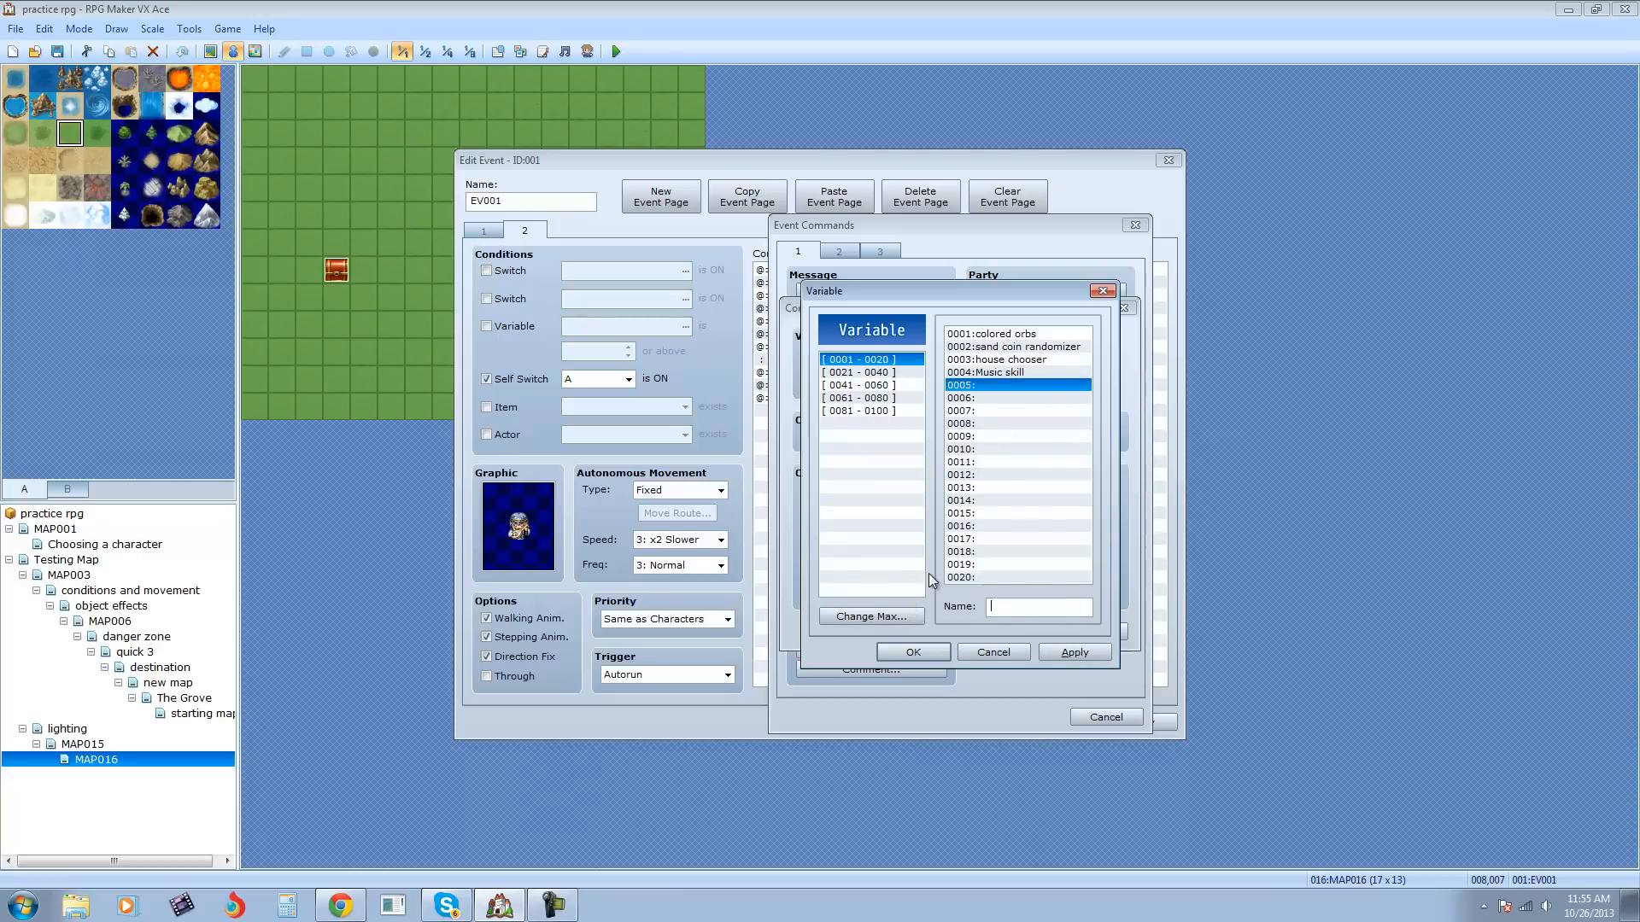
Step: Try a Control Variables command that adds a constant of 1 to 0004:Music skill, and discard it
click(1013, 372)
key(Return)
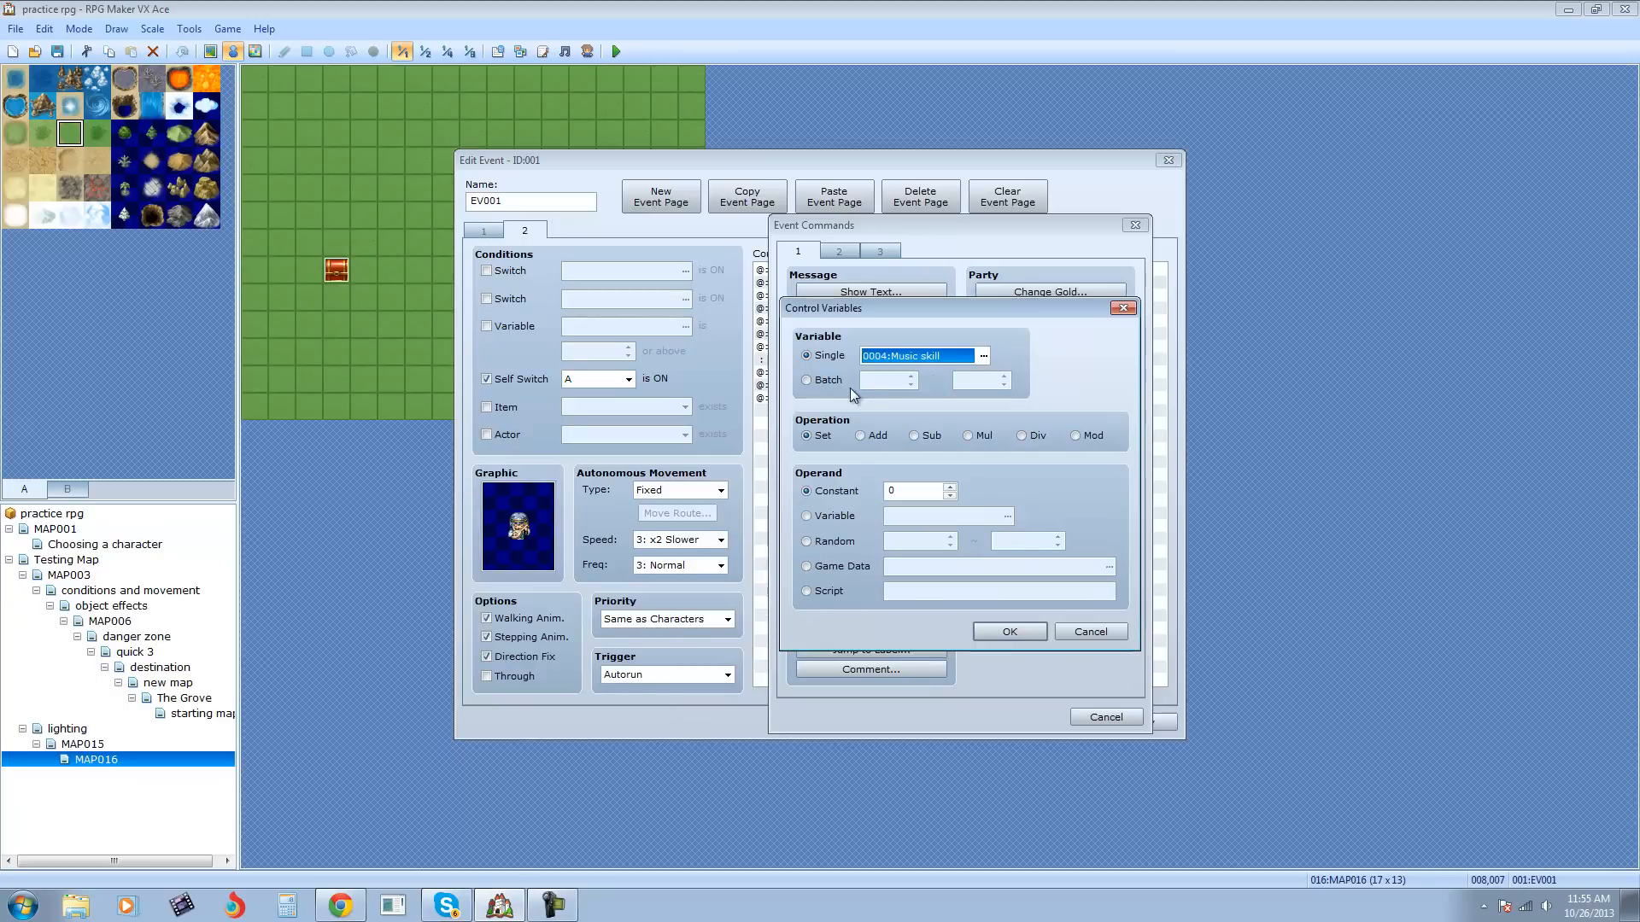
drag(882, 312, 869, 346)
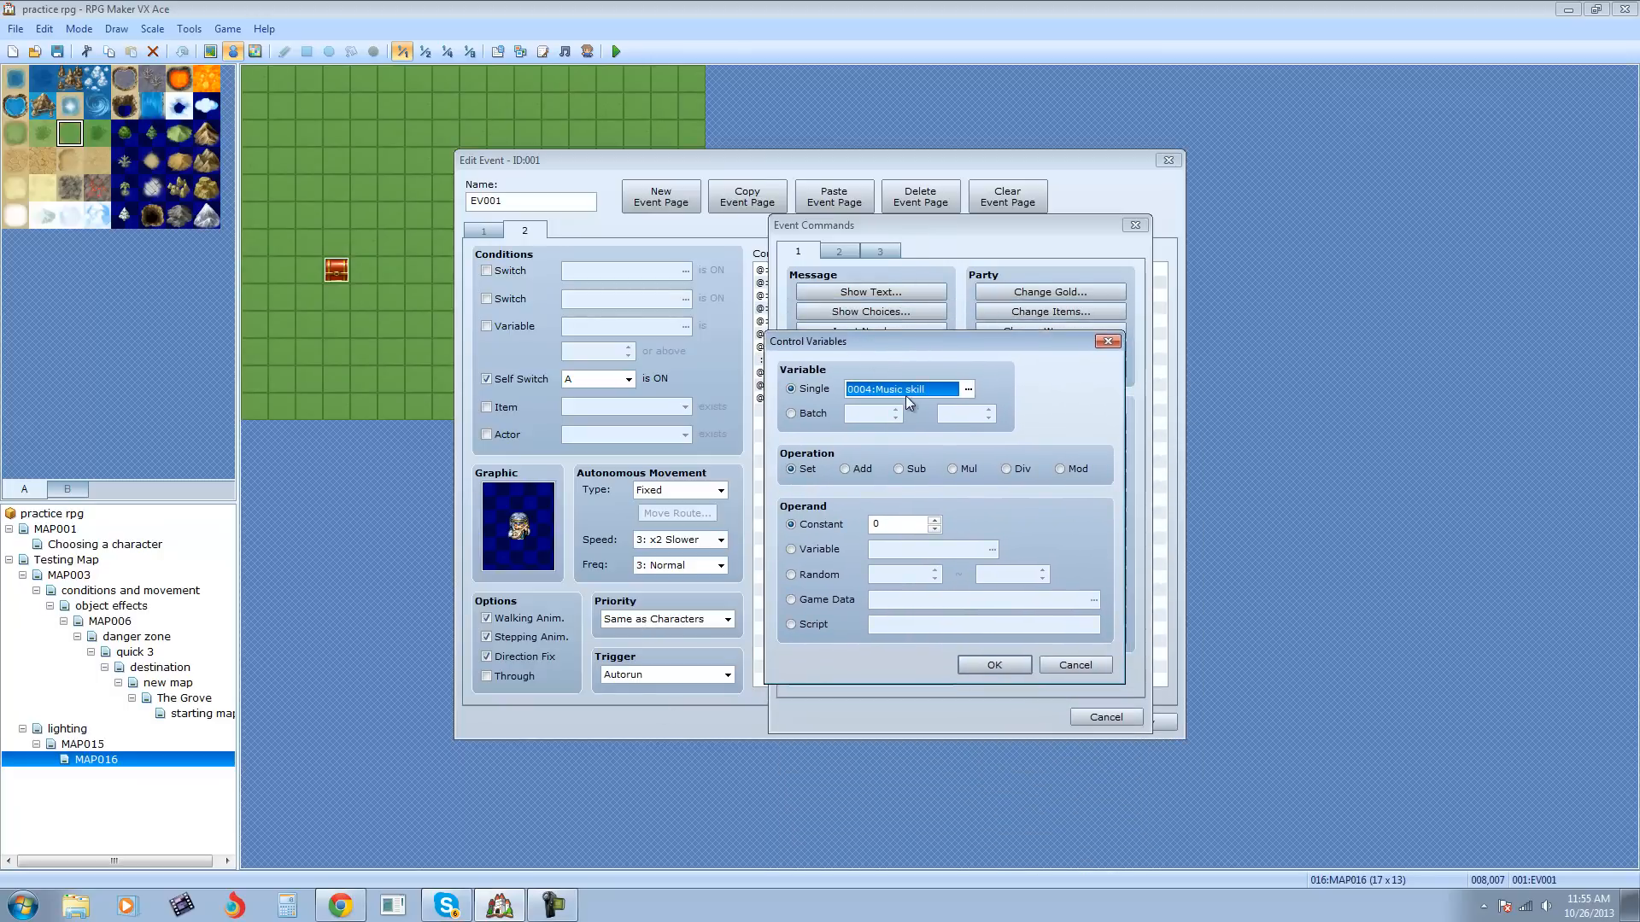
click(845, 470)
click(935, 521)
click(994, 664)
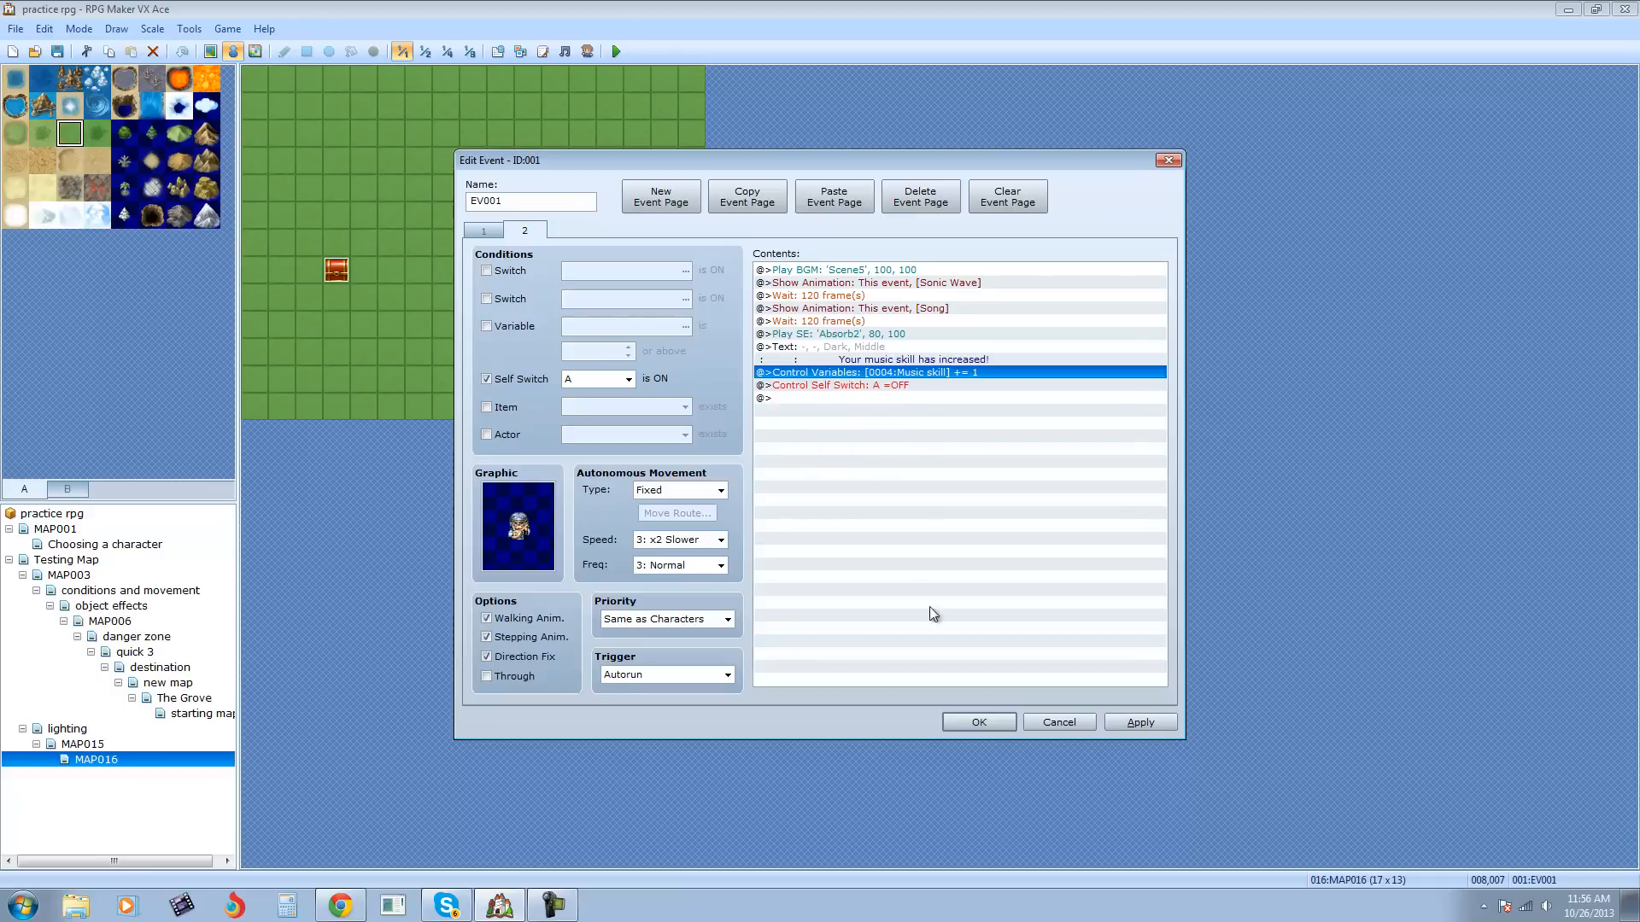
Step: Review the command that turns self switch A OFF and the event's first page, and accept the event
click(861, 386)
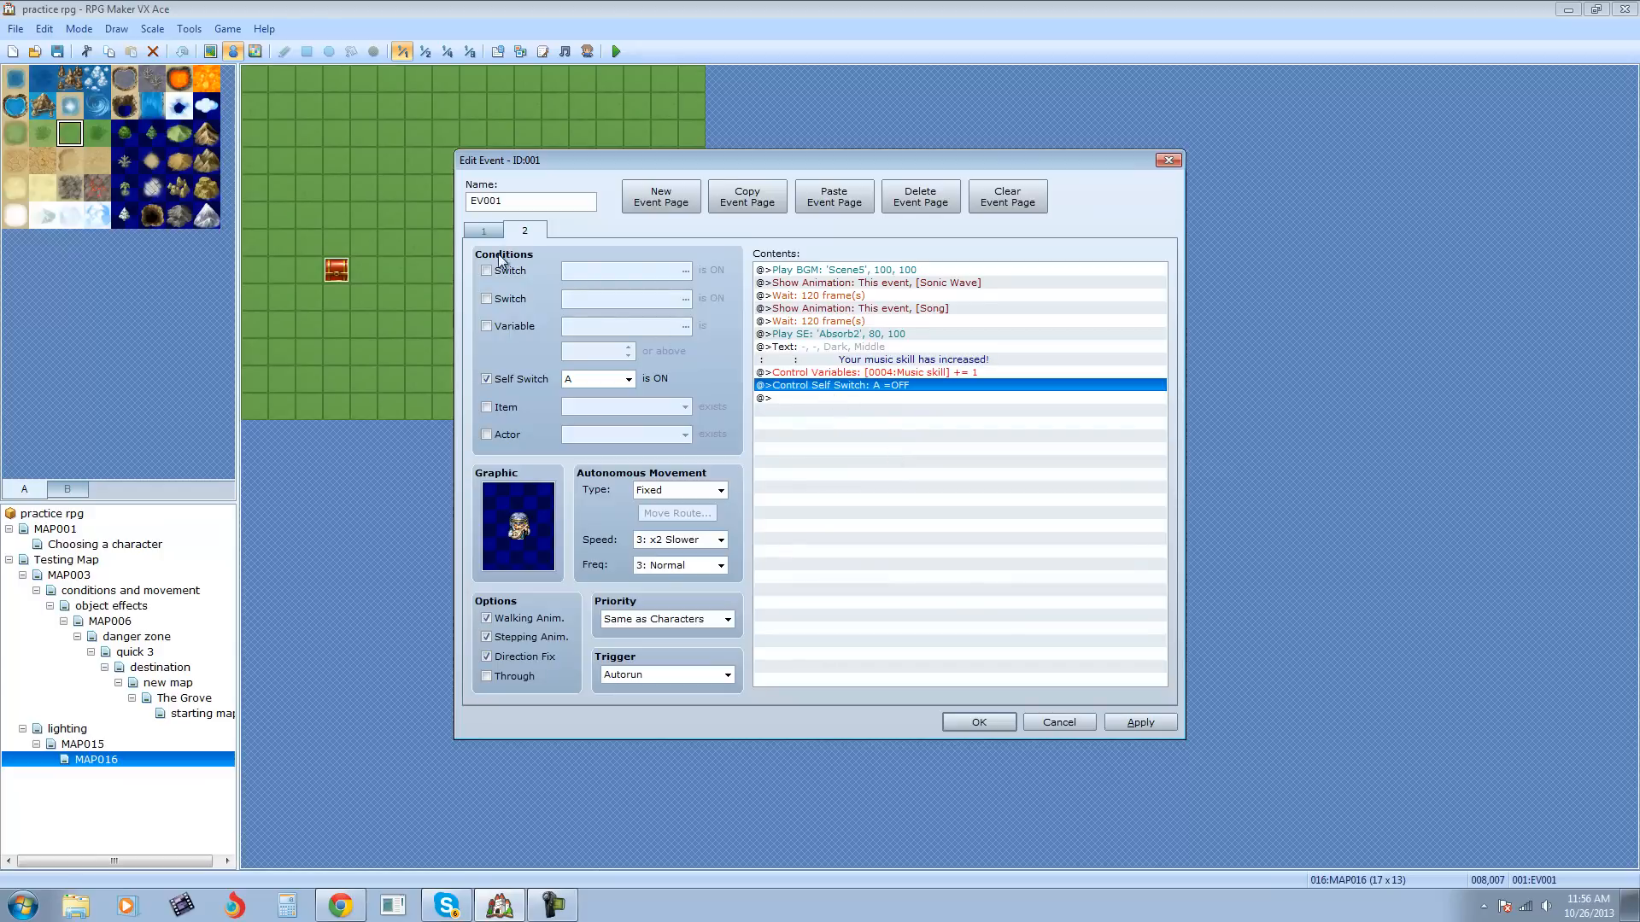
click(487, 229)
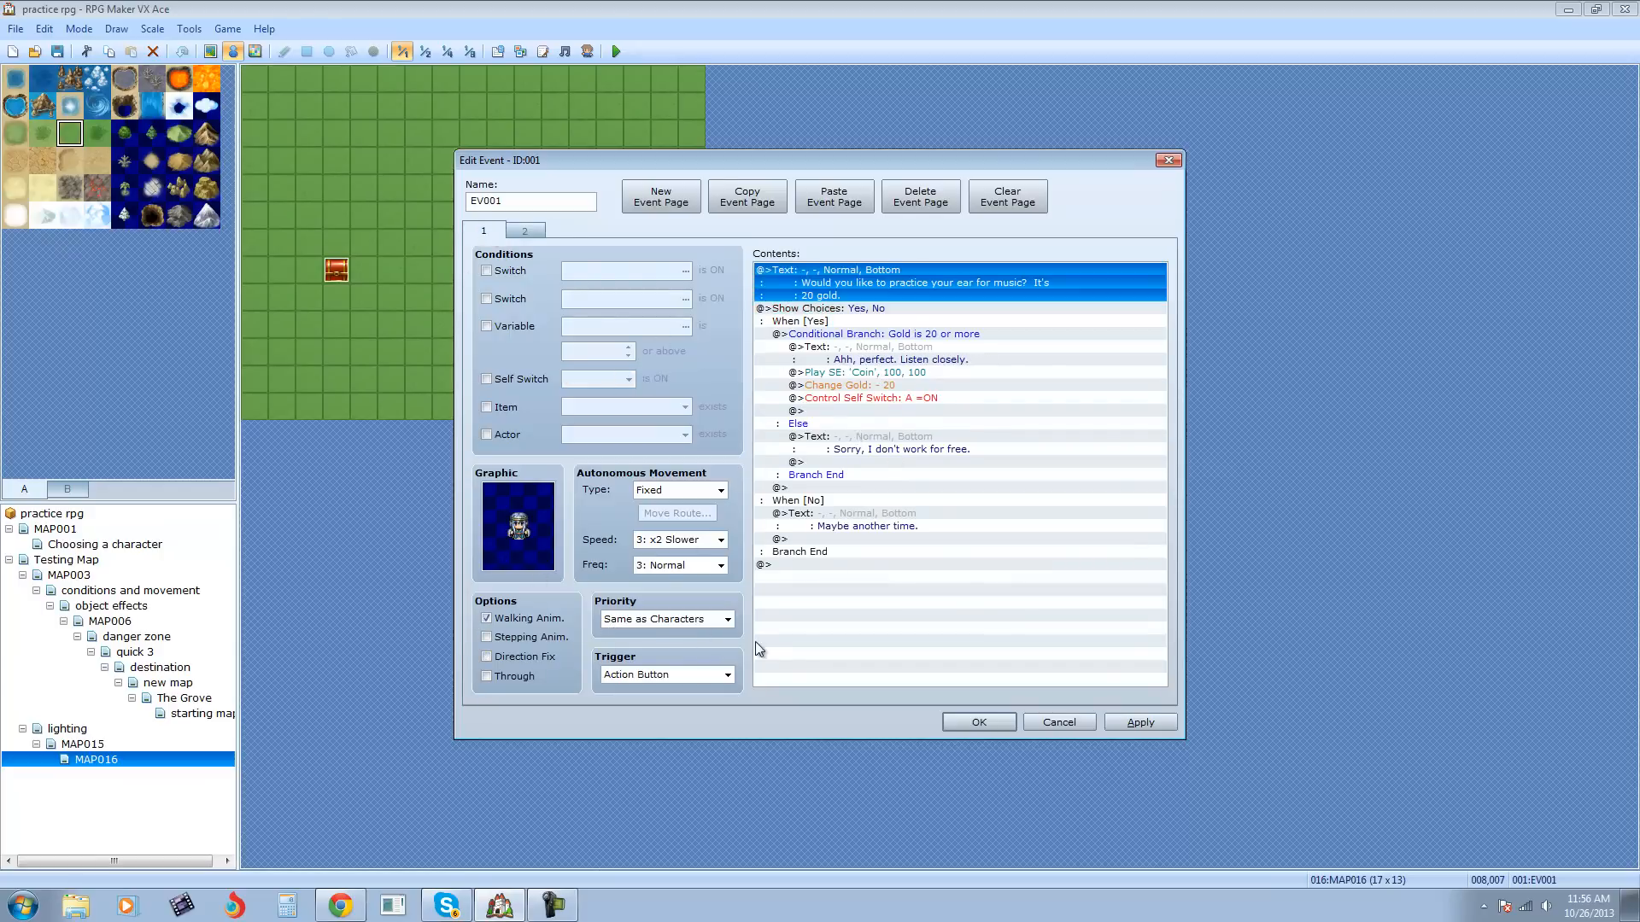
click(978, 722)
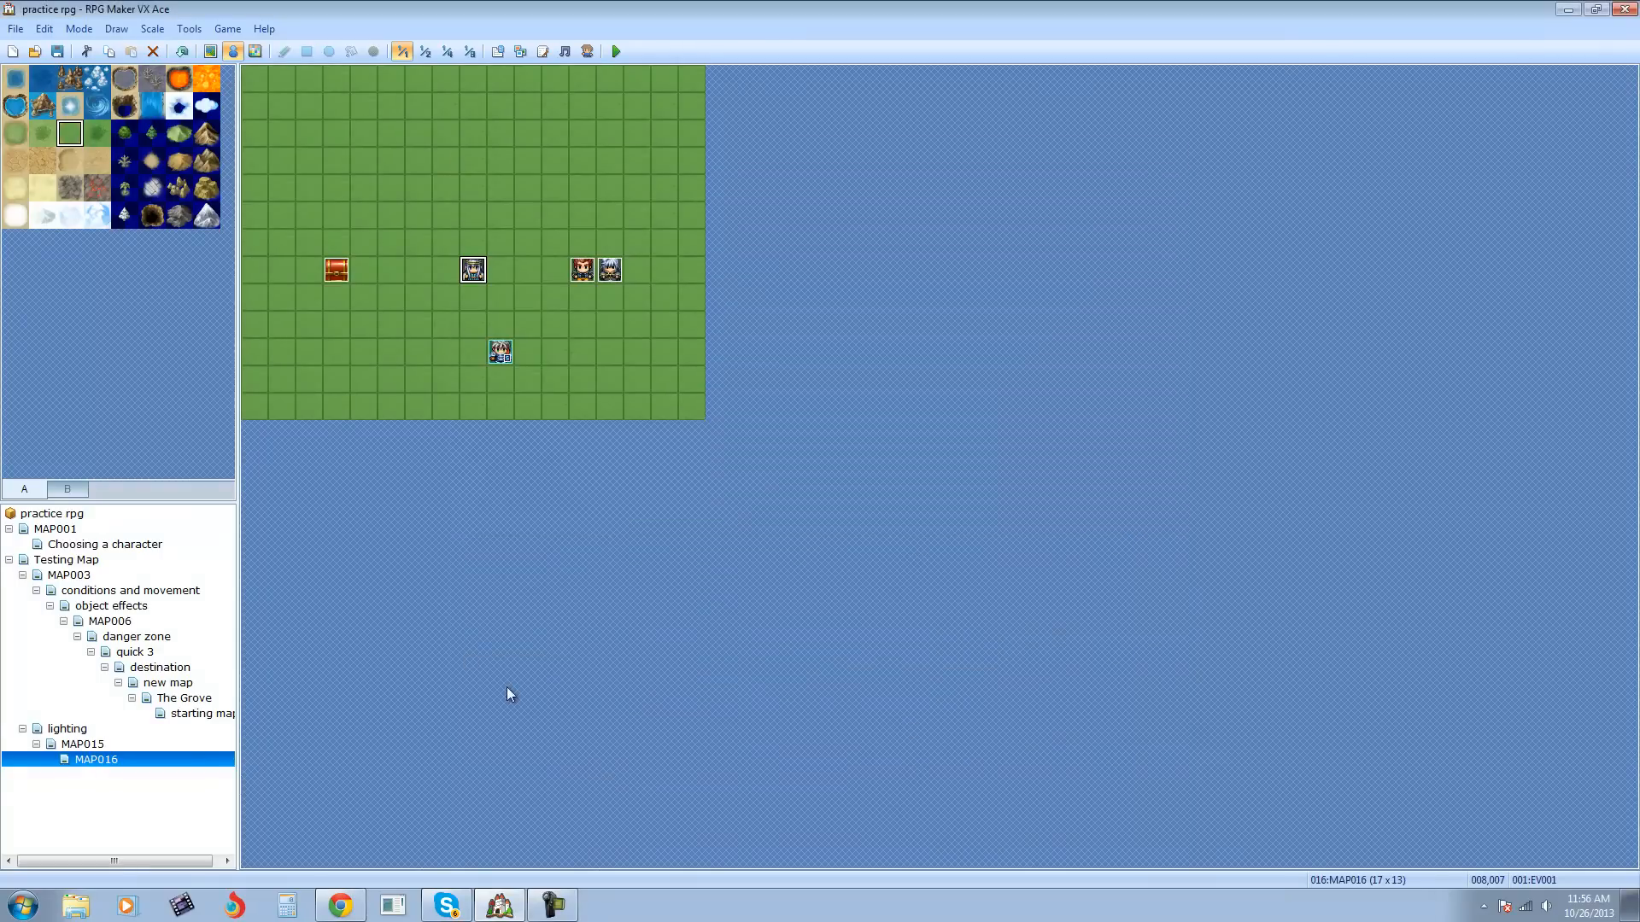
Step: Open event EV003 on the map for editing and examine the message text on its first page
right_click(586, 269)
click(640, 280)
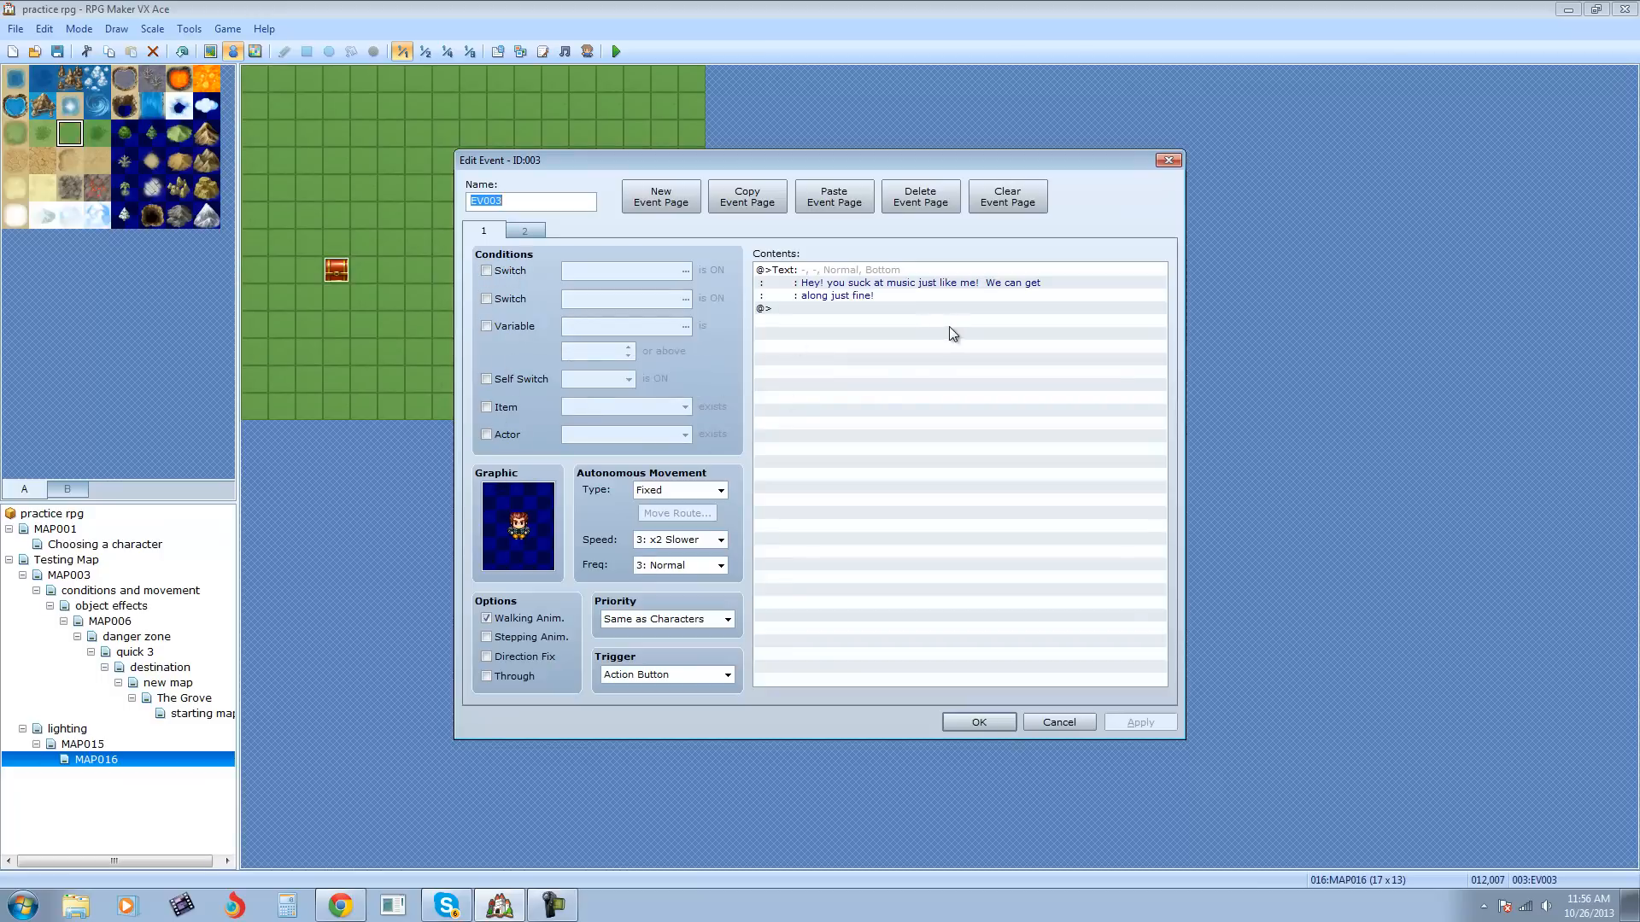
click(899, 284)
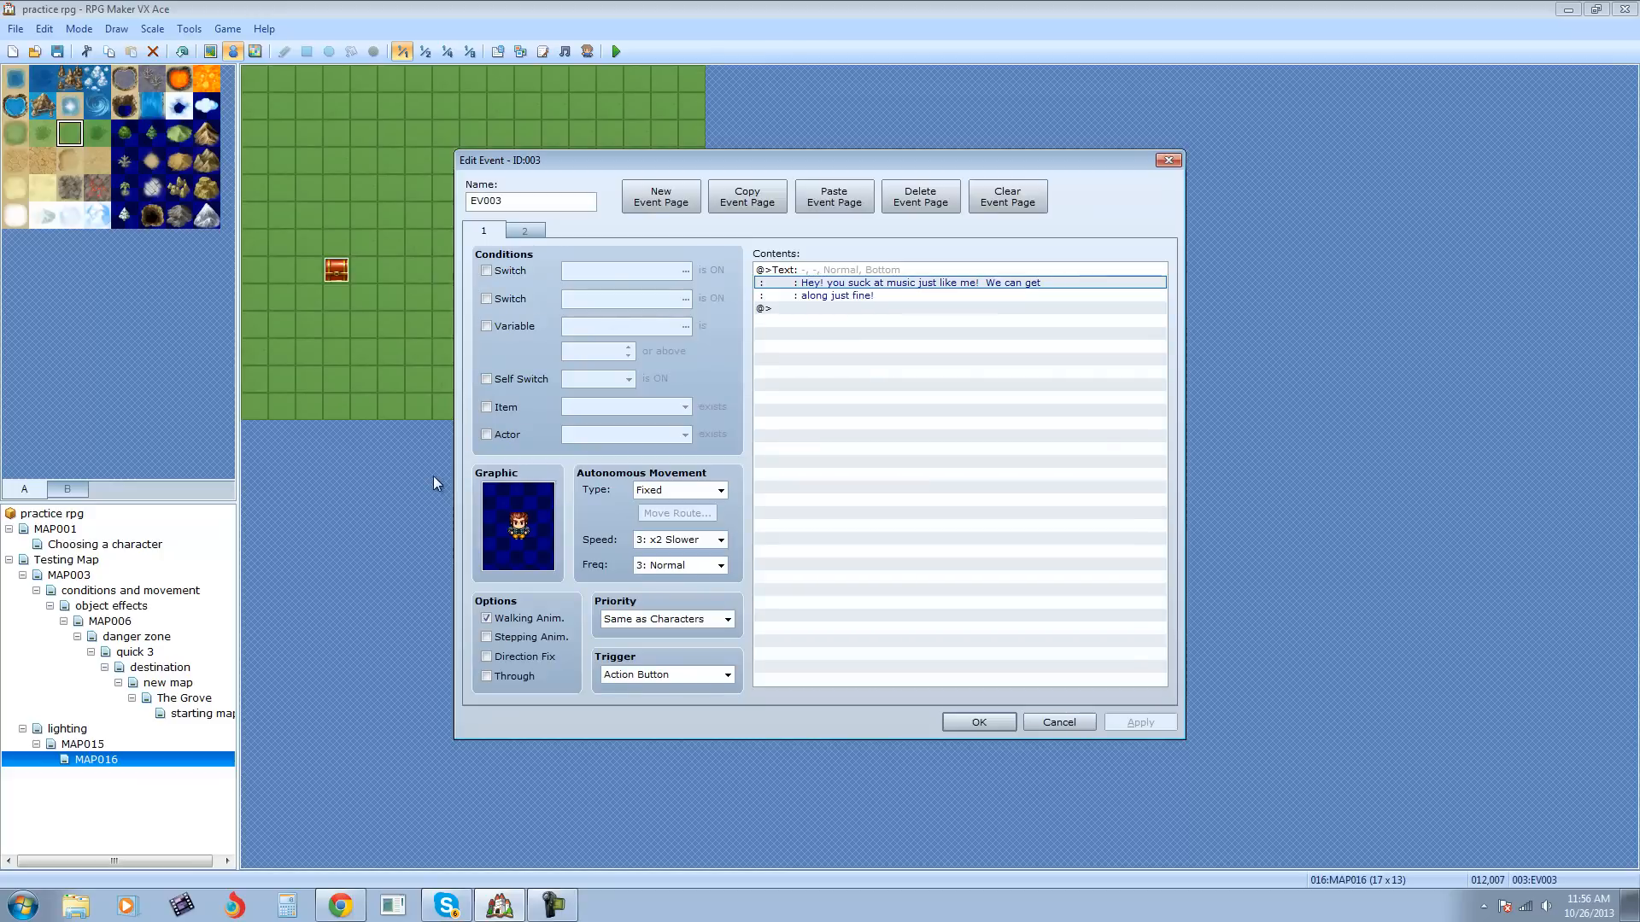
Step: Examine the variable condition and the message on the event's second page, adding and deleting a blank trial page
click(528, 229)
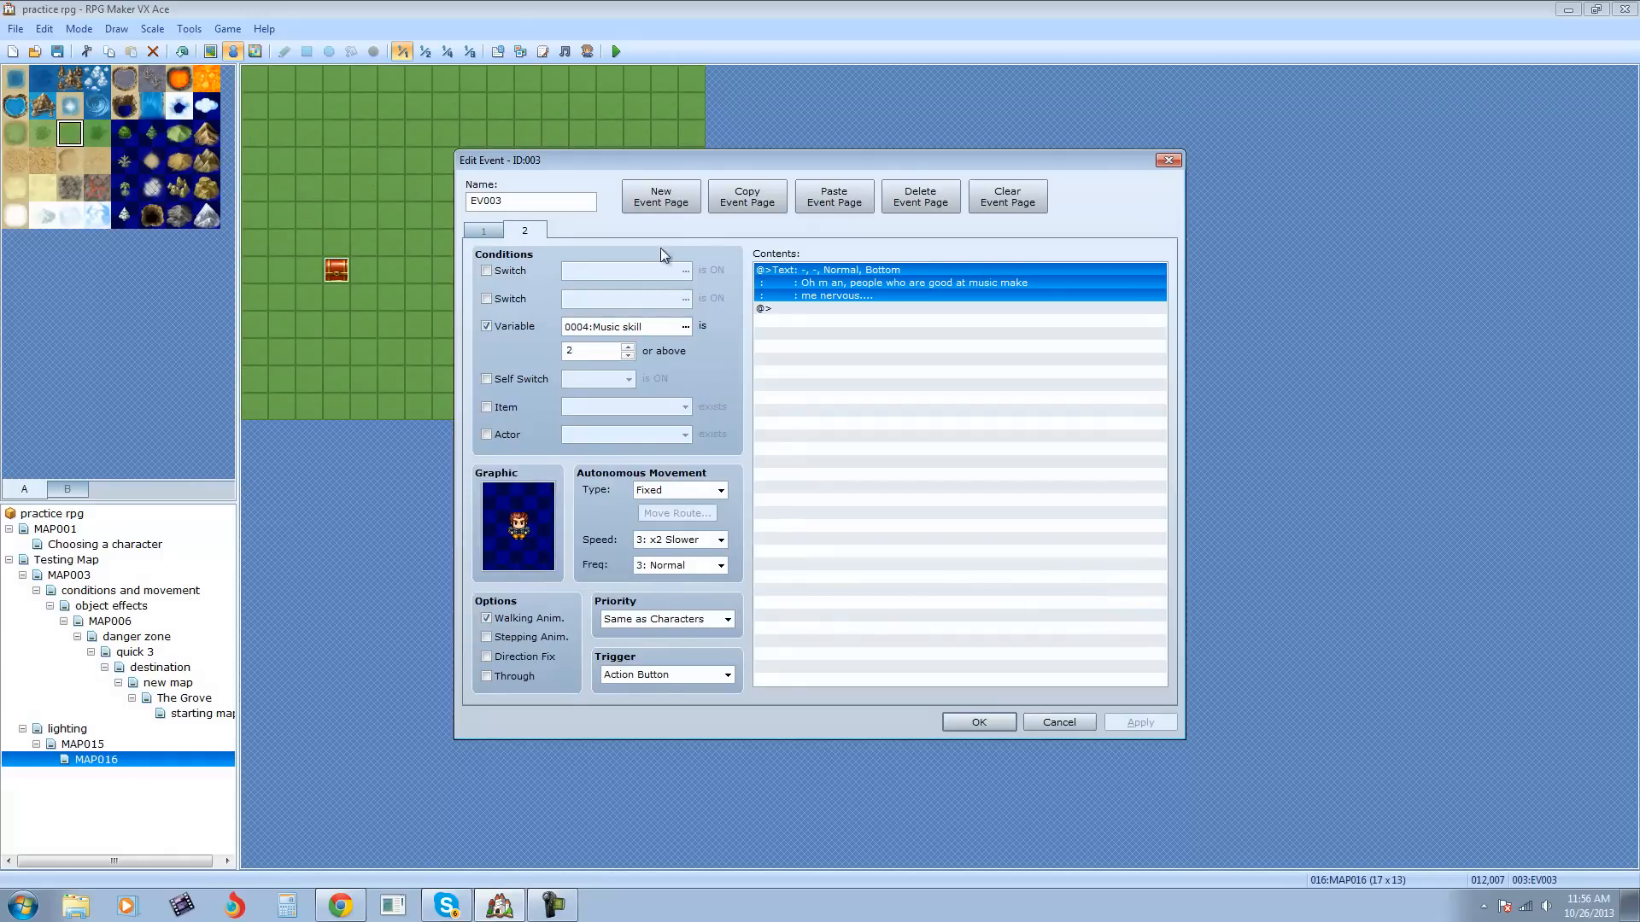
click(683, 205)
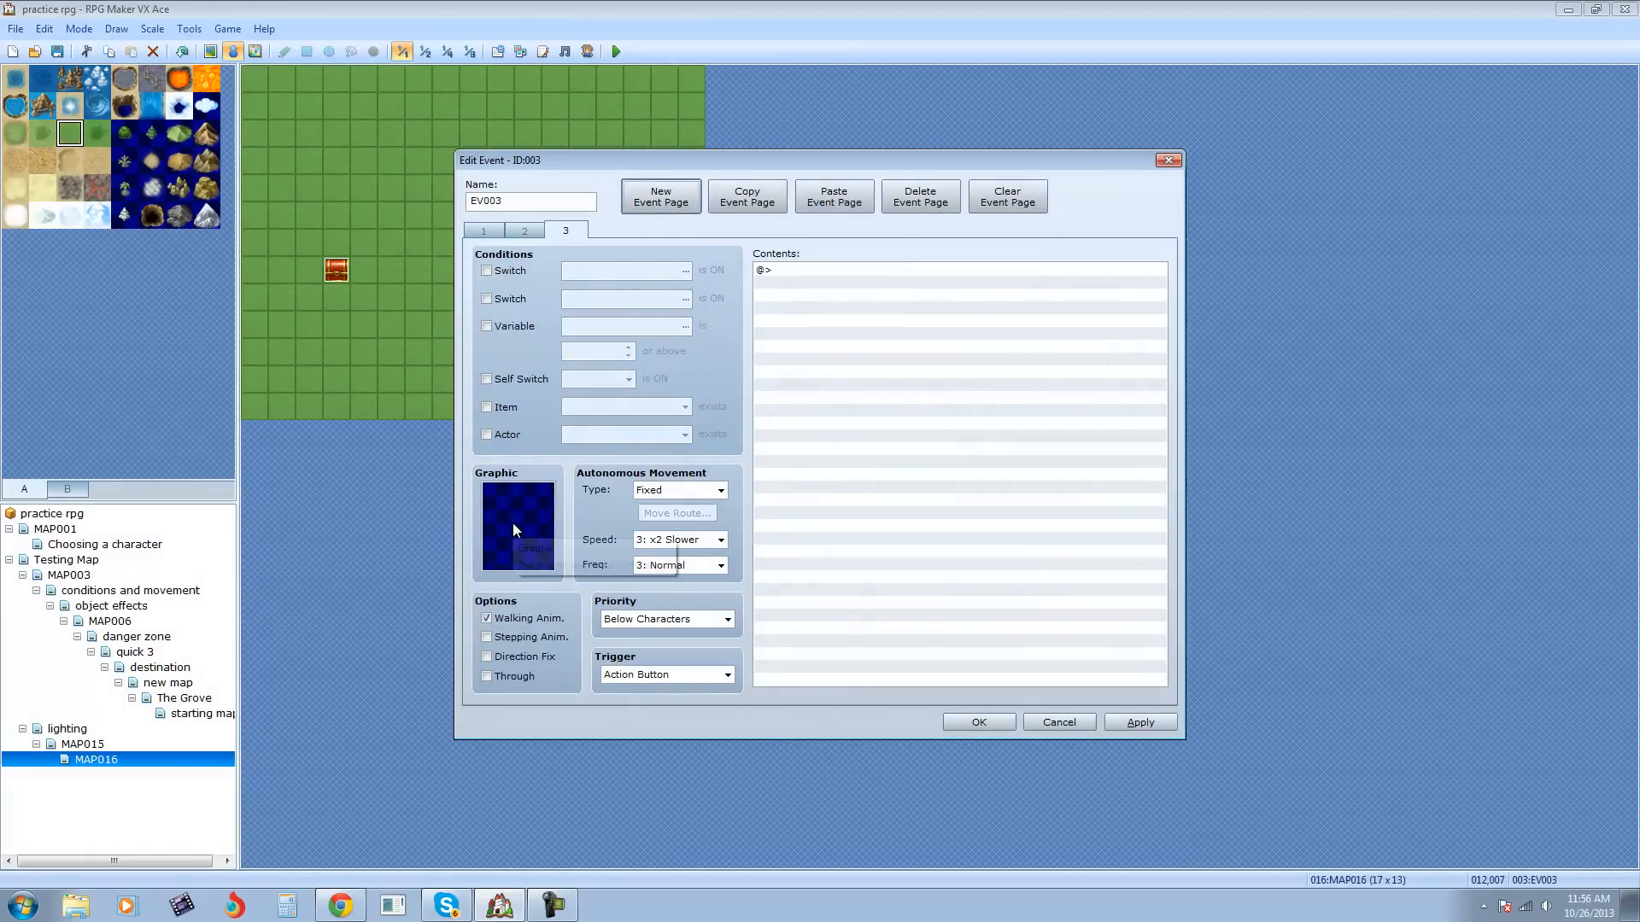
click(930, 210)
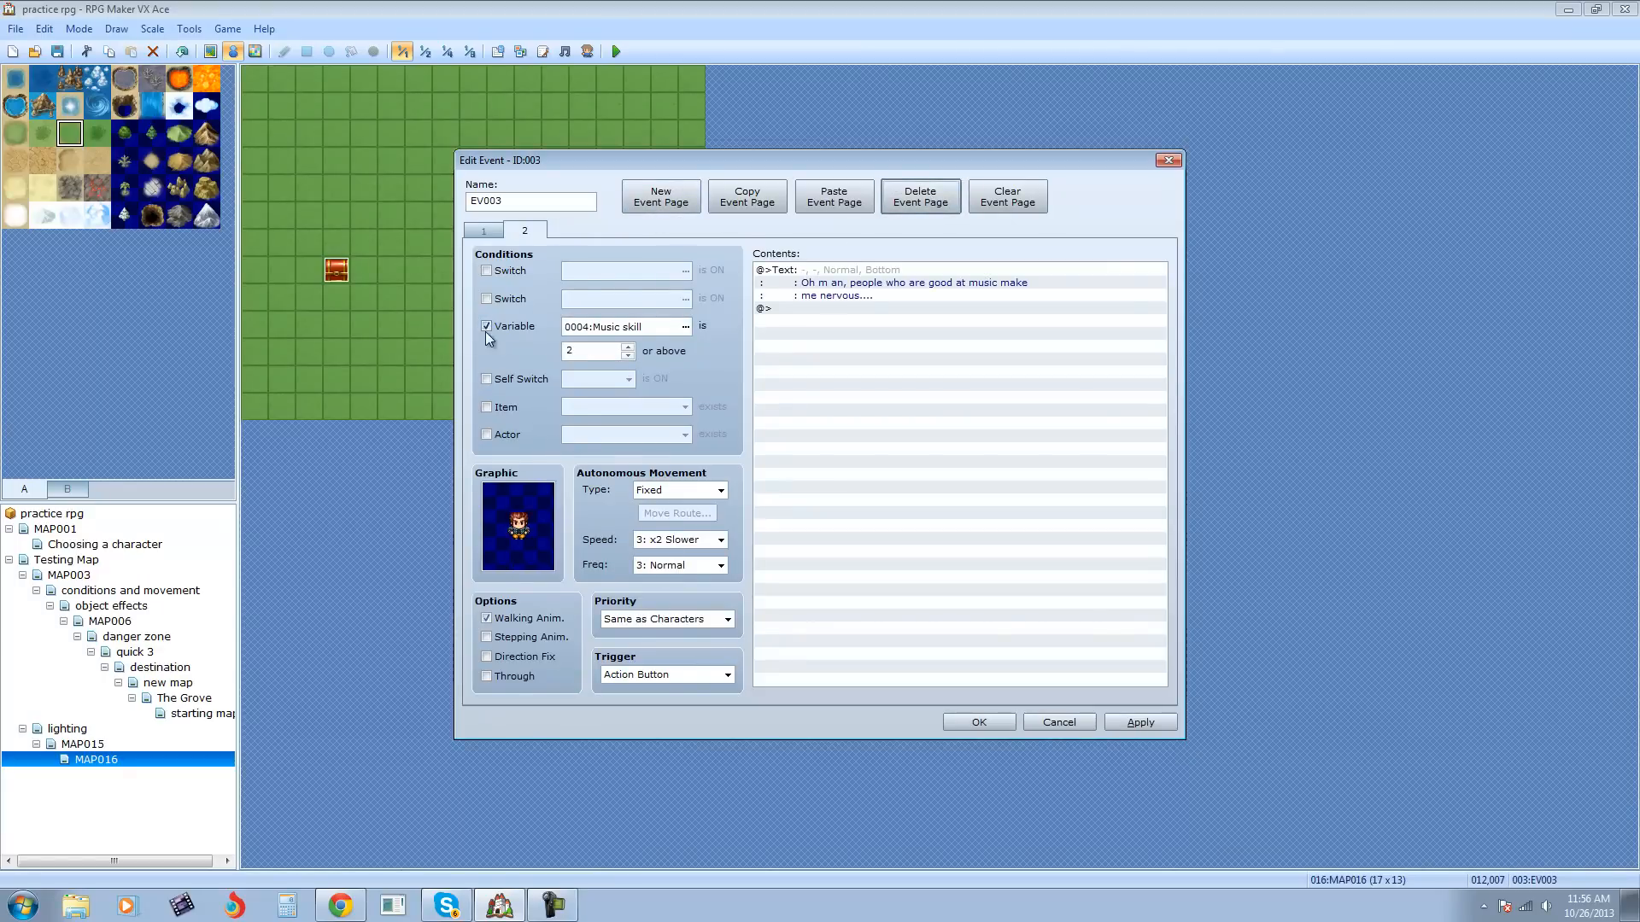
double_click(572, 352)
click(854, 290)
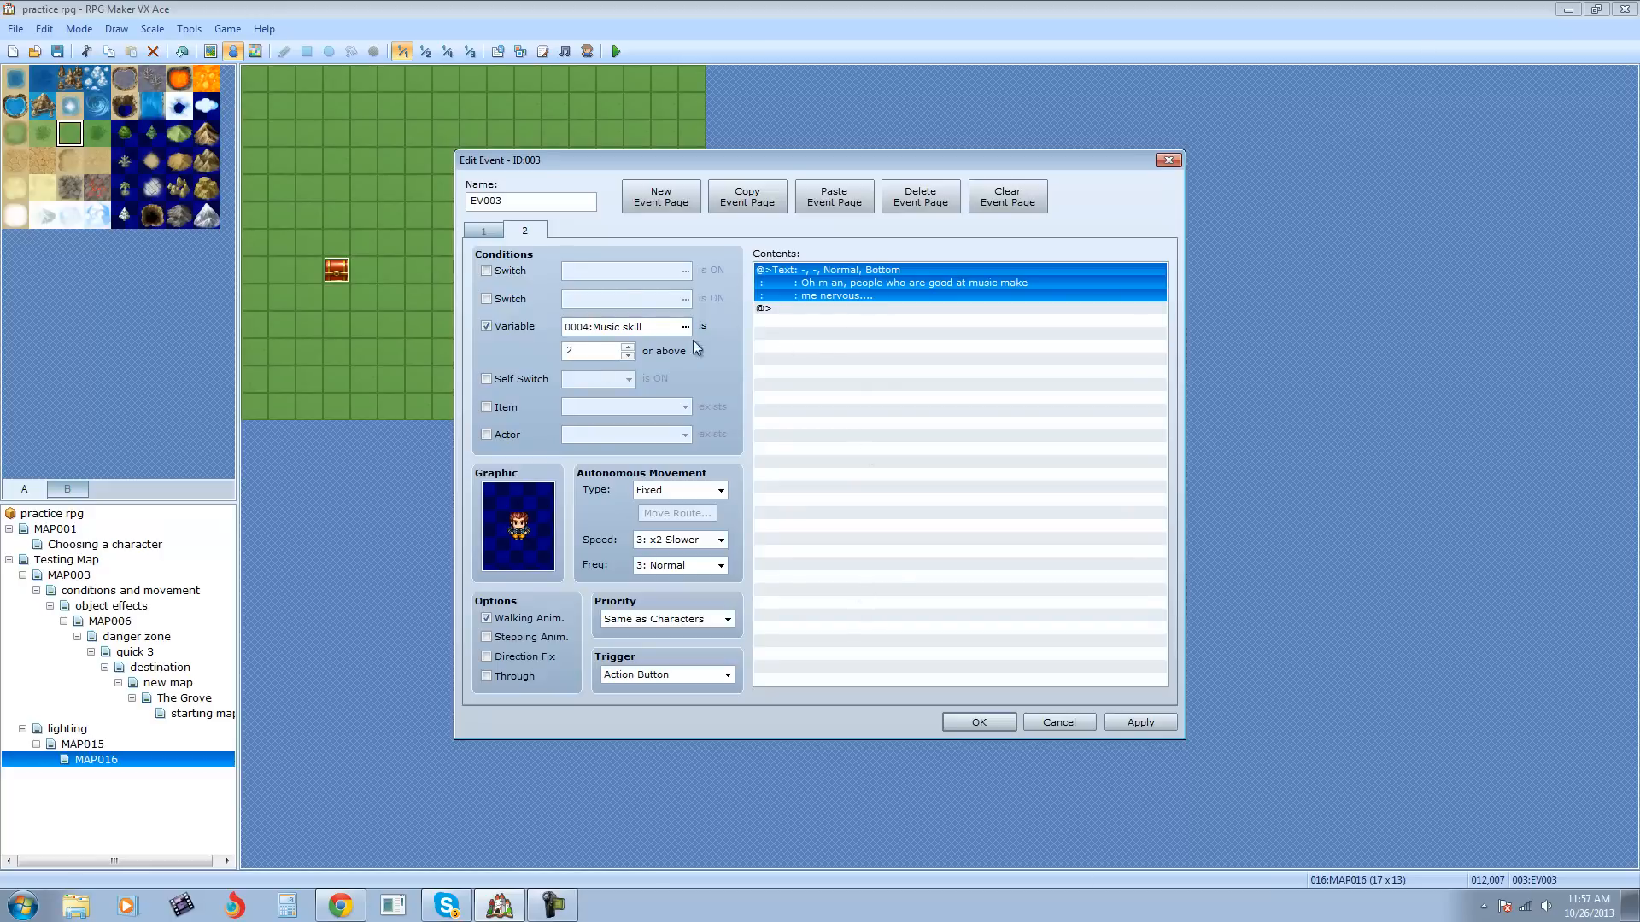
Step: Duplicate the second event page as a third page and require variable 0004:Music skill to be 5 or above
click(753, 207)
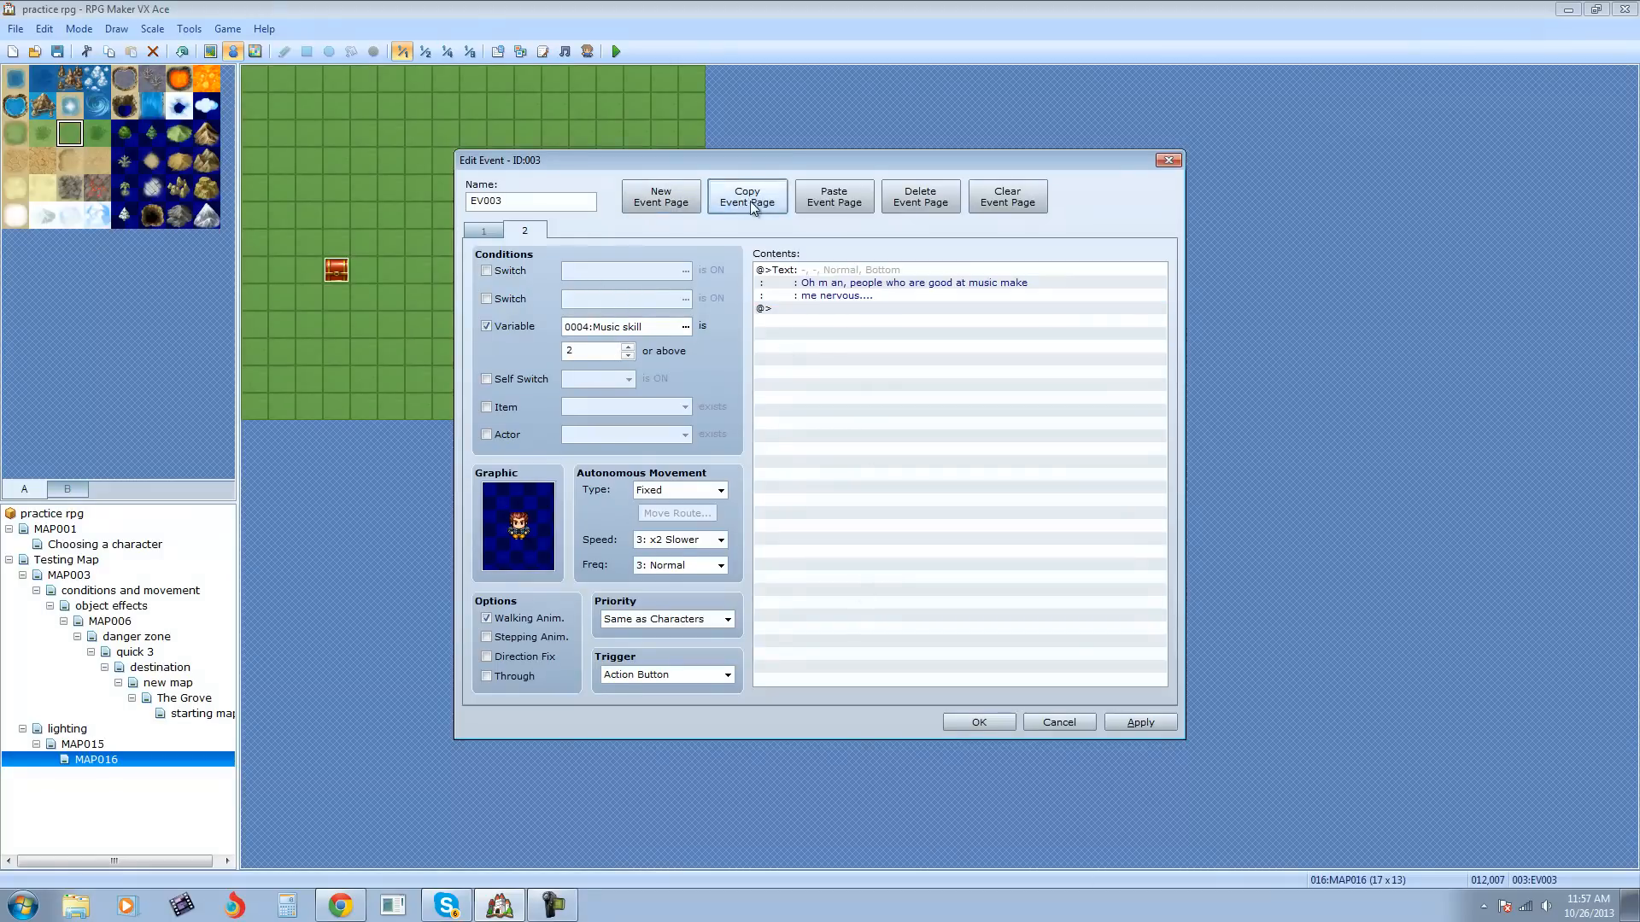
click(830, 205)
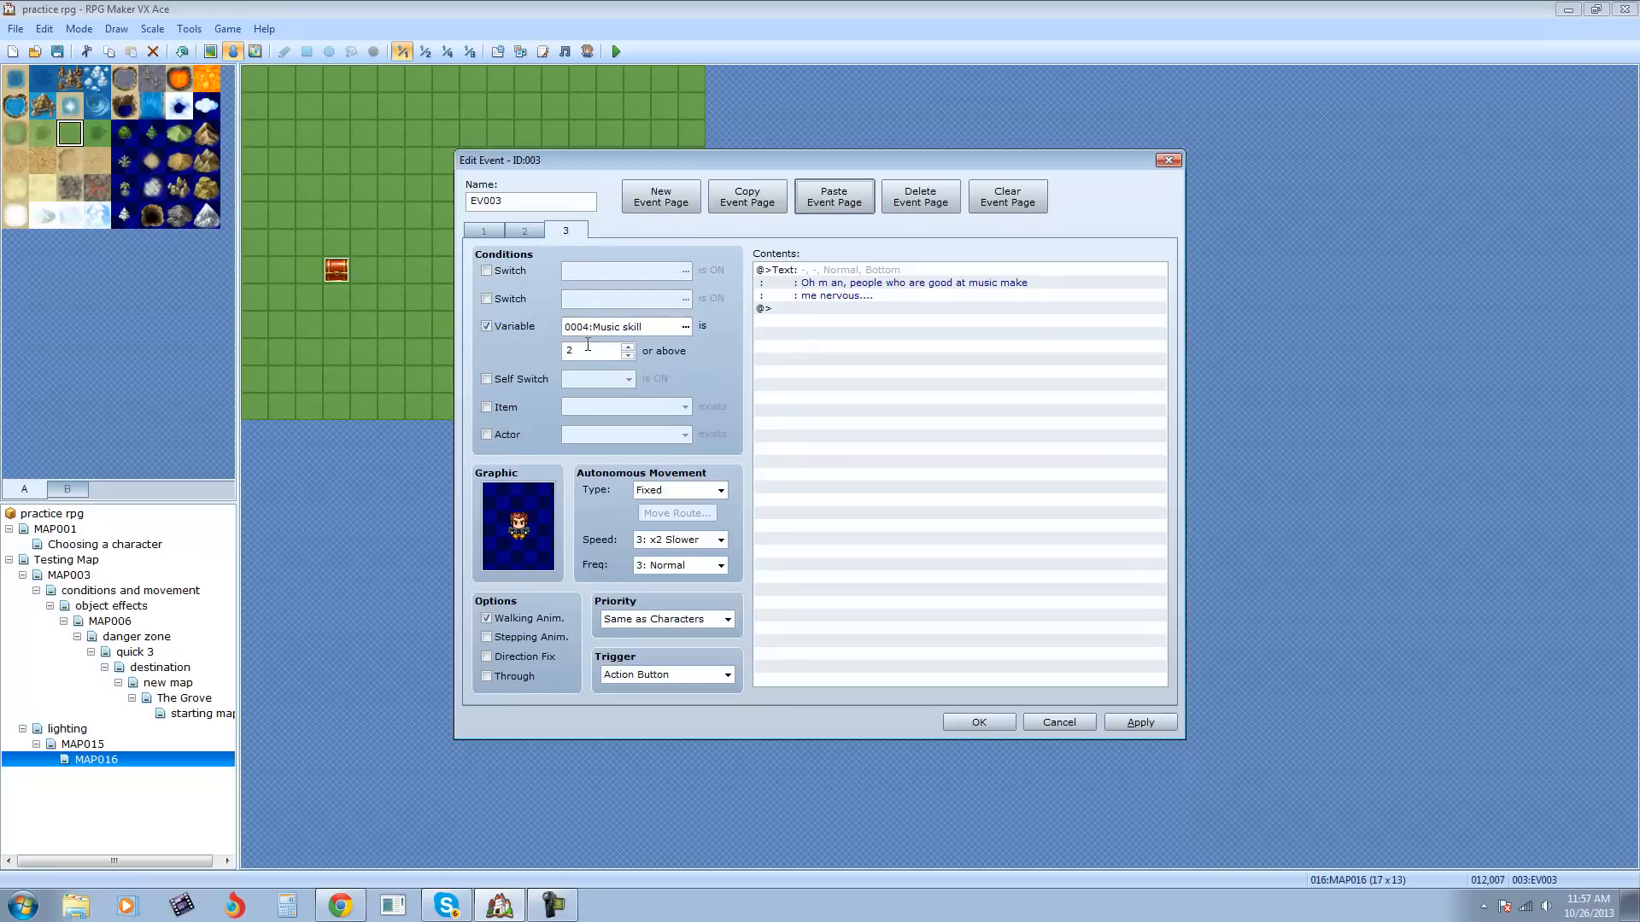
click(628, 347)
Step: Change the third page's message to "holy cow dude, you scare me with your music skillz" and accept the event
click(854, 282)
right_click(854, 285)
click(890, 299)
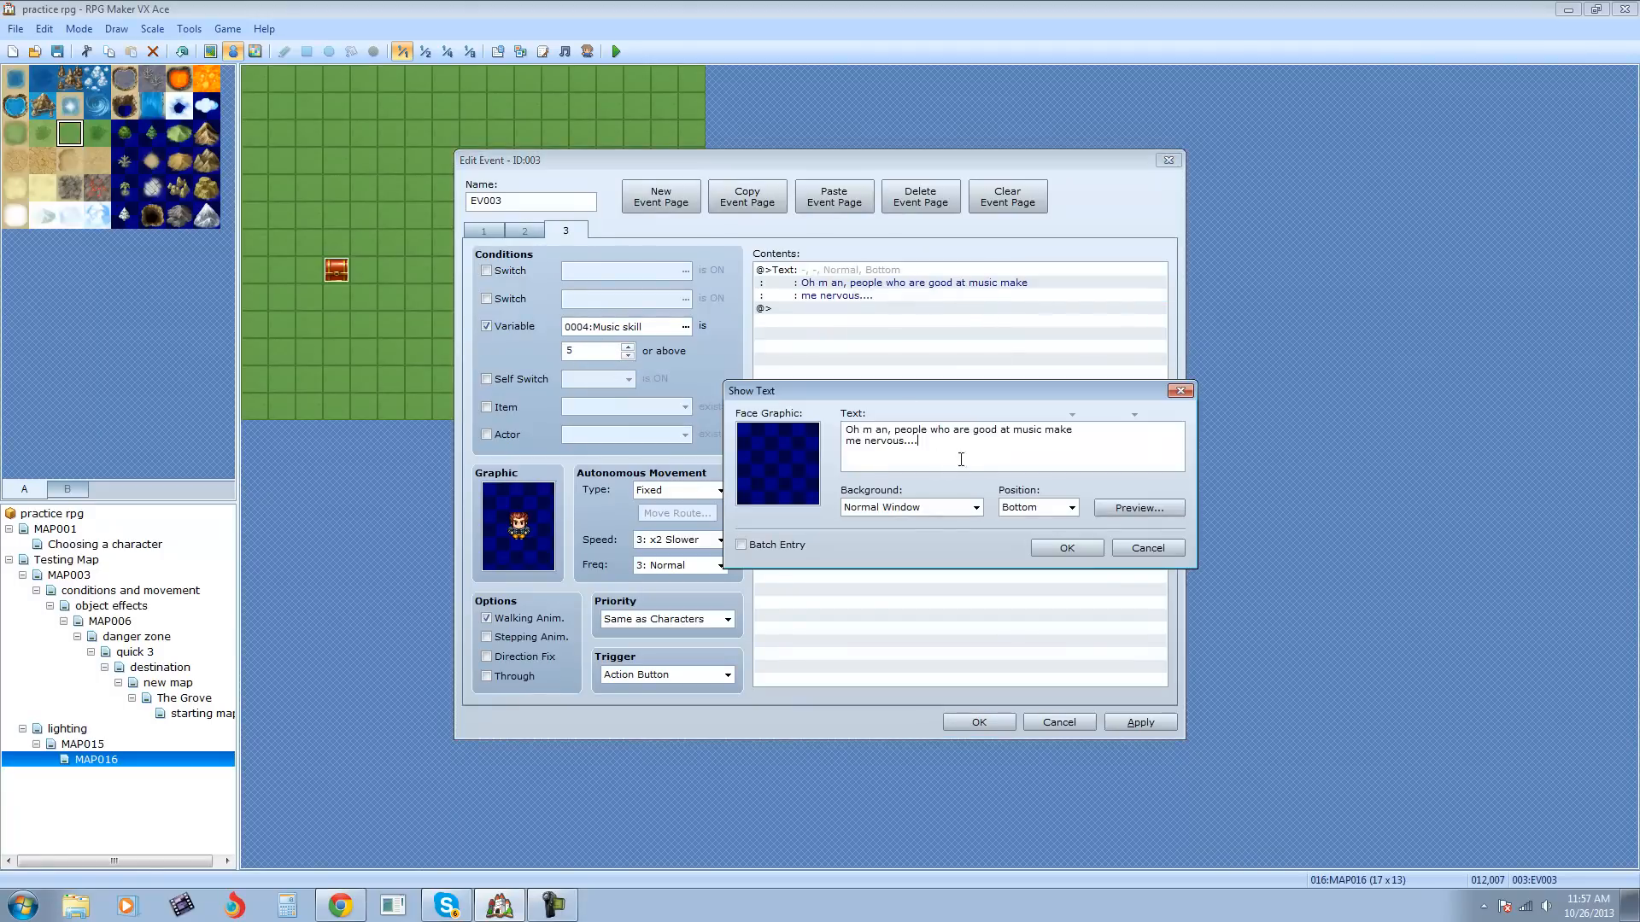
text(ho)
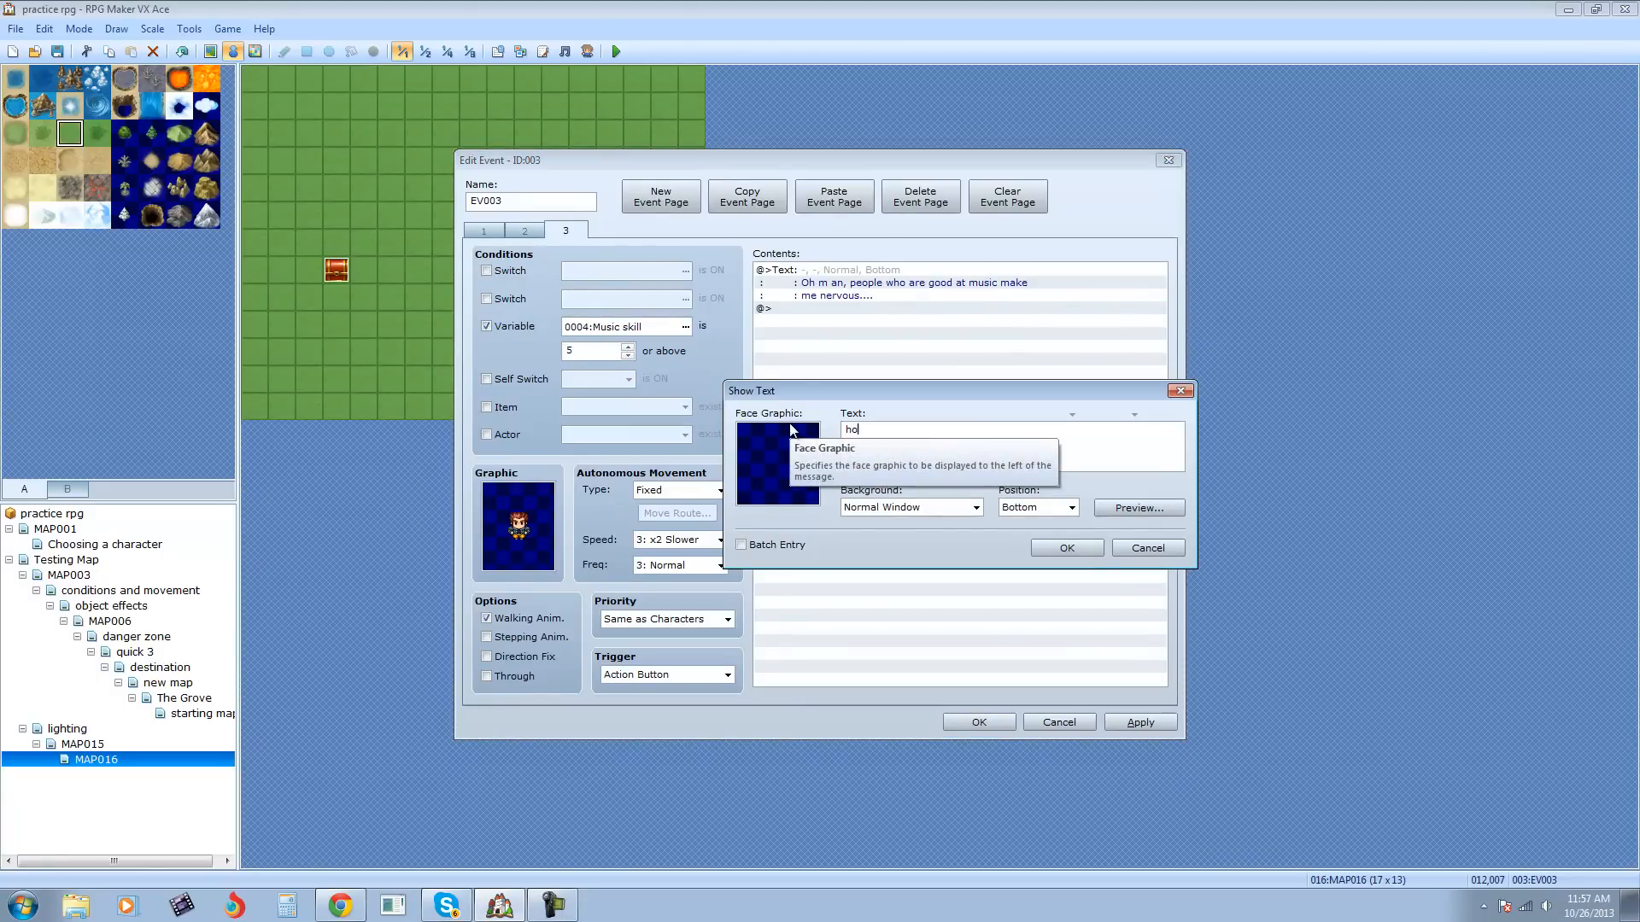
text(ly cow dude, you scare me with your msu)
key(BackSpace)
text(usic)
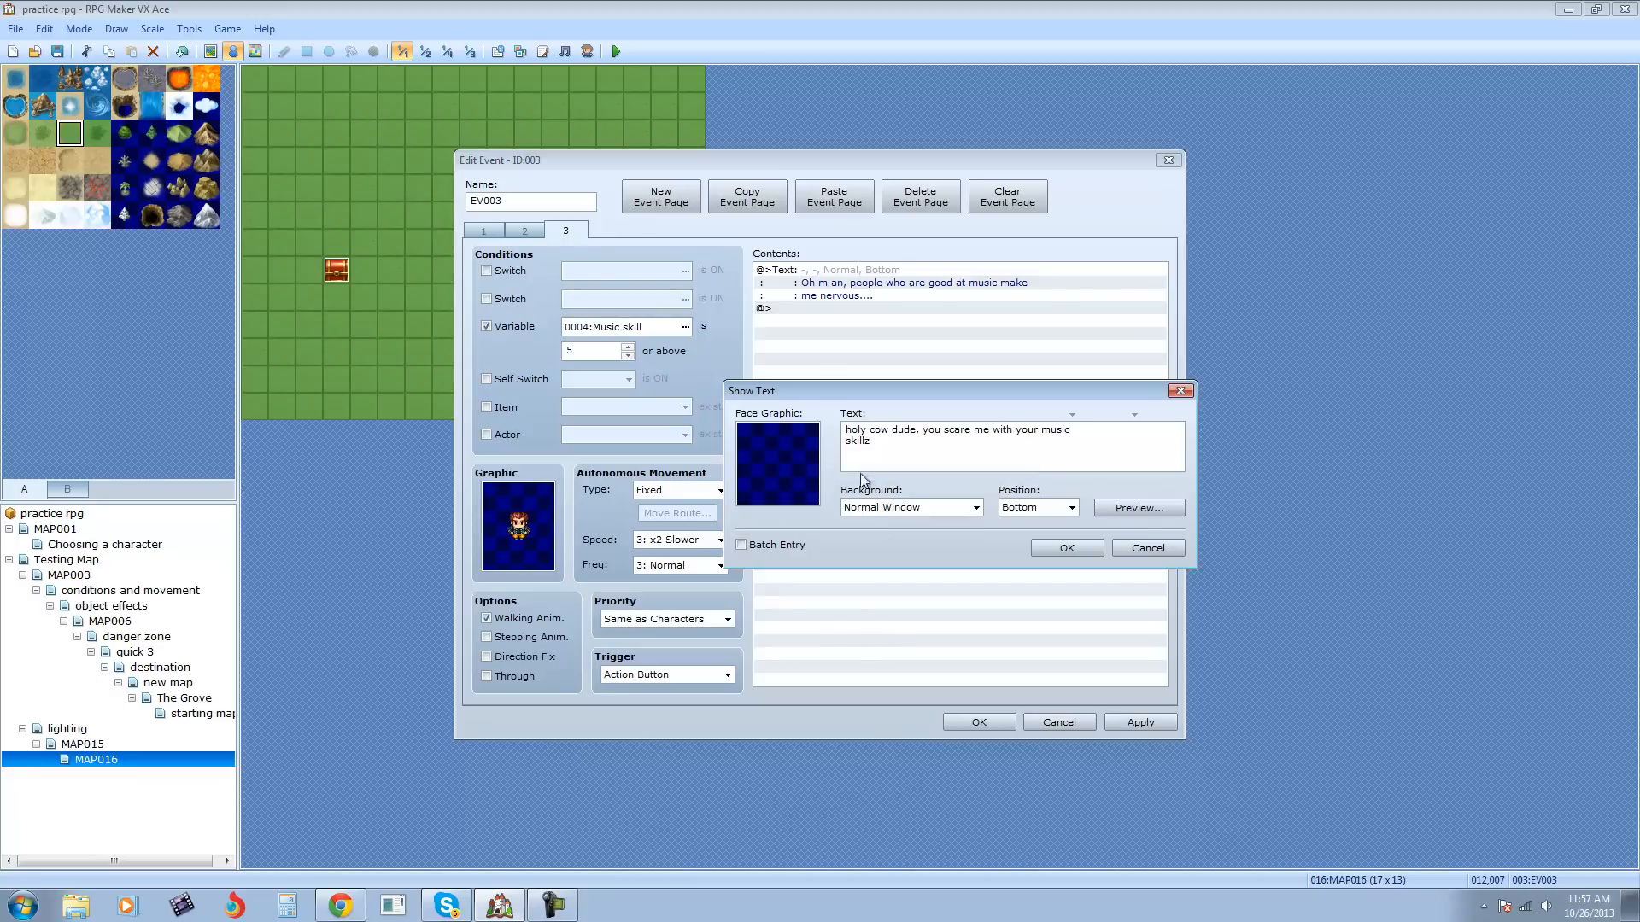
click(1067, 548)
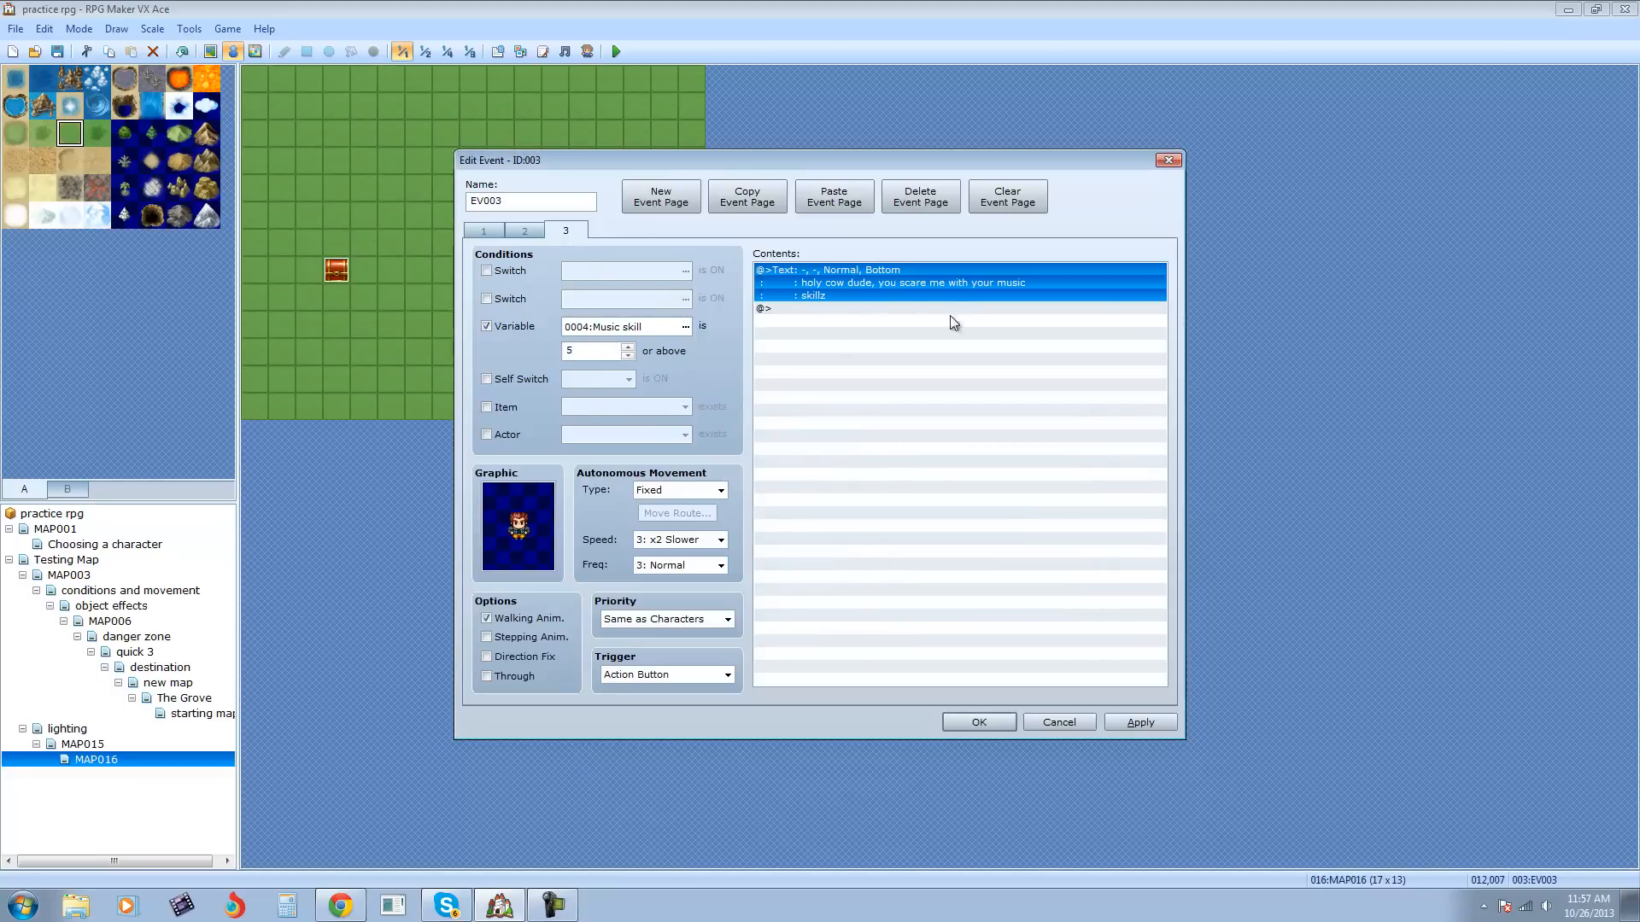
click(1159, 722)
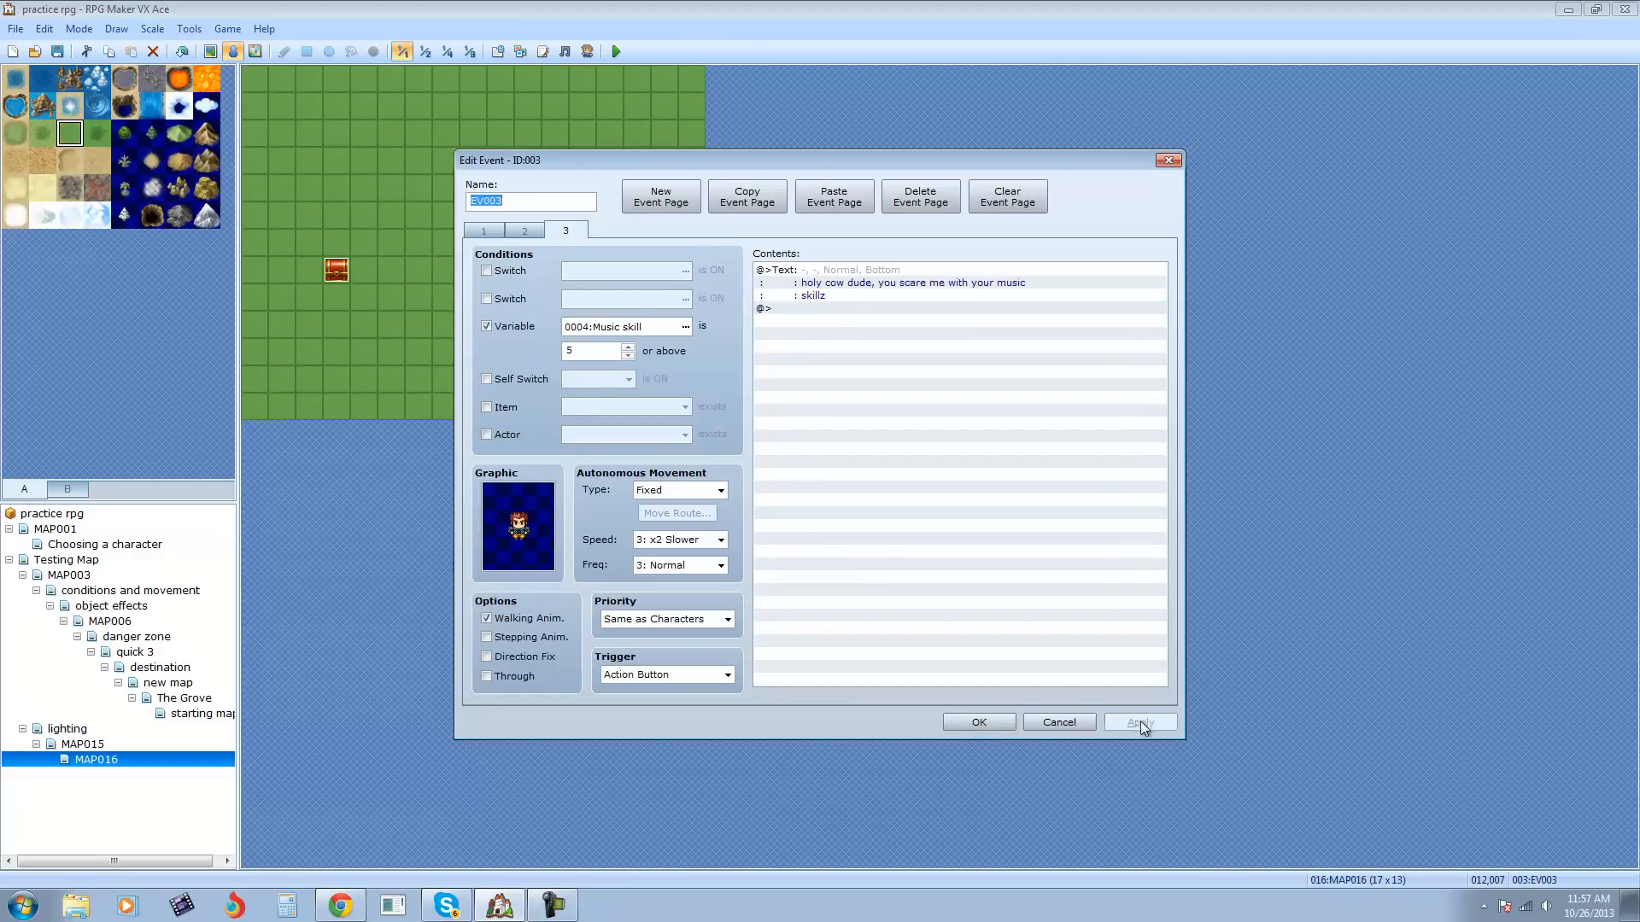
click(968, 721)
Step: Review the messages and the Music skill condition on both pages of event EV002, and close it without changes
right_click(613, 267)
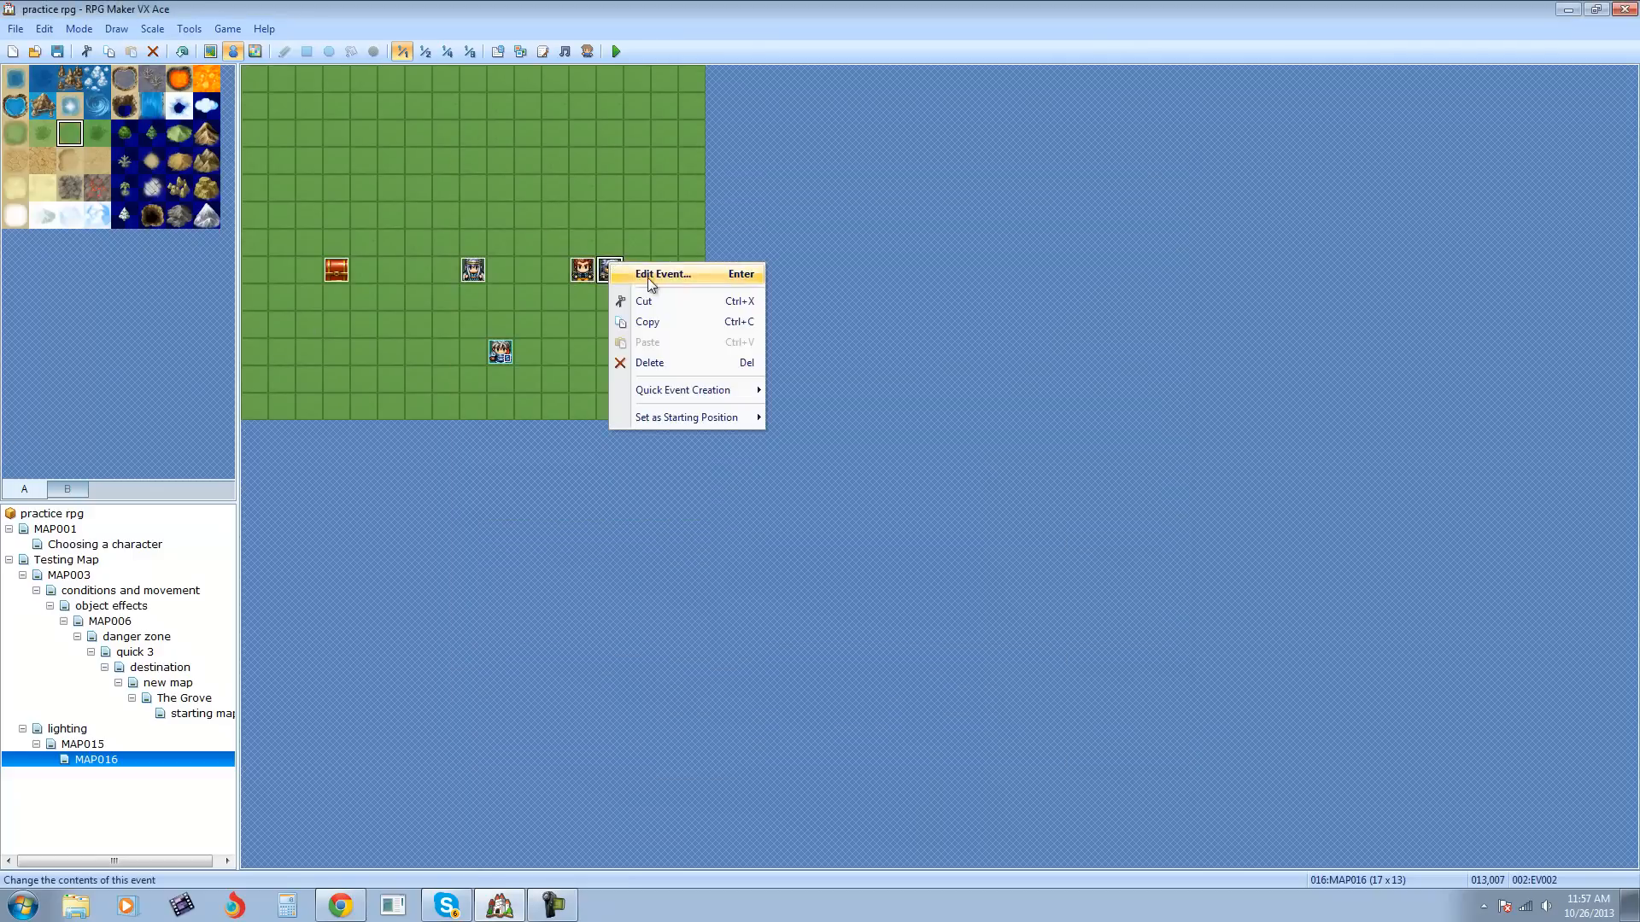
click(659, 272)
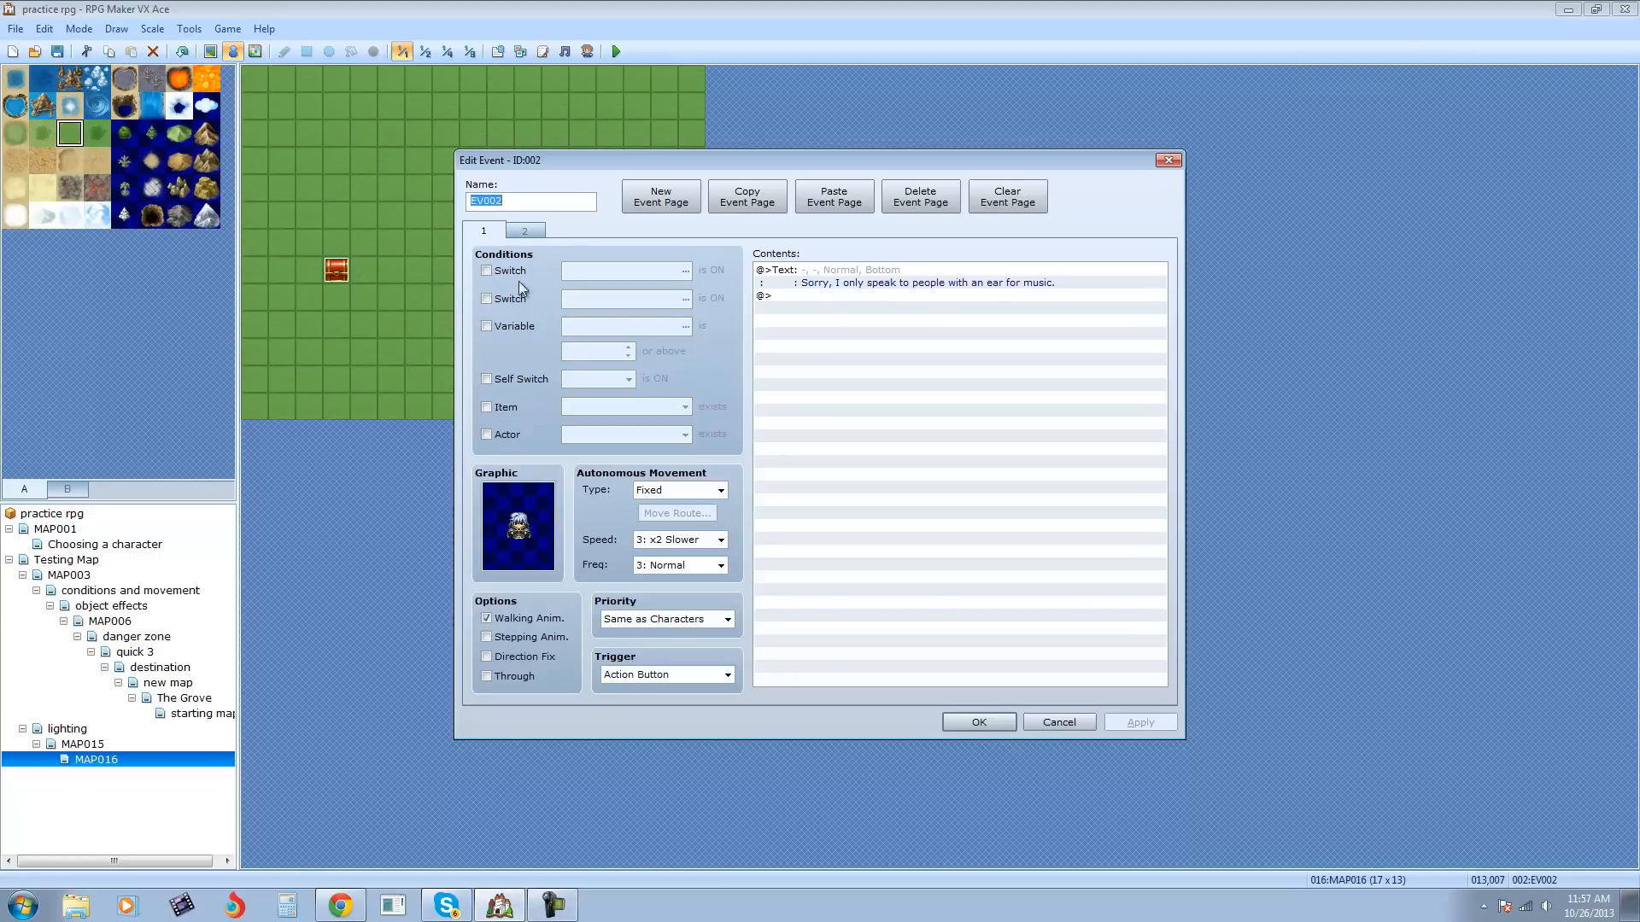
click(524, 232)
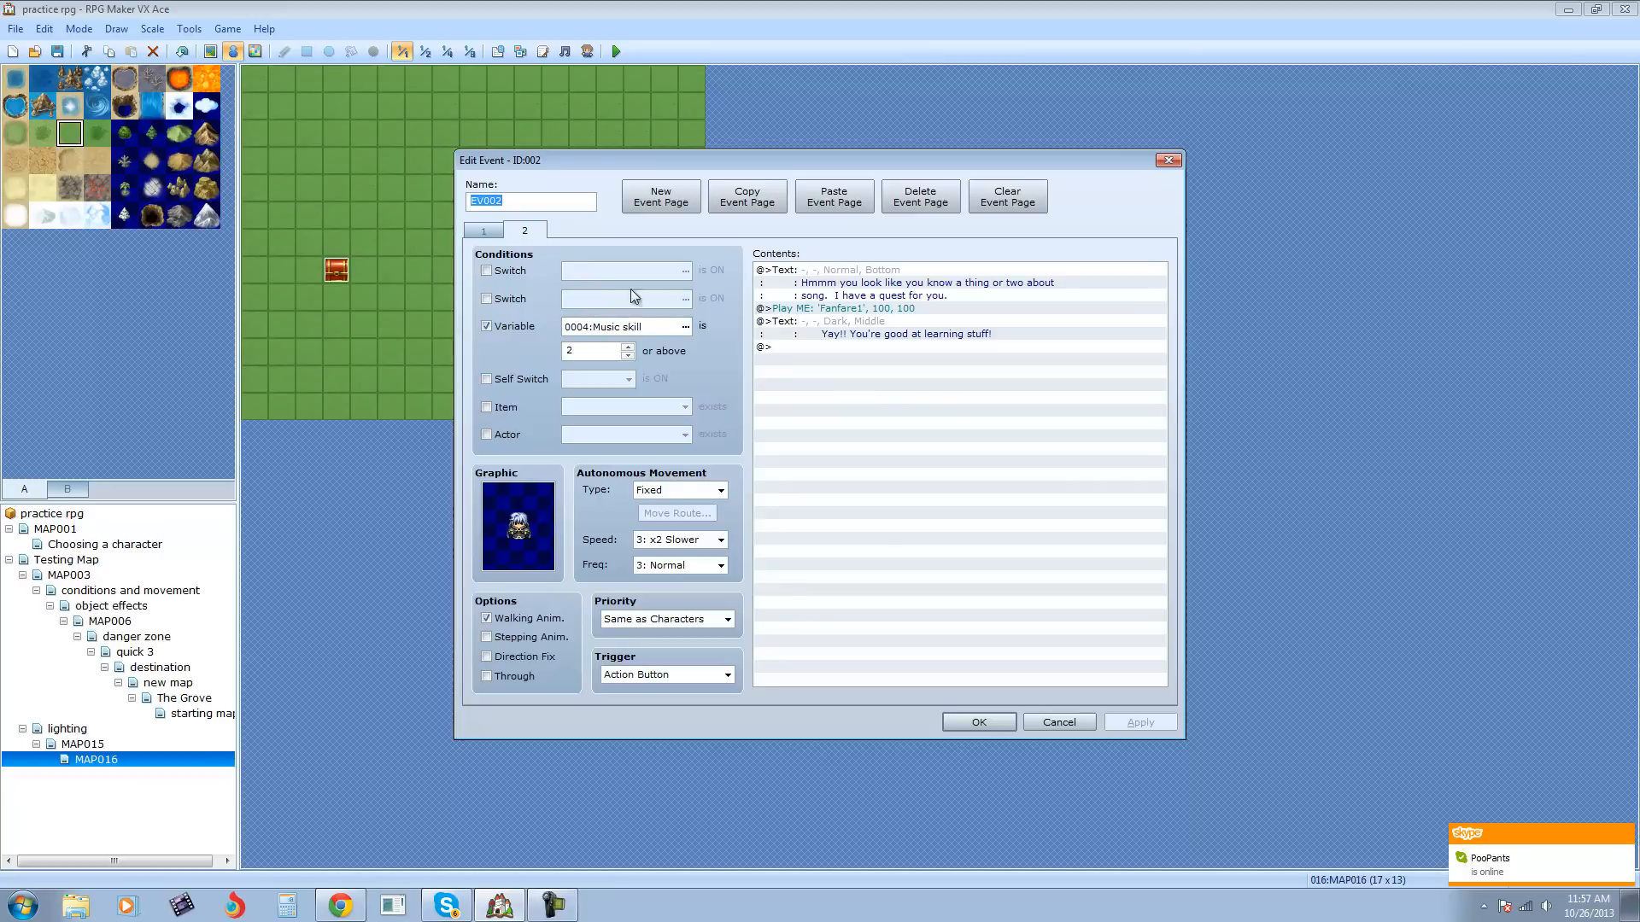
click(1044, 722)
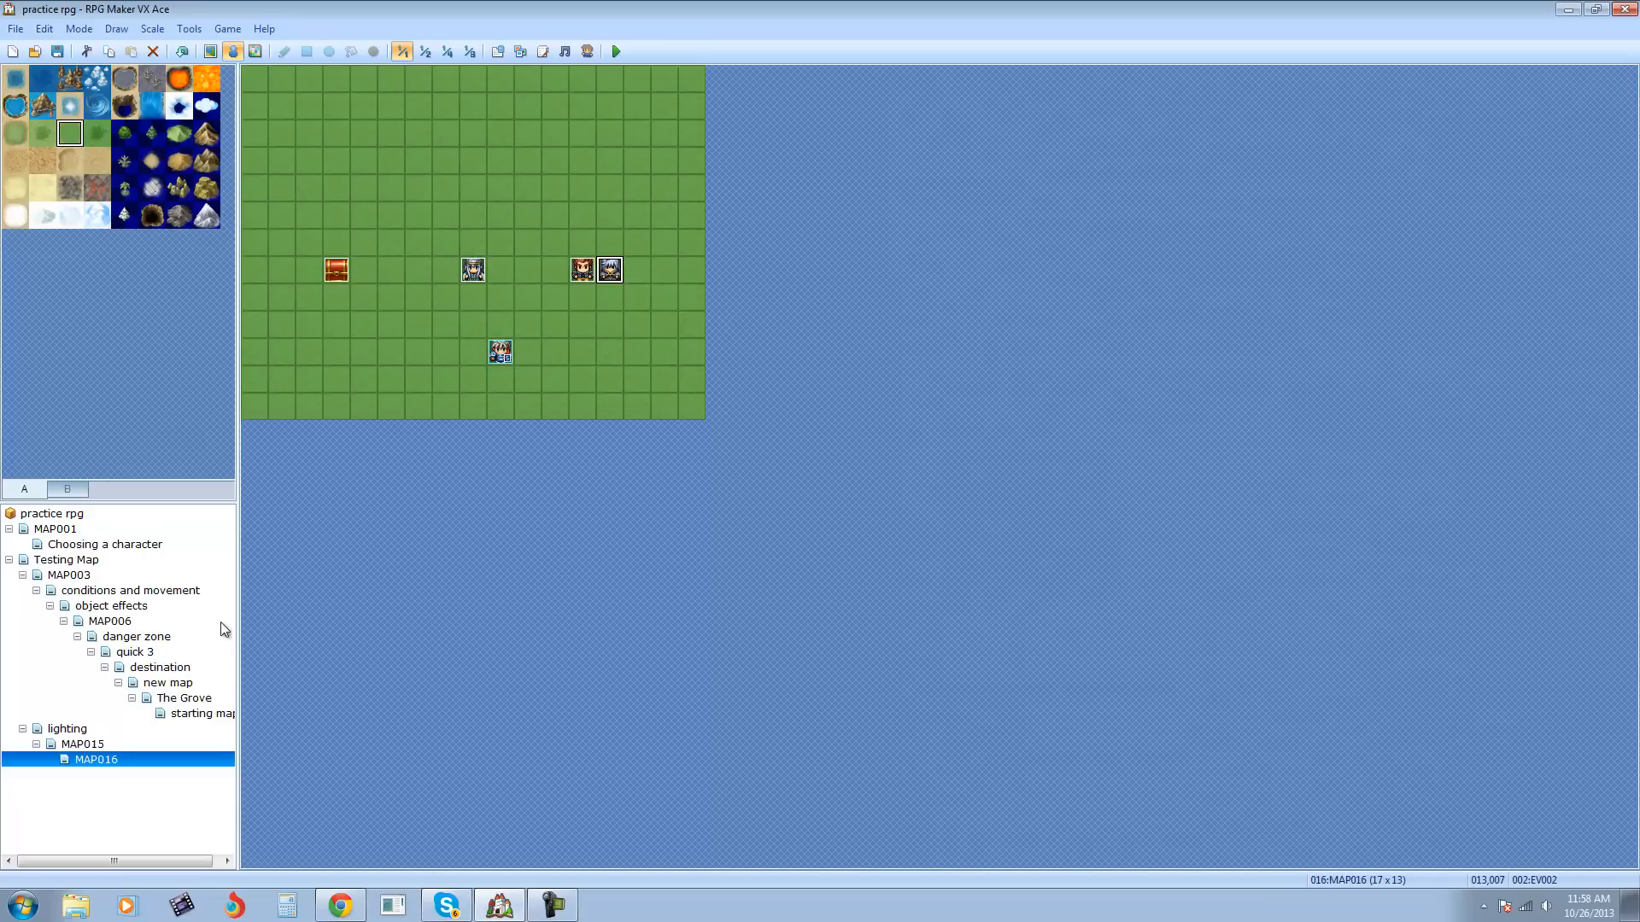
Step: Look through the project's other maps, from The Grove up to MAP001, and return to MAP016
click(179, 713)
click(180, 700)
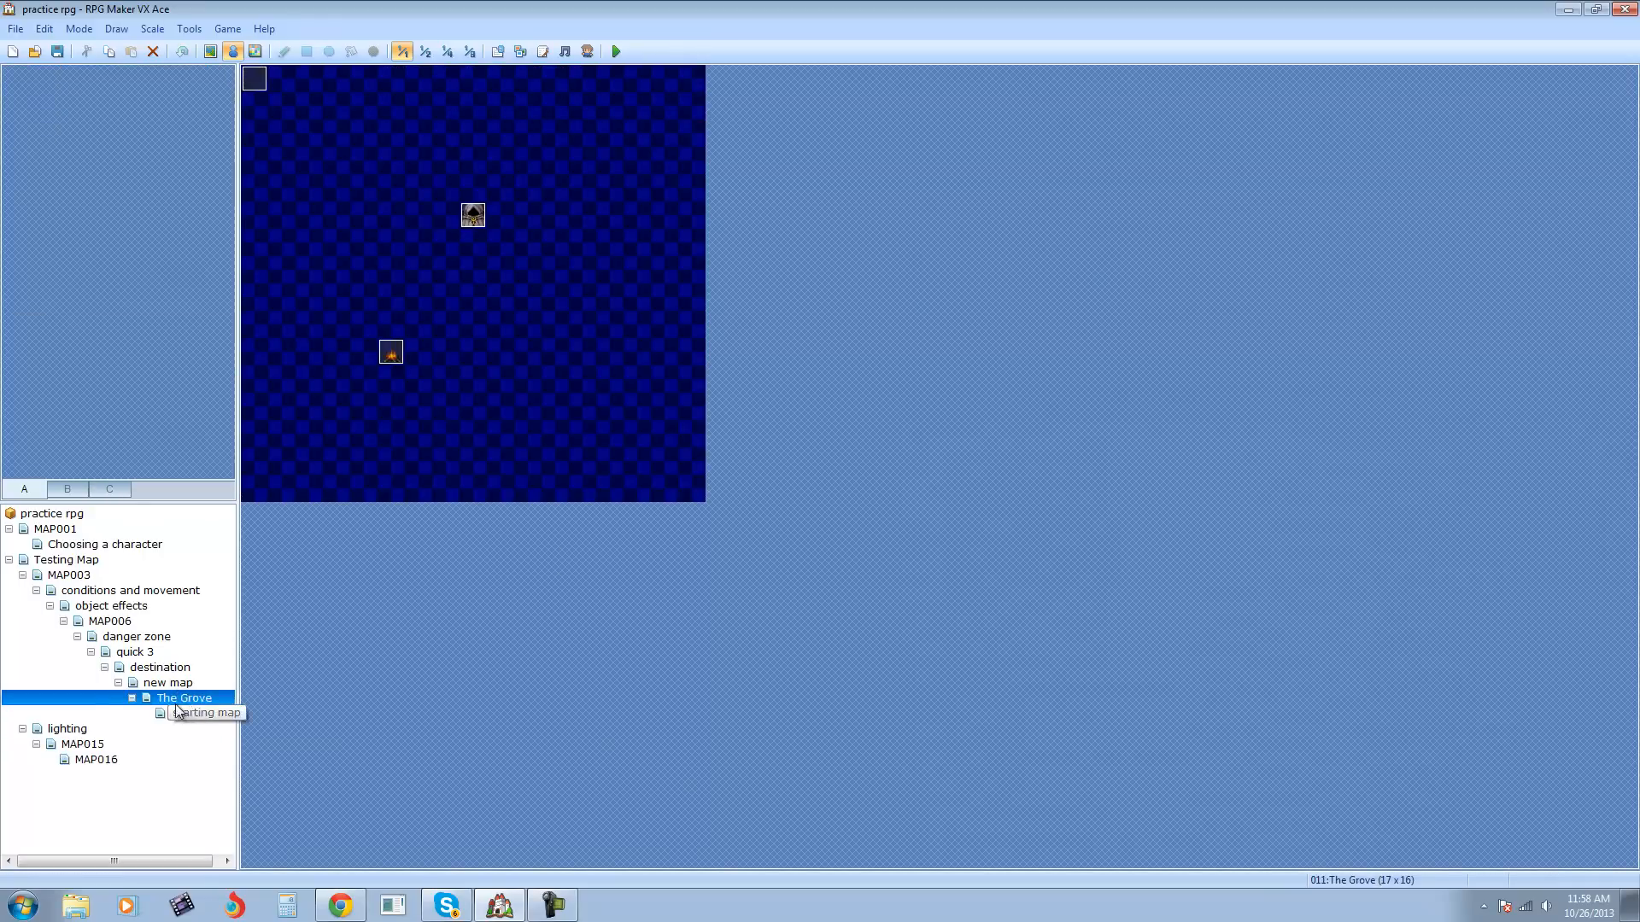
click(175, 683)
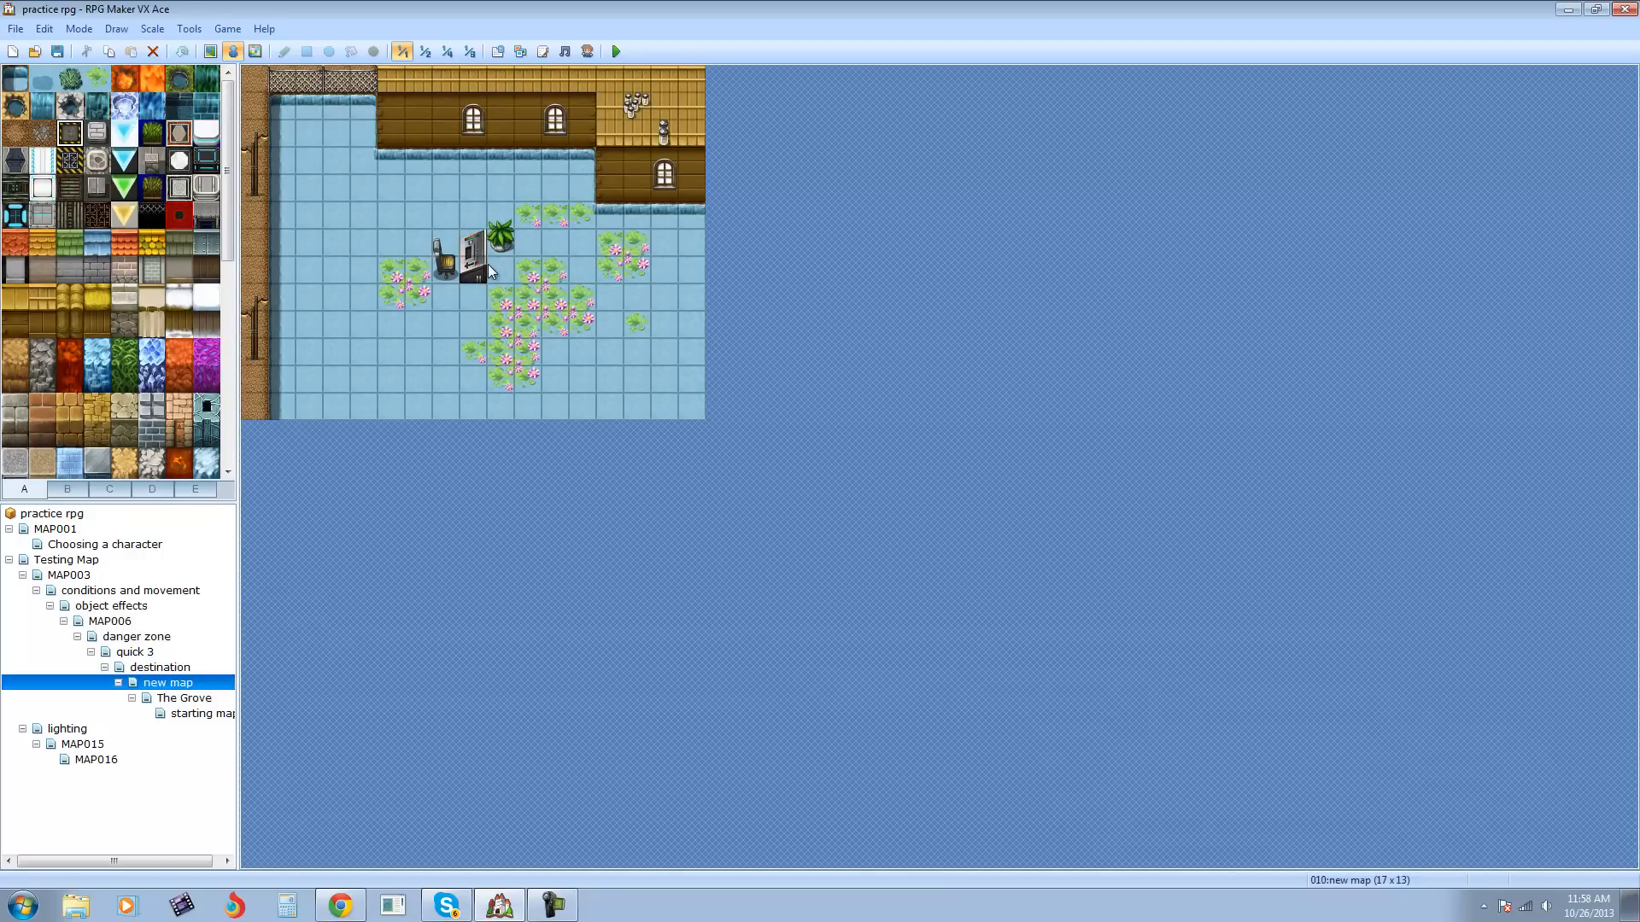
click(171, 668)
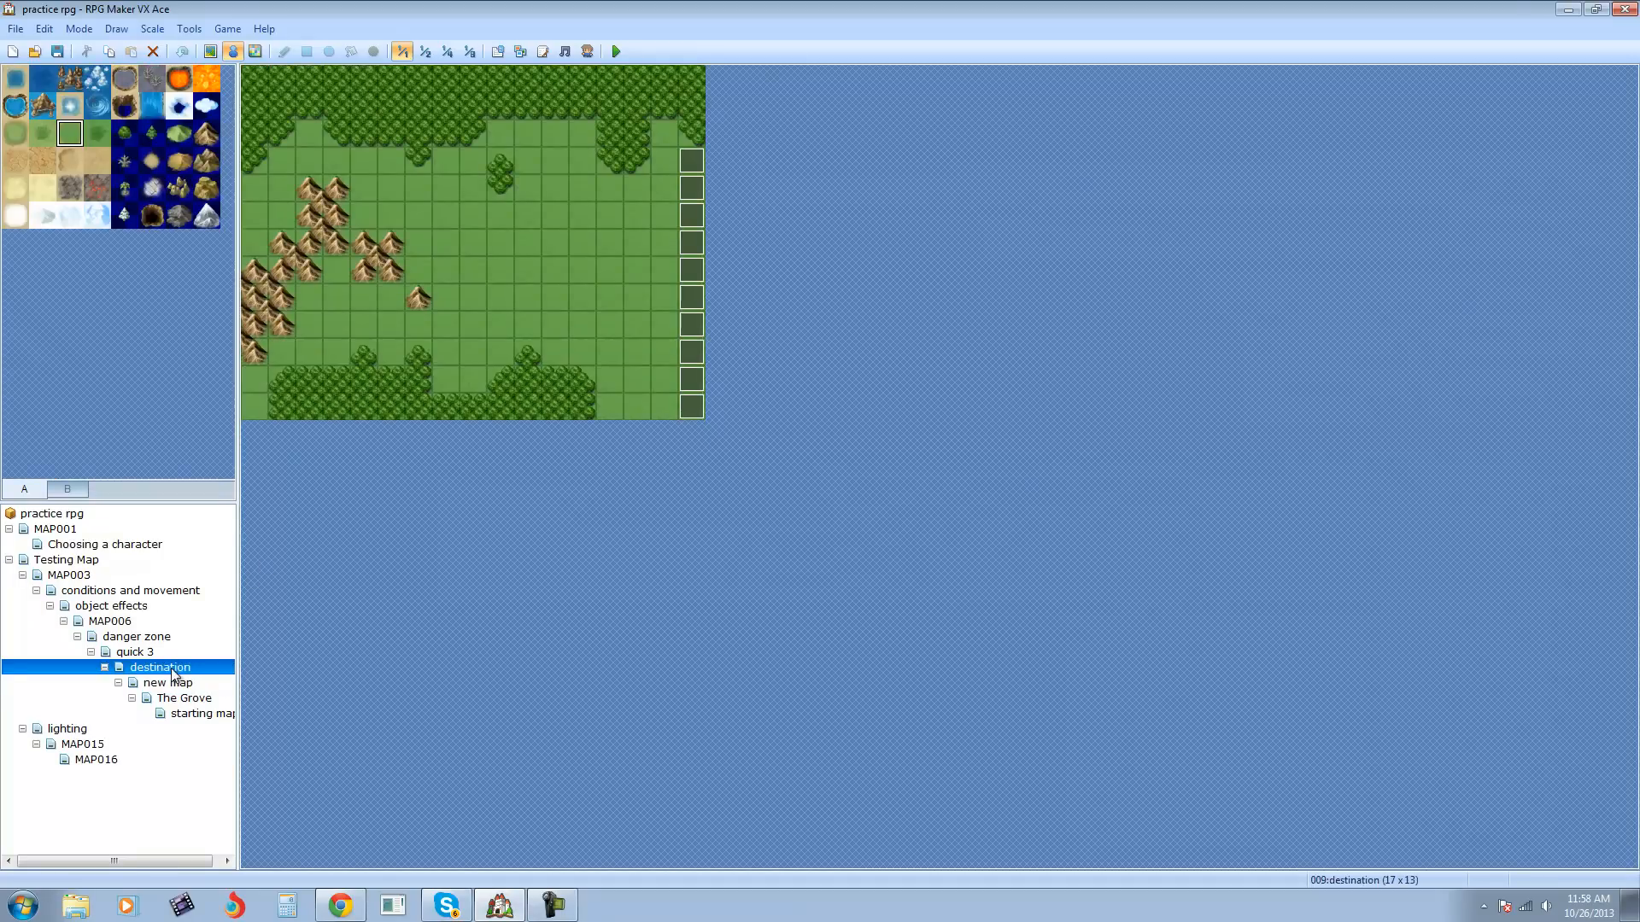
click(150, 653)
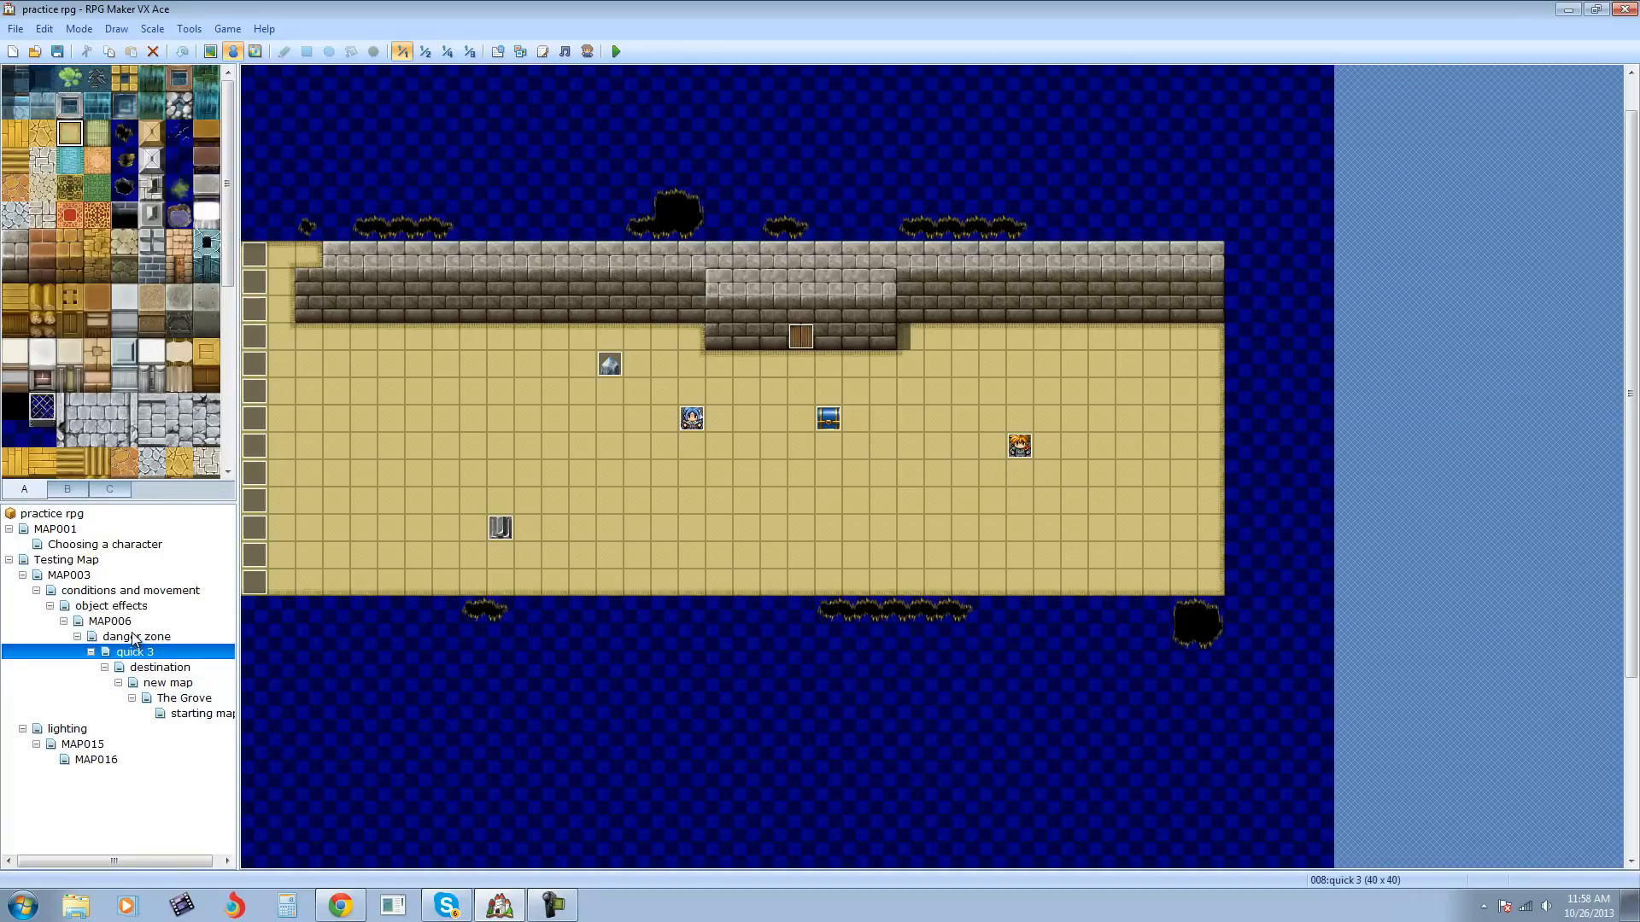
click(134, 637)
click(110, 621)
click(128, 606)
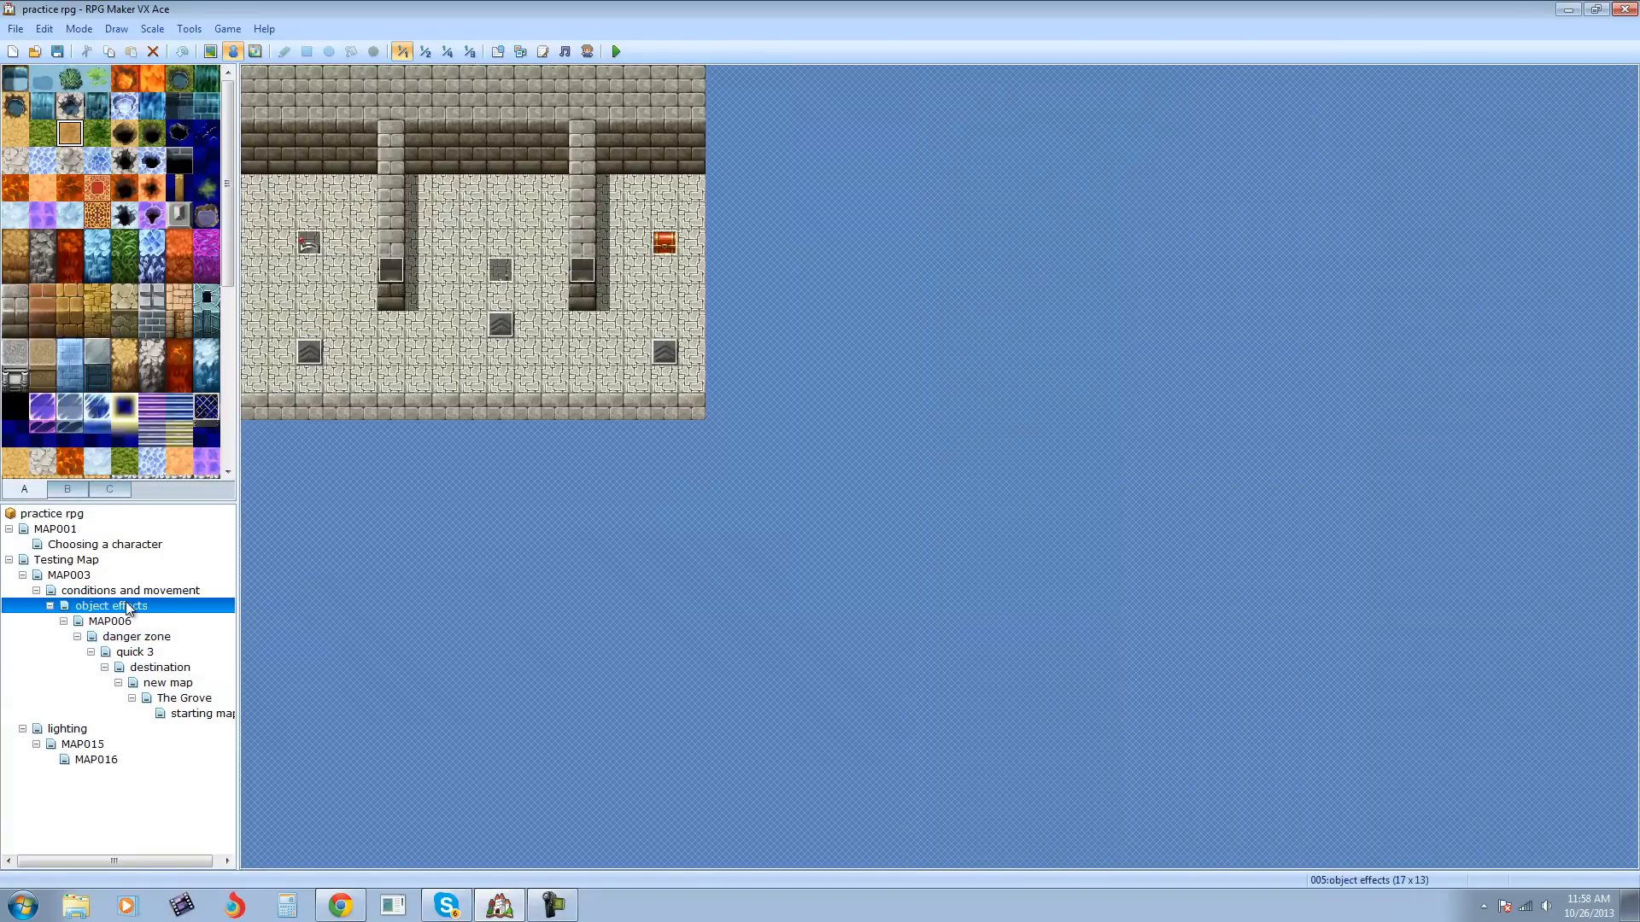
click(127, 591)
click(85, 574)
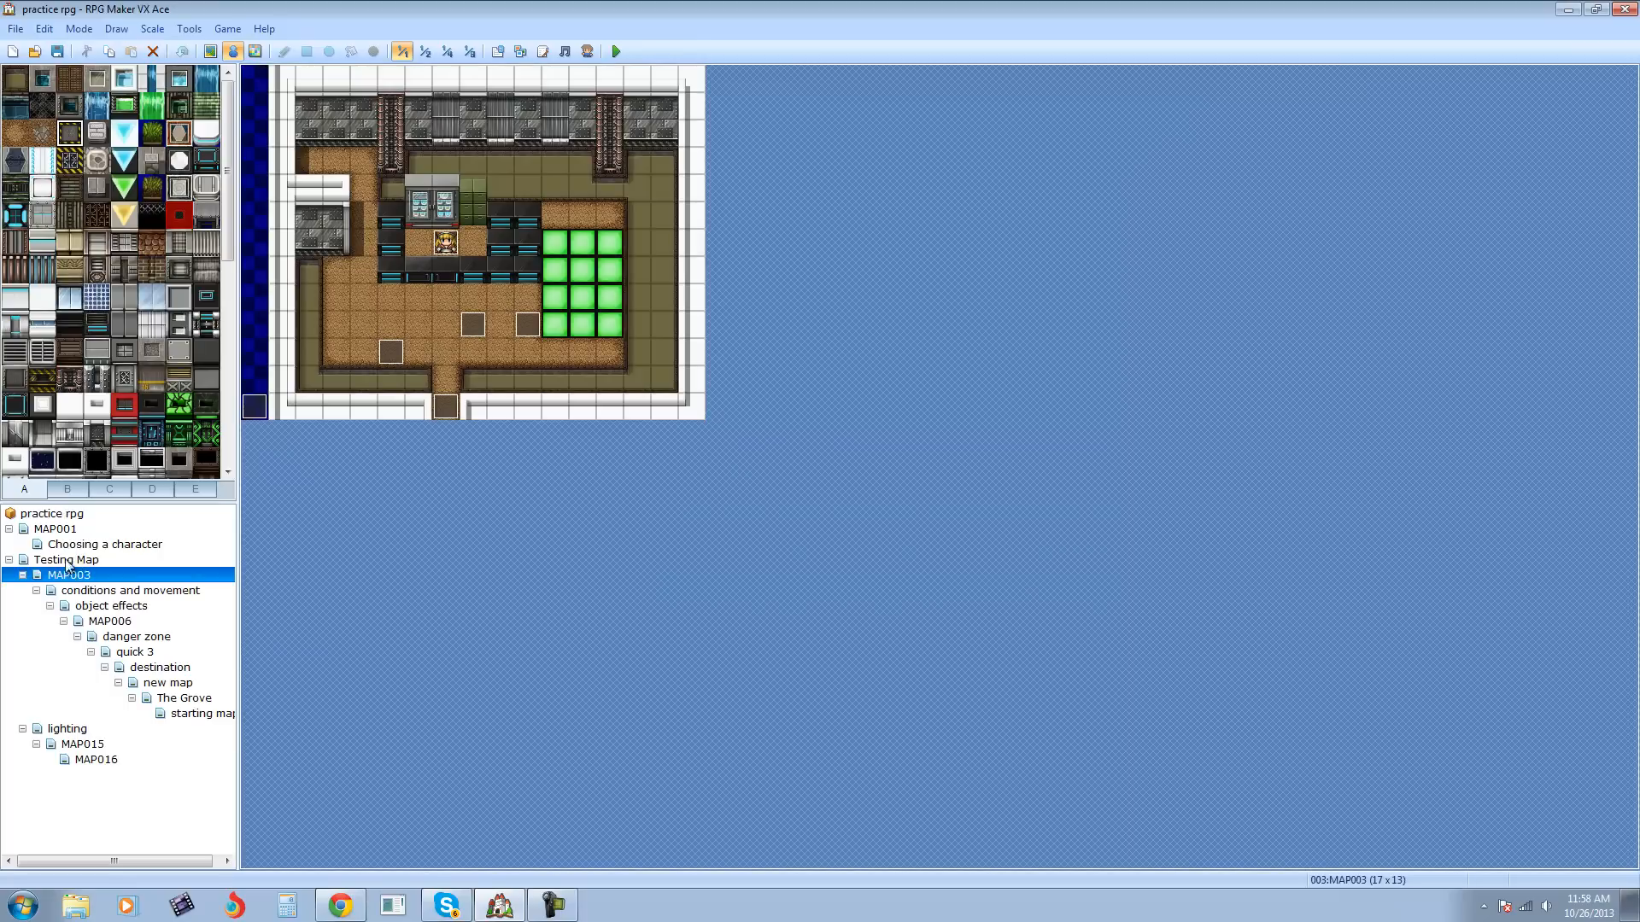
click(74, 560)
click(84, 544)
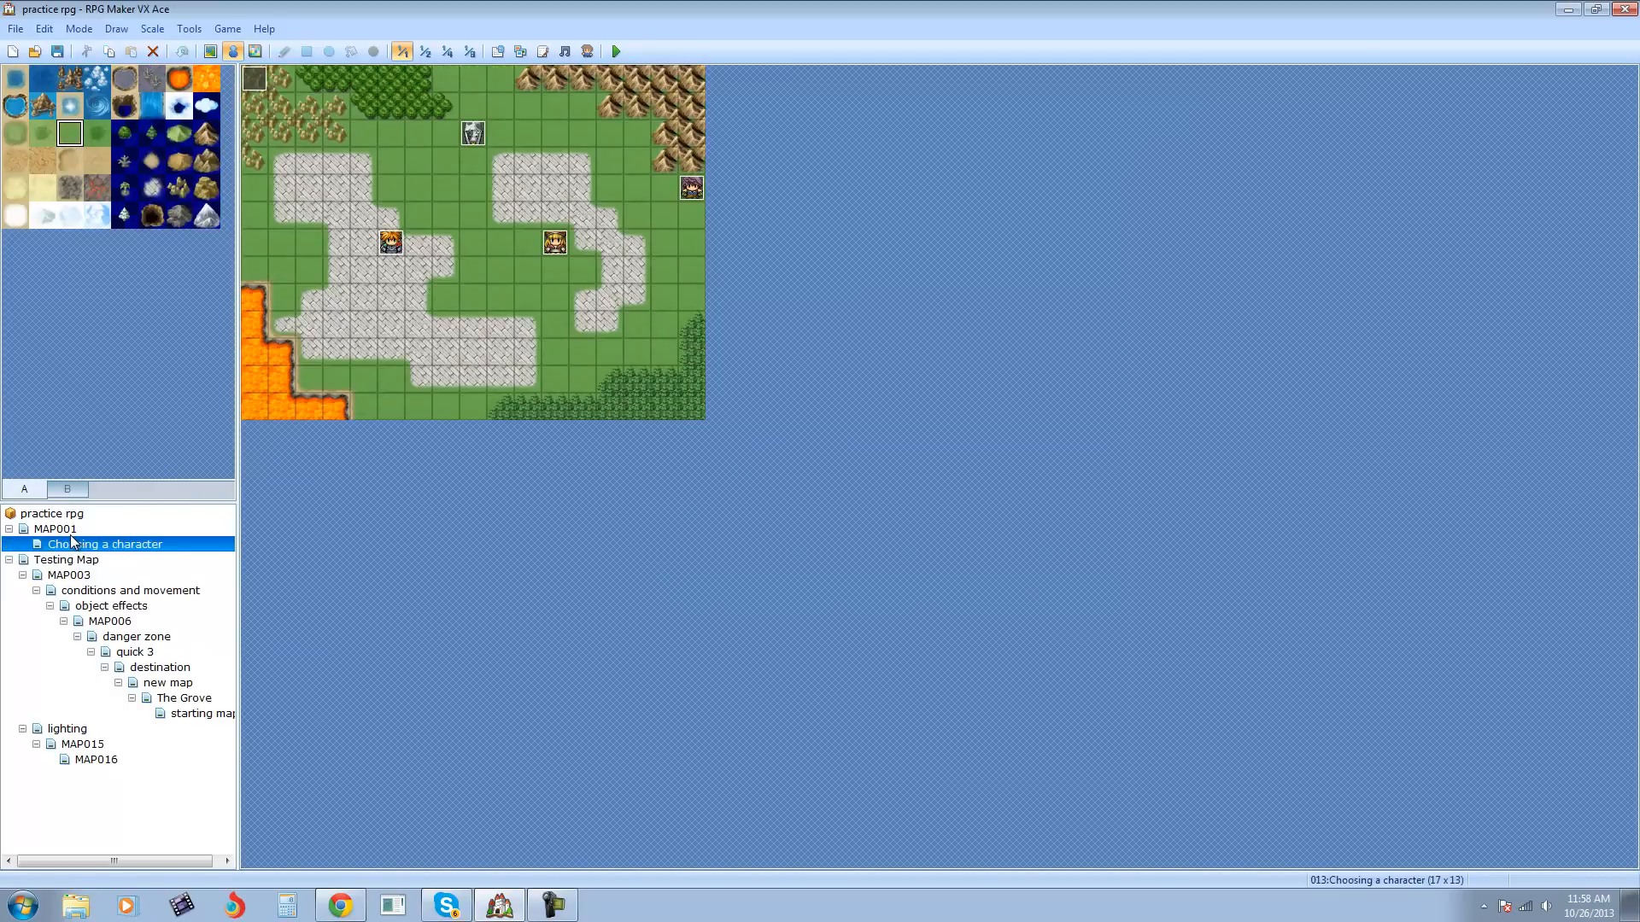
click(56, 530)
click(96, 759)
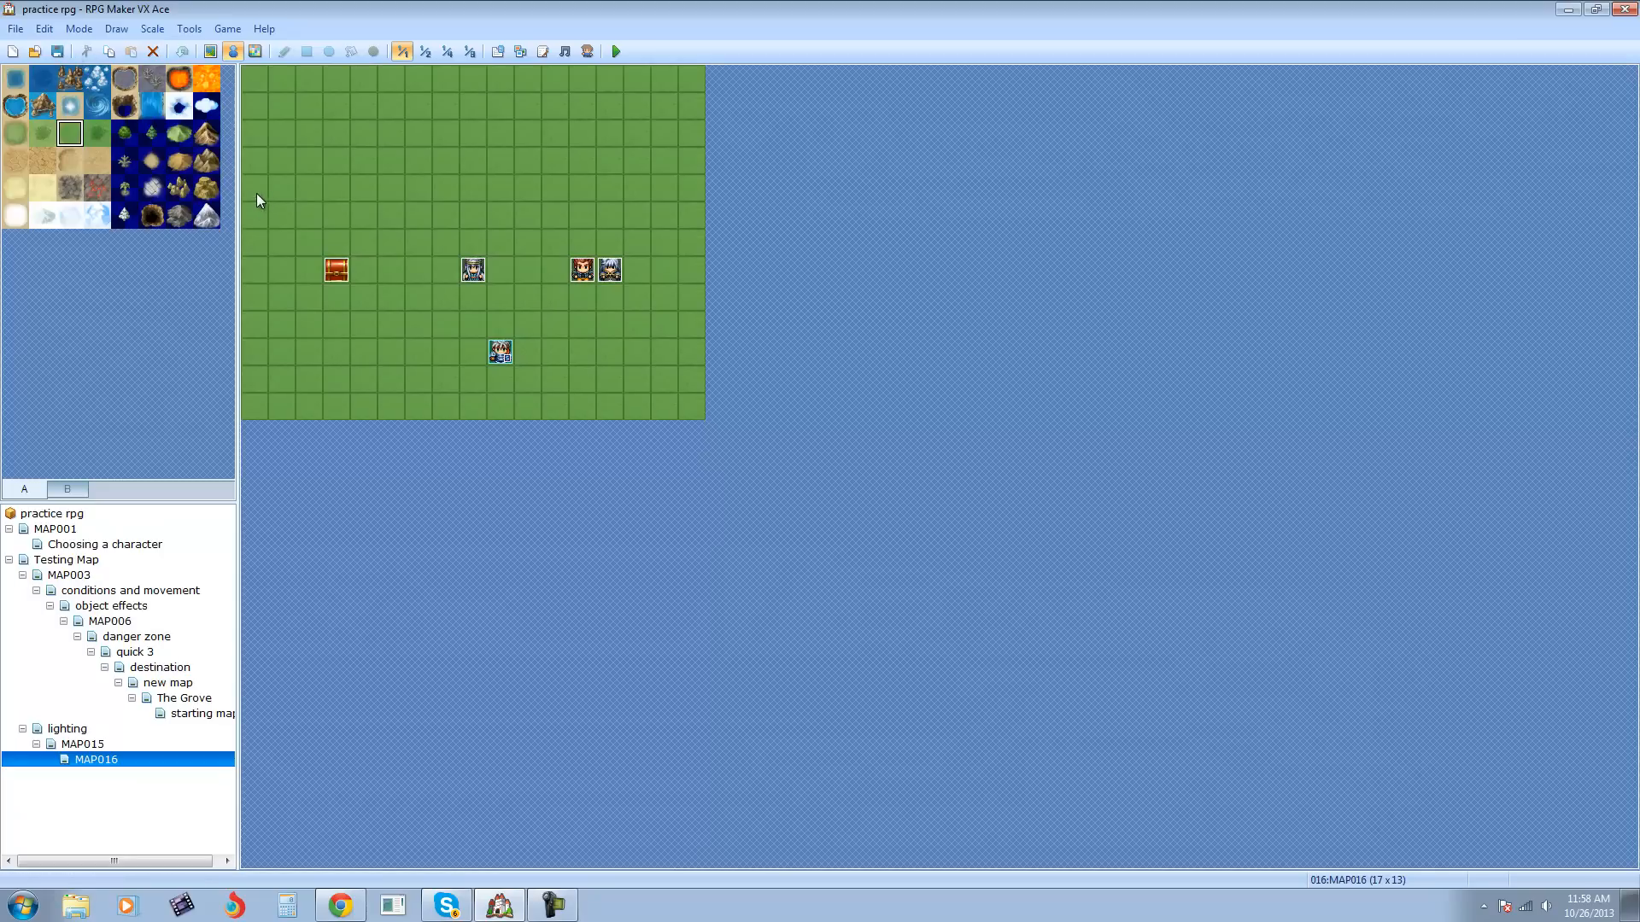
Step: Try drawing rectangles of a terrain tile on MAP016 in map editing mode
click(206, 191)
click(210, 52)
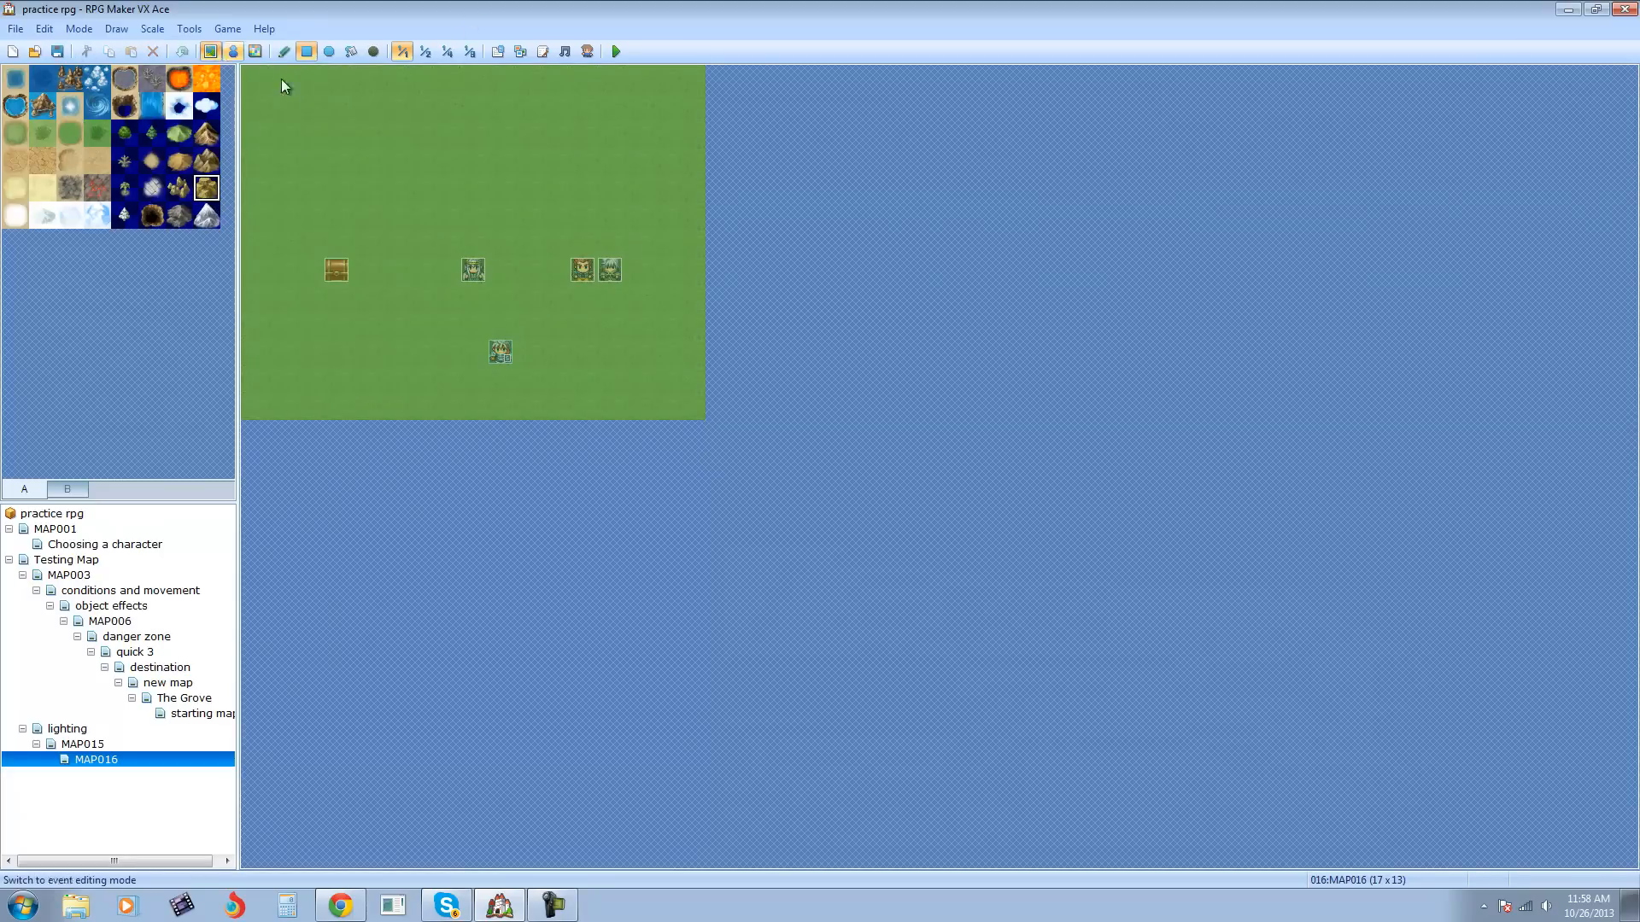
mouse_move(389, 132)
mouse_down()
mouse_move(452, 189)
mouse_move(463, 127)
mouse_move(365, 111)
mouse_up()
mouse_move(384, 135)
mouse_down()
mouse_move(536, 189)
mouse_move(362, 158)
mouse_move(472, 152)
mouse_move(536, 190)
mouse_up()
right_click(392, 225)
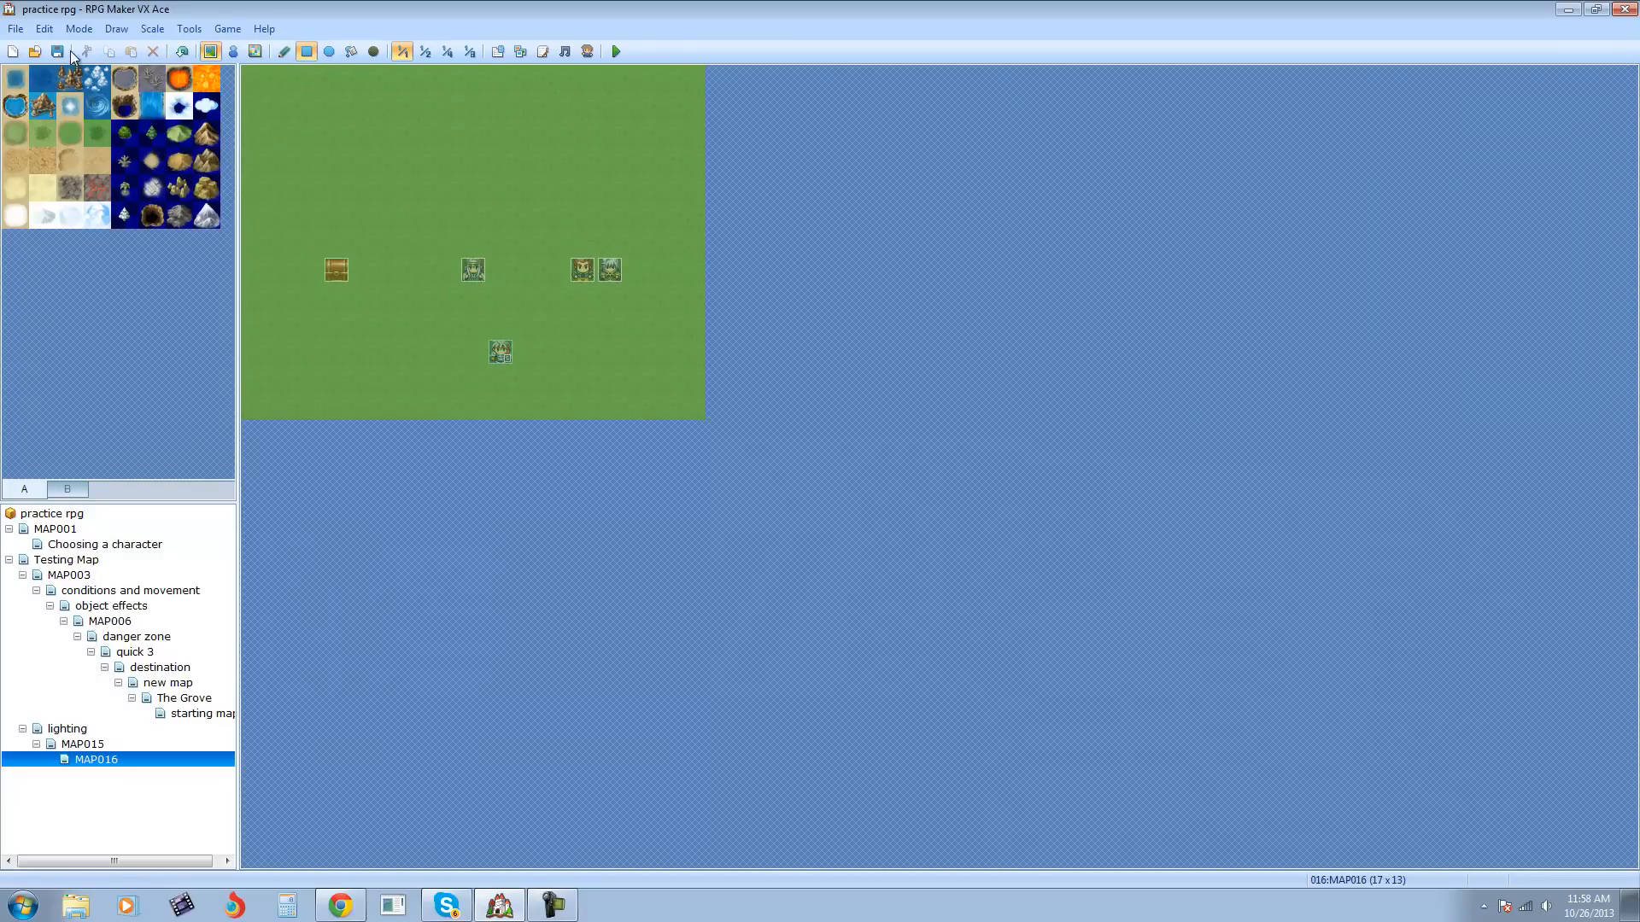